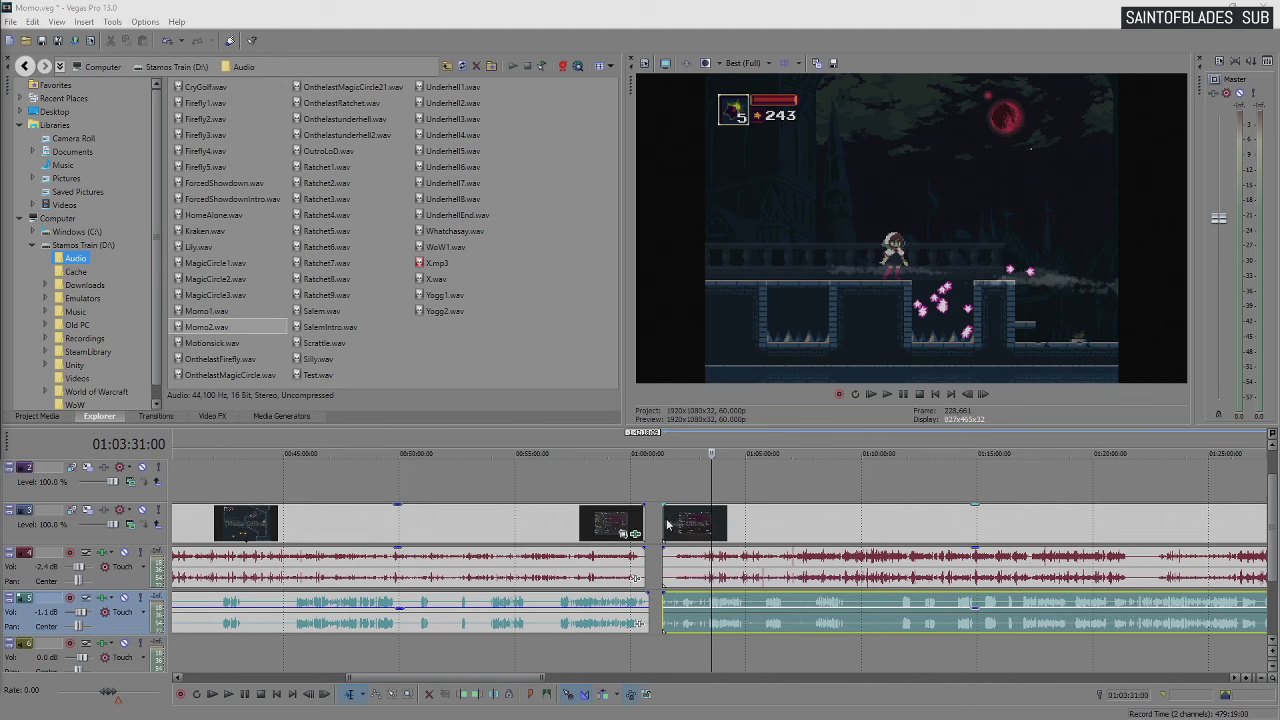
Place the playhead at the start of the video clip that follows the timeline gap, at 00:26:09:03
scroll(672, 523, down, 5)
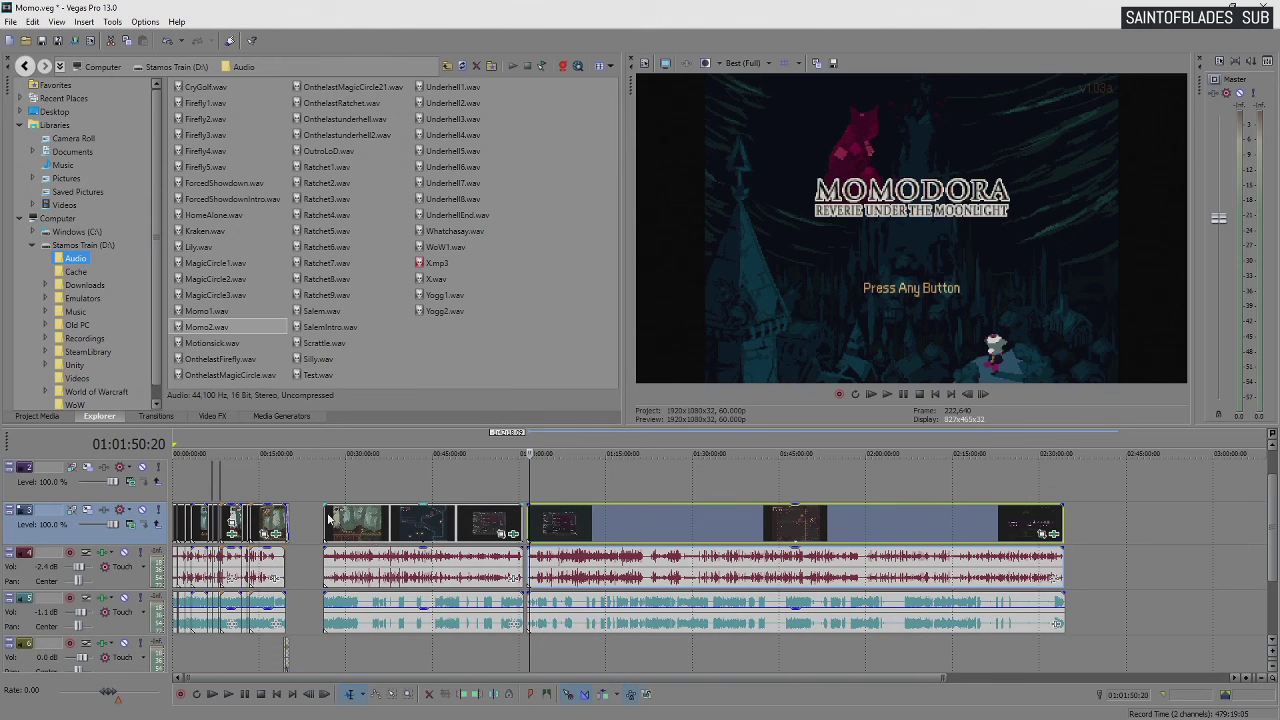
click(329, 517)
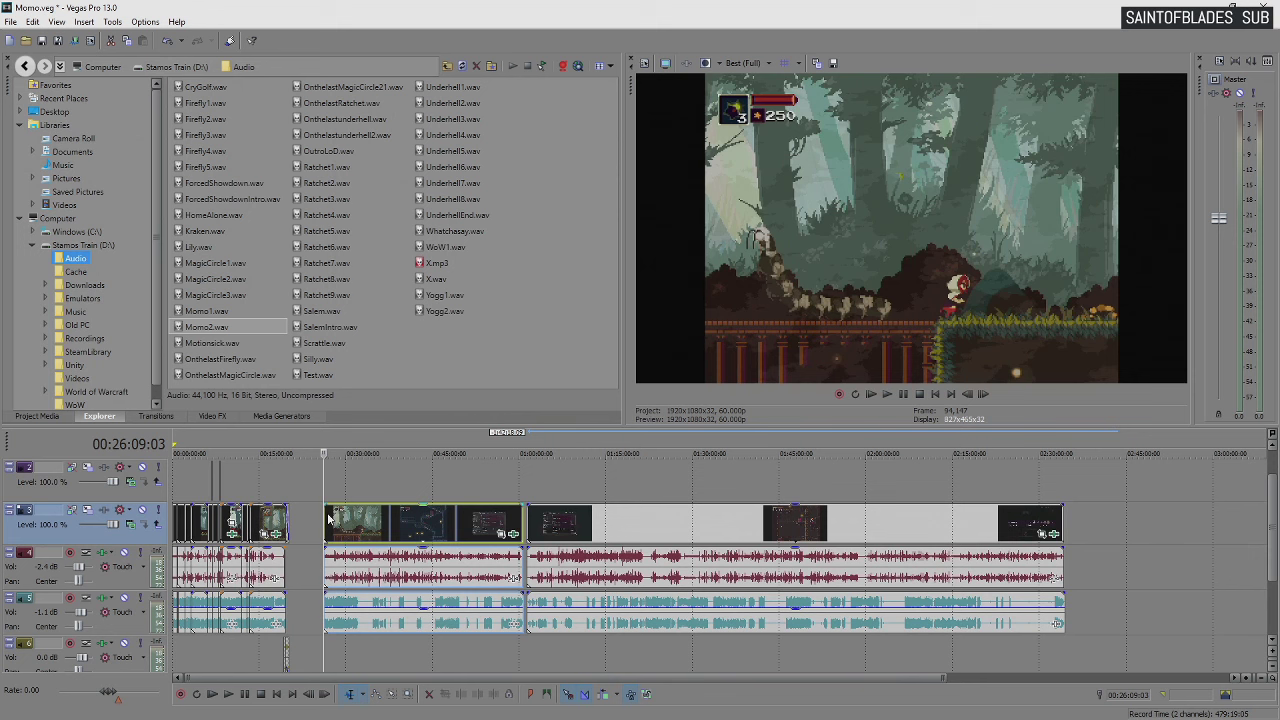
scroll(327, 517, up, 10)
scroll(327, 517, up, 3)
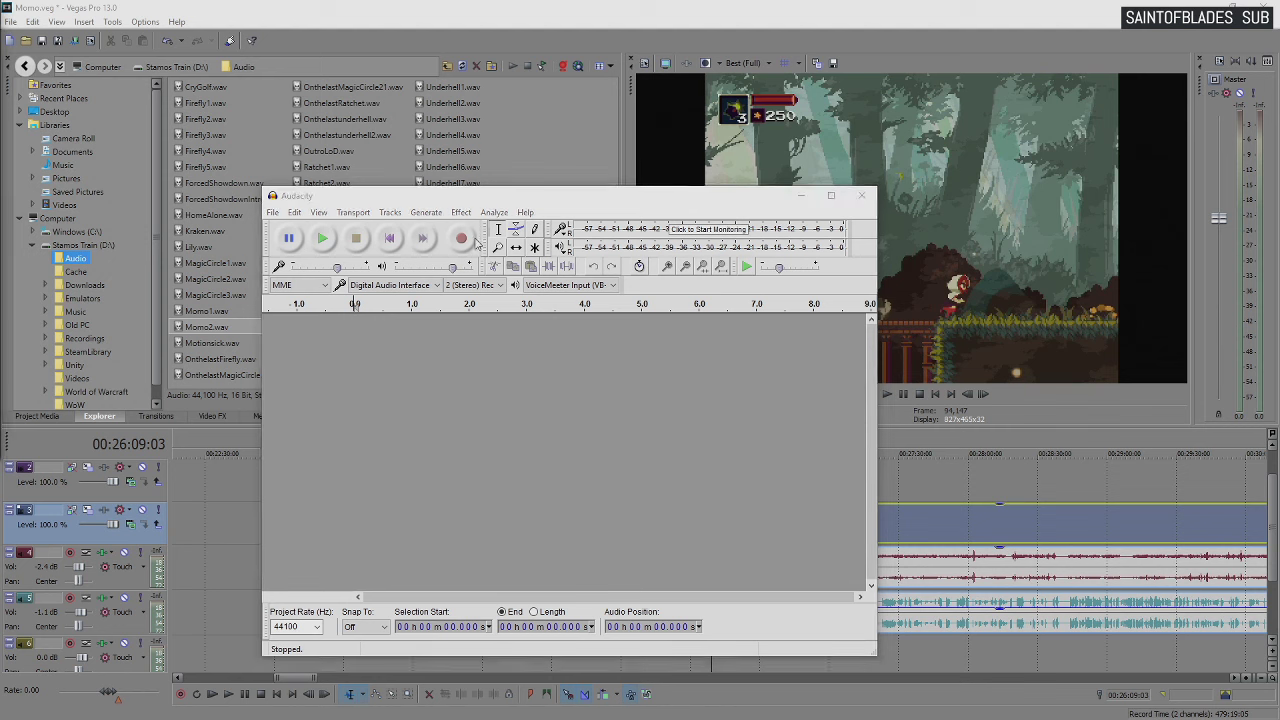
Switch to Audacity, record a voice-over take about 10 seconds long, and play back its opening phrase
click(474, 241)
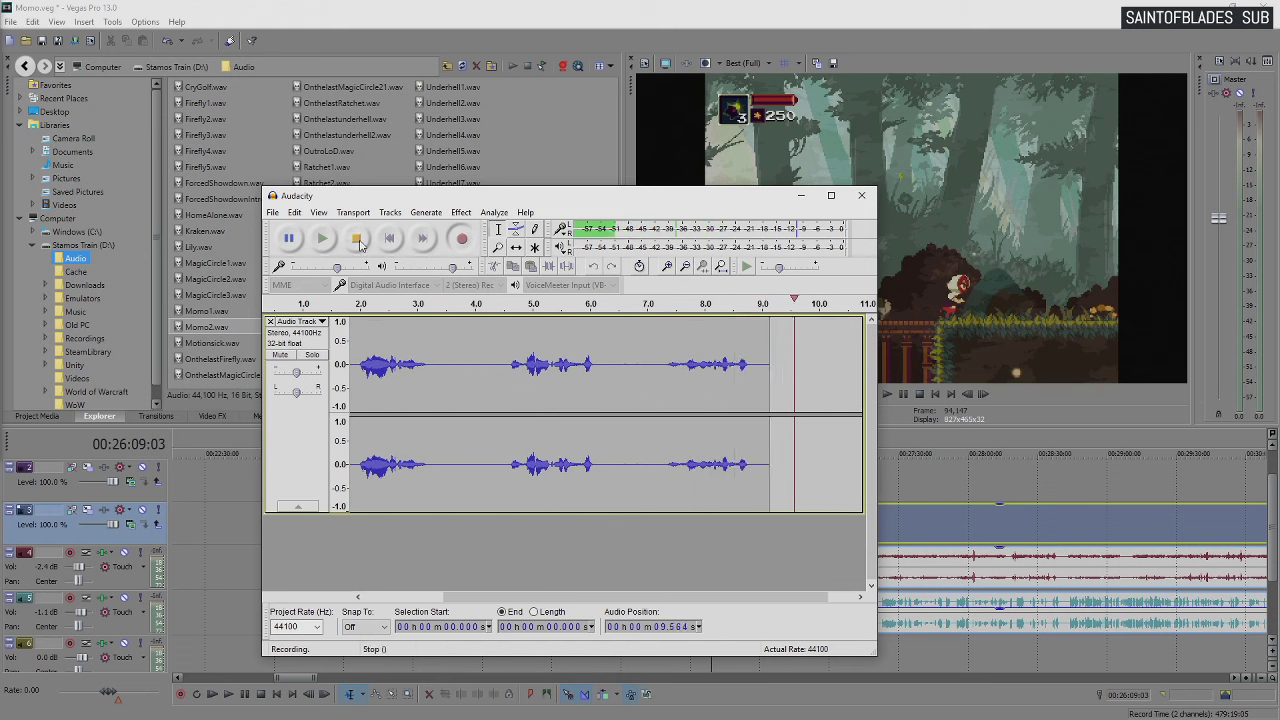
click(358, 242)
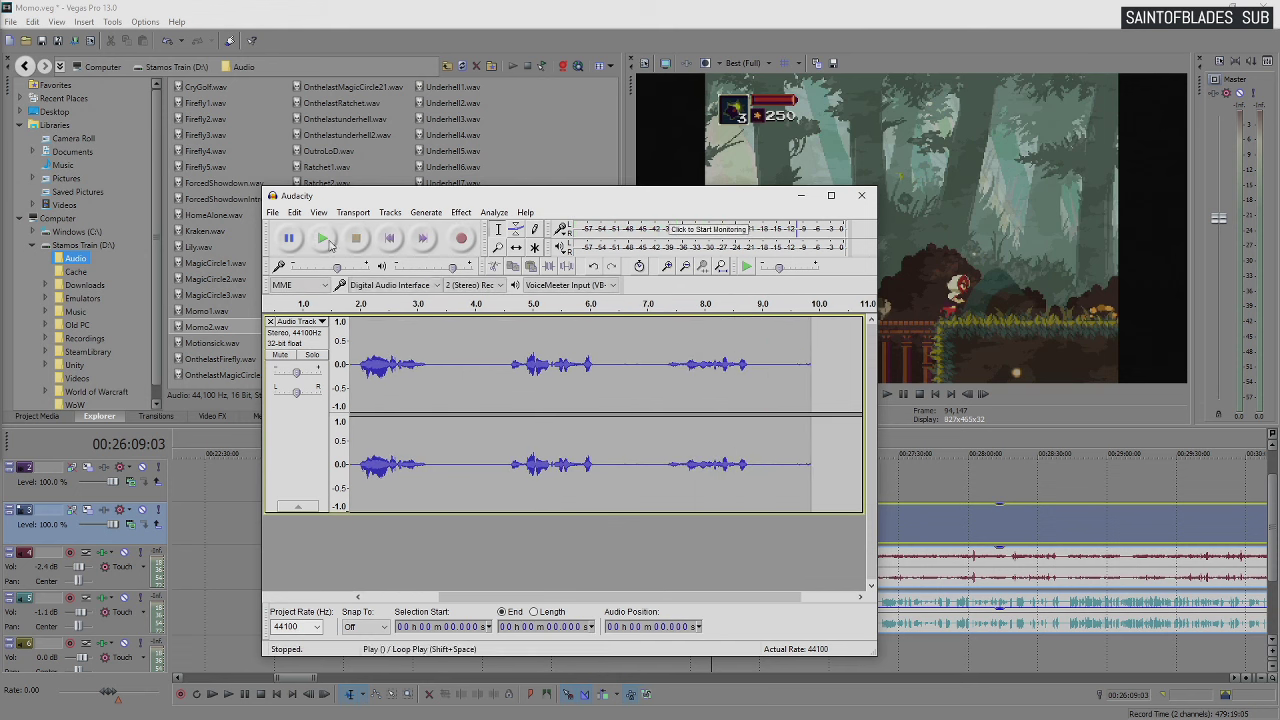
scroll(500, 530, left, 3)
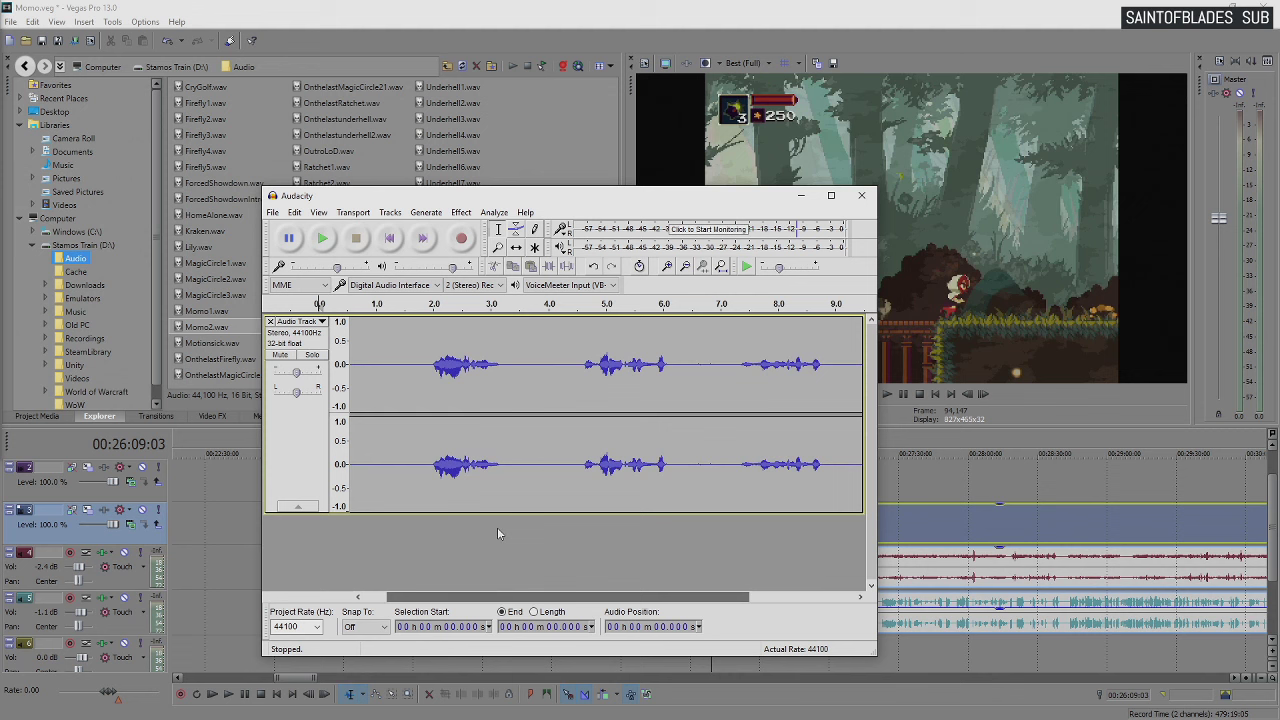
click(410, 355)
click(322, 239)
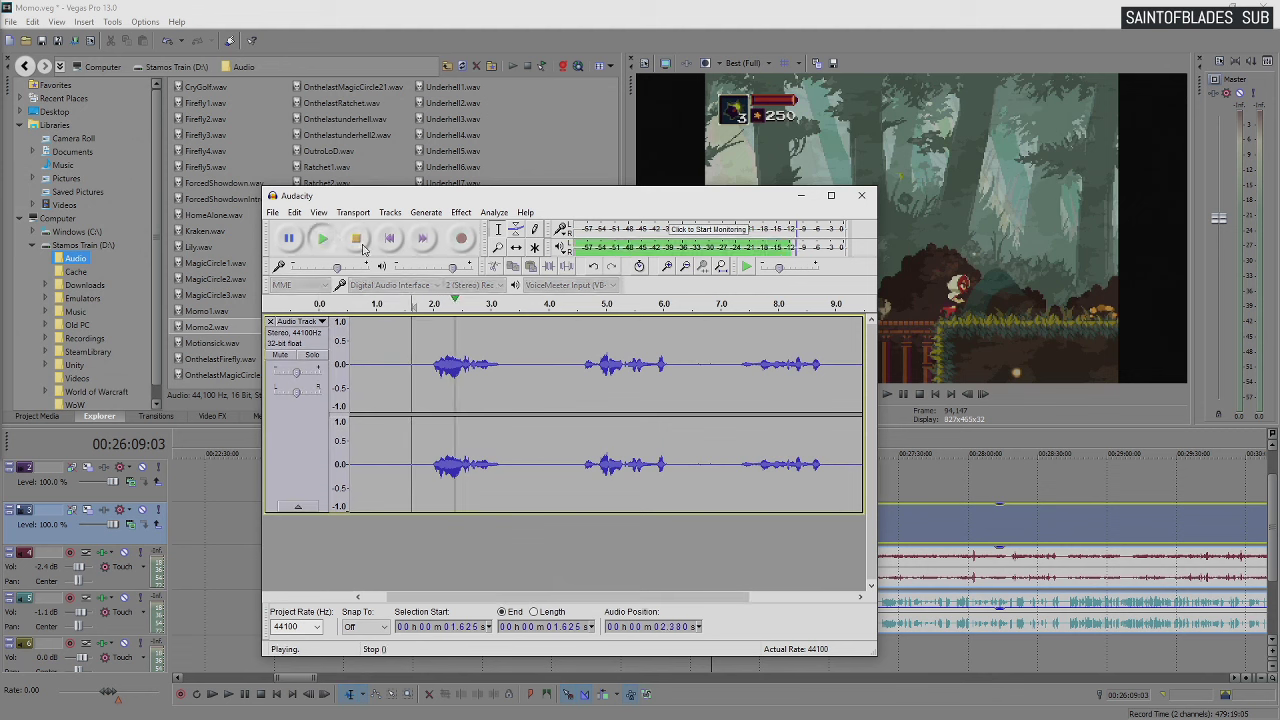
click(363, 248)
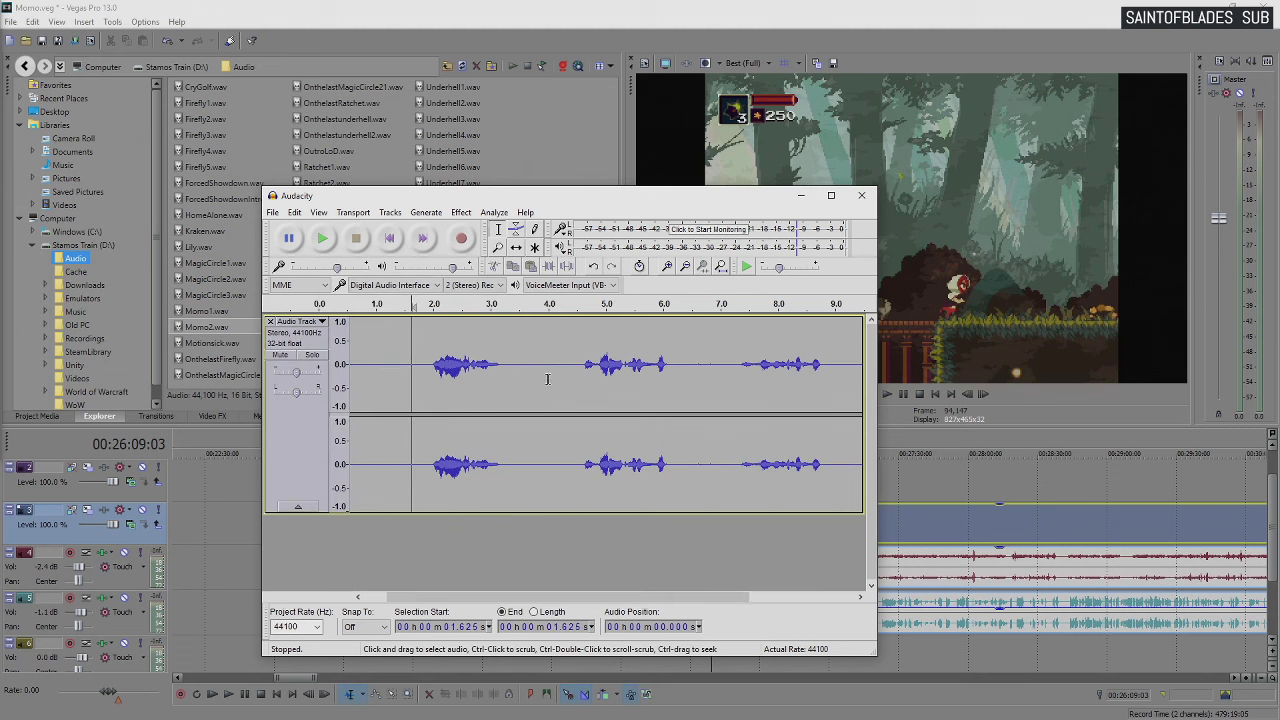
Delete the first phrase of the take, up to about 4 seconds, and play back the remaining audio
drag(551, 371, 340, 368)
key(Delete)
click(361, 365)
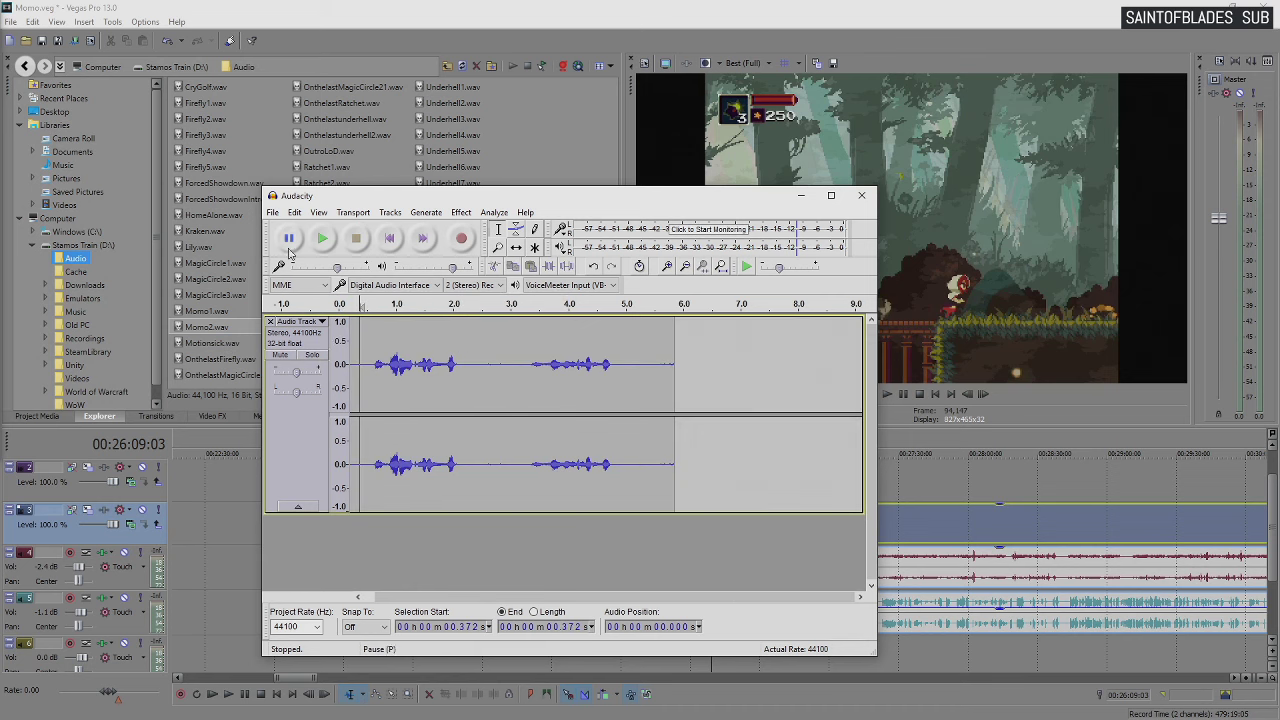
click(322, 239)
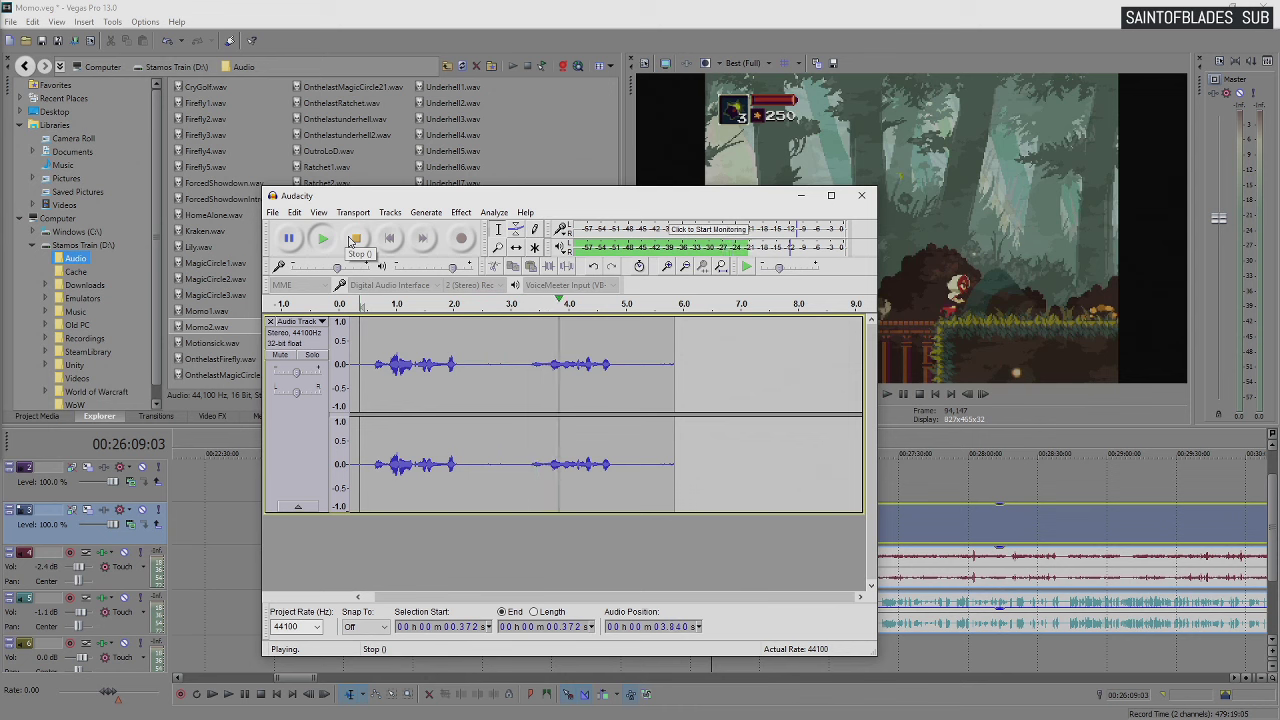
click(355, 240)
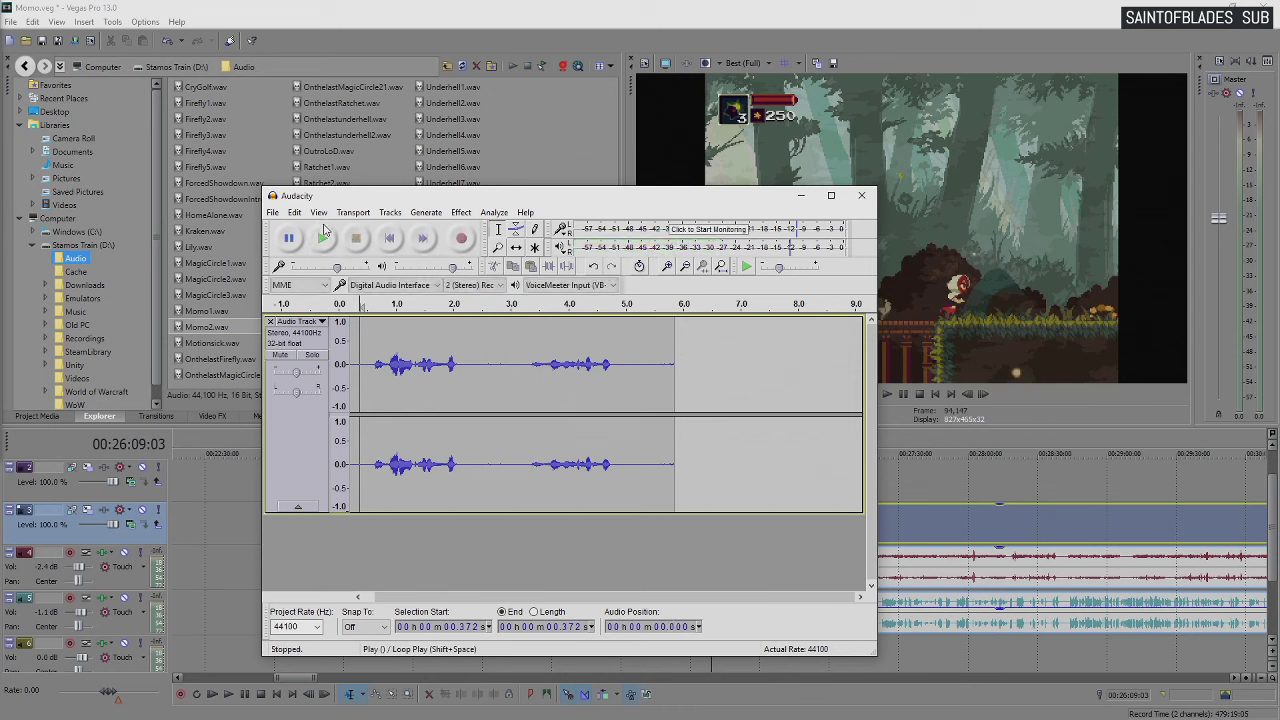
Open a new empty Audacity project in its own window
click(293, 212)
click(290, 228)
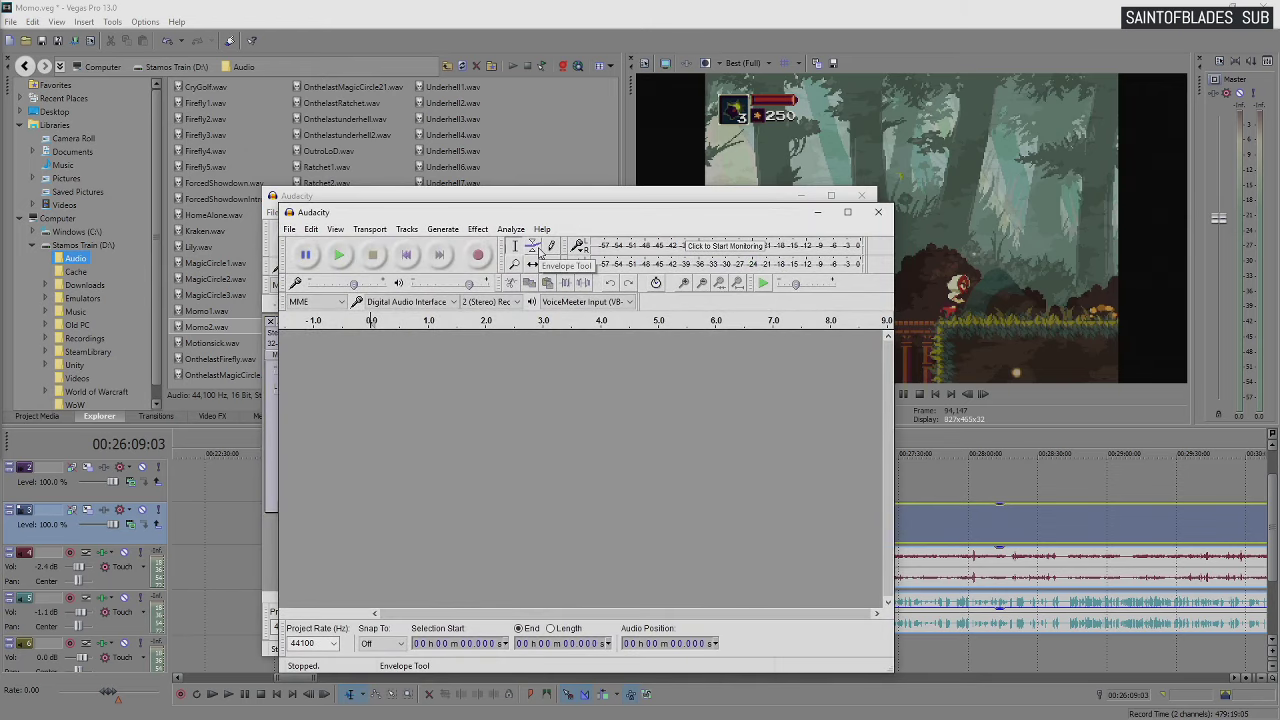
Record a voice-over take about 27 seconds long in the new project and undo the recording
click(480, 255)
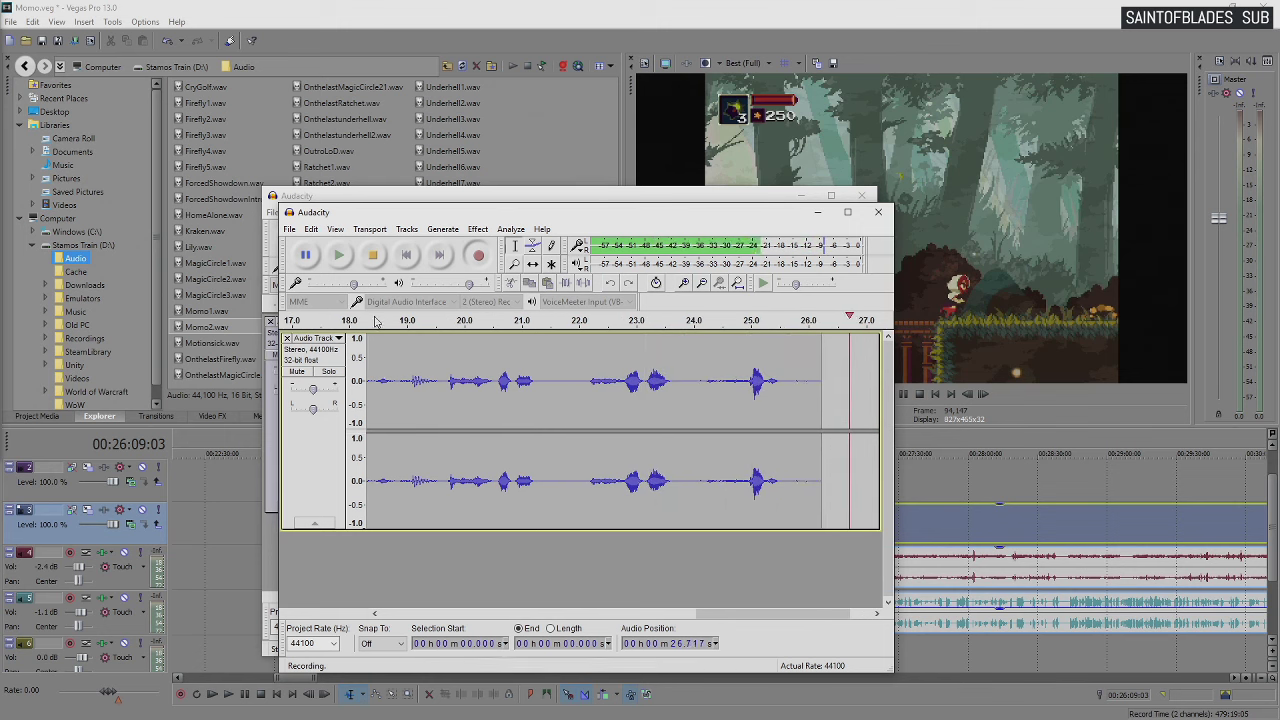
key(space)
click(312, 231)
click(335, 245)
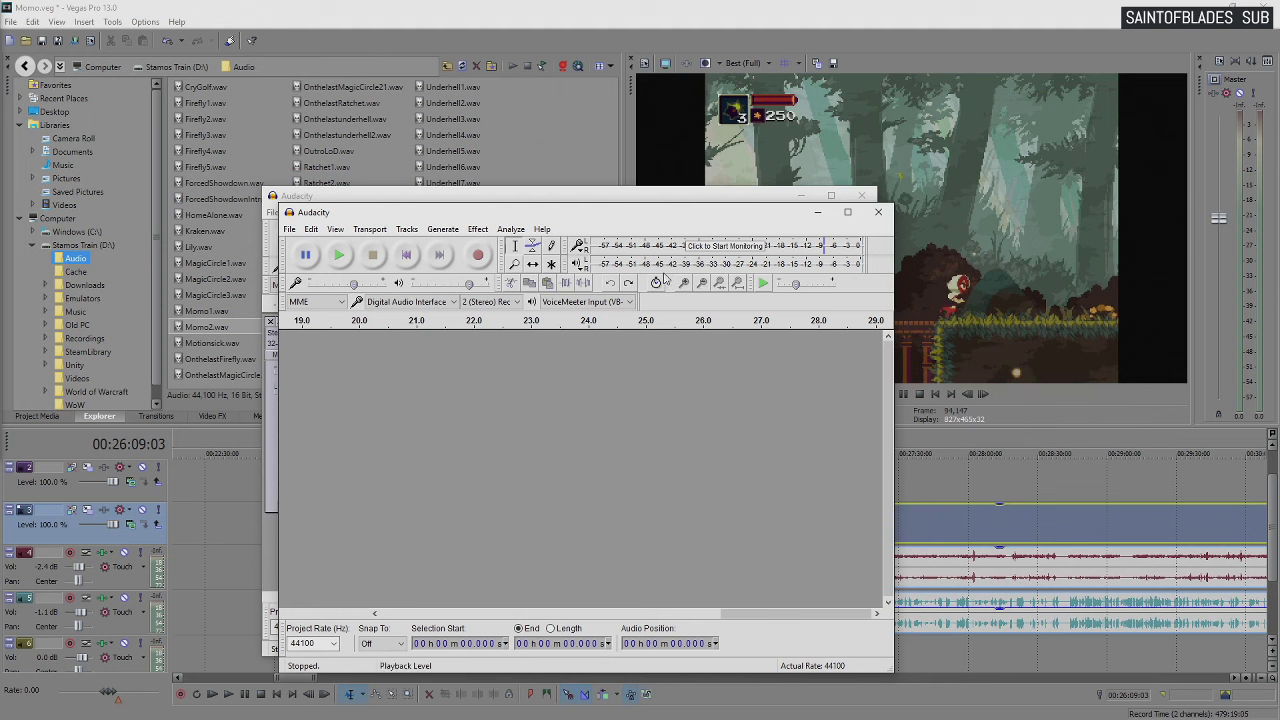
Record a fresh voice-over take about 14 seconds long and play back its opening phrase
click(478, 254)
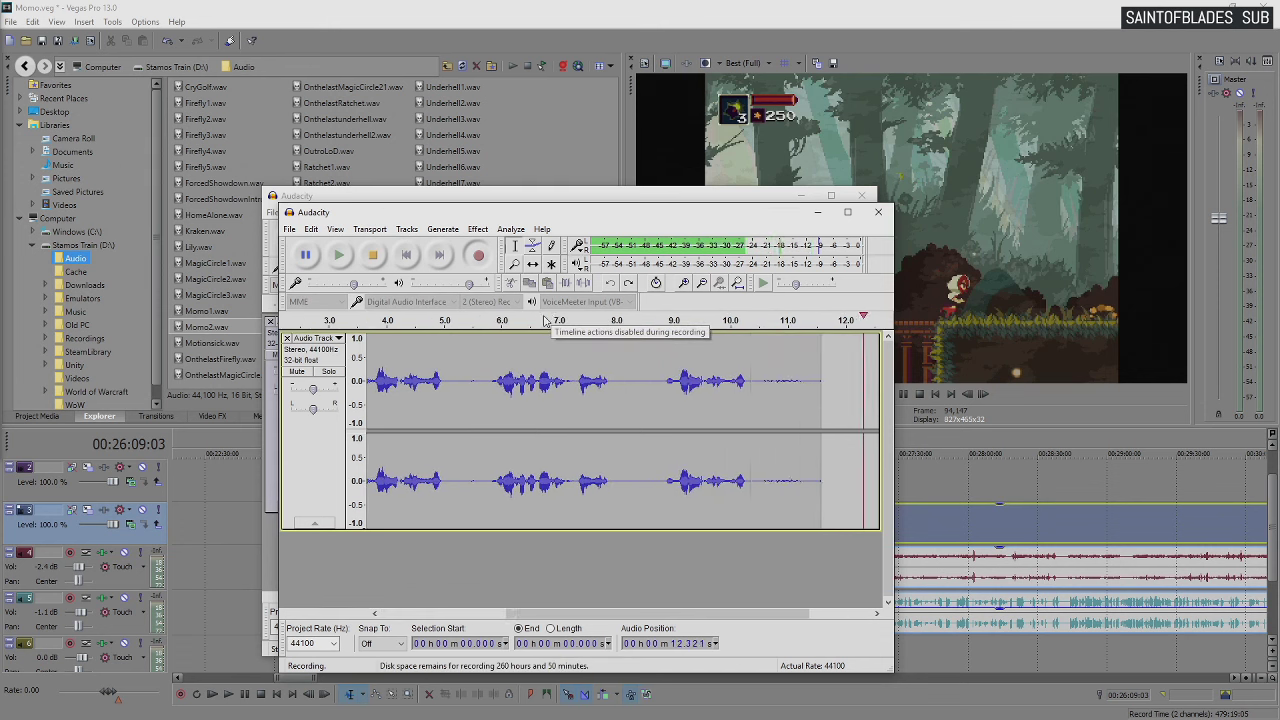
click(373, 256)
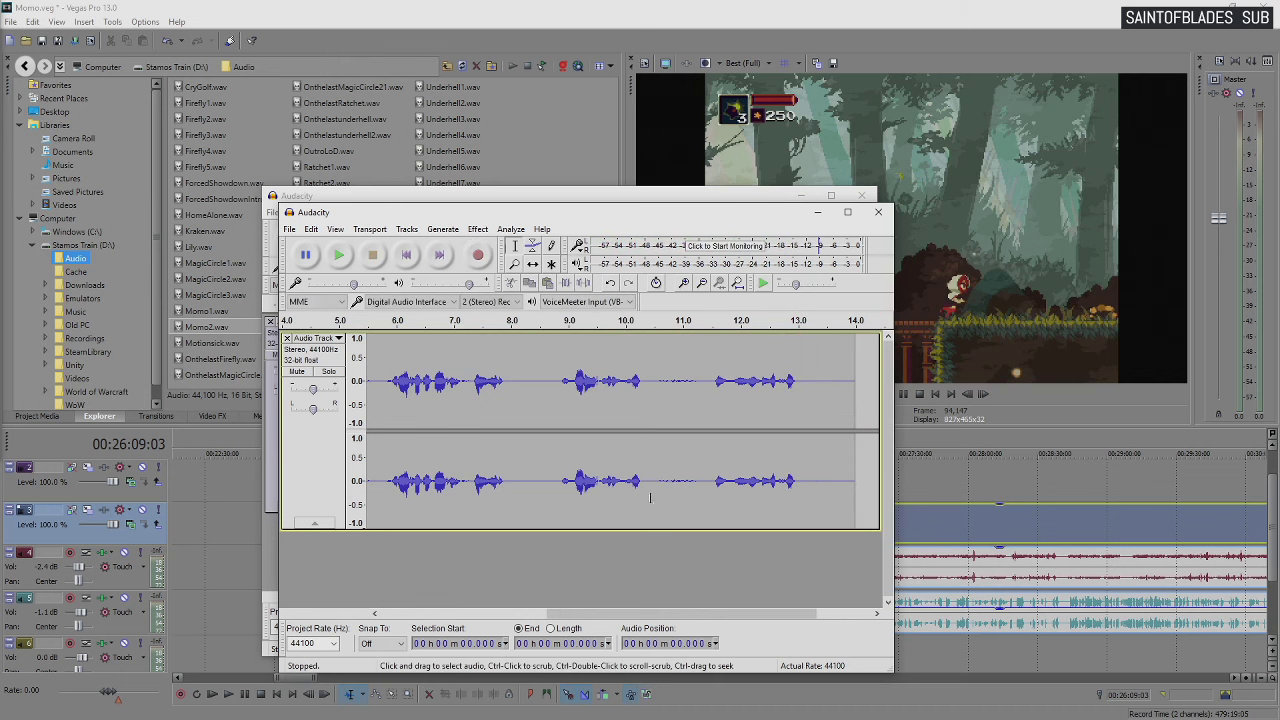
drag(710, 615, 540, 615)
click(398, 400)
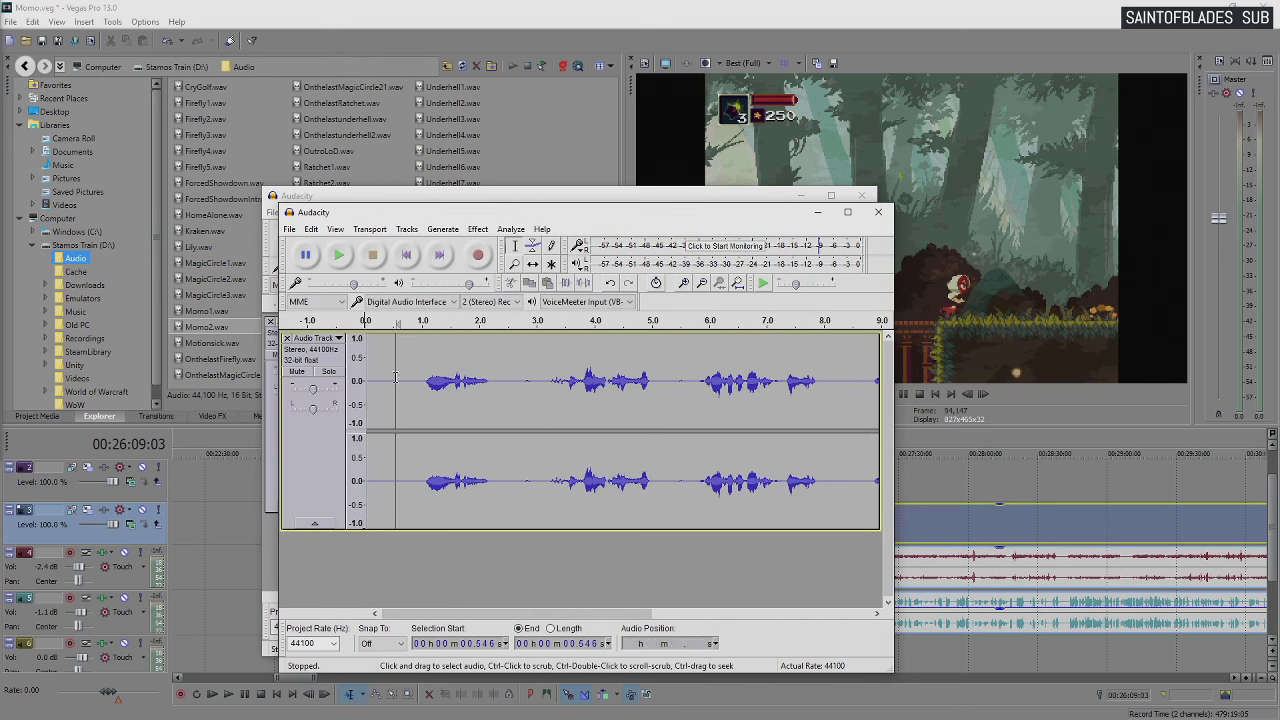
click(339, 256)
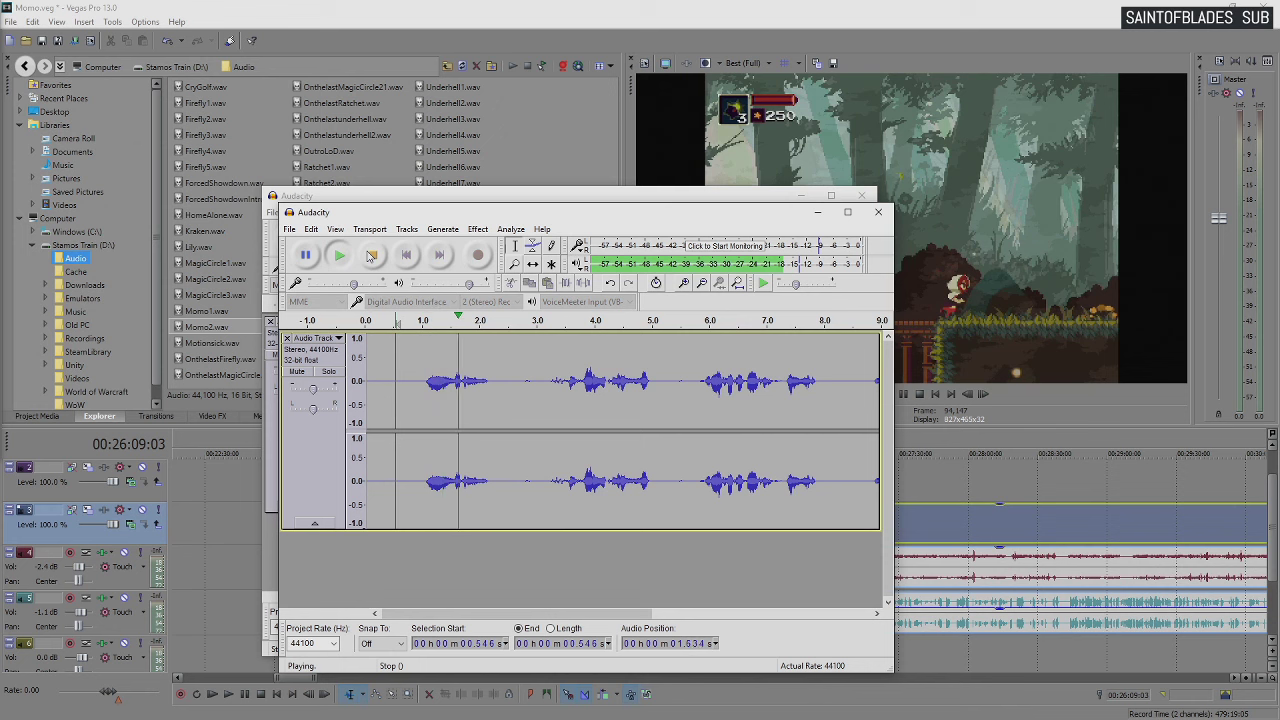
click(373, 256)
Delete about half a second of the pause before the second phrase and play back from the cut
drag(517, 380, 547, 380)
key(Delete)
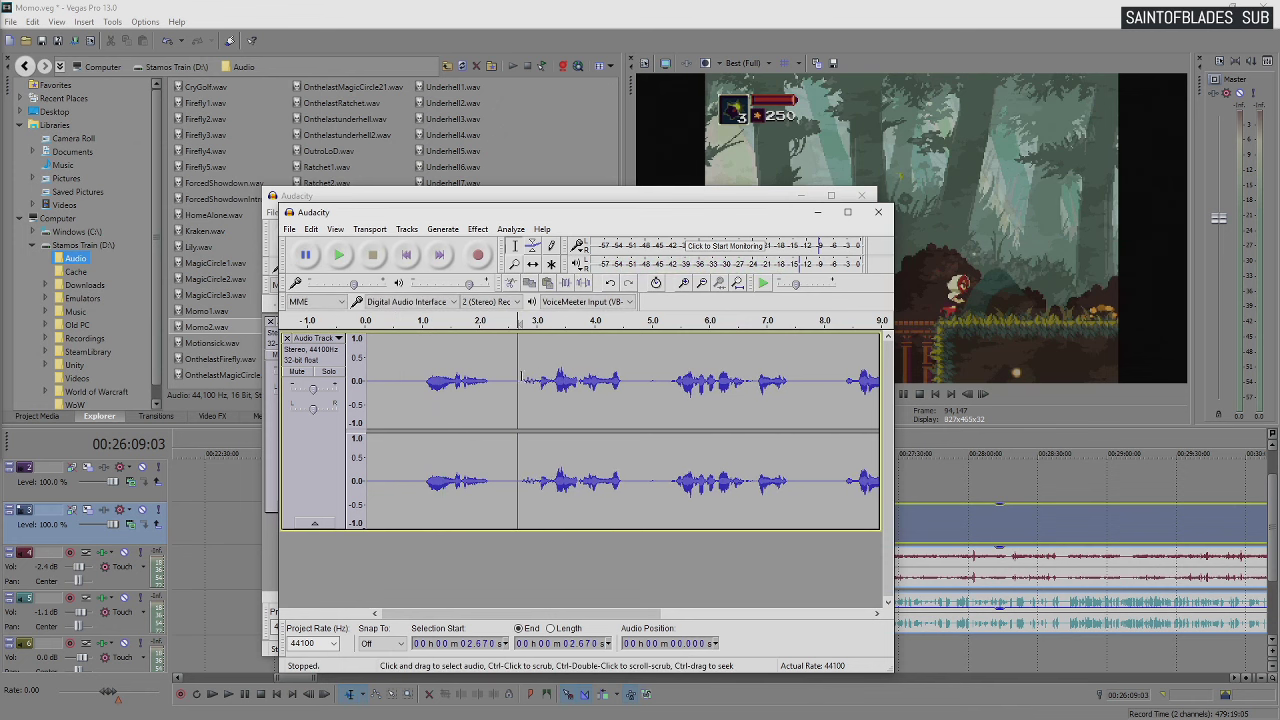
click(339, 255)
click(372, 255)
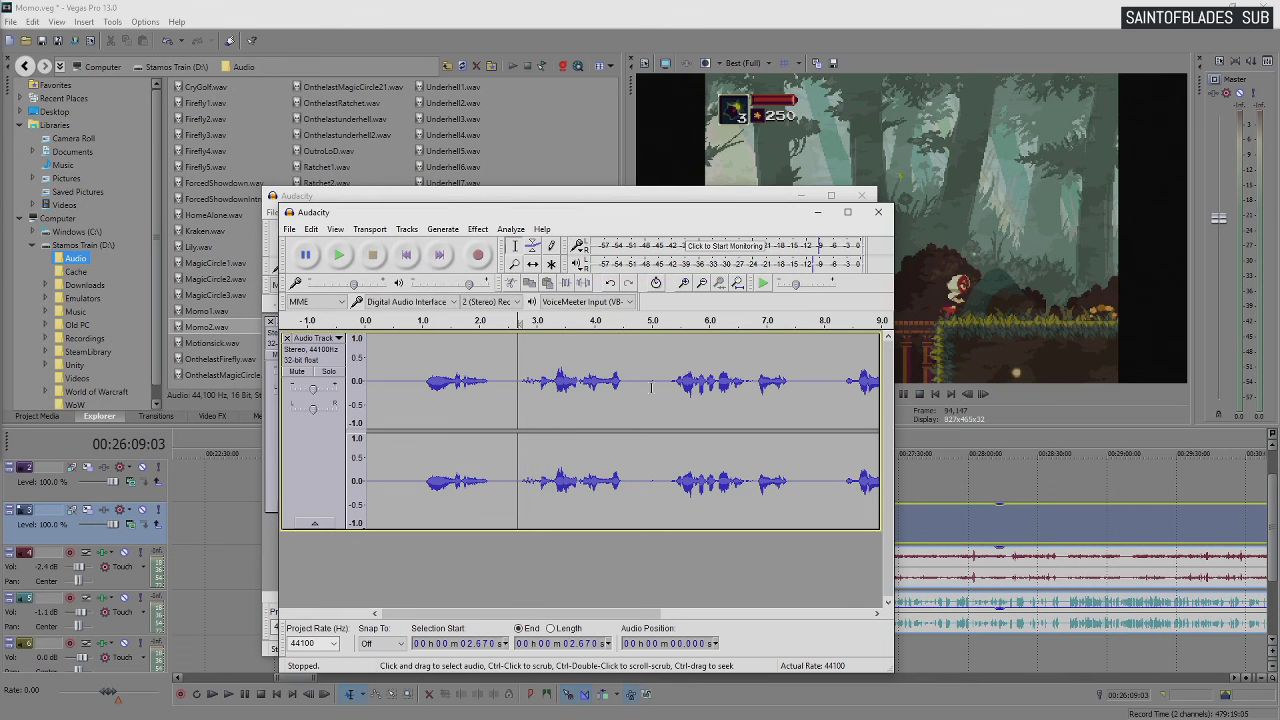
Delete the second phrase, from about 2.5 to 5.1 seconds, and play back from the cut
drag(660, 387, 509, 387)
key(Delete)
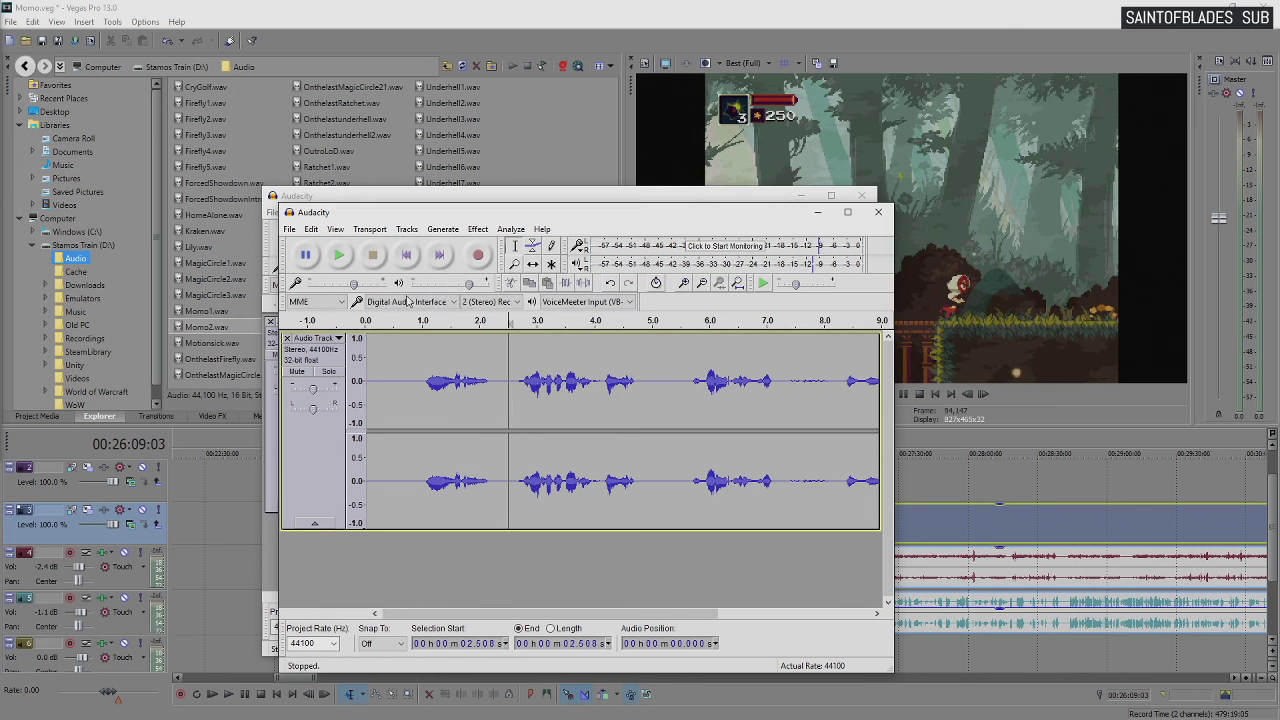
click(341, 258)
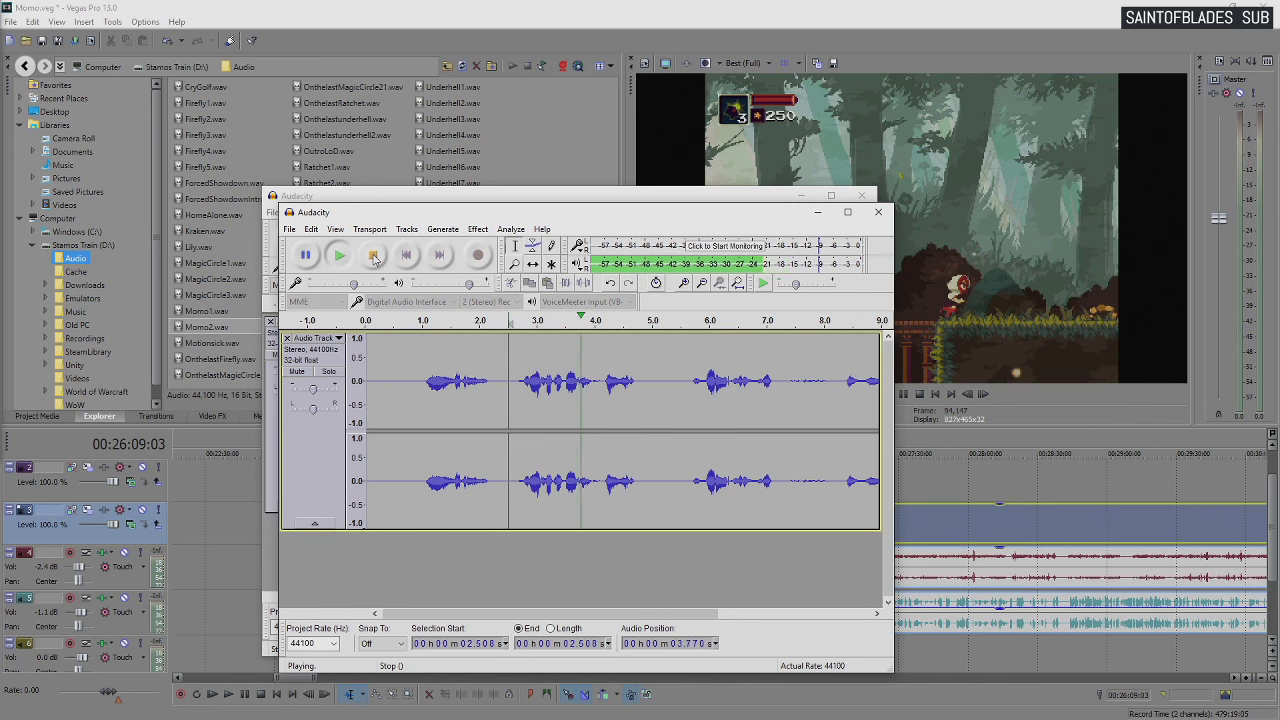
click(372, 255)
Delete the phrase between about 2.5 and 5.4 seconds and listen to the phrase that follows
drag(676, 381, 506, 381)
key(Delete)
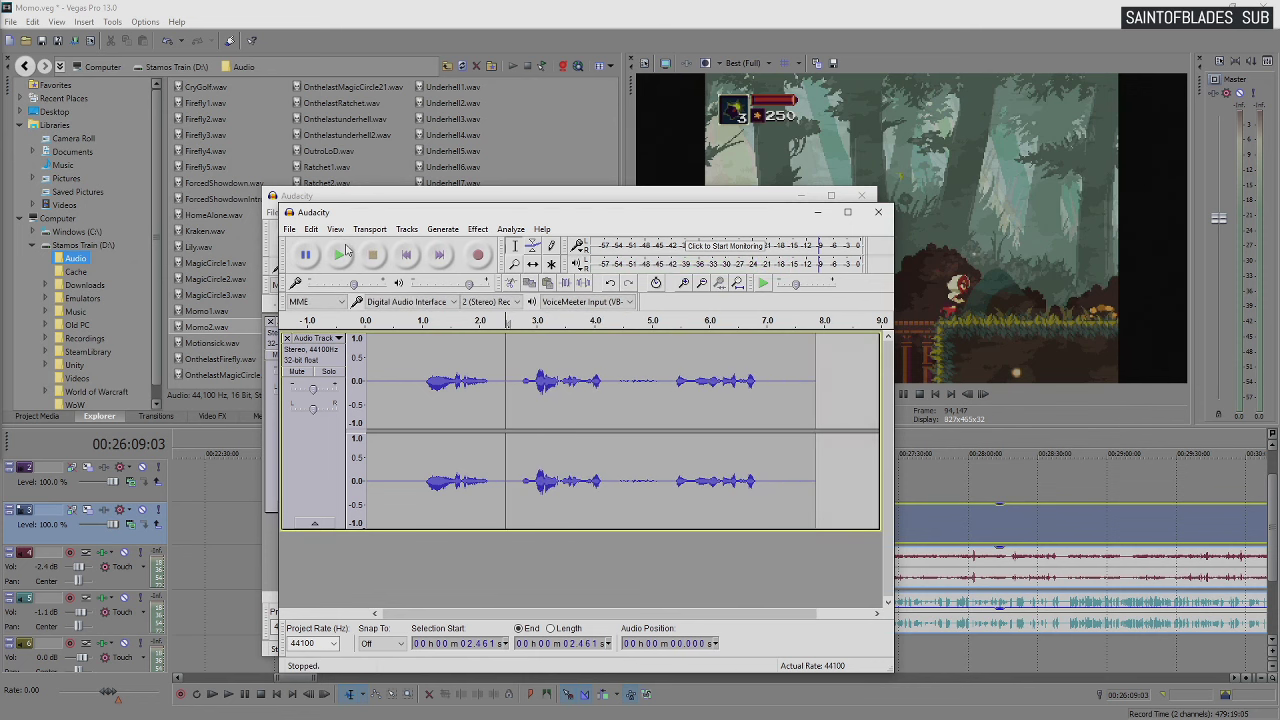
click(341, 256)
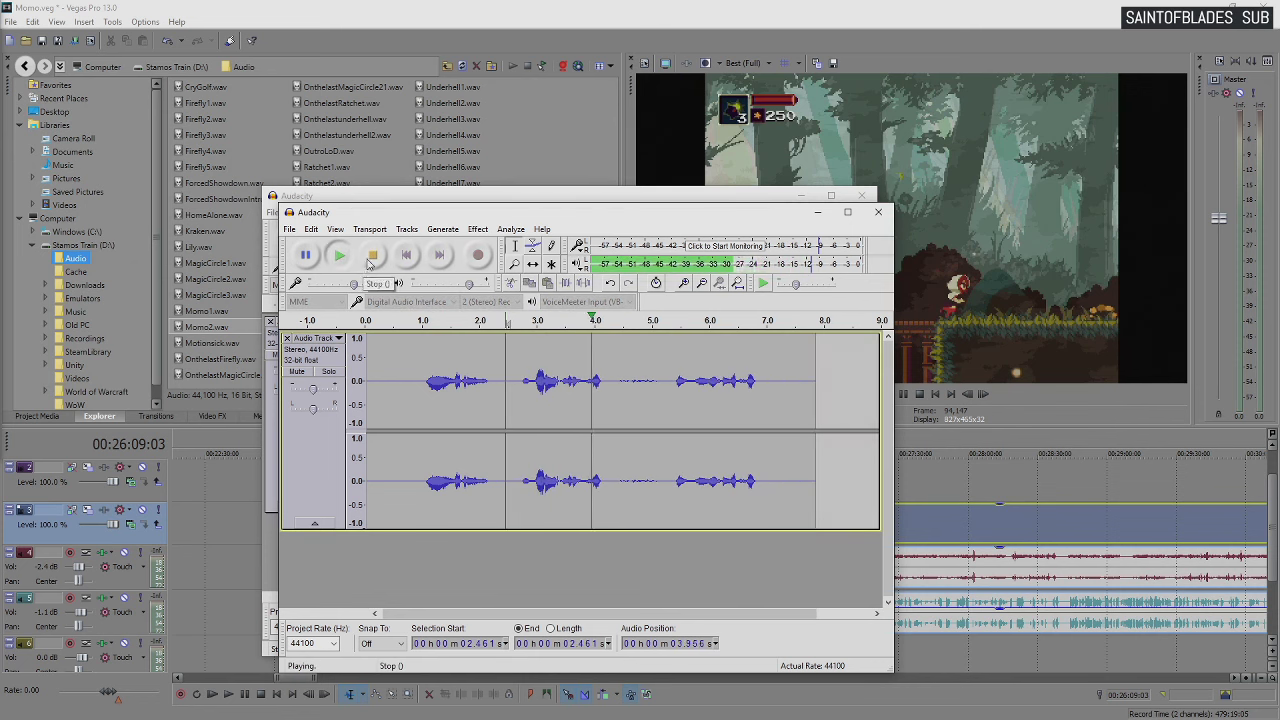
click(371, 257)
Delete the faint noise between about 4.4 and 5.3 seconds, before the final phrase, and play back from the cut
drag(615, 381, 667, 381)
key(Delete)
click(339, 255)
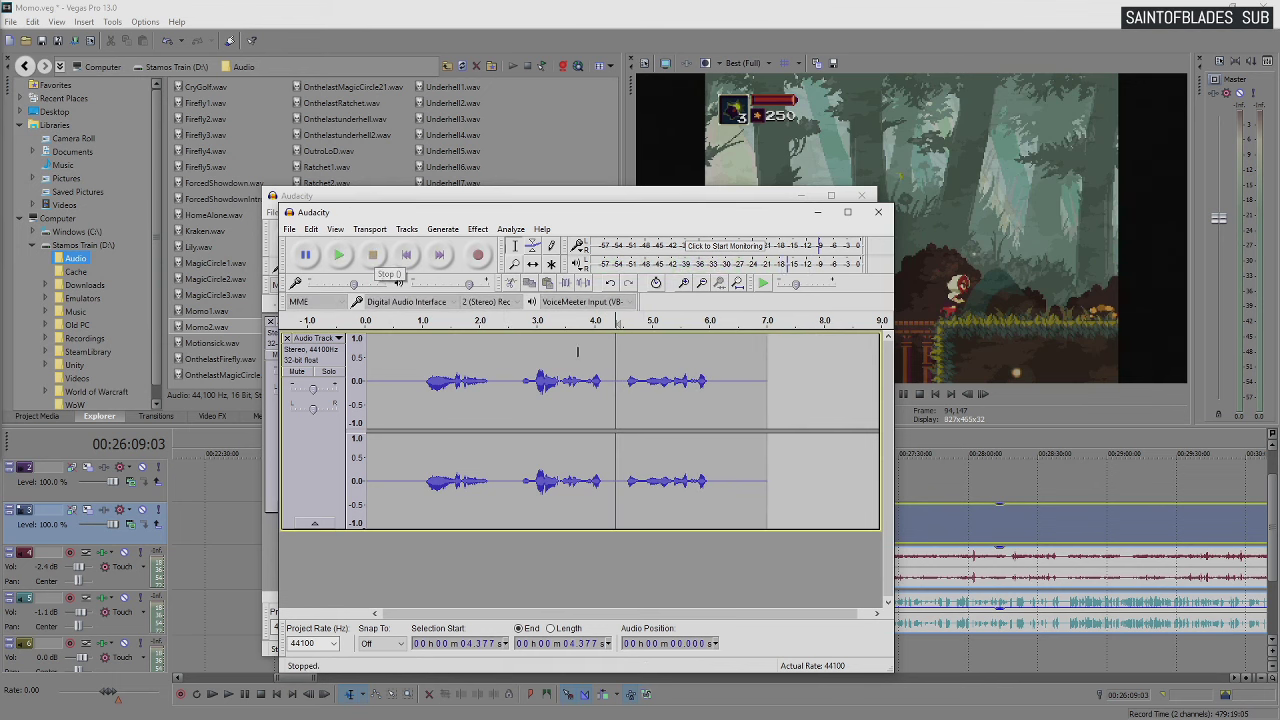
click(371, 257)
Trim the excess silence from the end of the take and about 0.7 seconds from its beginning
drag(738, 371, 790, 380)
key(Delete)
drag(407, 395, 362, 395)
key(Delete)
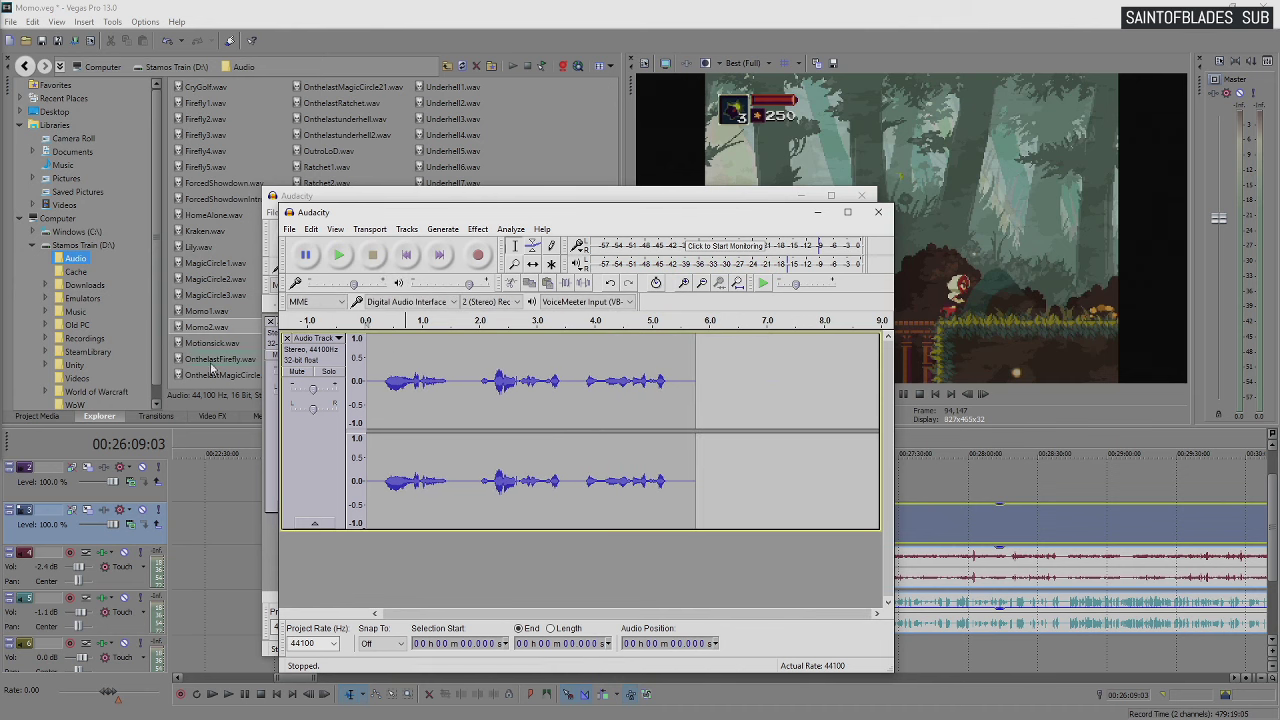
Export the take to the Audio folder as a 16-bit PCM WAV file named Onthelastmomo
click(291, 230)
click(340, 251)
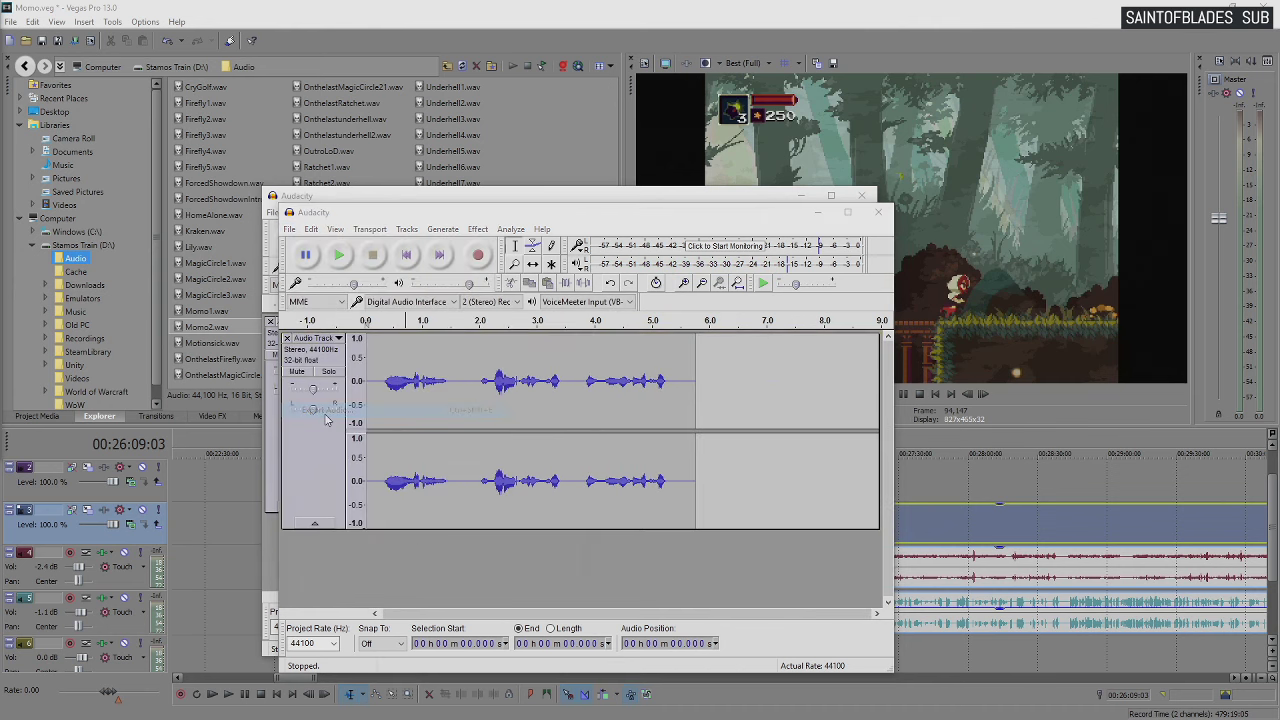
click(467, 482)
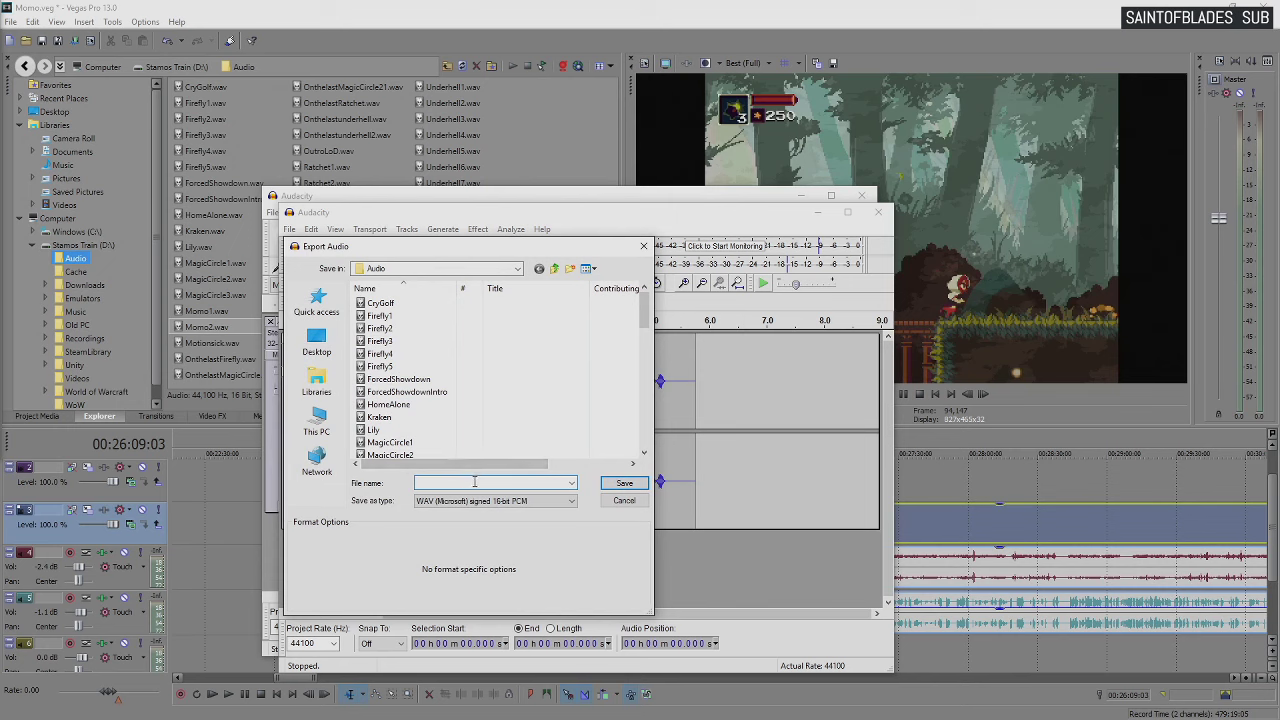
text(Onthelas)
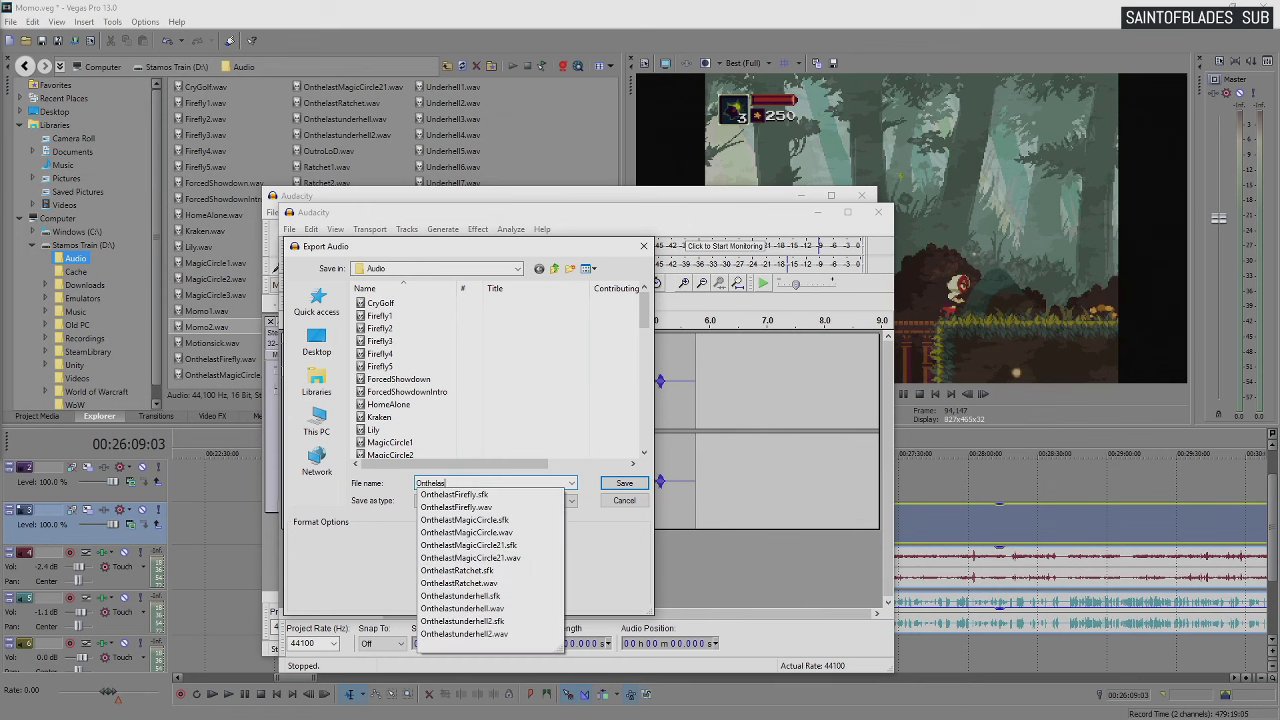
text(tmomo)
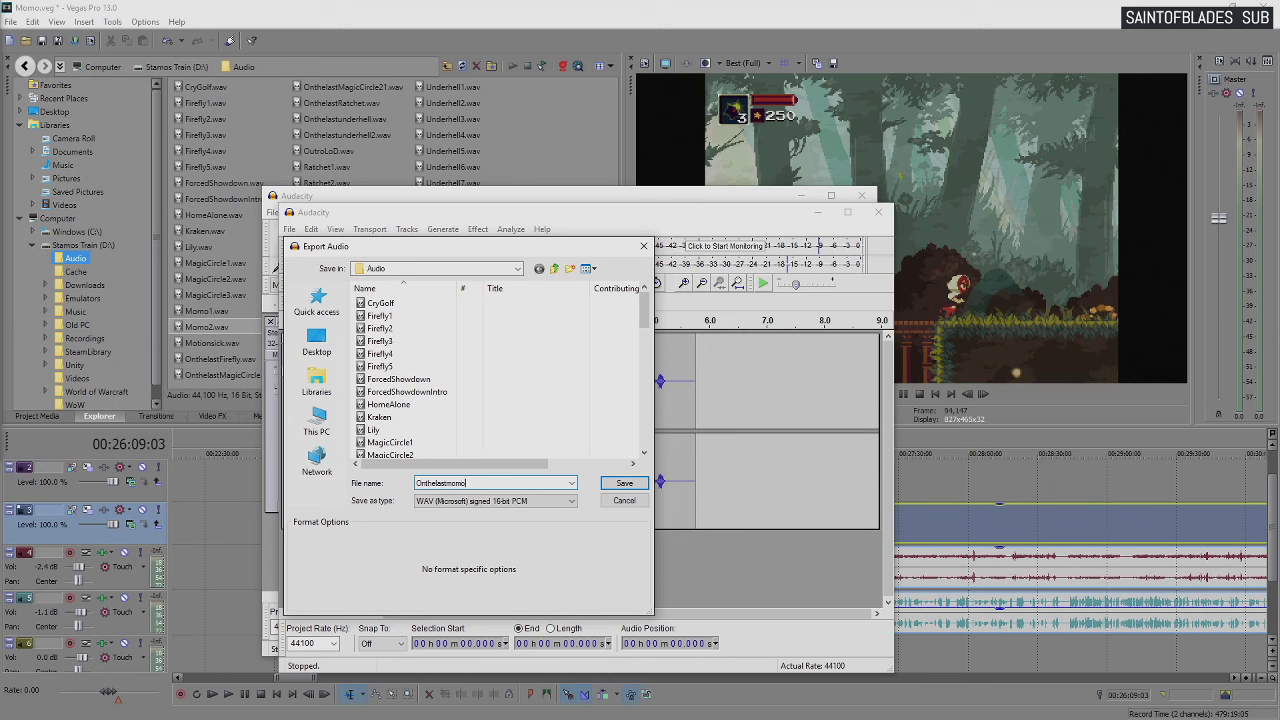
key(Return)
key(Return)
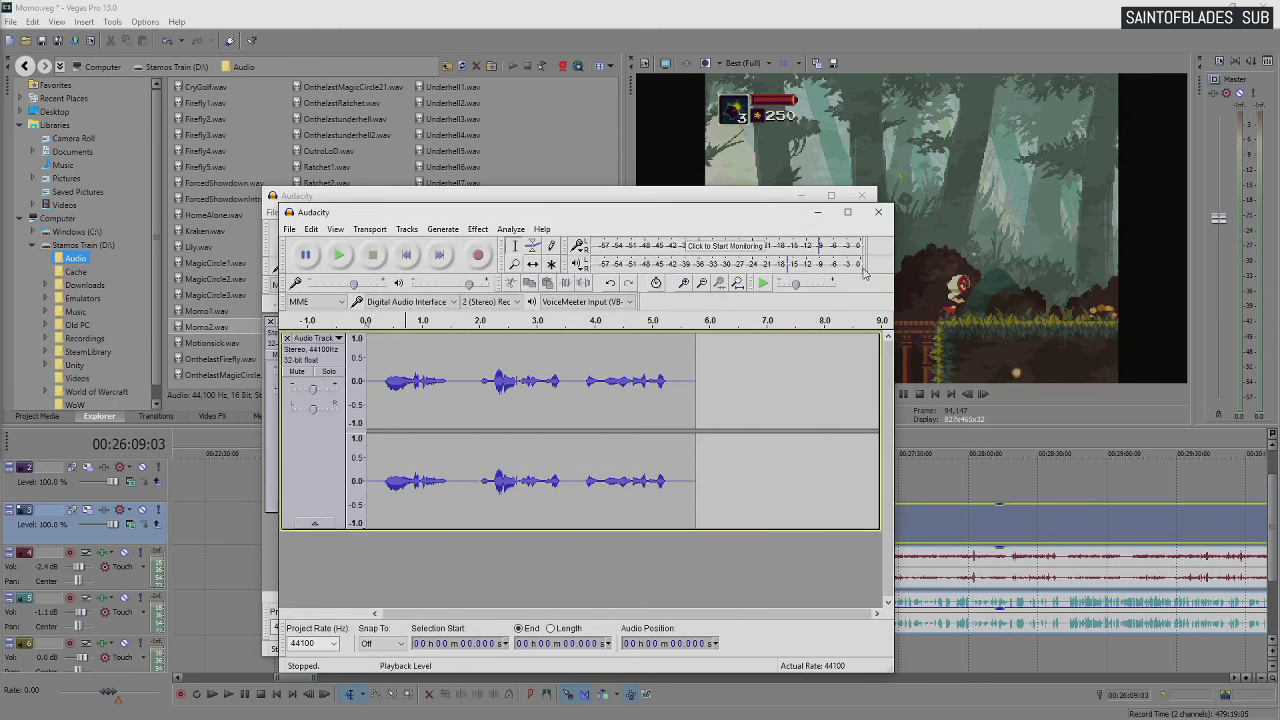
Close both Audacity project windows without saving their changes
click(876, 210)
key(Tab)
key(Return)
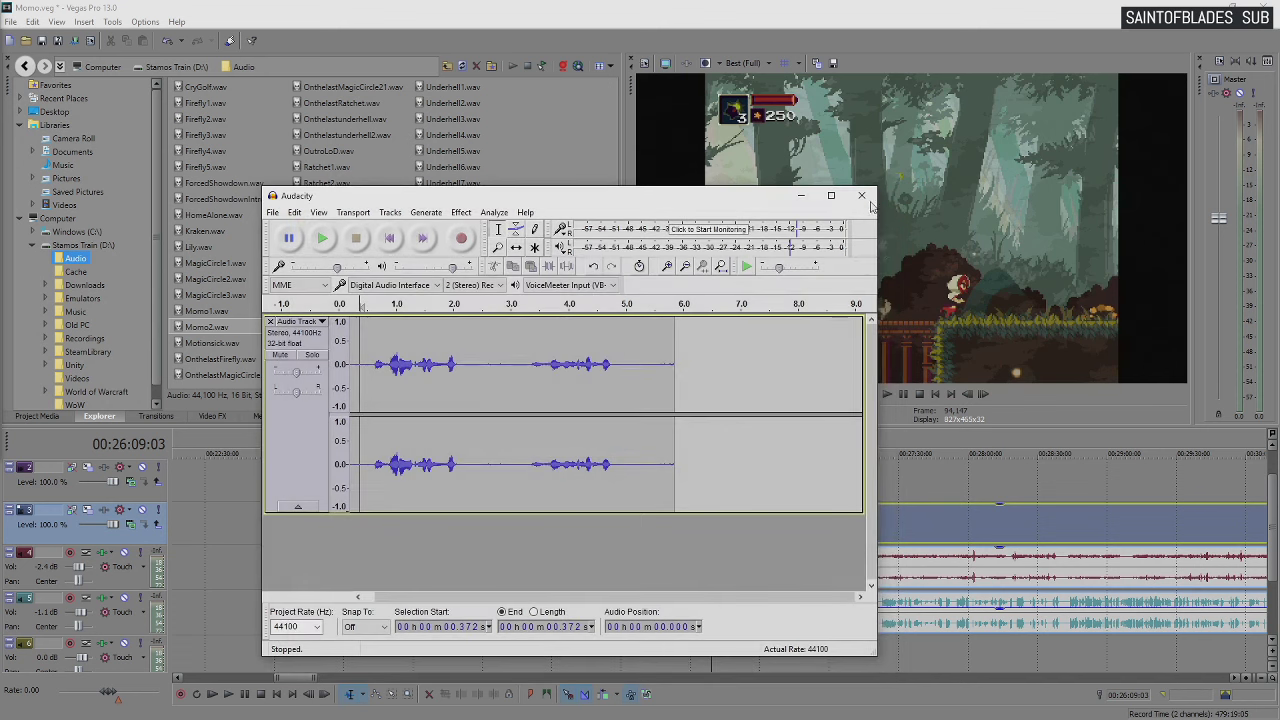
click(863, 195)
key(Tab)
key(Return)
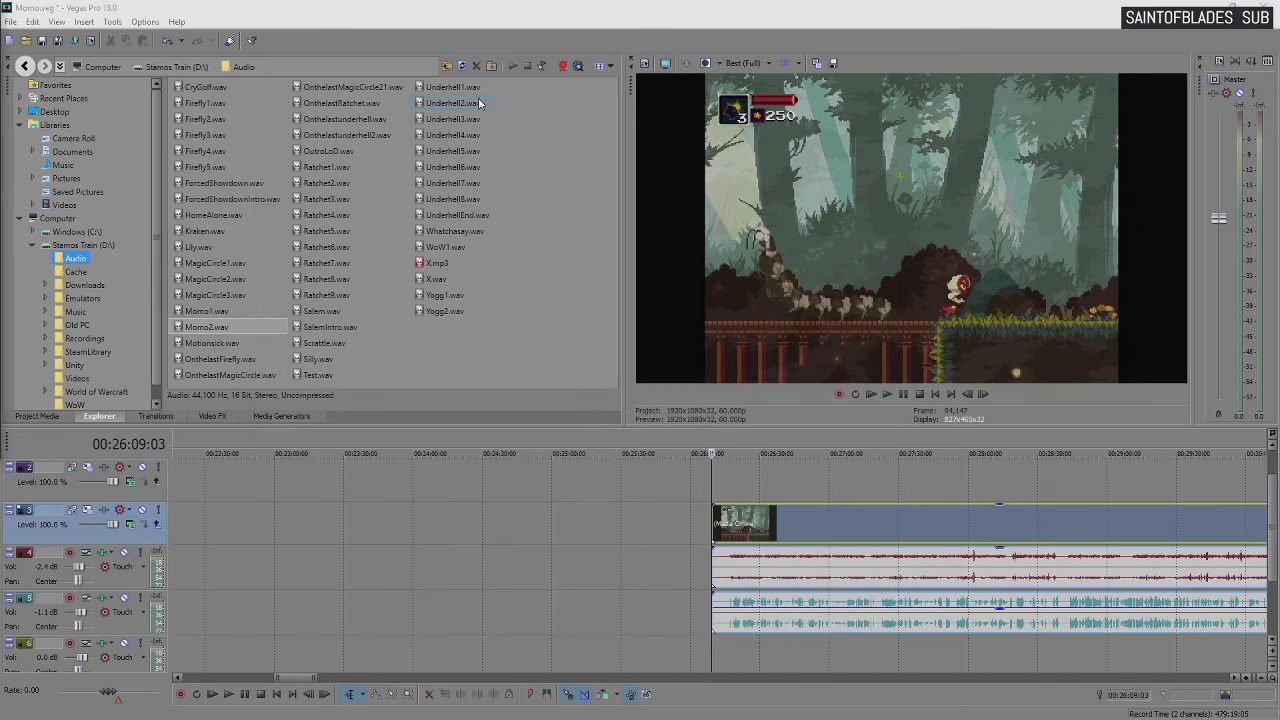
In Vegas Pro, refresh the Audio folder and place Onthelastmomo.wav on audio track 5 in the timeline gap, around 00:22:22
click(463, 67)
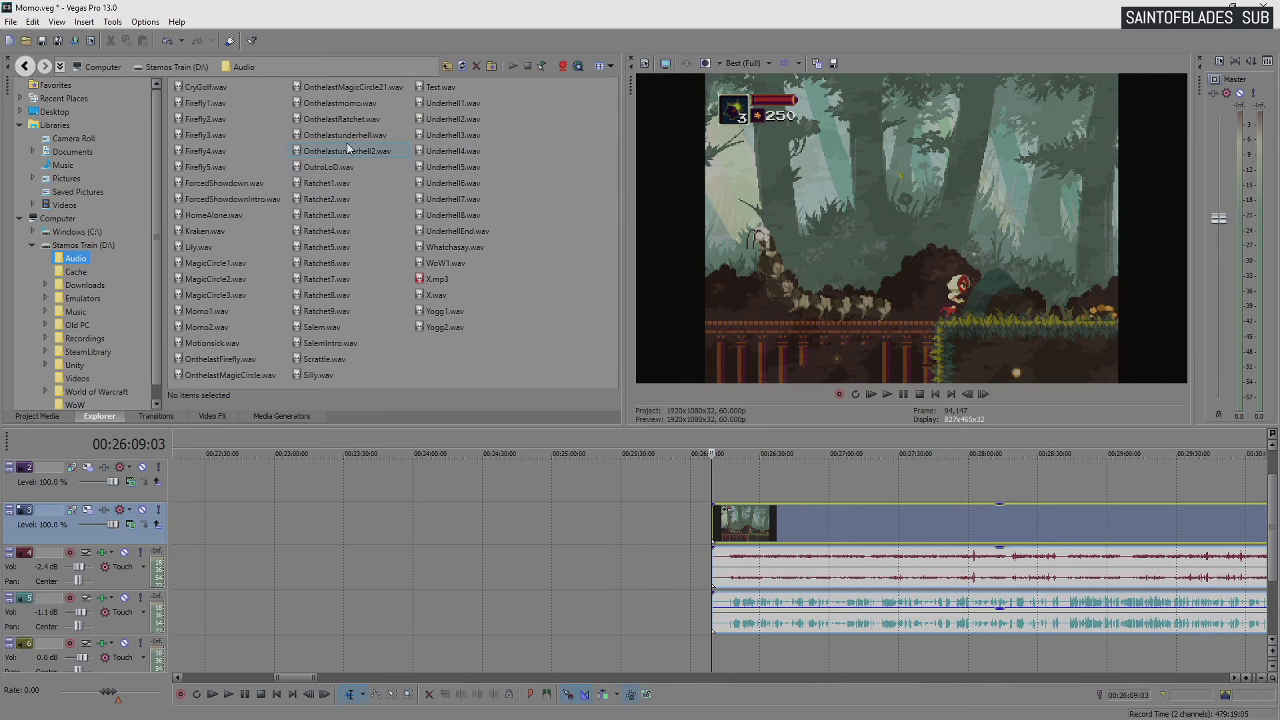
click(188, 606)
scroll(784, 604, down, 5)
scroll(735, 608, up, 5)
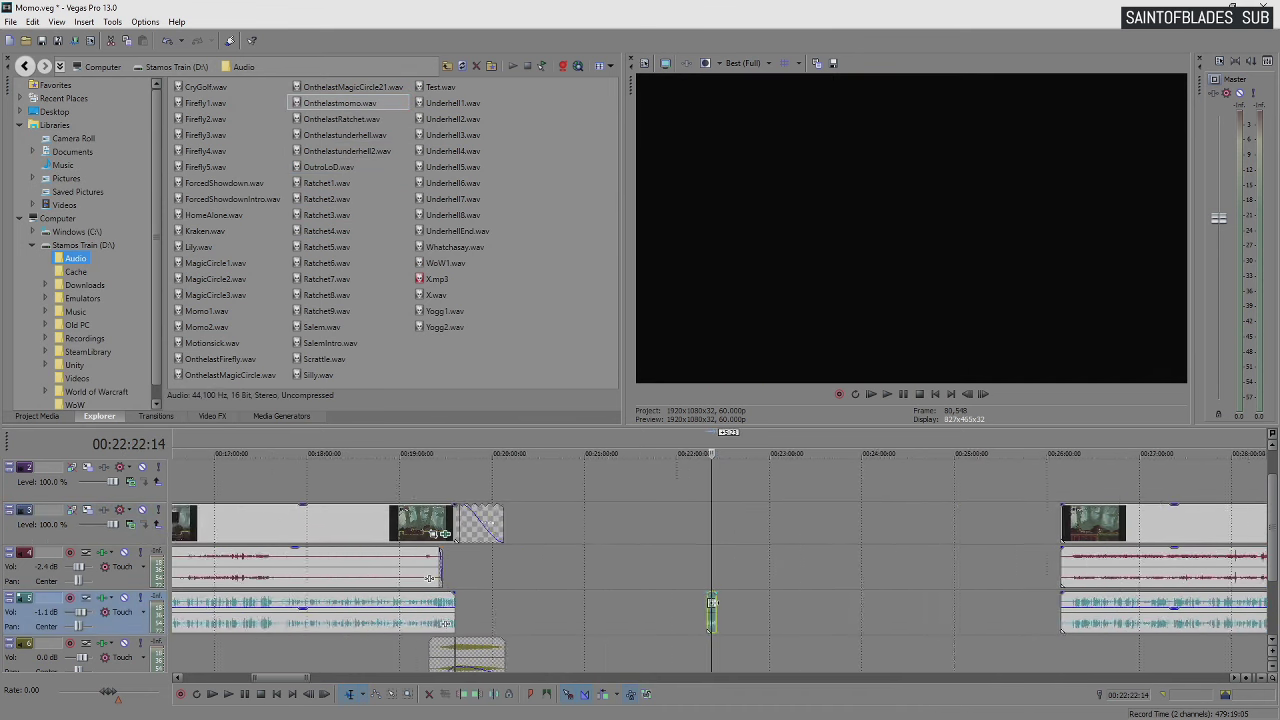
Move the Onthelastmomo event on audio track 5 to start at 00:21:00:00 and trim about 0.3 seconds of silence off its beginning
drag(708, 609, 460, 604)
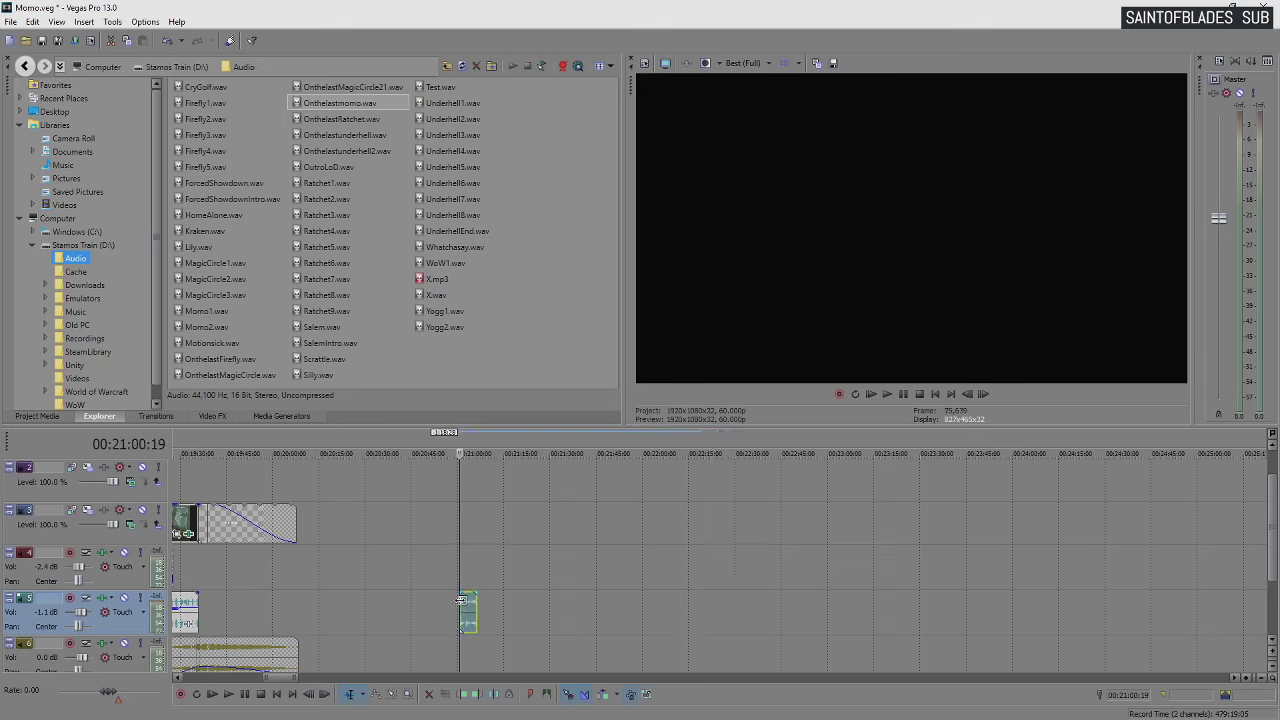
scroll(460, 600, up, 7)
scroll(491, 607, up, 3)
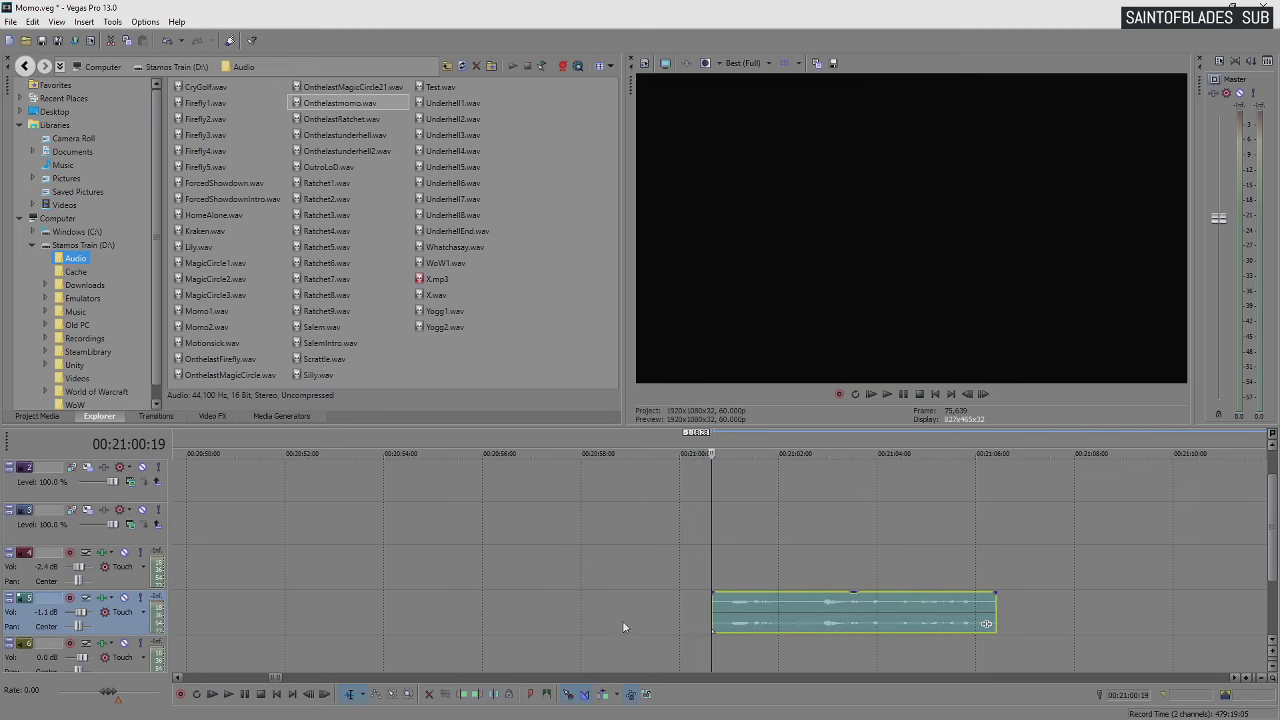
drag(788, 614, 716, 621)
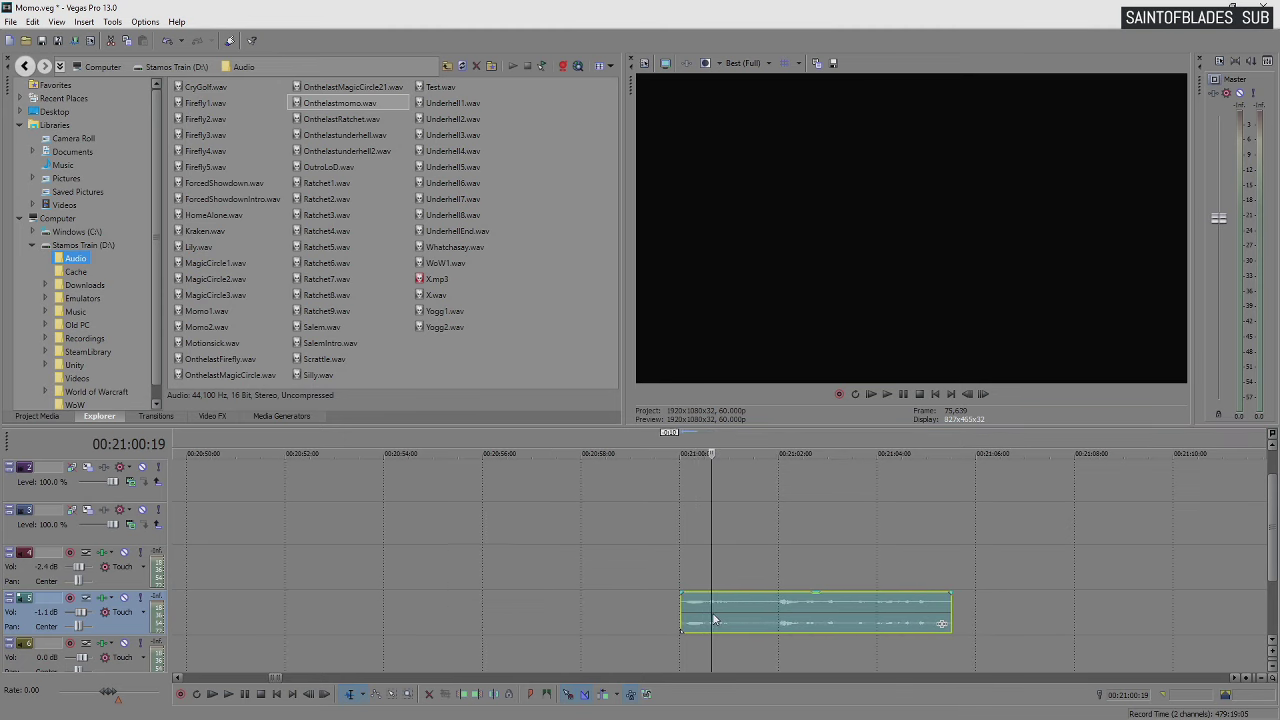
Normalize the Onthelastmomo audio event and lower its gain to about -4.8 dB
click(686, 611)
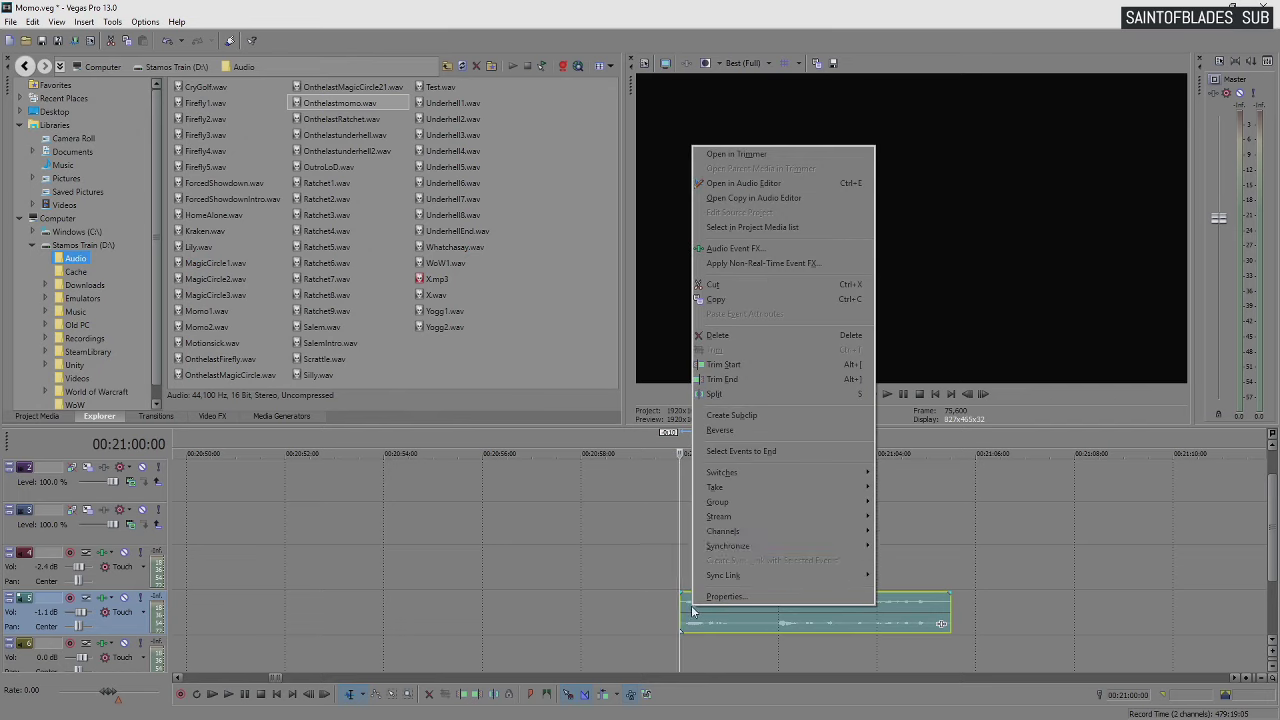
right_click(688, 607)
mouse_move(797, 471)
click(905, 531)
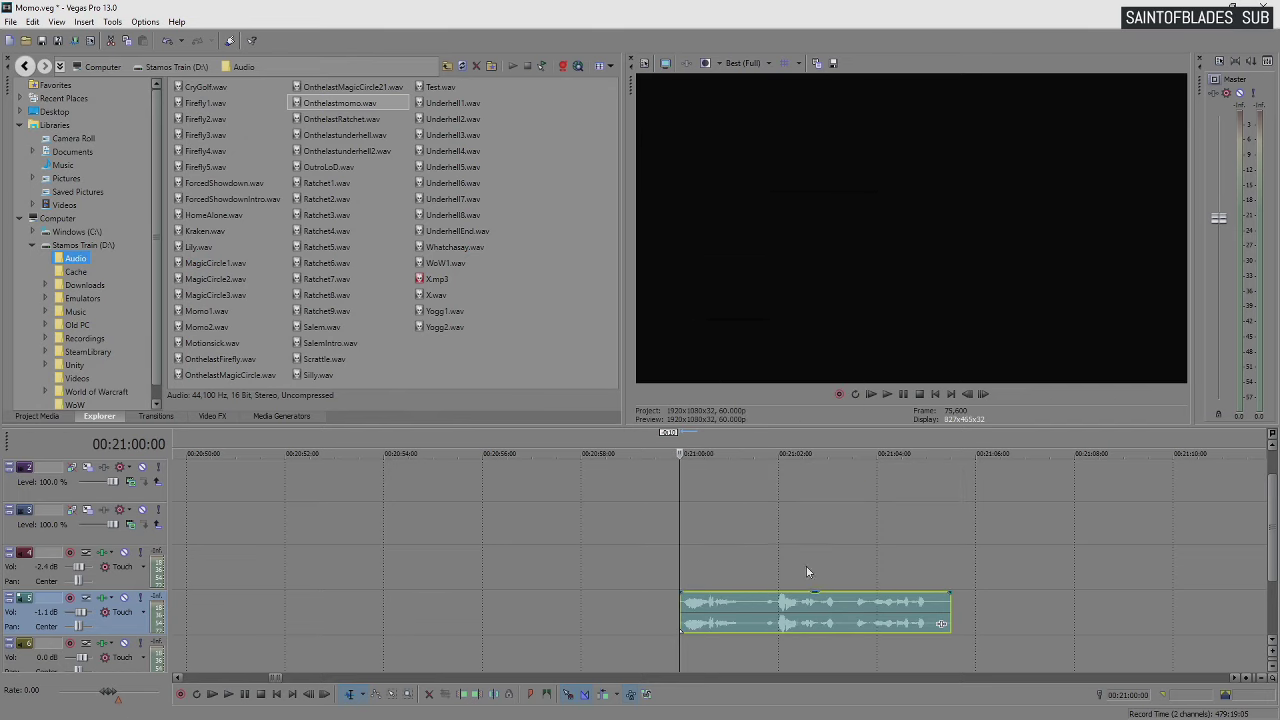
drag(732, 597, 741, 614)
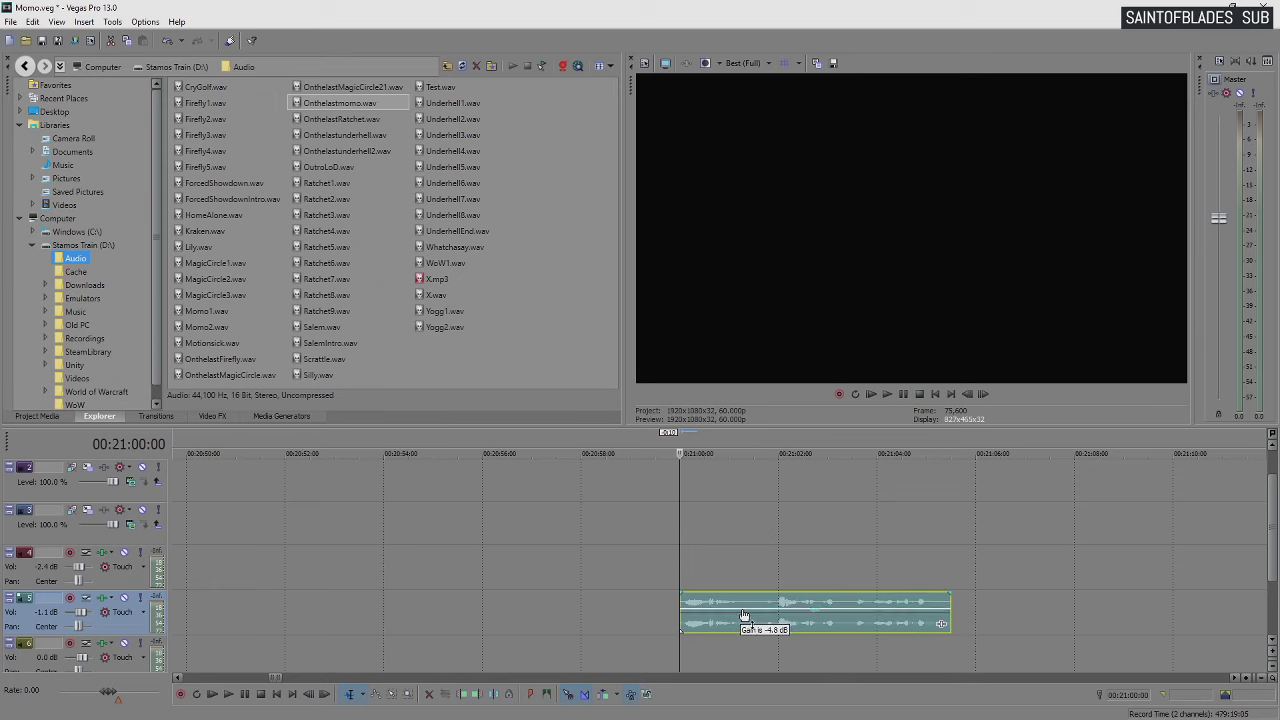
Play the voice-over, split it at 00:21:01:09 and trim the start of the second part to about 00:21:01:21
click(677, 606)
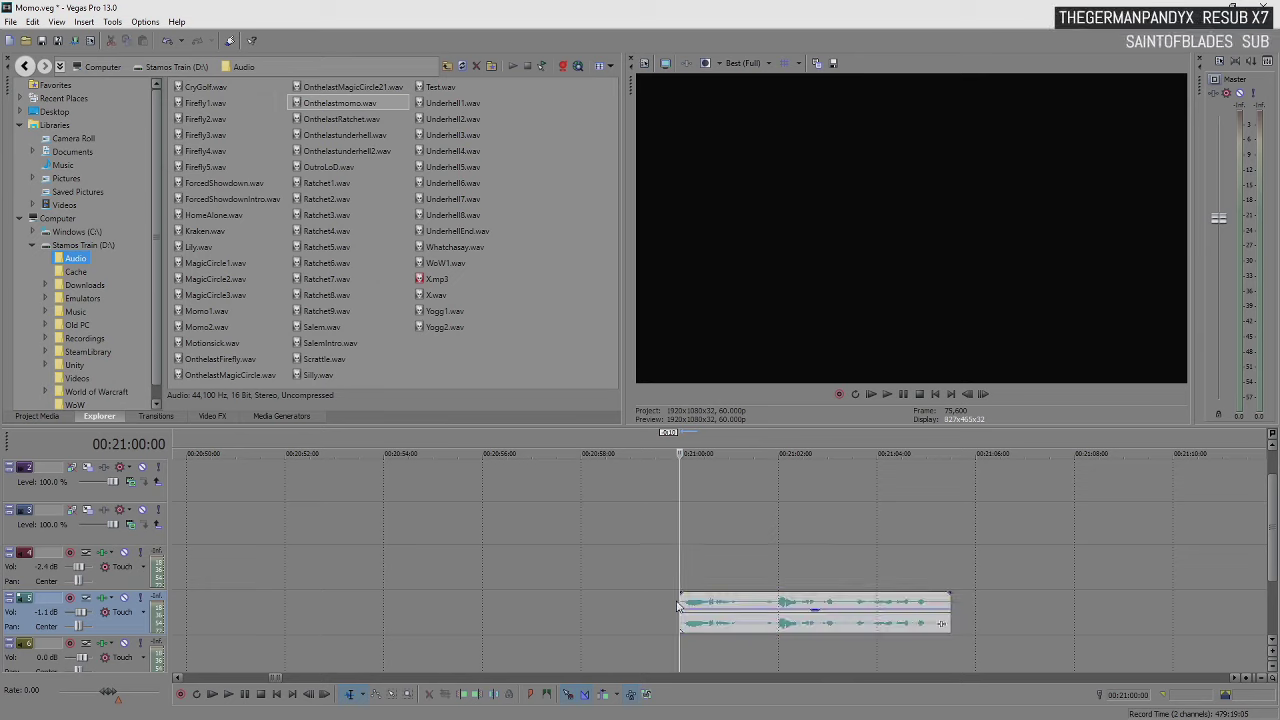
key(space)
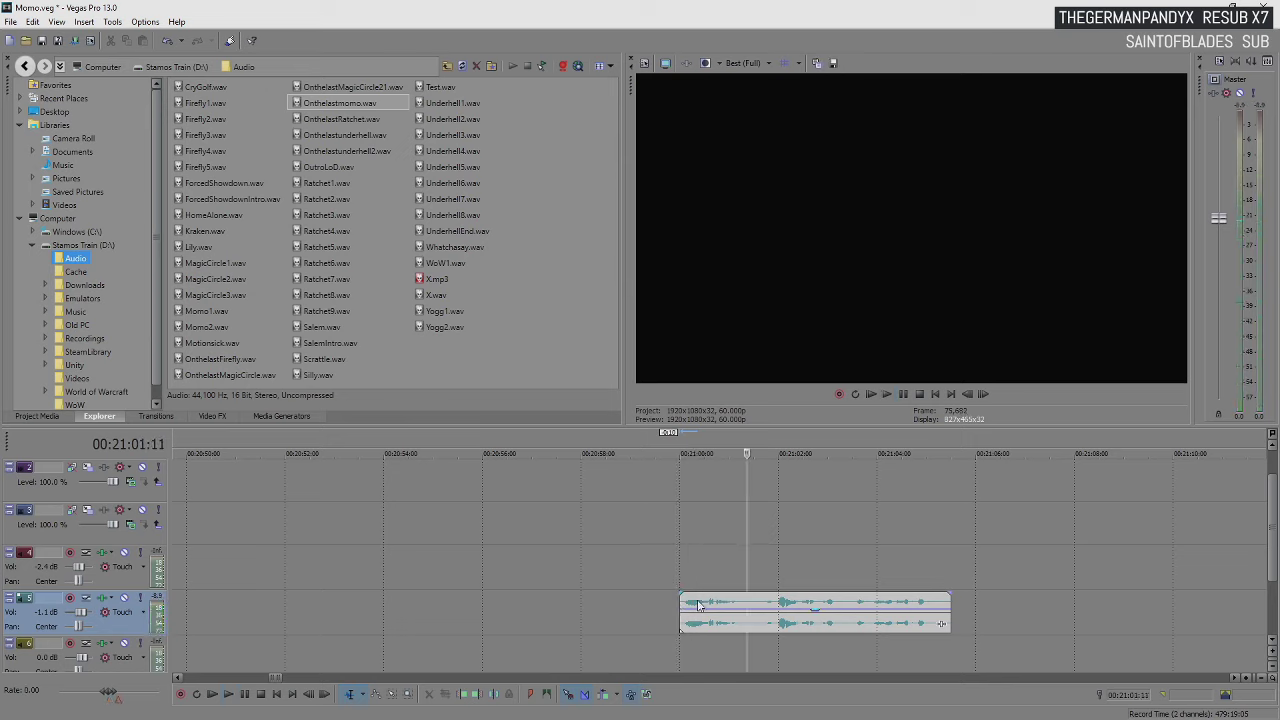
click(706, 606)
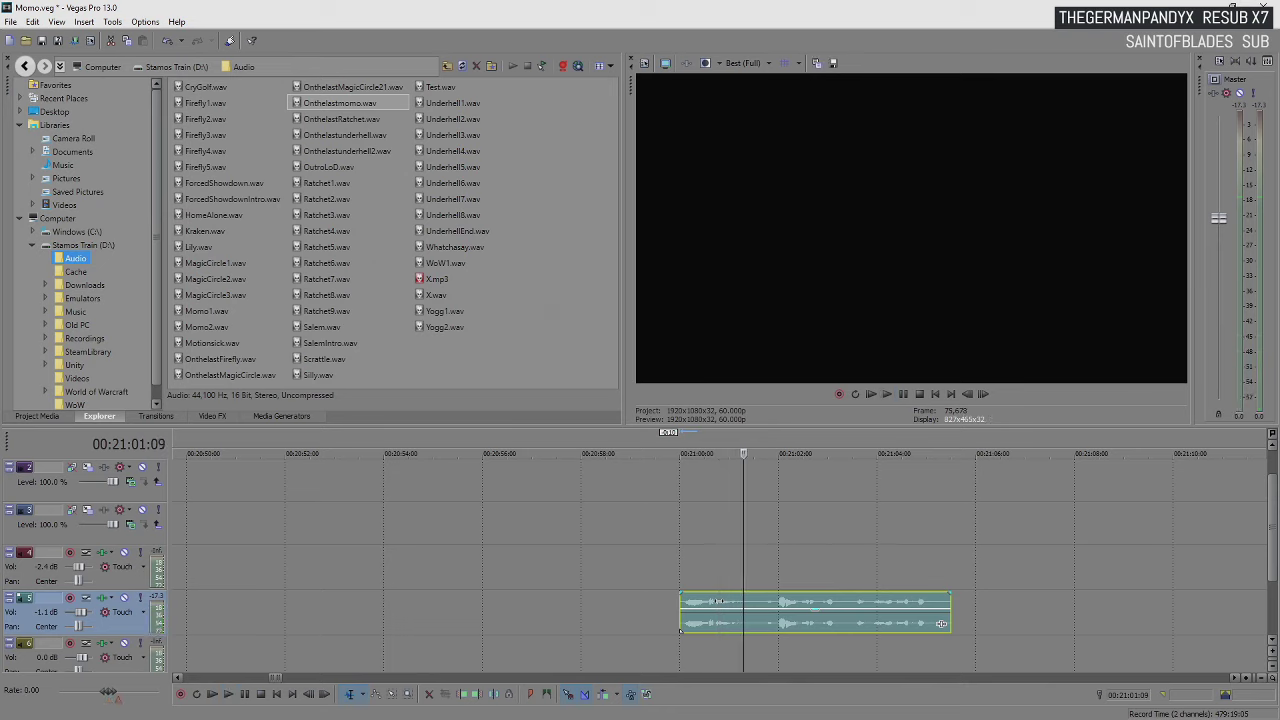
key(s)
drag(743, 604, 765, 610)
Play the second voice part, split it at about 00:21:03:08 and delete the remainder
click(765, 610)
key(space)
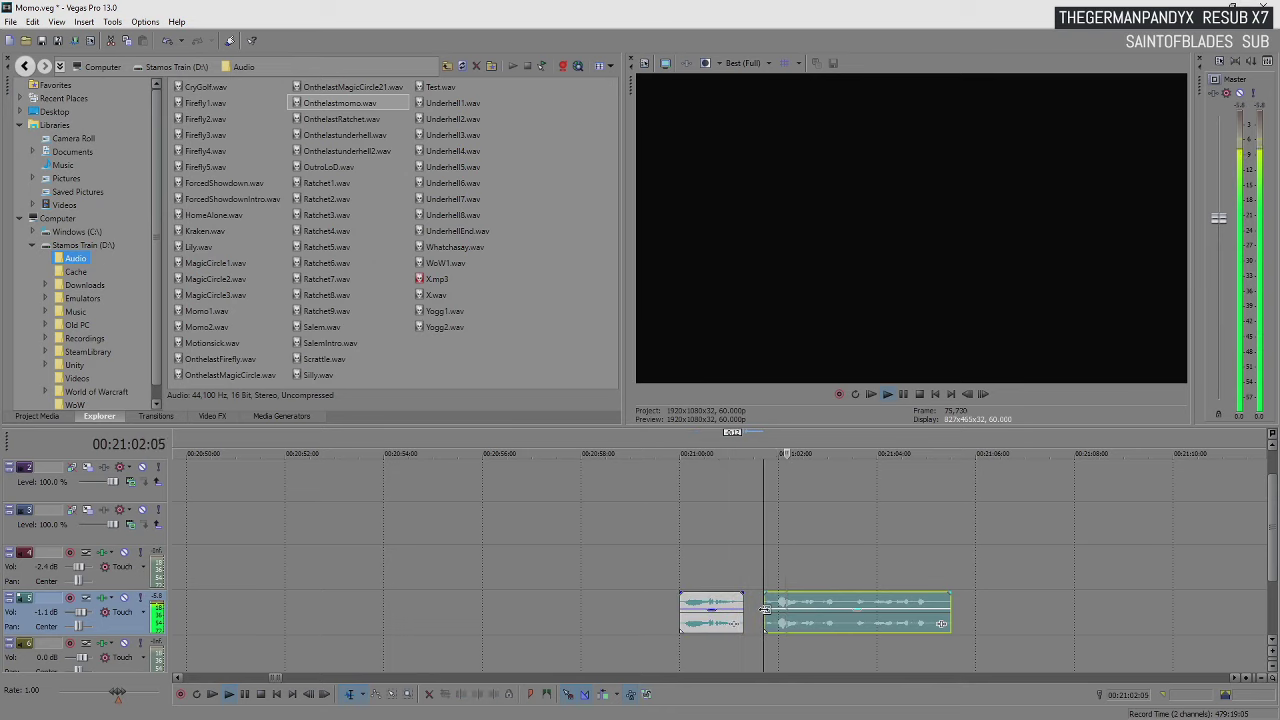
key(s)
click(900, 607)
key(Delete)
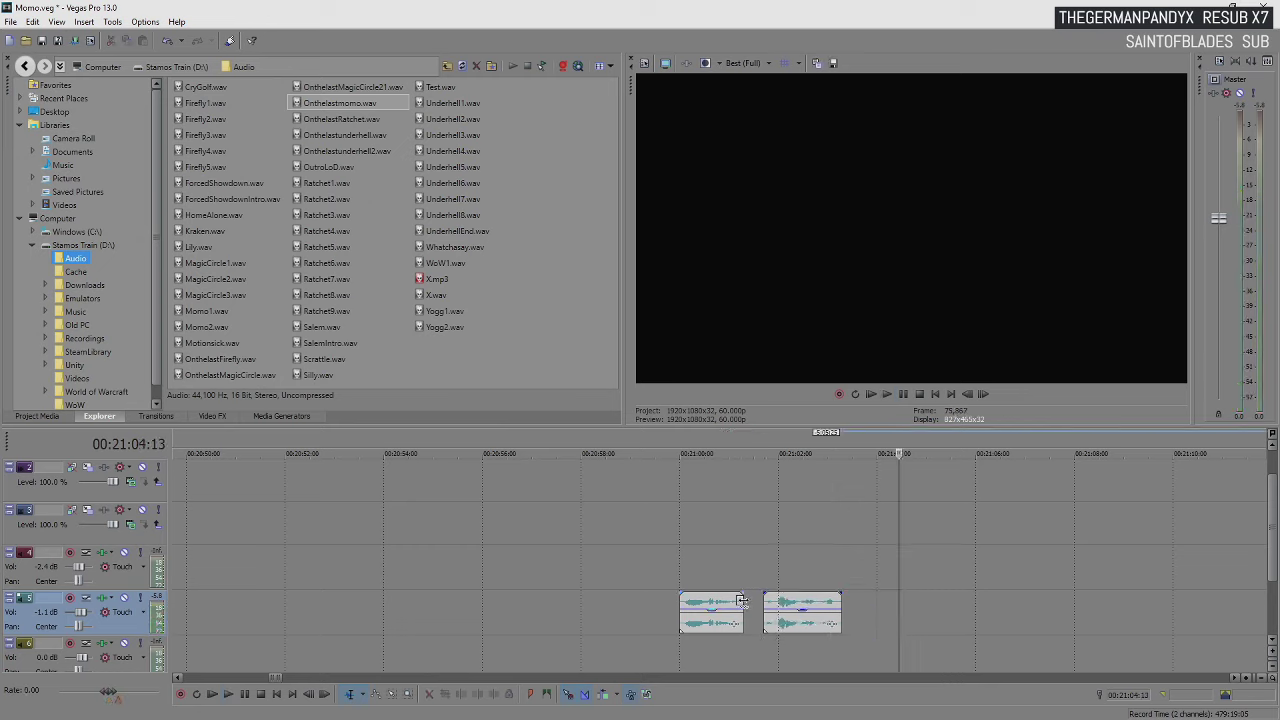
Time-compress the first voice fragment to 11 frames from its end and play it back
drag(741, 601, 704, 600)
click(679, 600)
key(space)
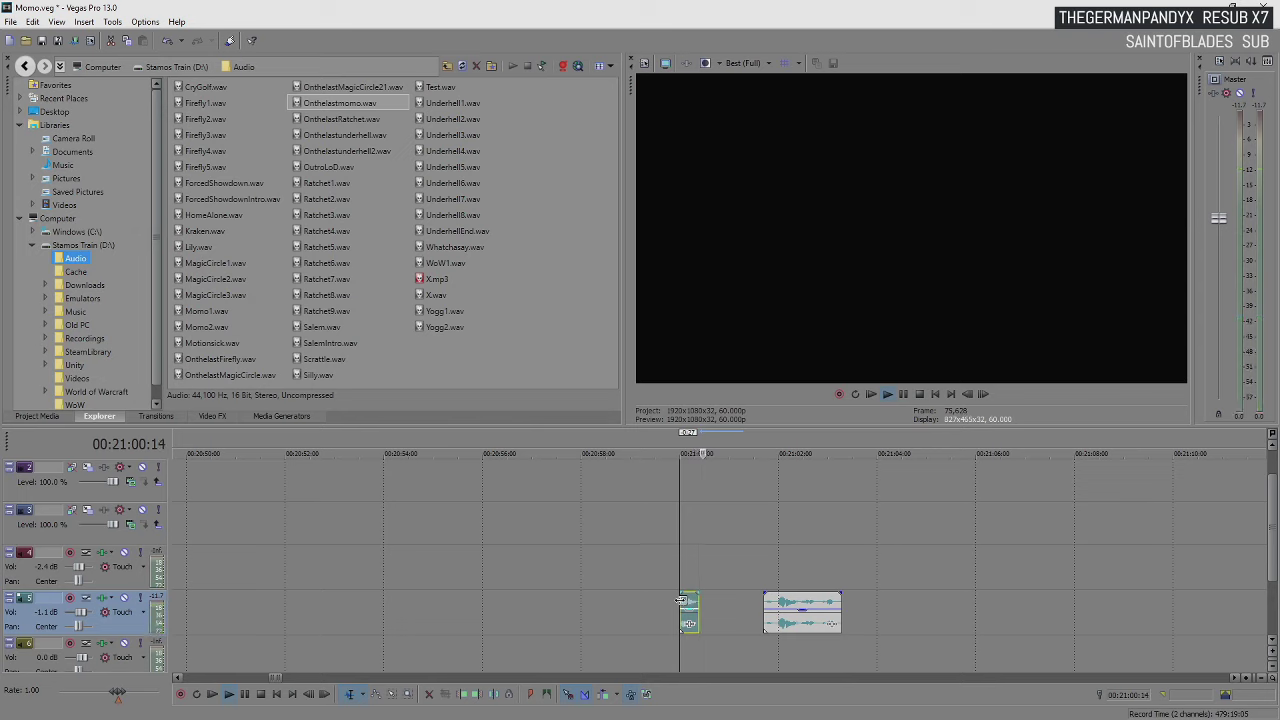
key(Return)
Time-compress the second voice fragment from its start to about 0.6 seconds and play it back
drag(765, 603, 812, 601)
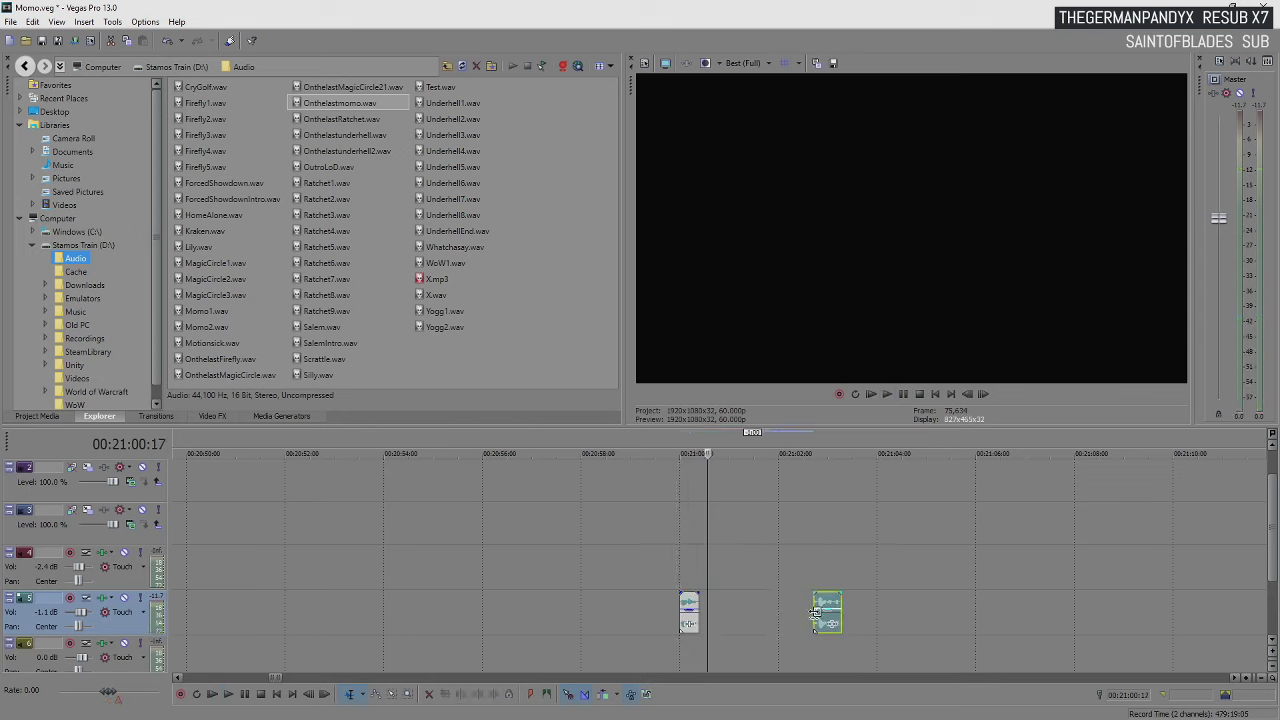
click(808, 600)
key(space)
key(Return)
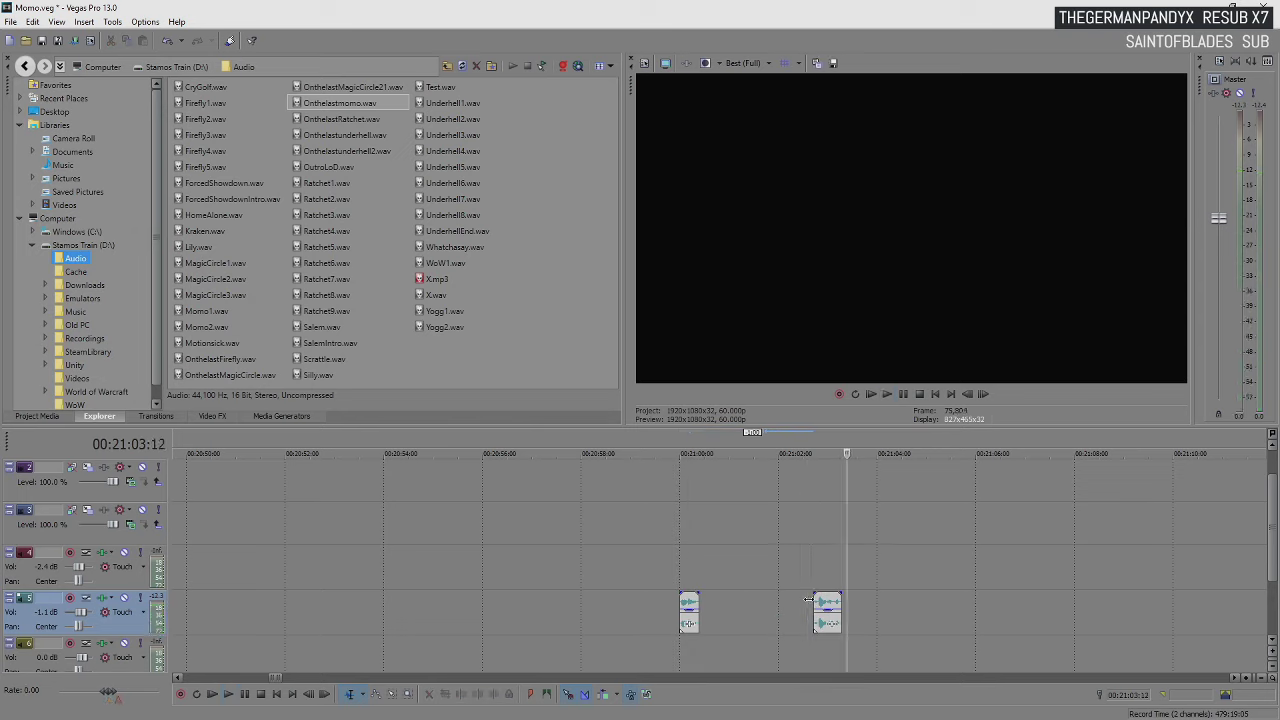
Look through the gameplay footage on the timeline for a short moment to place between the two voice fragments
click(700, 584)
scroll(700, 583, down, 5)
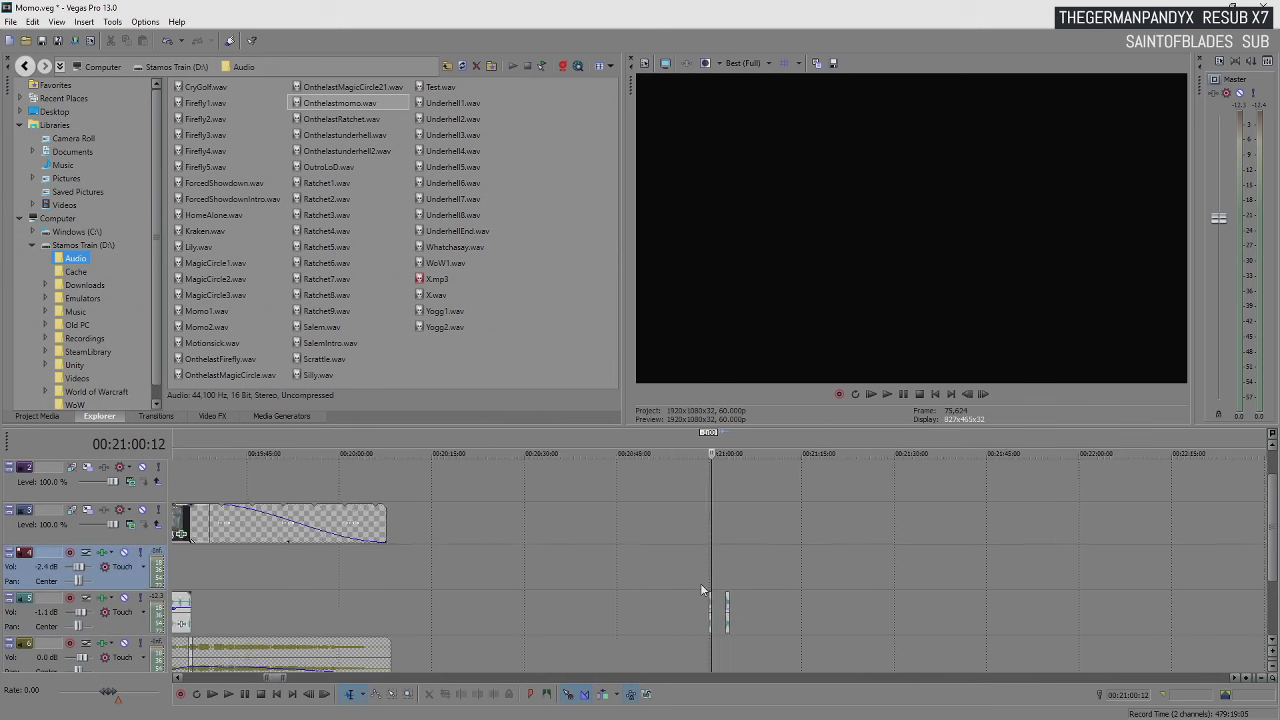
click(235, 530)
scroll(870, 505, down, 4)
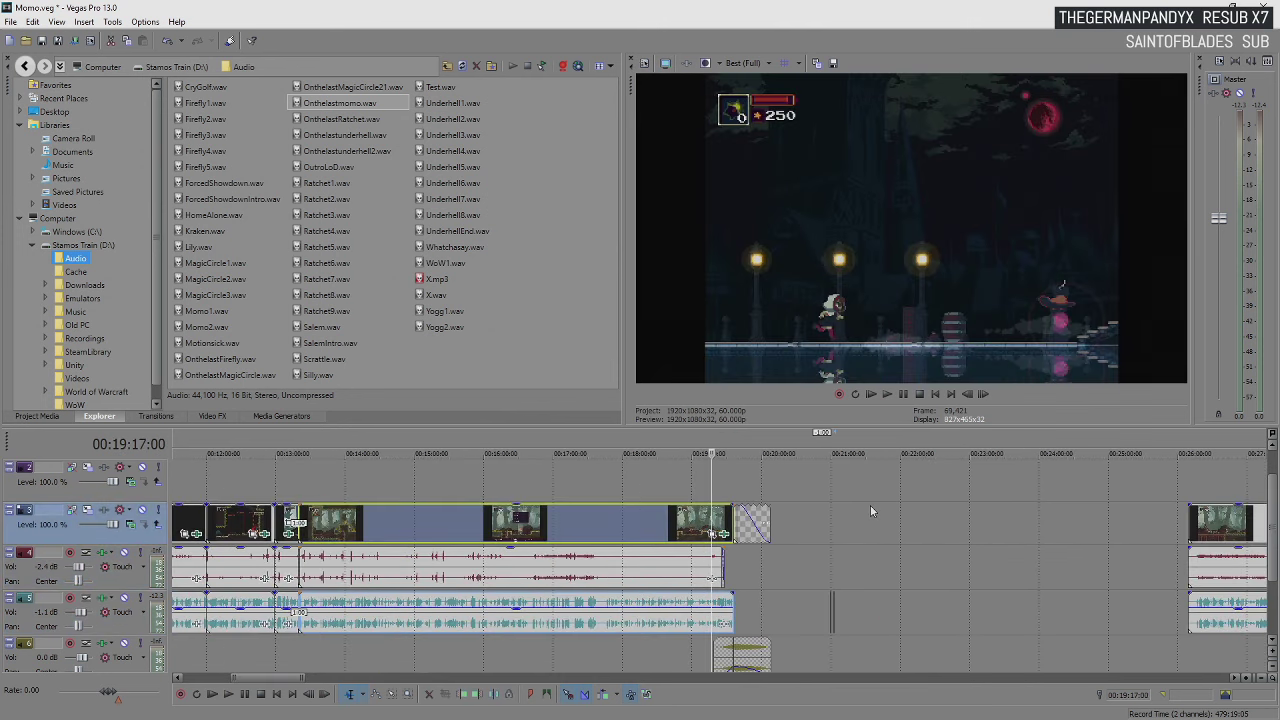
click(594, 527)
scroll(594, 527, up, 5)
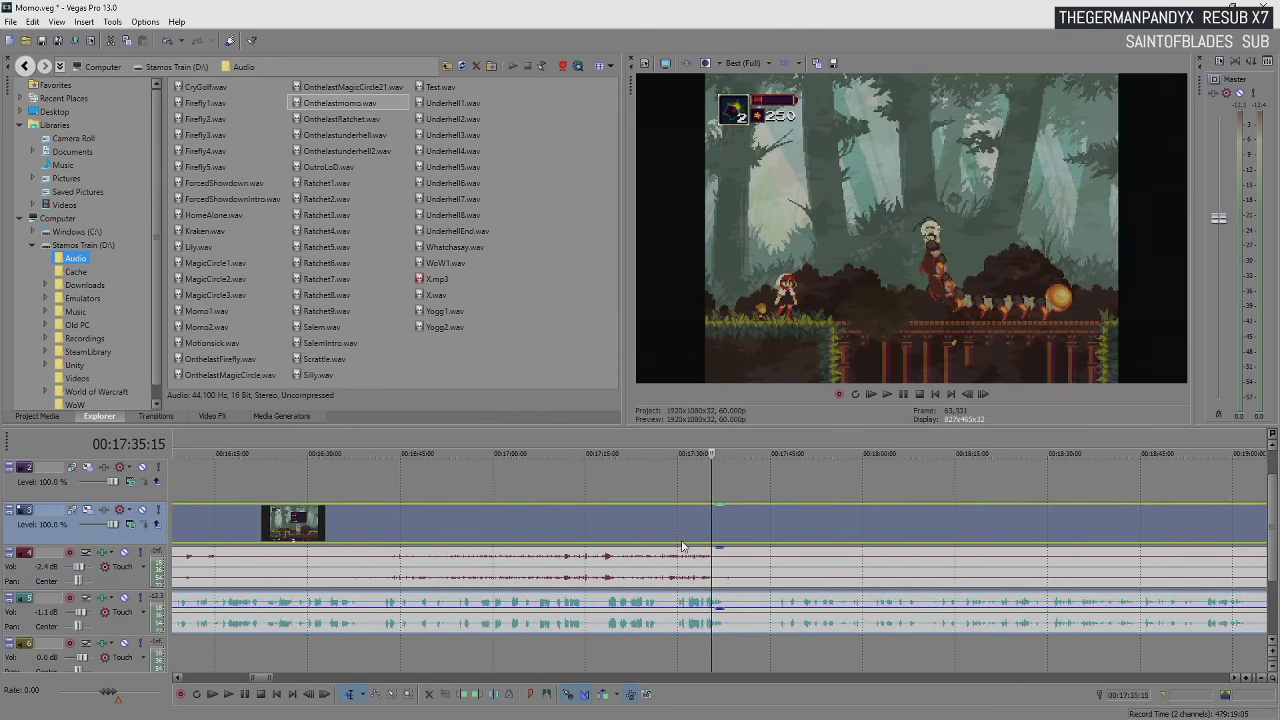
click(680, 530)
click(608, 540)
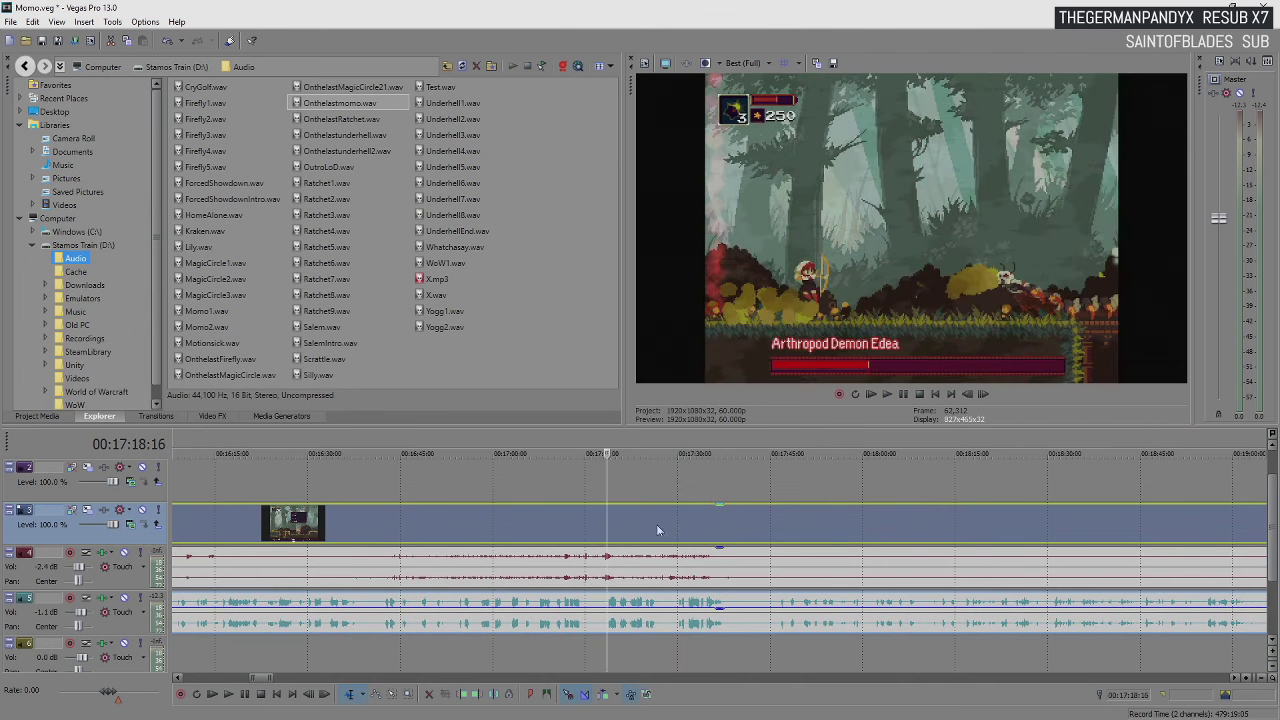
click(681, 529)
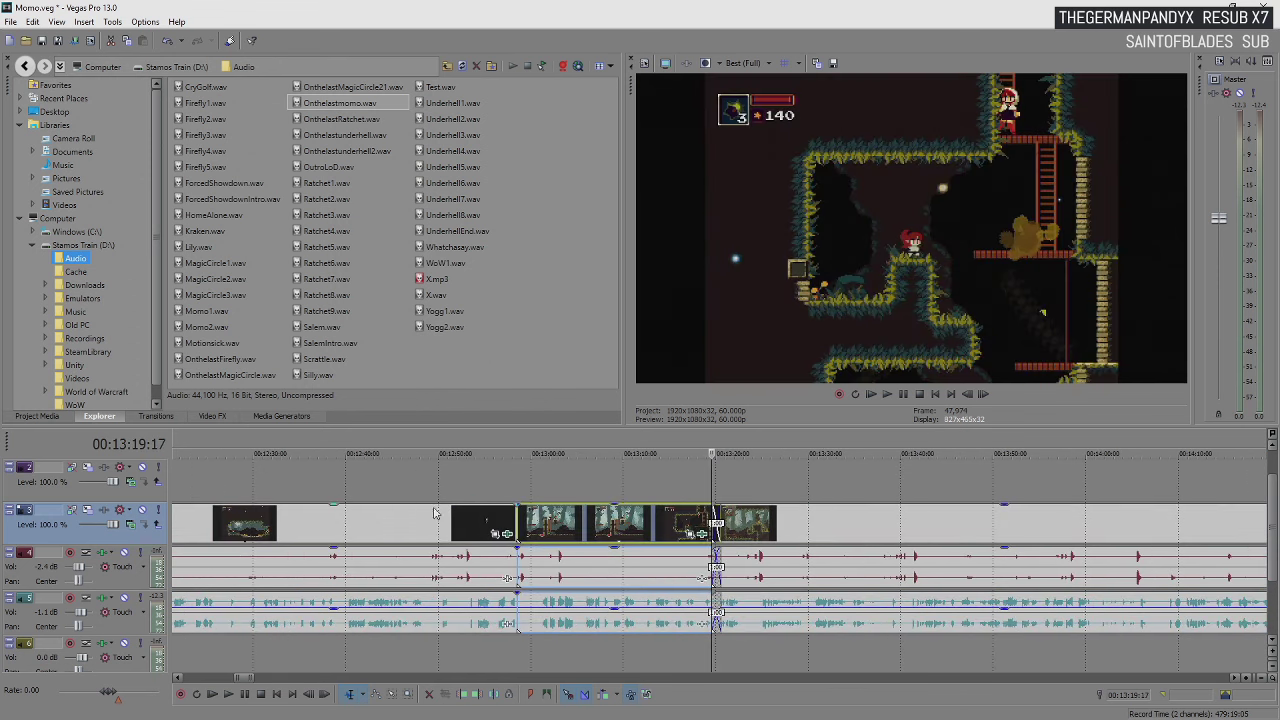
drag(607, 515, 545, 543)
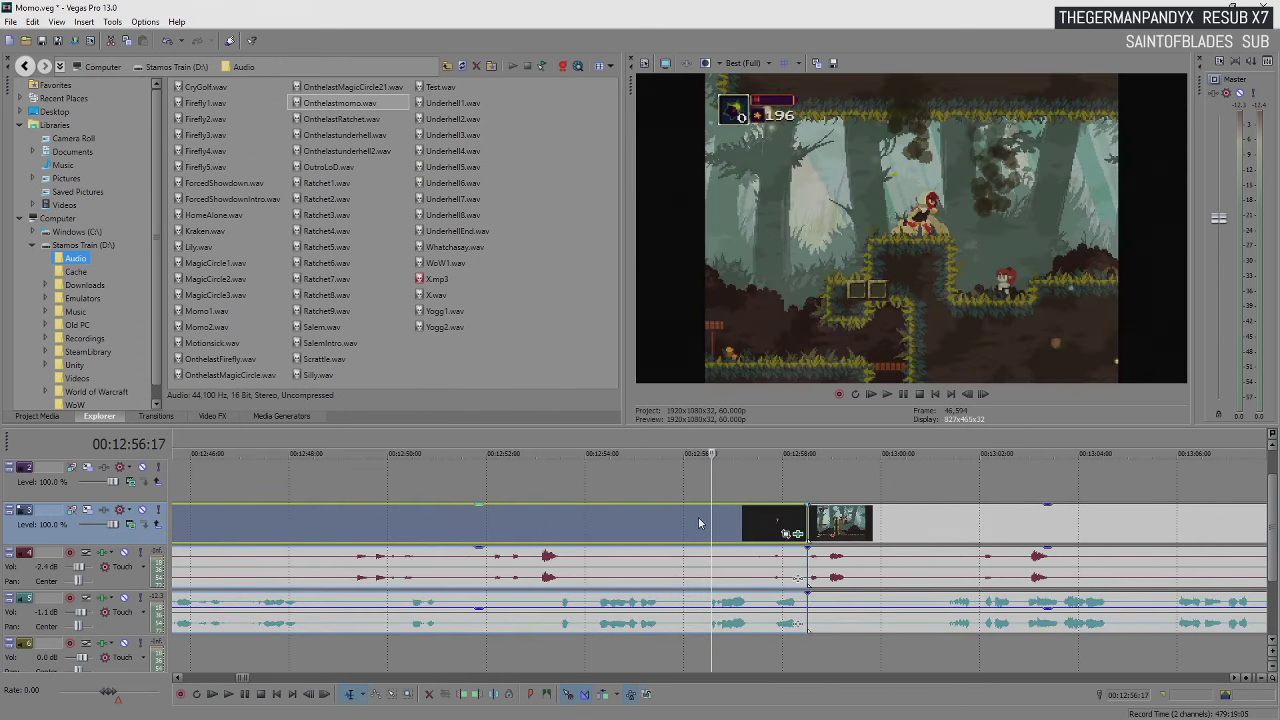
Play the gameplay around 00:12:56, split it at about 00:12:56:14 and copy the section up to the next cut with its audio
click(520, 524)
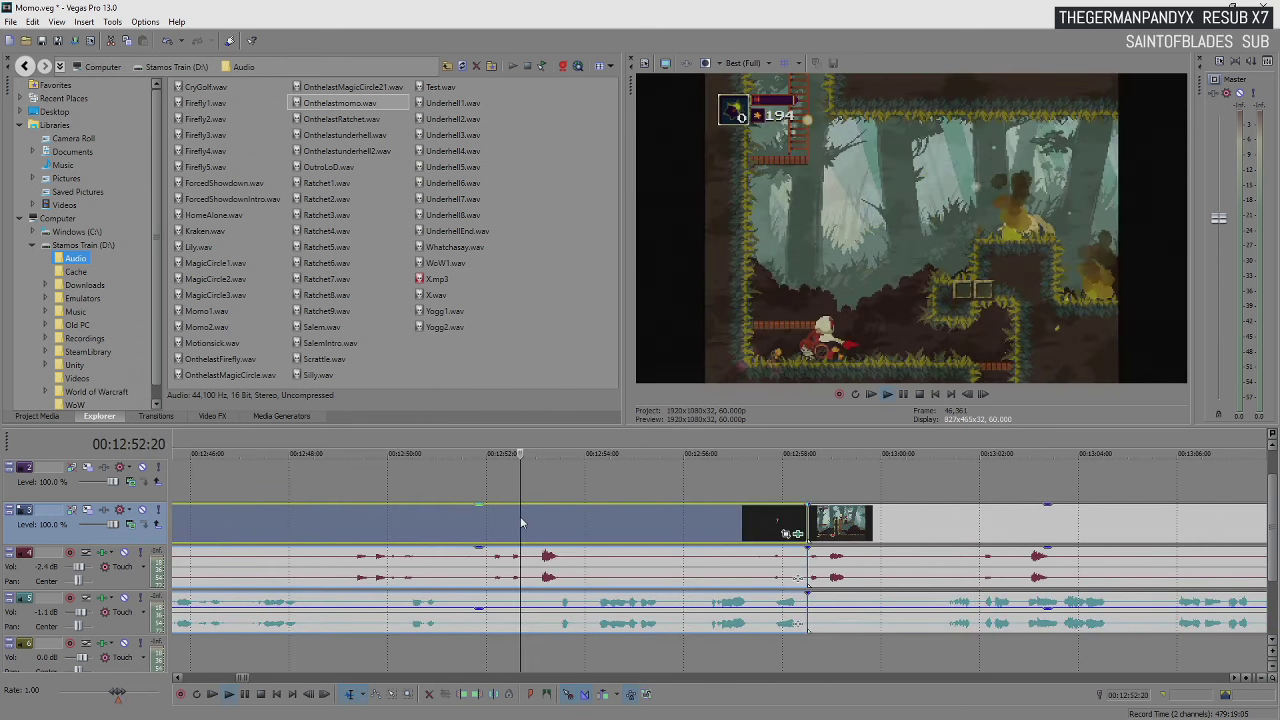
key(space)
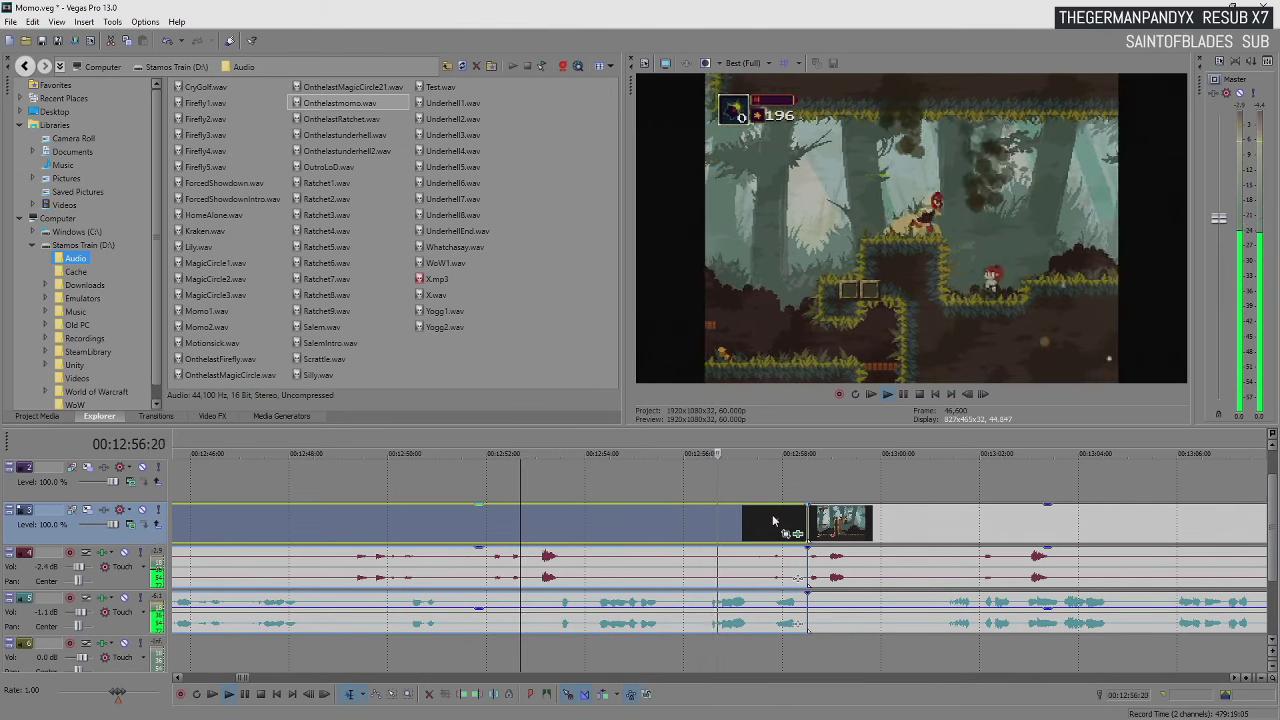
key(Return)
click(707, 524)
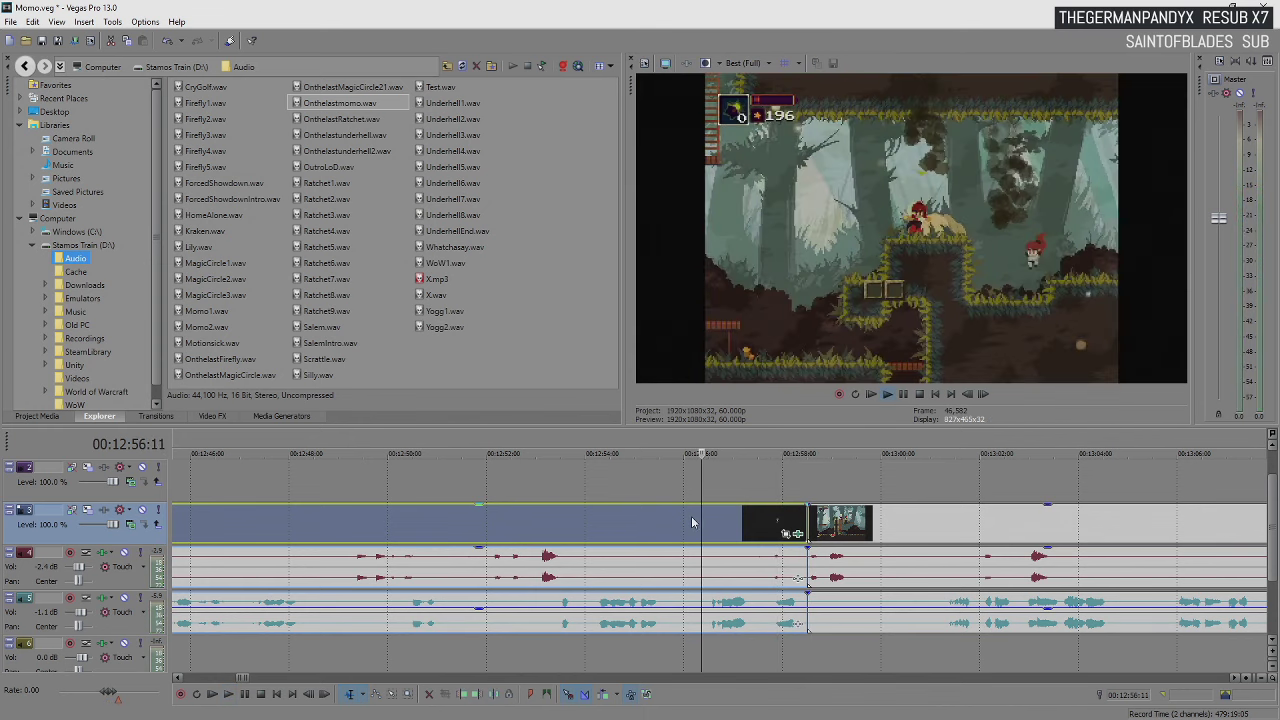
key(space)
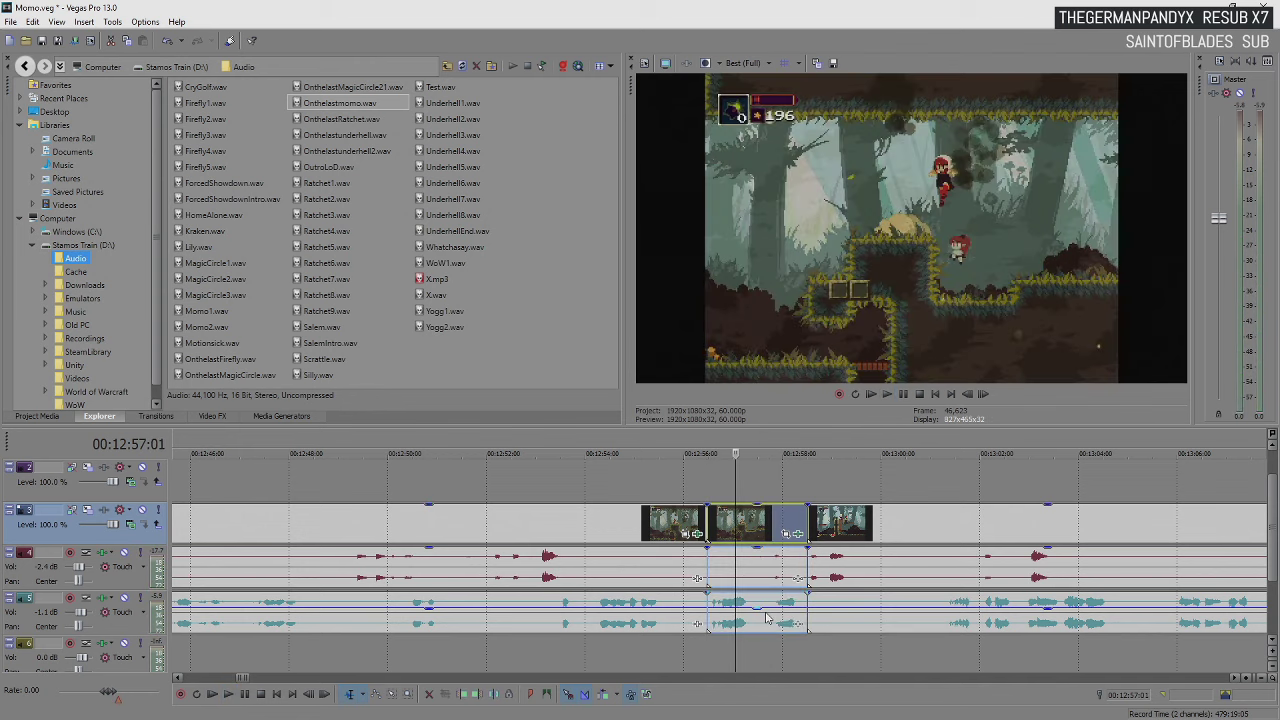
key(Return)
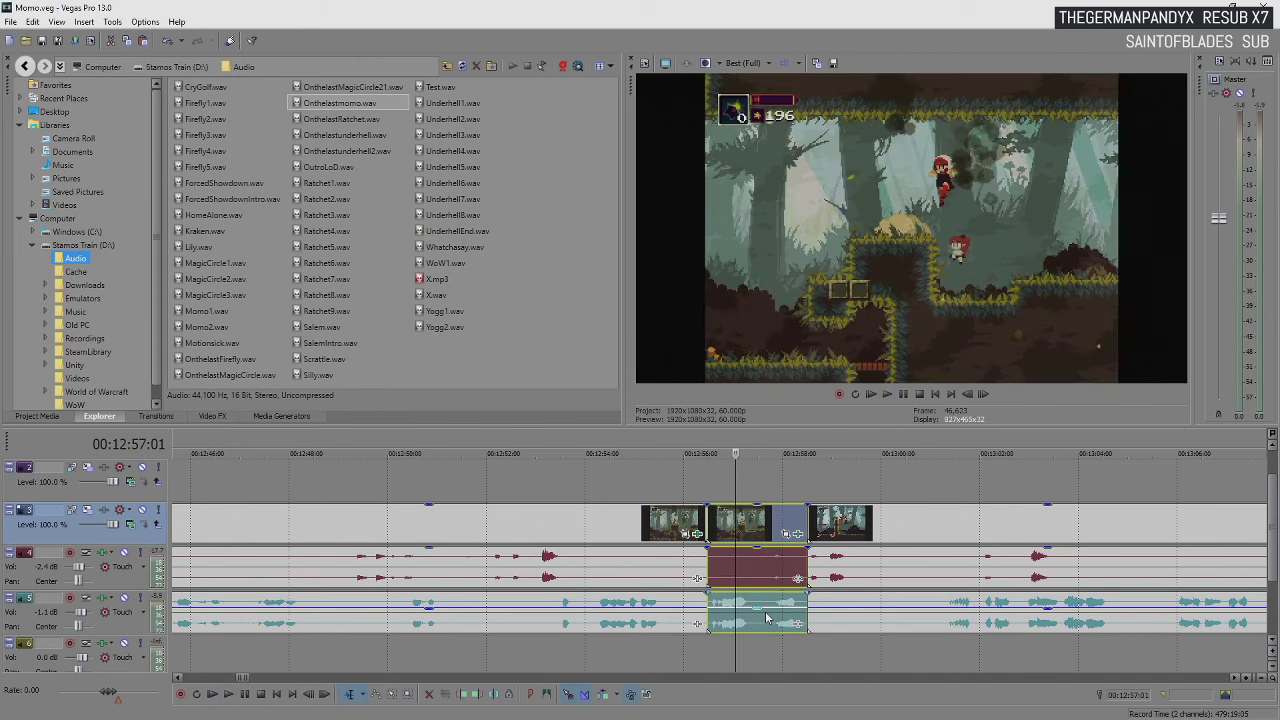
Paste the copied gameplay after the first voice fragment near 00:21:00:12, butt the second fragment against its end, and play the sequence
scroll(766, 618, down, 10)
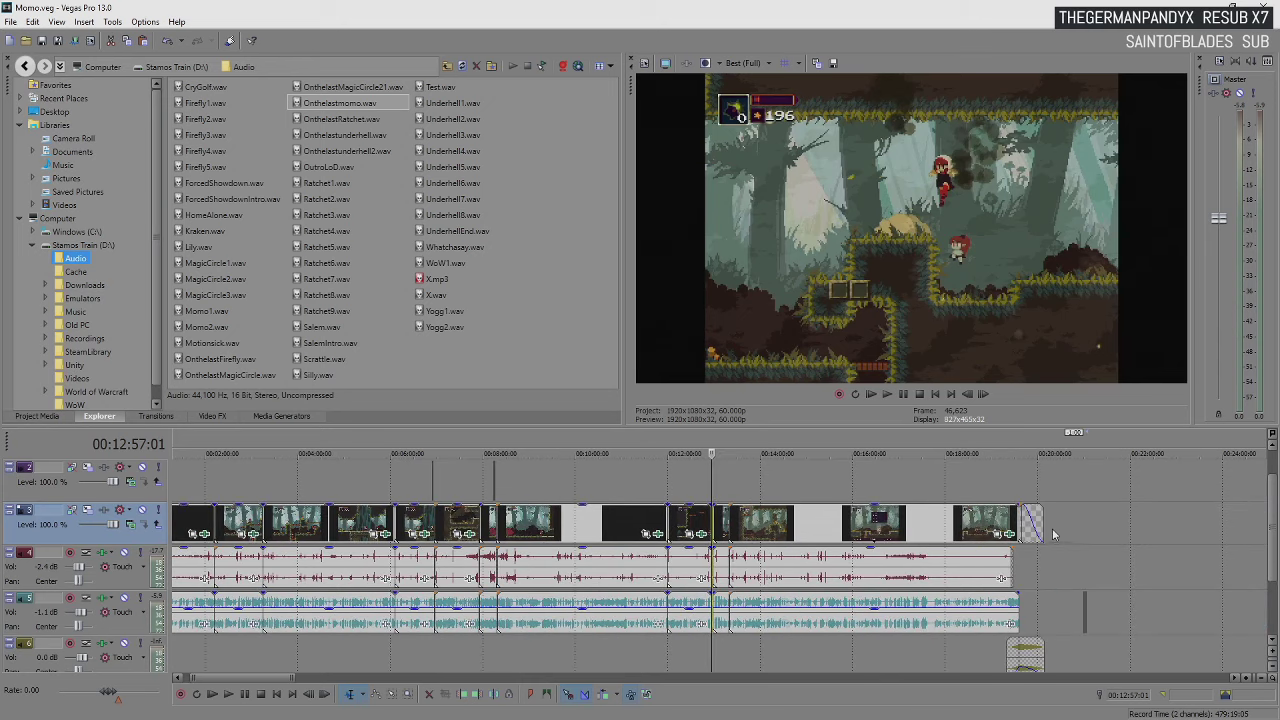
click(1088, 513)
scroll(758, 524, up, 8)
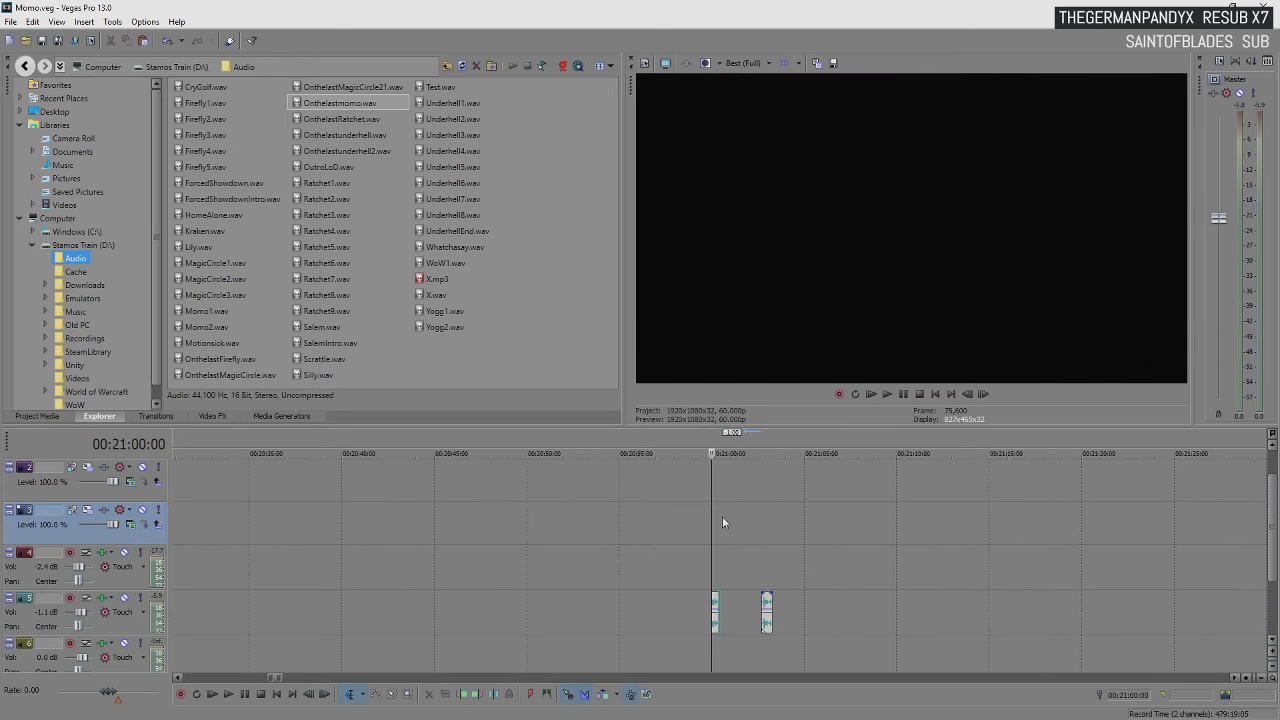
scroll(722, 521, up, 3)
key(ctrl+v)
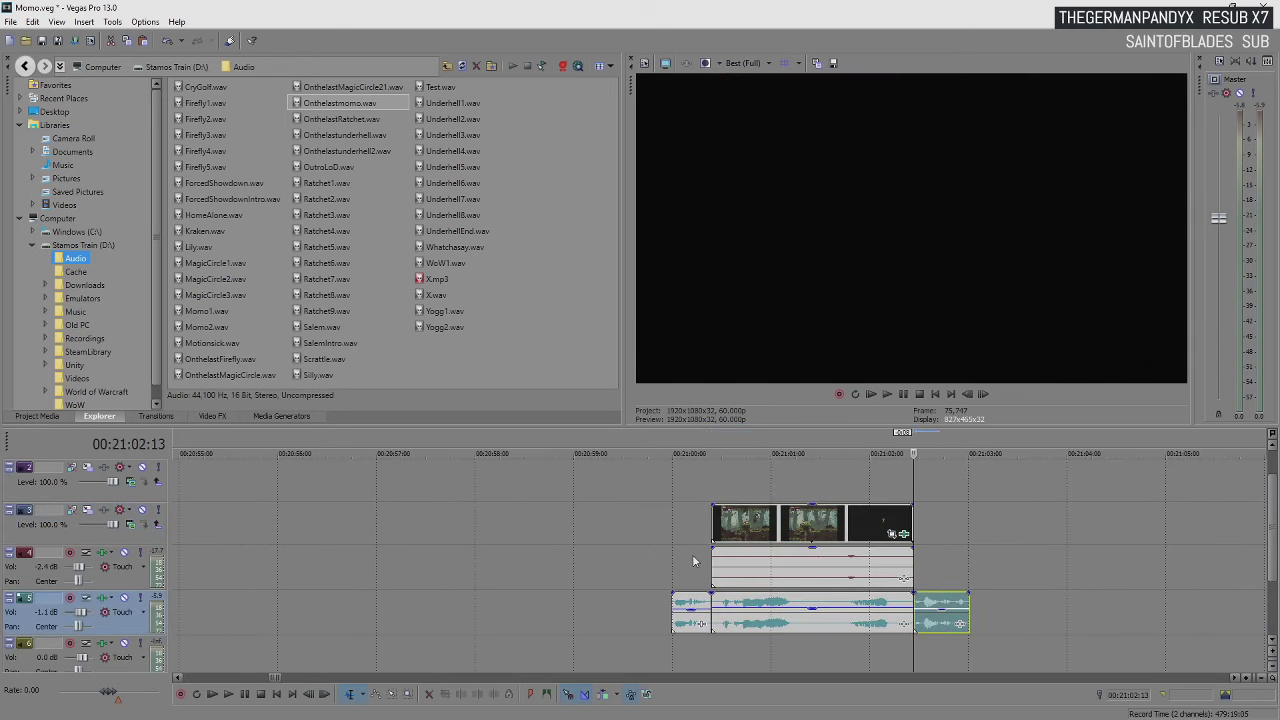
click(673, 566)
key(space)
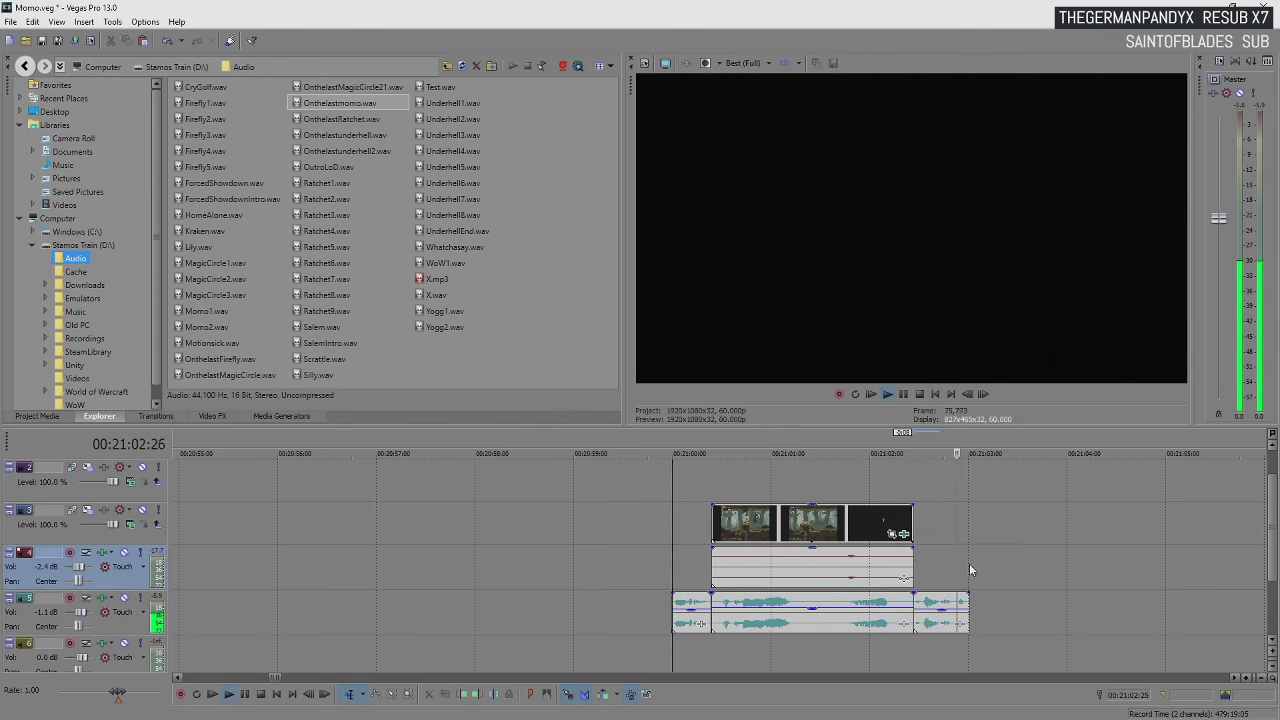
Lock the first voice fragment's pitch change to its time stretch and play the result
scroll(1026, 574, down, 5)
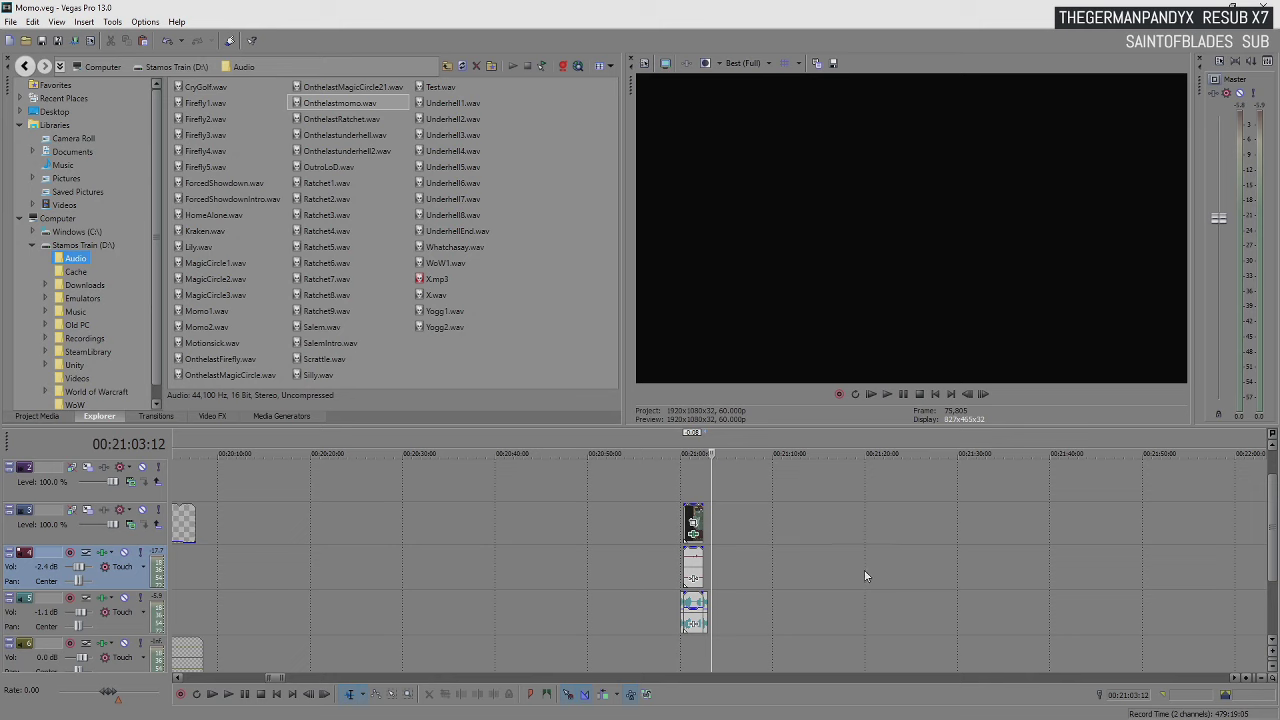
scroll(866, 576, up, 6)
scroll(585, 605, down, 3)
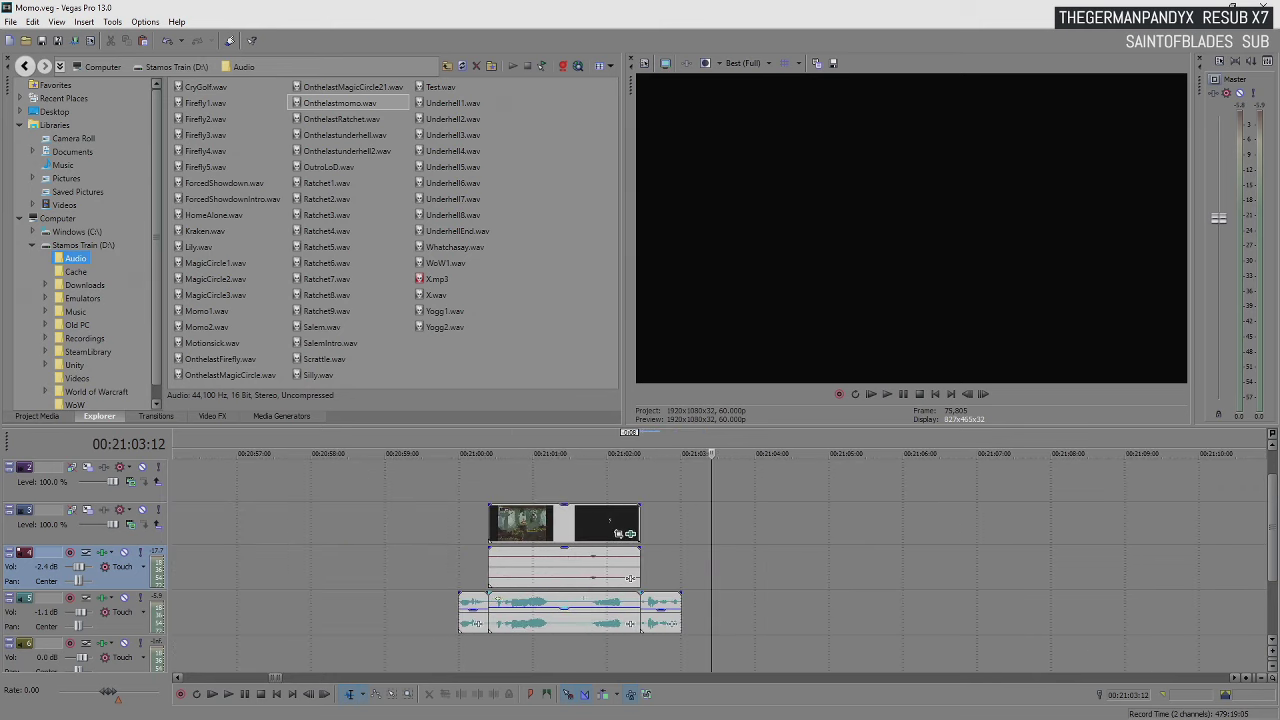
click(478, 607)
right_click(478, 607)
click(520, 598)
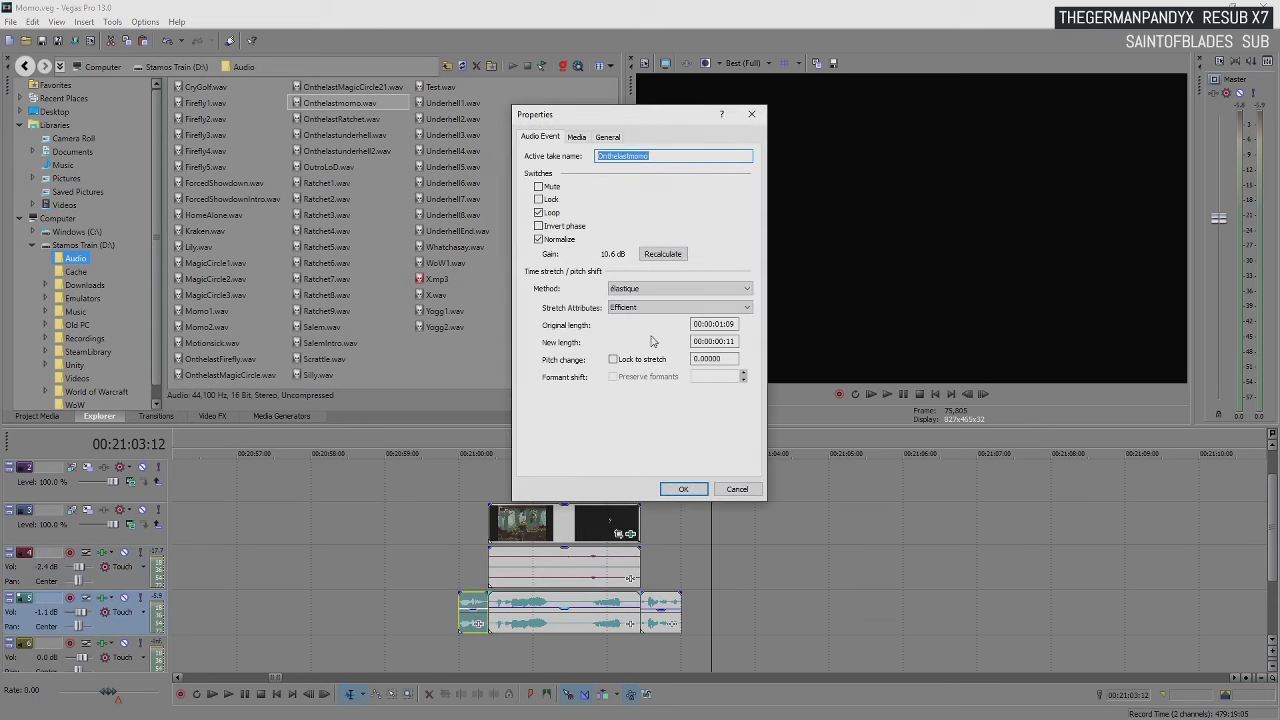
click(614, 359)
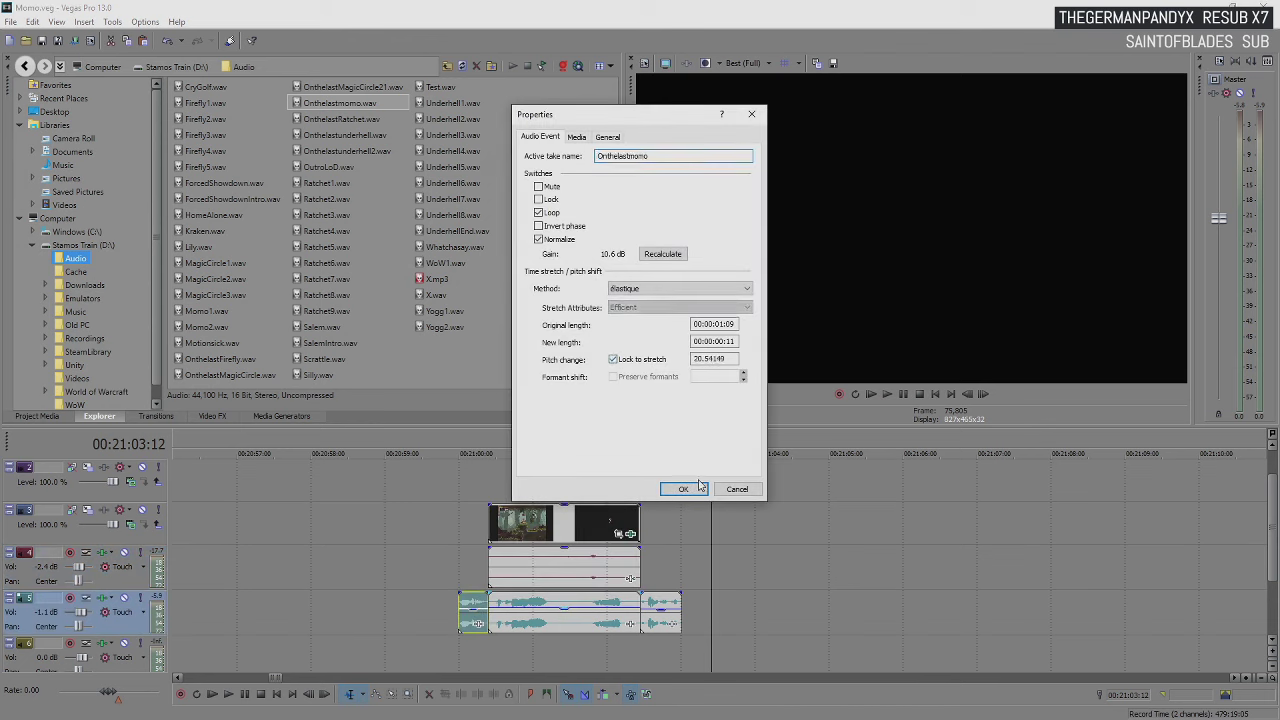
click(683, 489)
click(468, 533)
key(space)
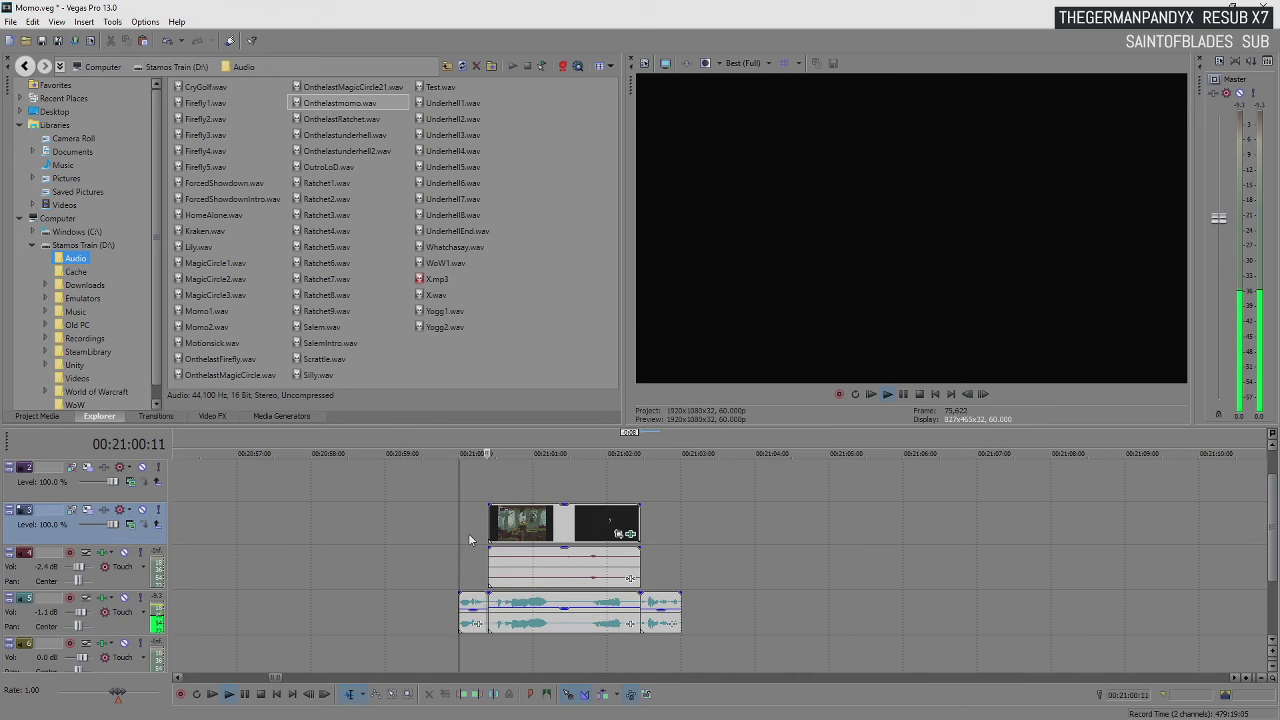
Check the first voice fragment's time stretch and pitch properties and play the recap from 00:21:00:00
click(470, 610)
right_click(470, 610)
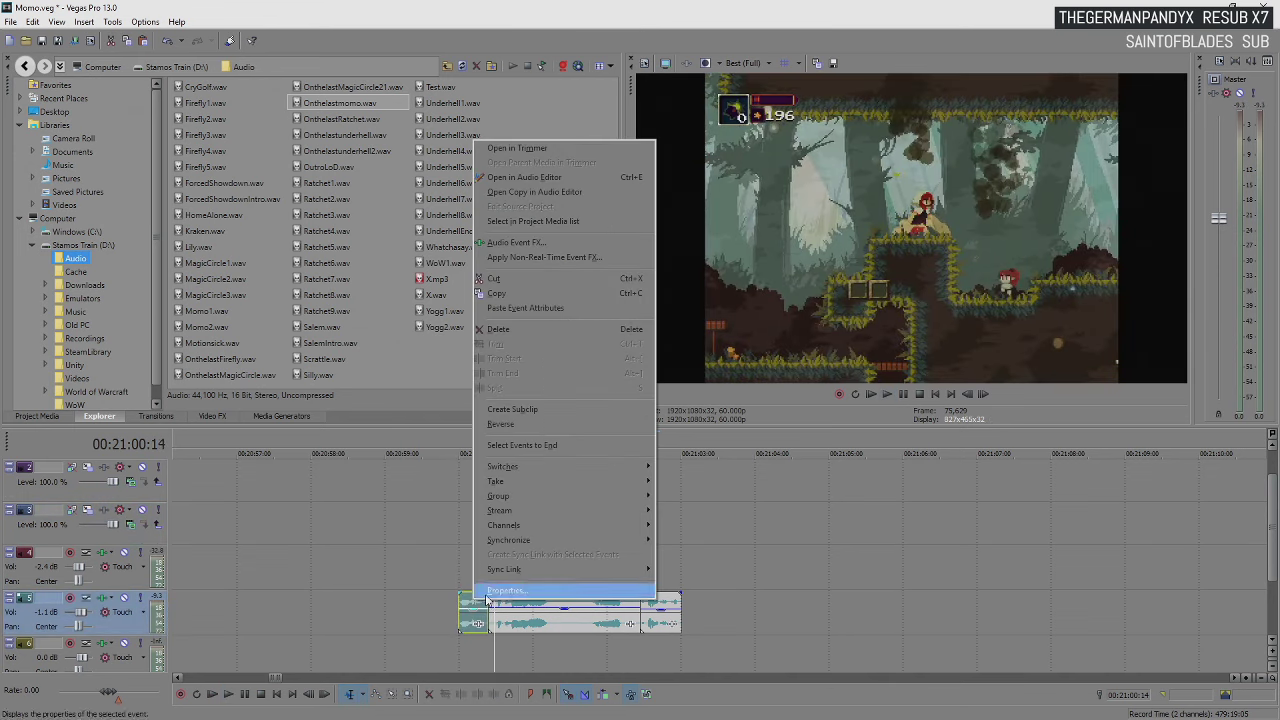
click(520, 598)
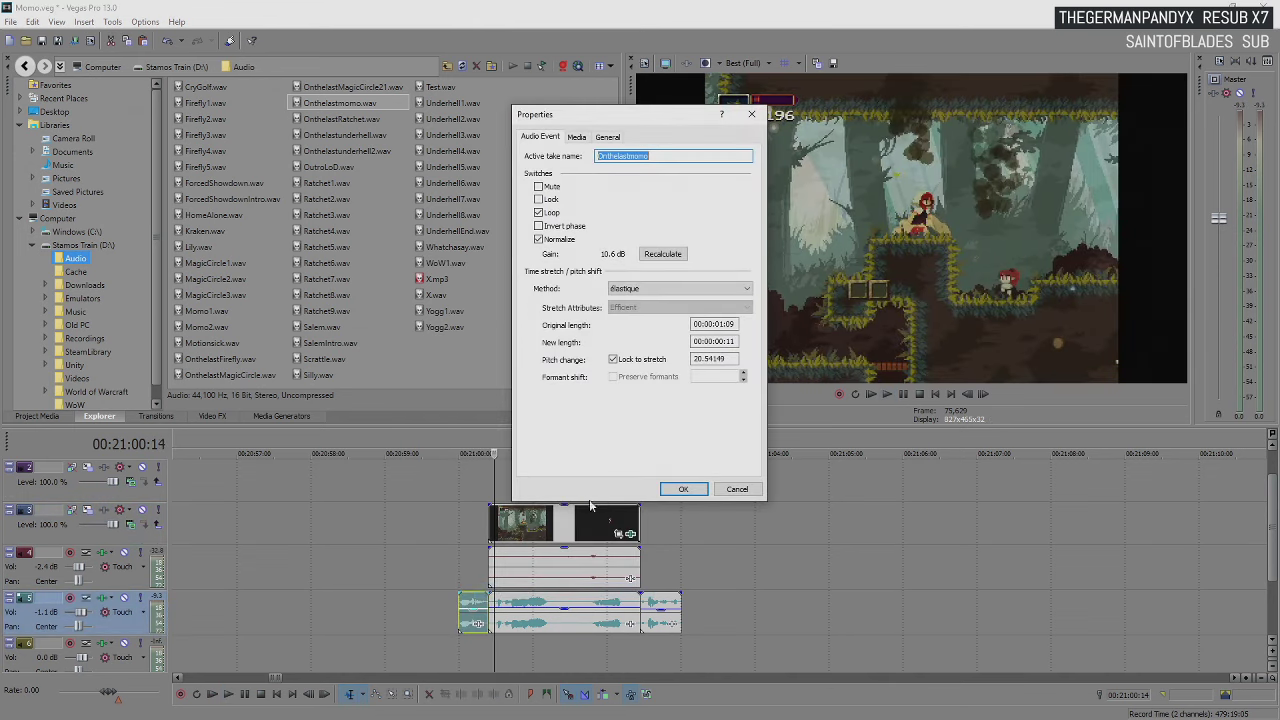
click(683, 489)
click(461, 571)
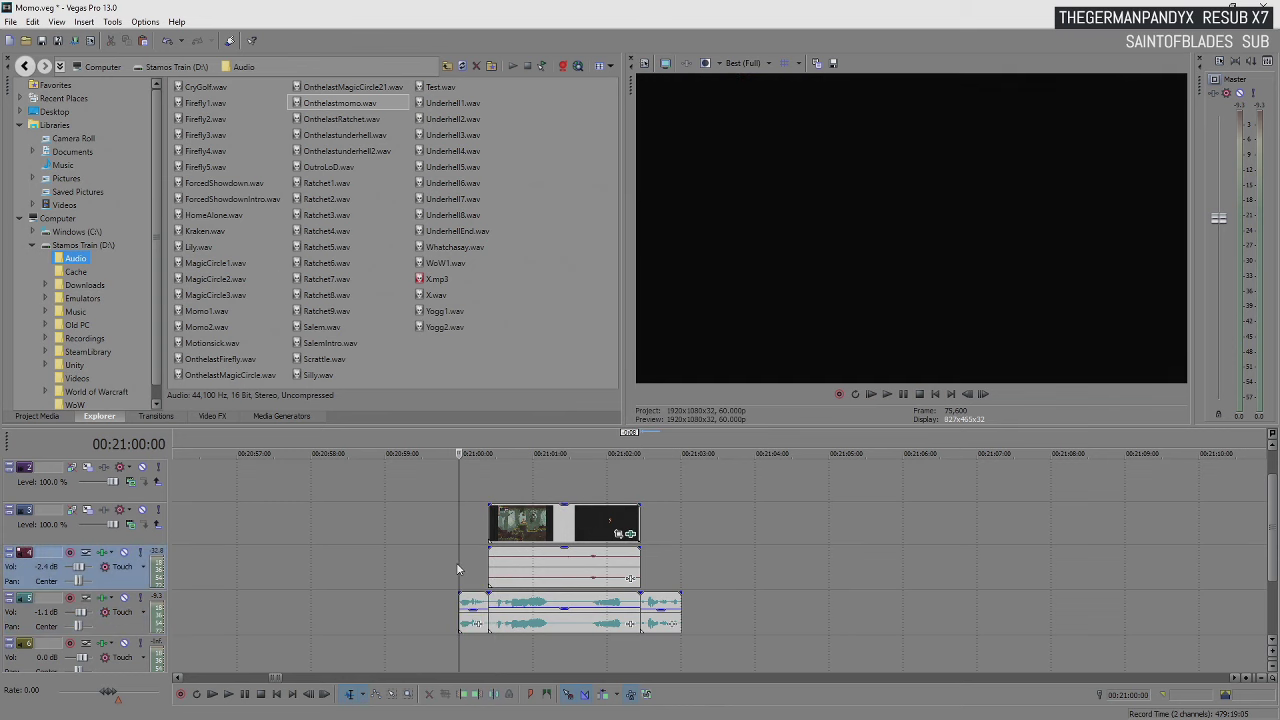
key(space)
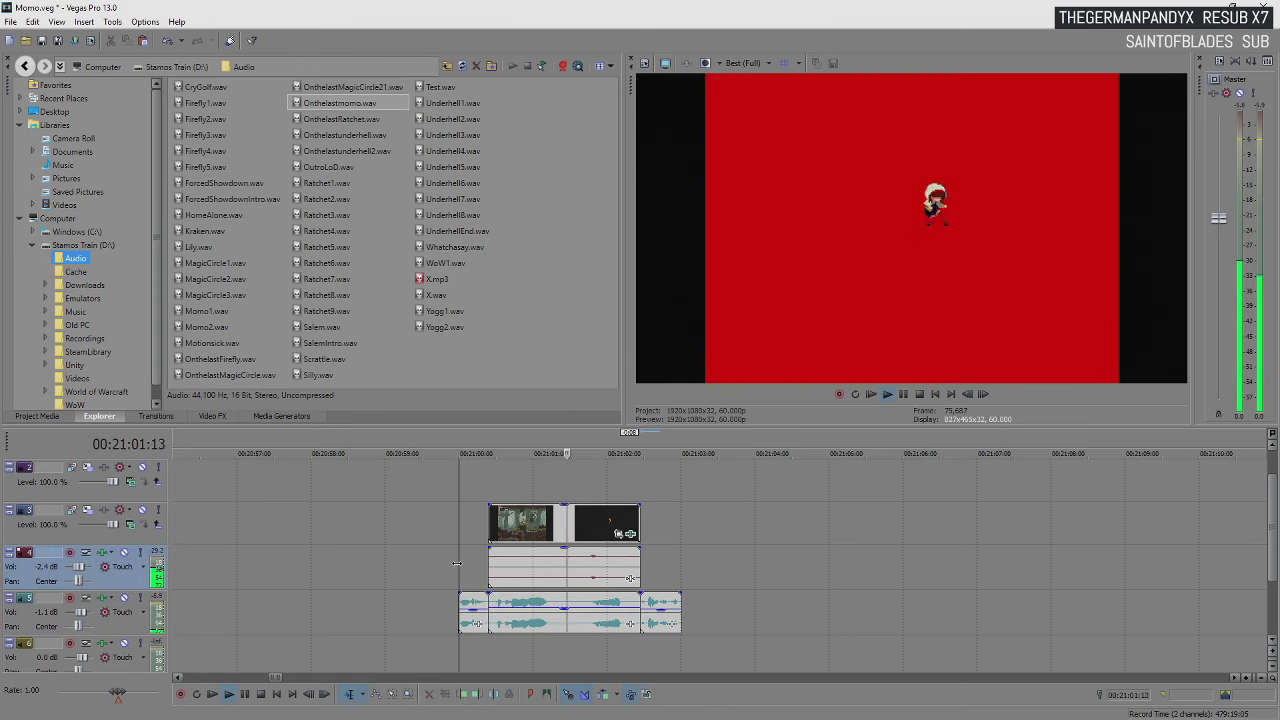
key(Return)
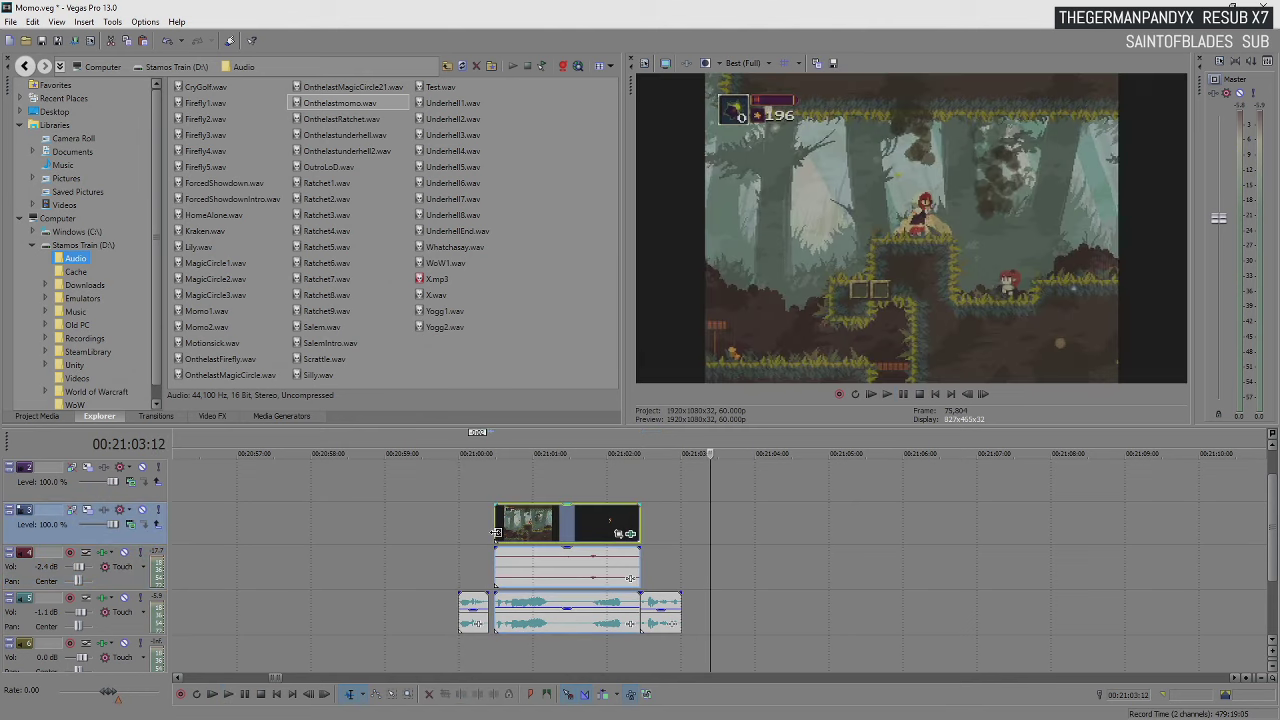
Trim a few frames off the start of the recap gameplay clip, move it back against the first voice fragment and play it
drag(489, 530, 471, 523)
click(455, 528)
key(space)
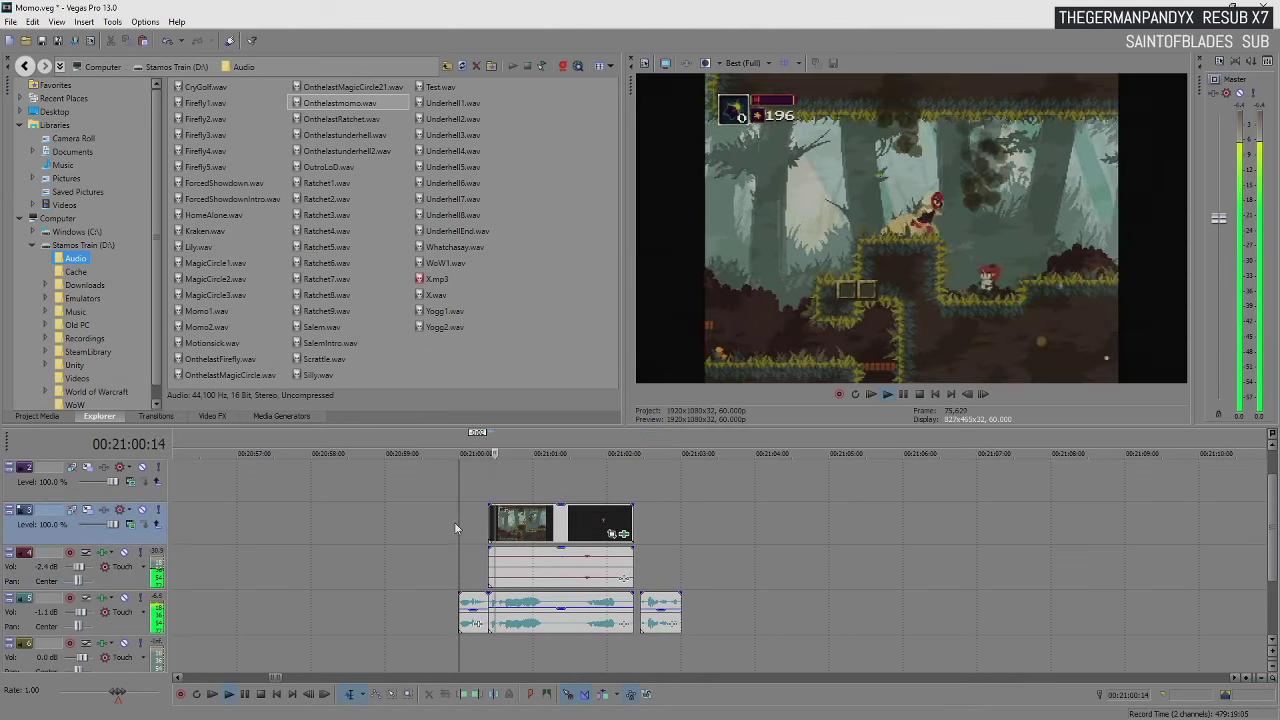
key(Return)
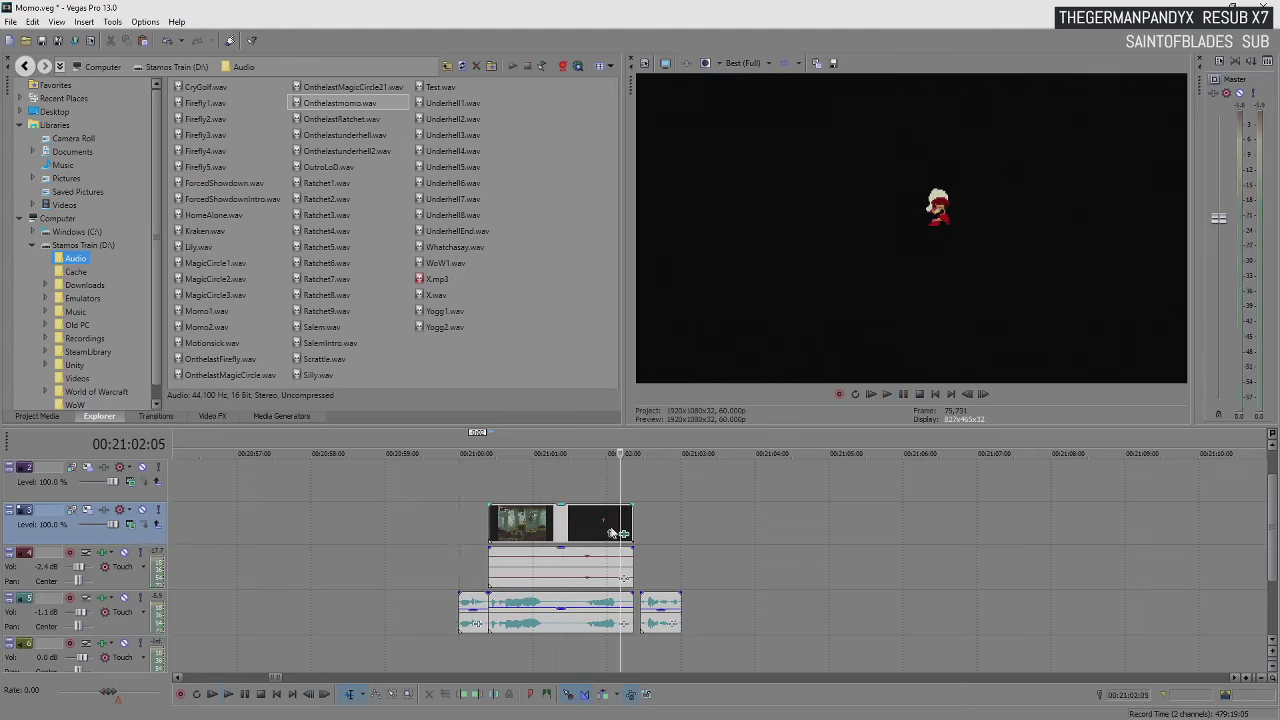
Shorten the recap gameplay clip to end at about 00:21:02:05, butt the second voice fragment against it and play the sequence
drag(627, 535, 620, 535)
drag(650, 625, 630, 625)
click(457, 546)
key(space)
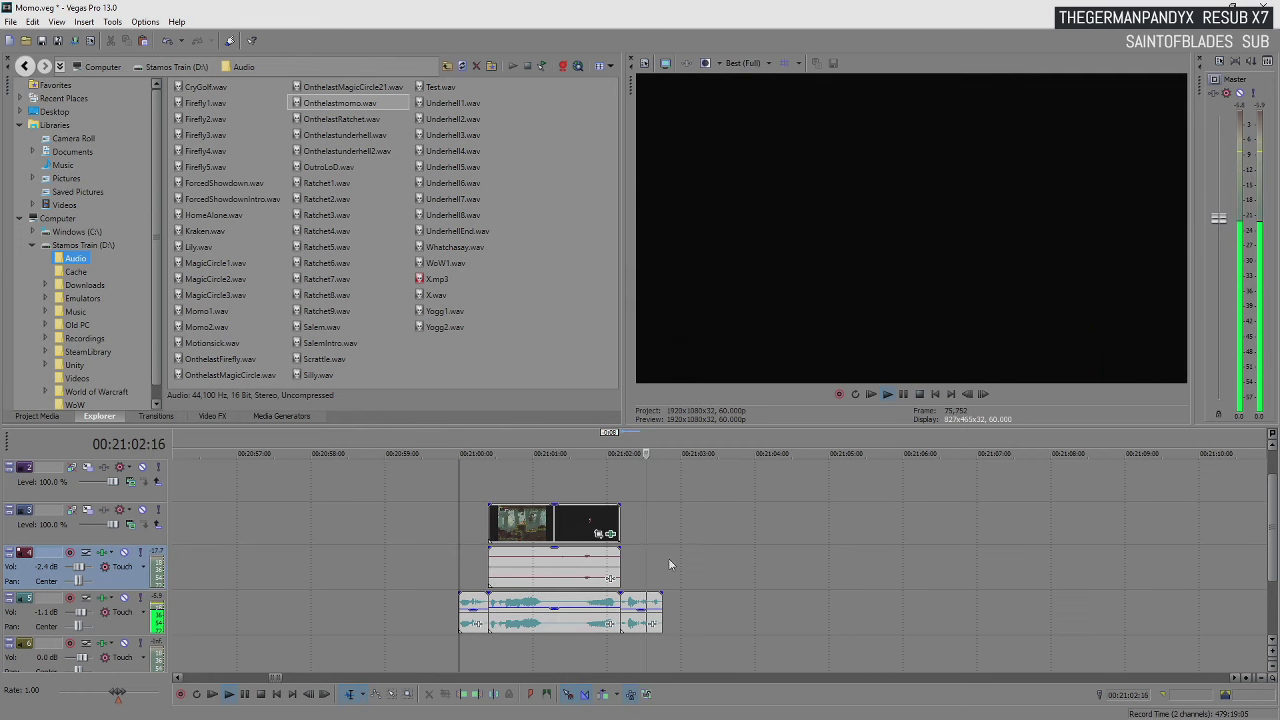
key(Return)
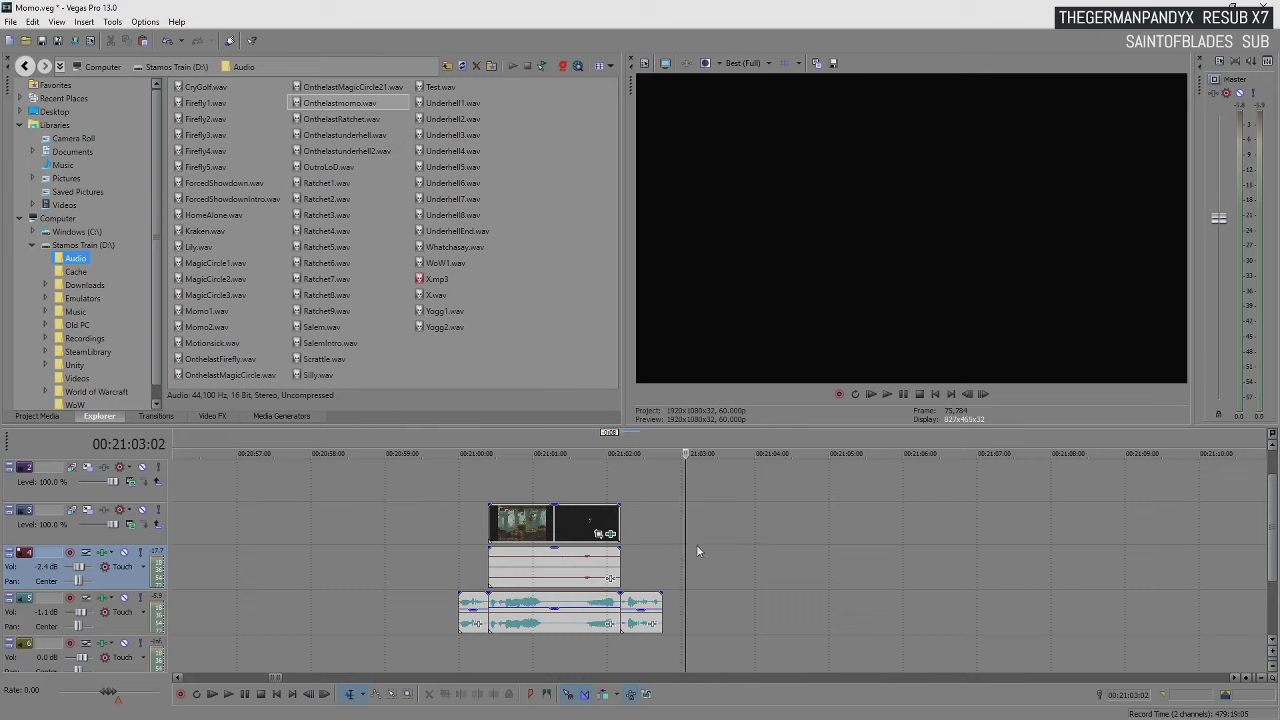
Trim about 5 seconds off the start of the next gameplay footage, the section beginning around 00:26:09, including its audio
scroll(734, 557, down, 5)
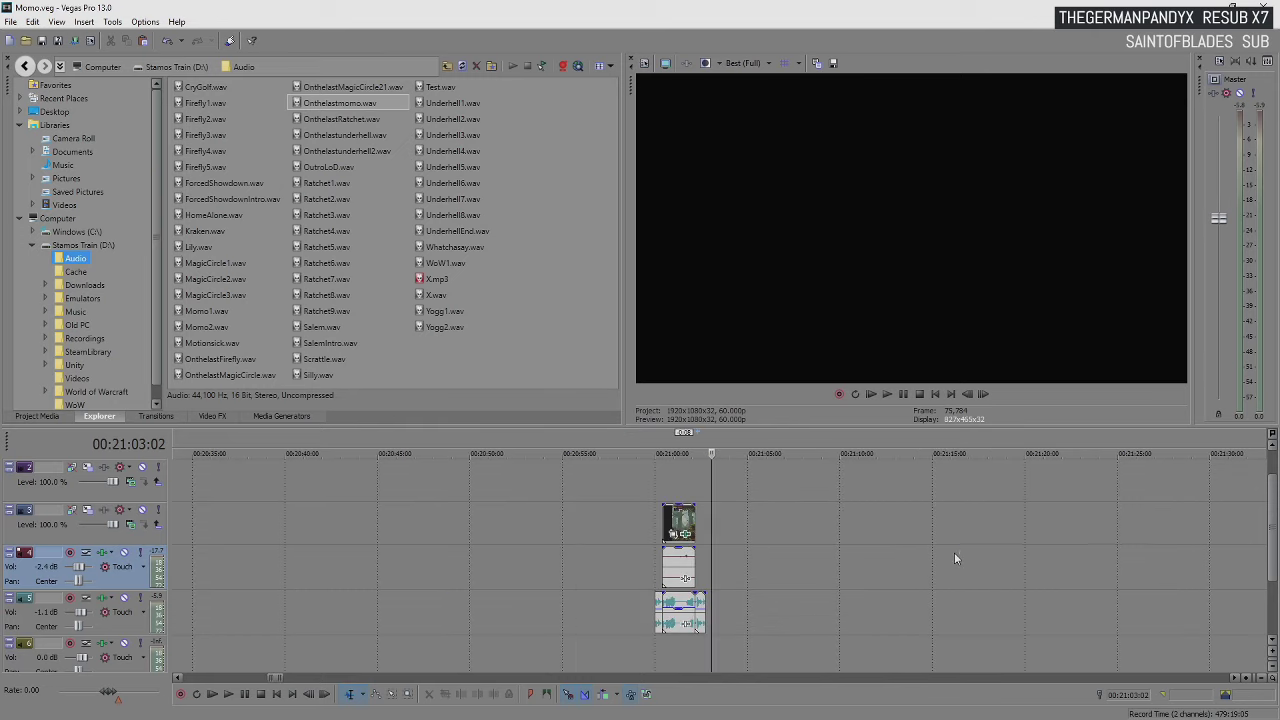
scroll(954, 552, down, 8)
click(1120, 555)
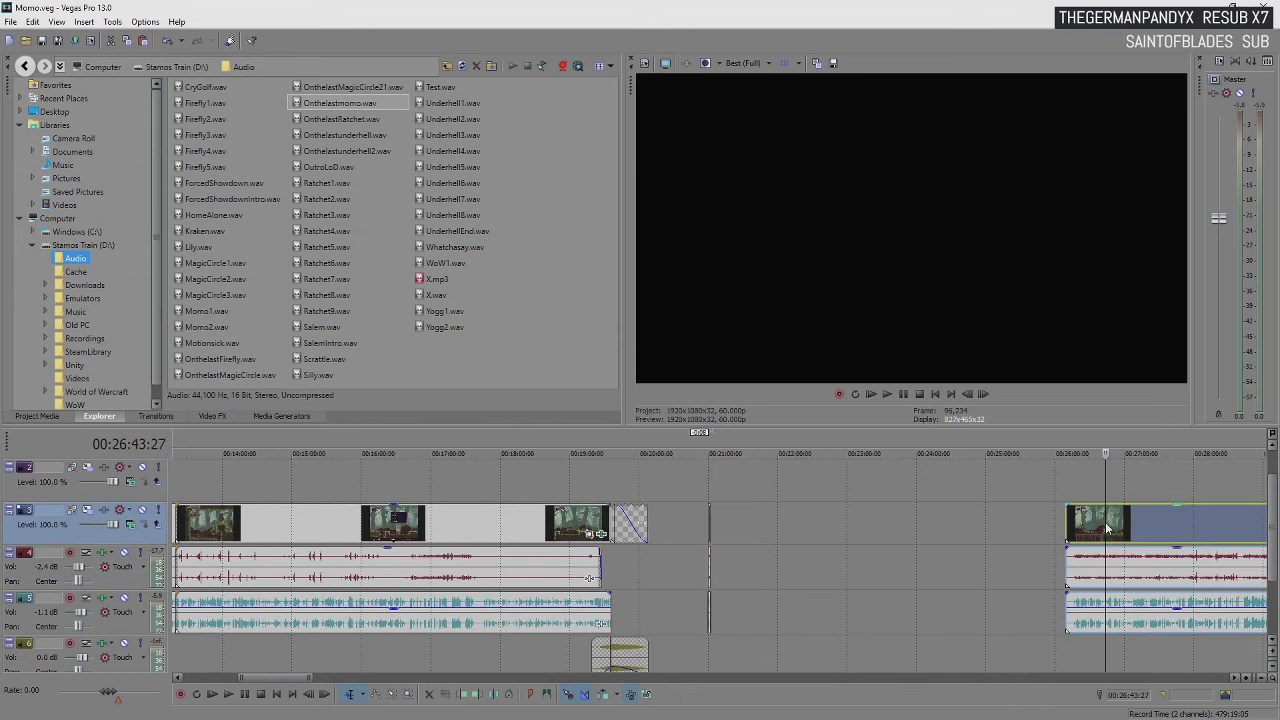
scroll(472, 562, up, 8)
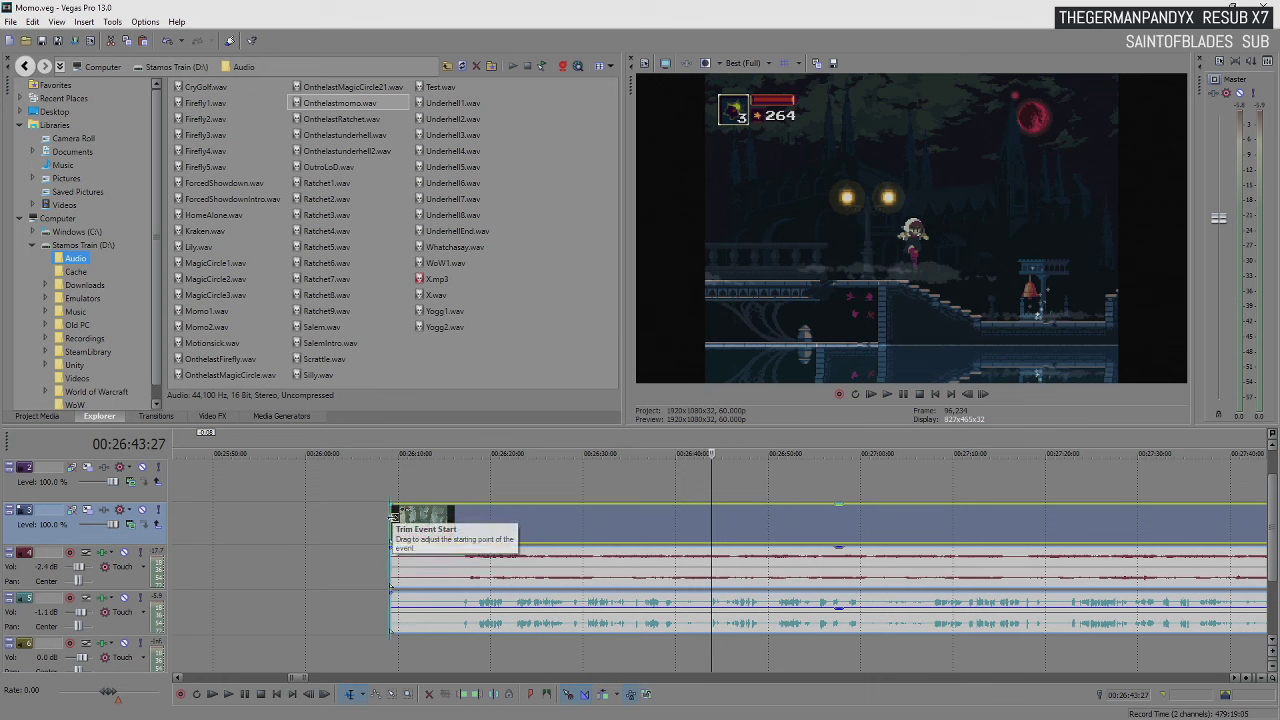
drag(392, 515, 440, 540)
click(459, 580)
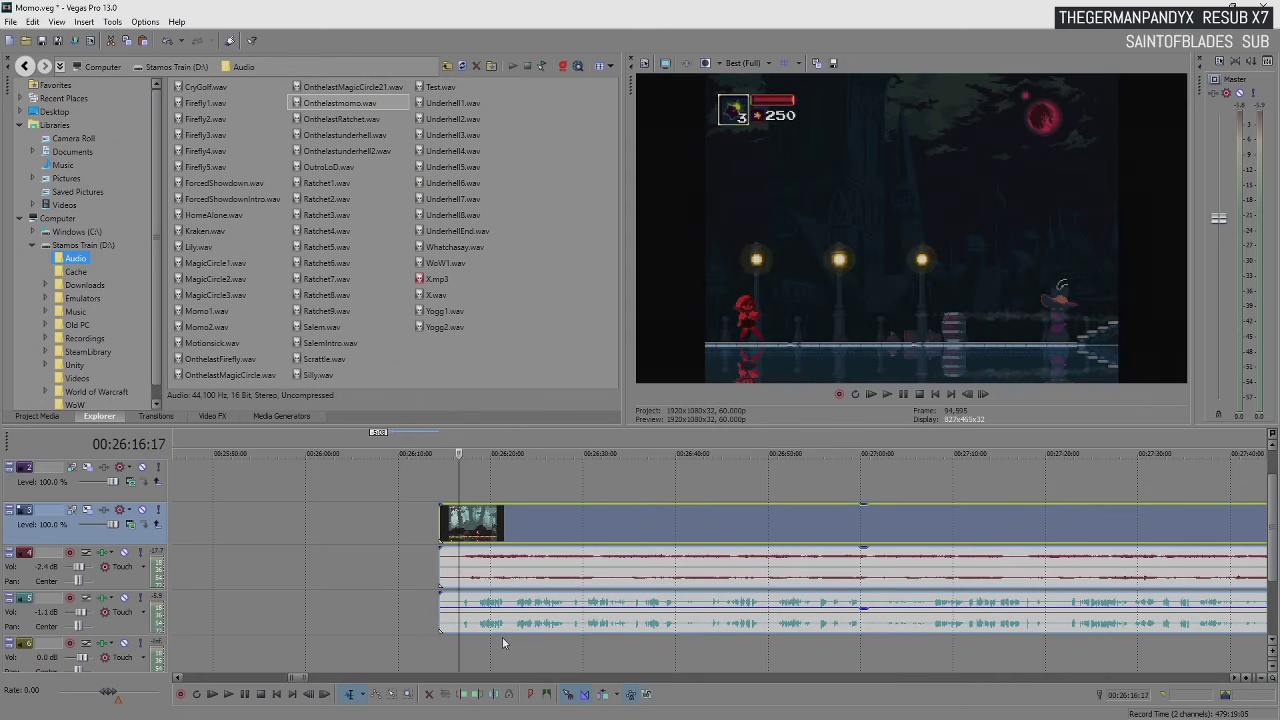
Move the trimmed gameplay footage with its game and voice audio back so it starts right after the second voice fragment
click(505, 628)
scroll(505, 628, down, 5)
drag(745, 530, 410, 535)
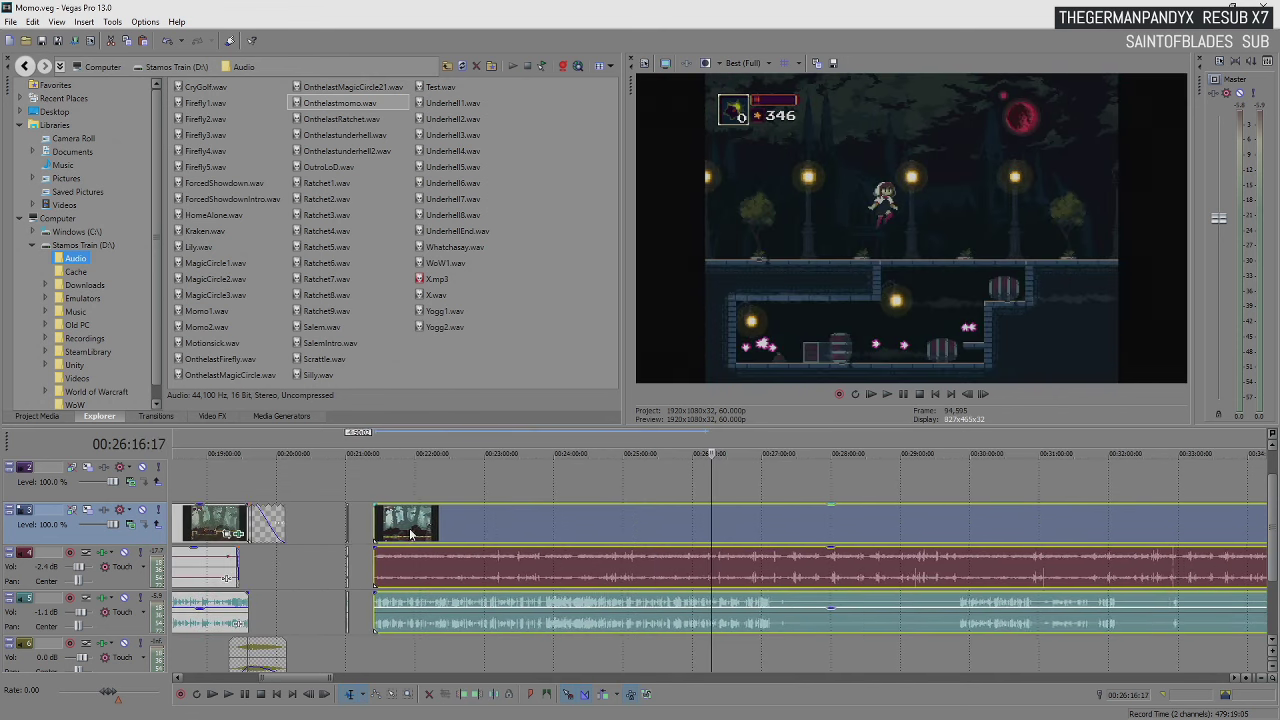
click(402, 535)
scroll(402, 535, up, 4)
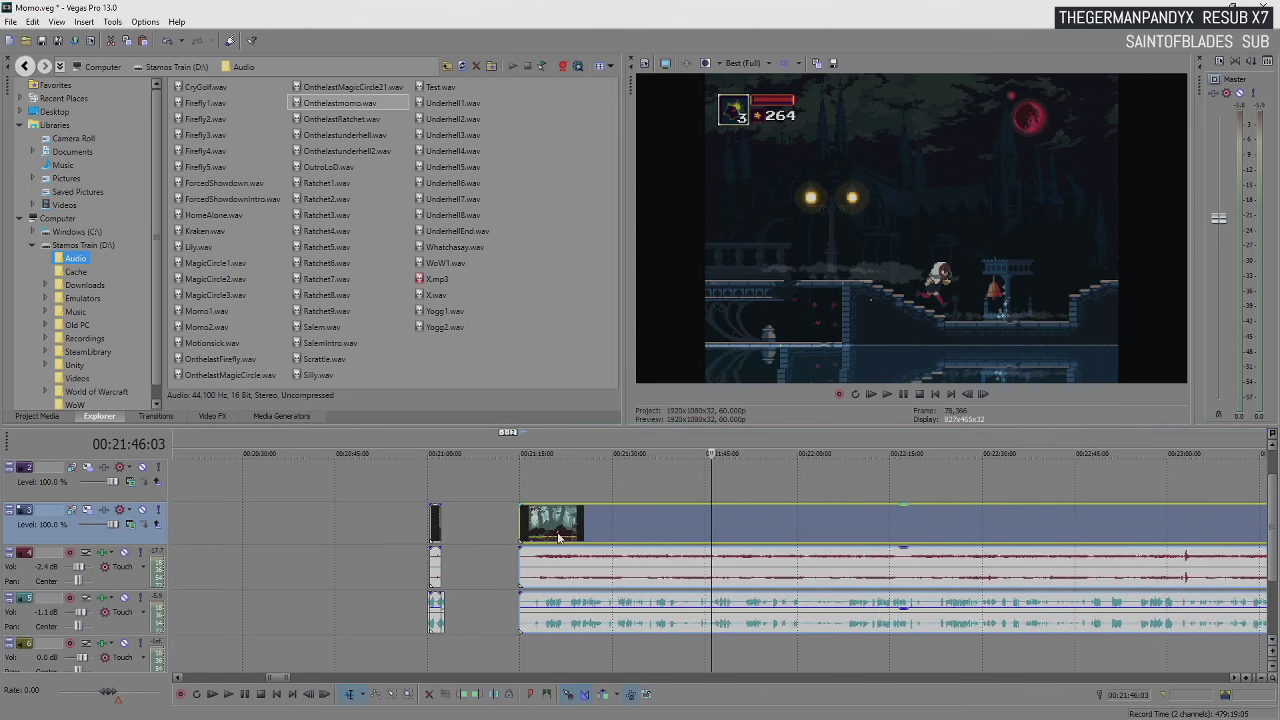
drag(565, 537, 498, 540)
click(449, 525)
scroll(628, 528, up, 5)
drag(820, 540, 765, 532)
Trim the start of the main footage's voice audio to just before the speech at about 00:21:05:10 and play the section
click(692, 627)
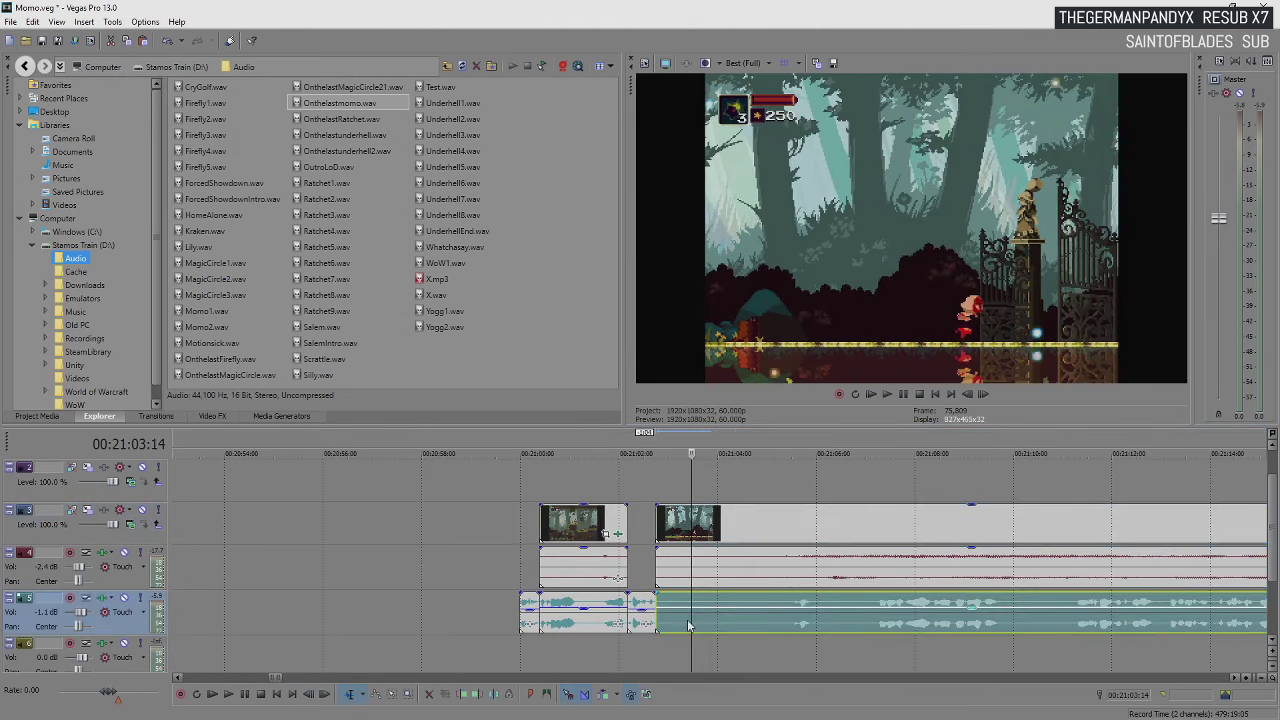
drag(657, 600, 795, 607)
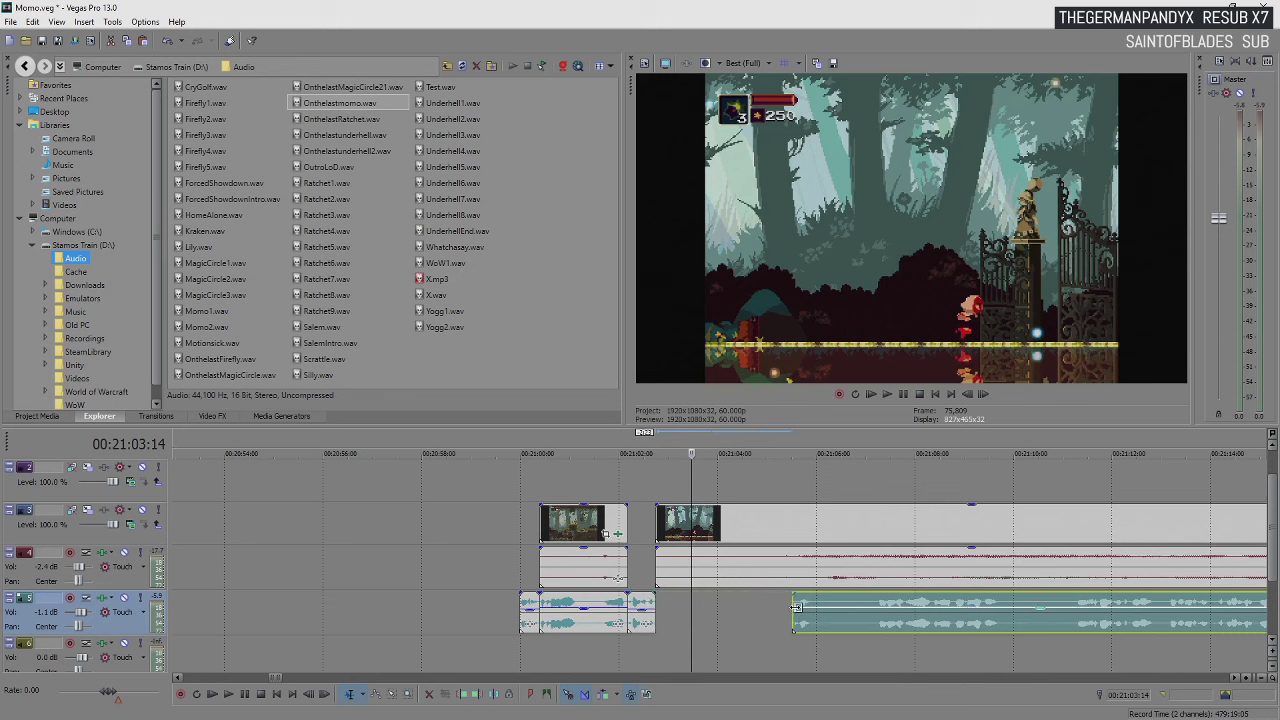
click(779, 530)
key(space)
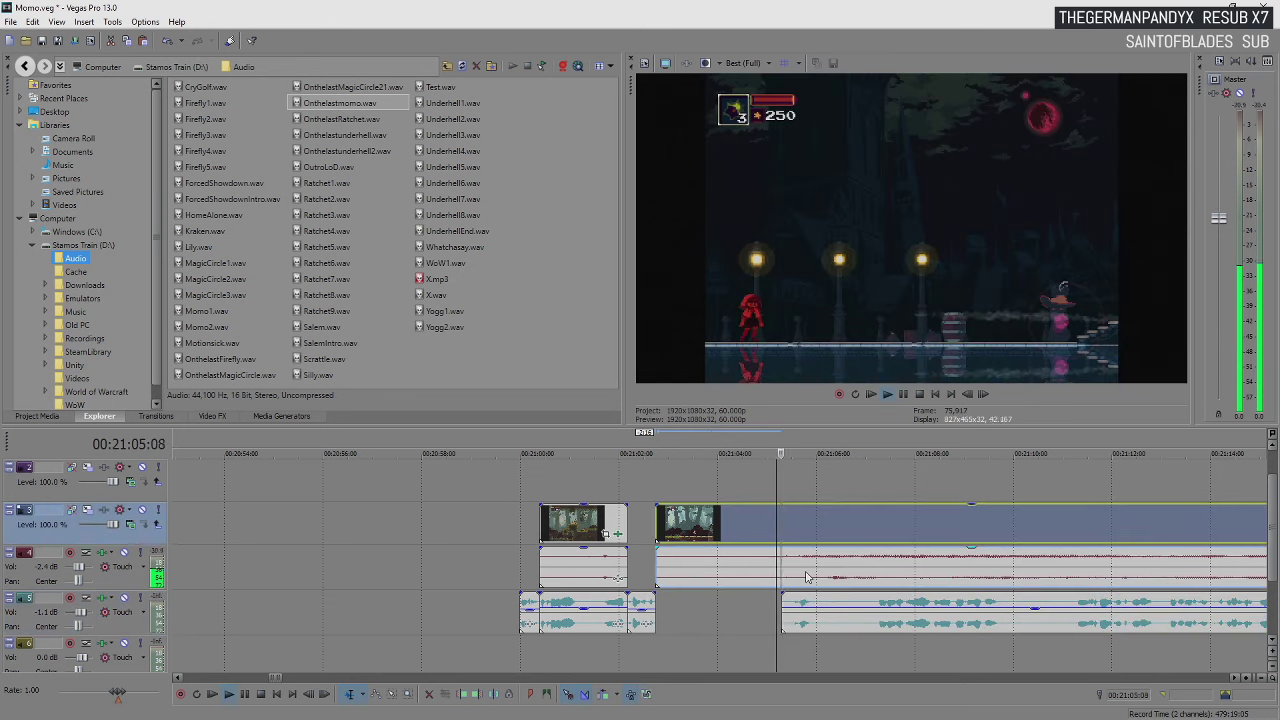
key(space)
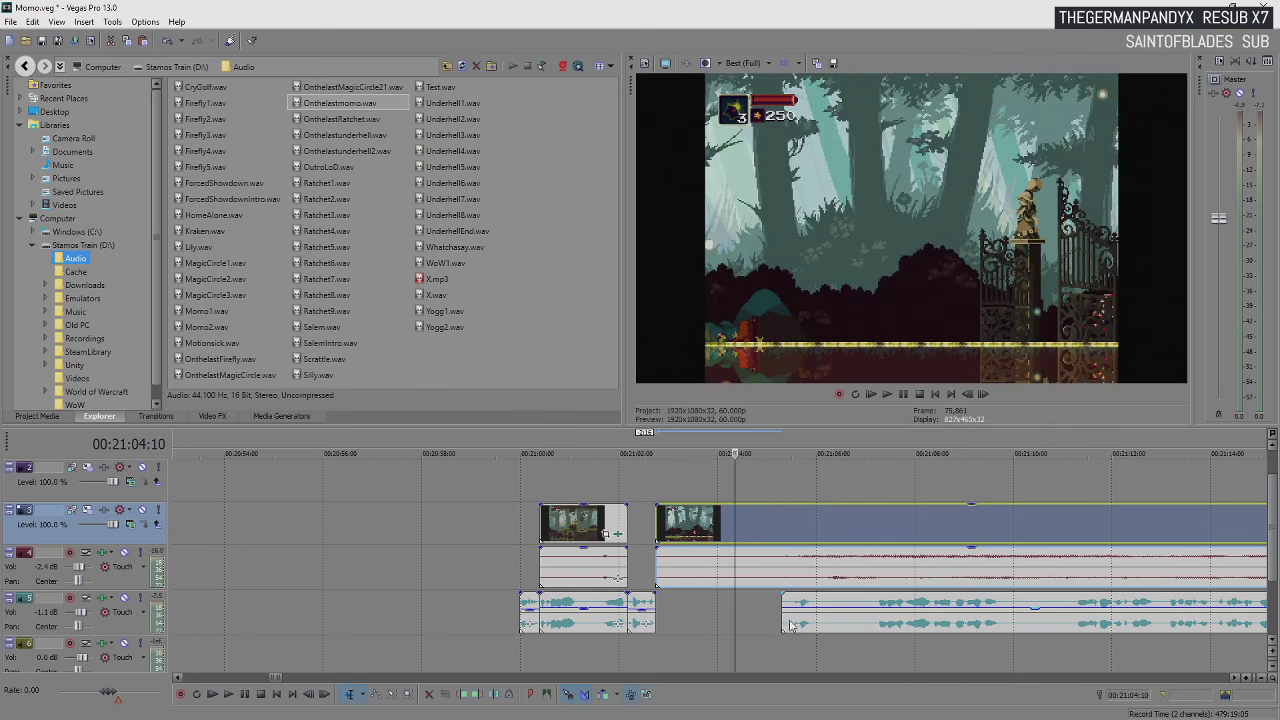
Shift the main footage and its audio back against the end of the recap gameplay clip and play the join
click(812, 628)
drag(706, 533, 679, 533)
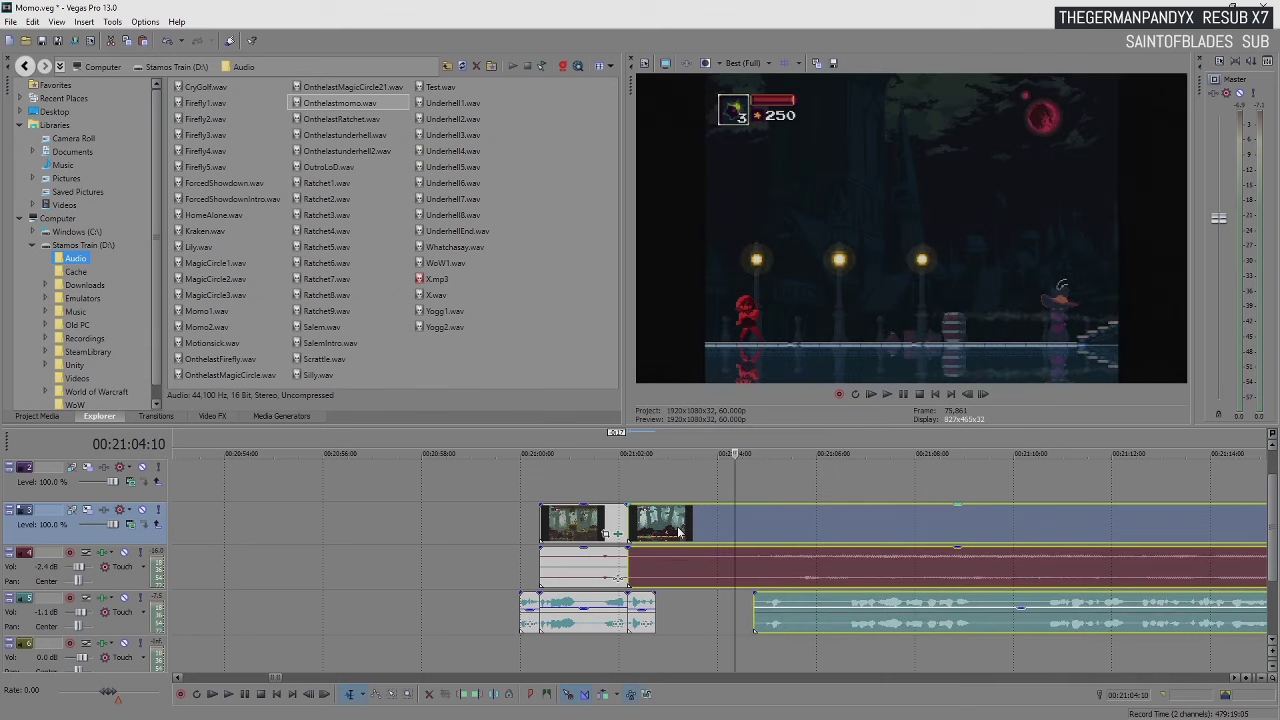
click(637, 520)
key(space)
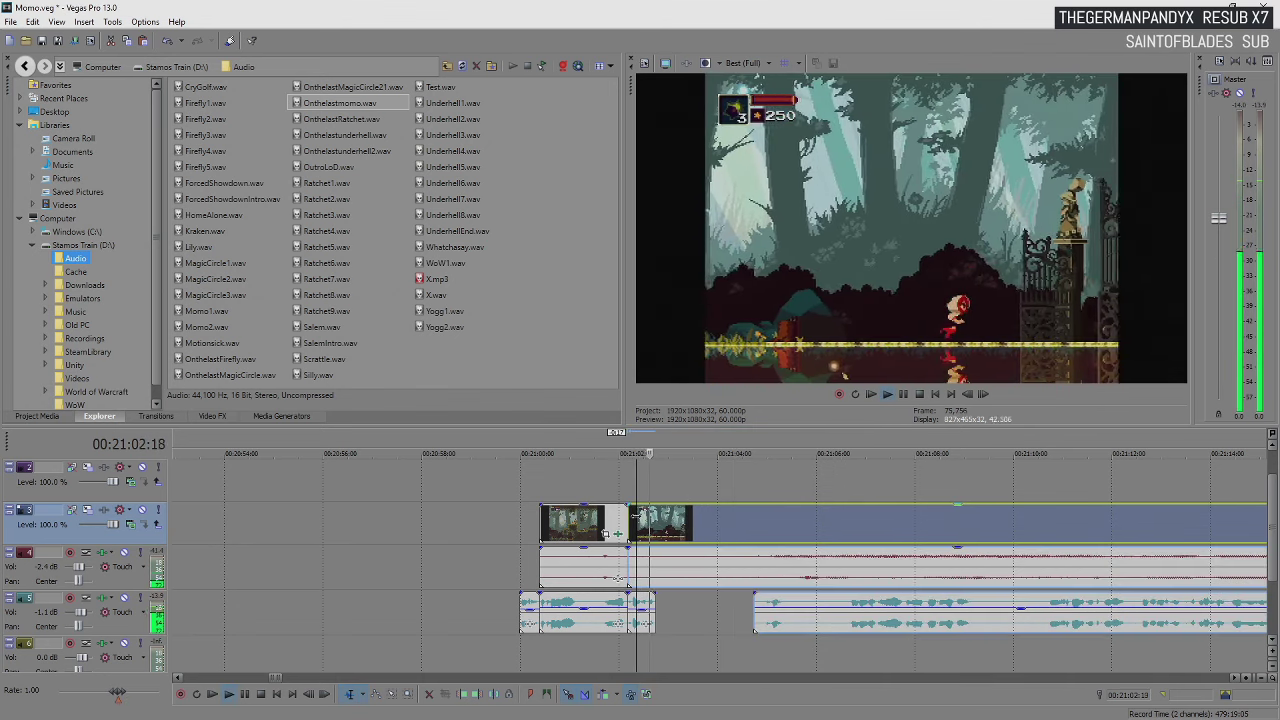
key(space)
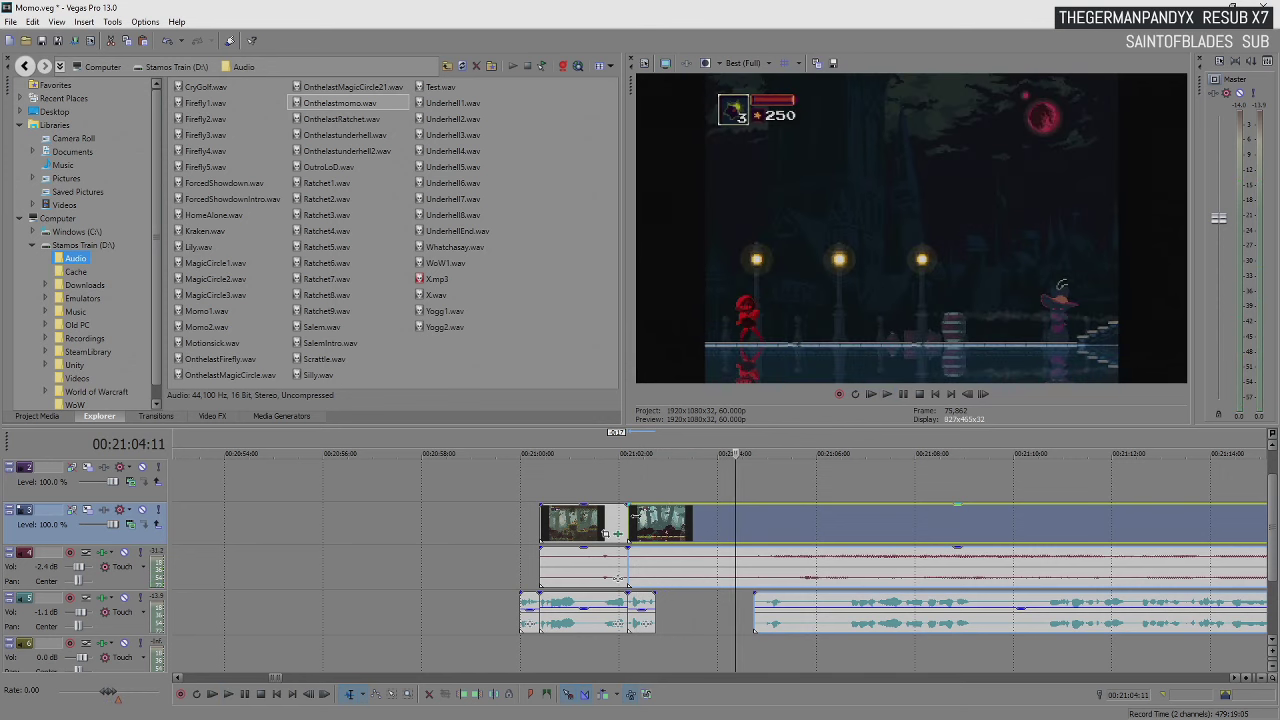
Trim about 1.7 seconds off the start of the main gameplay video and game audio, and move it with its voice audio back against the recap clip
drag(632, 521, 716, 533)
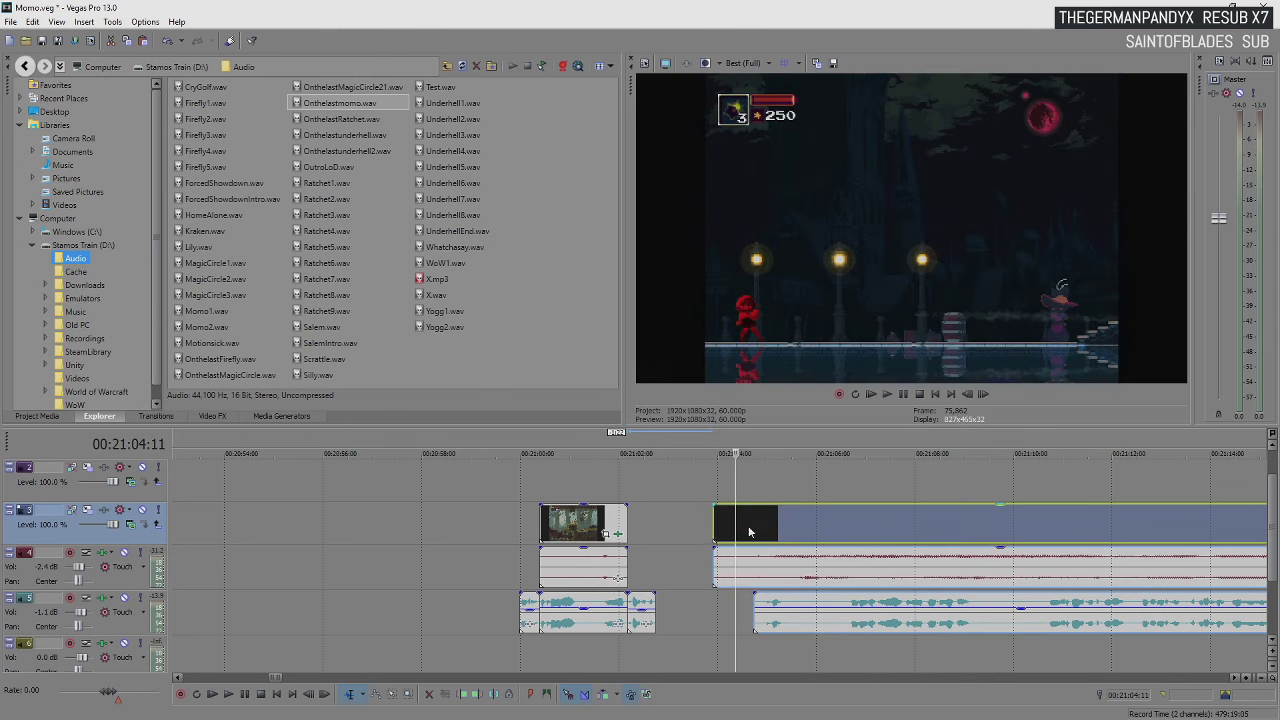
click(770, 608)
ctrl+click(786, 608)
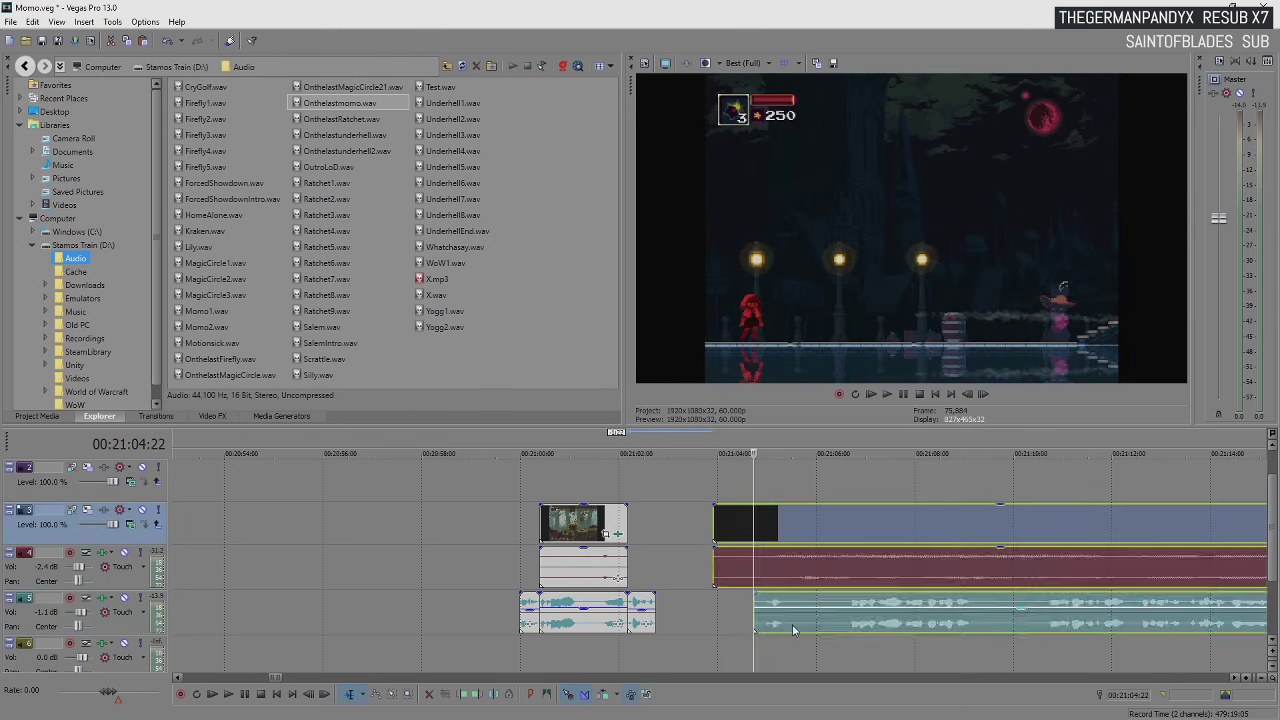
drag(732, 531, 647, 531)
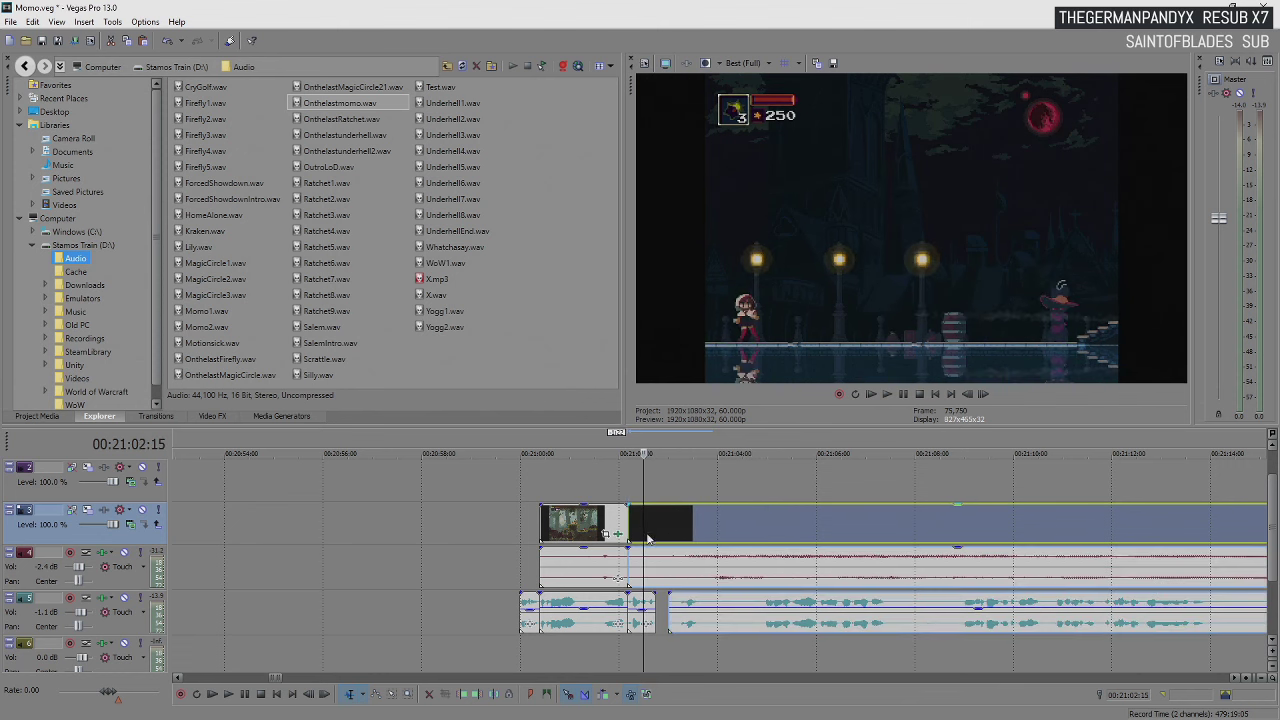
Add a fade-in of about 1.3 seconds to the main gameplay's video and game audio and play the transition
click(645, 535)
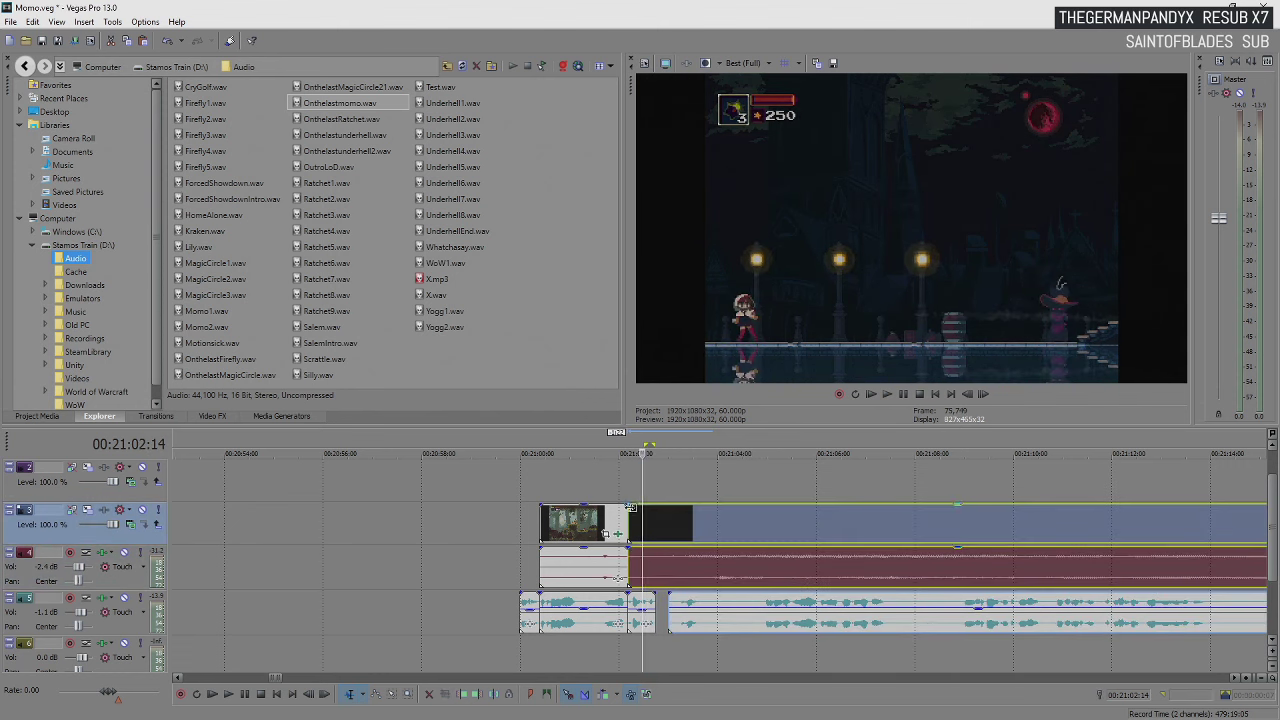
click(614, 530)
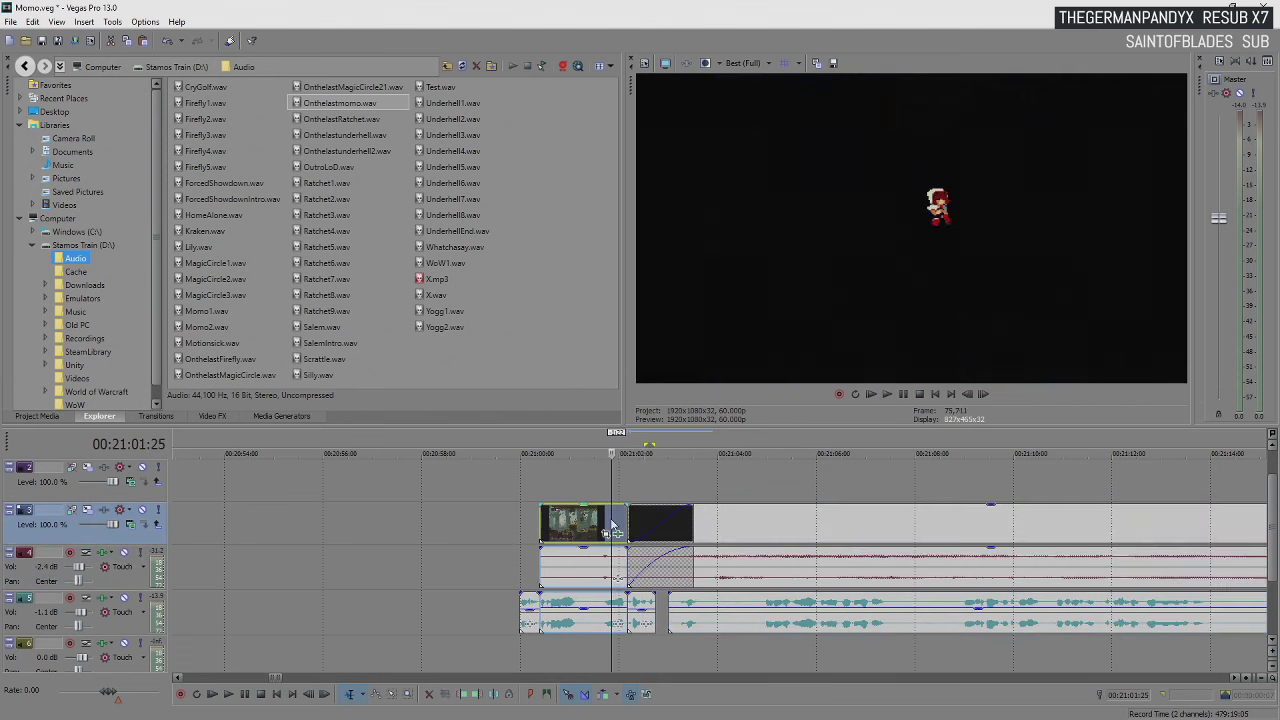
key(space)
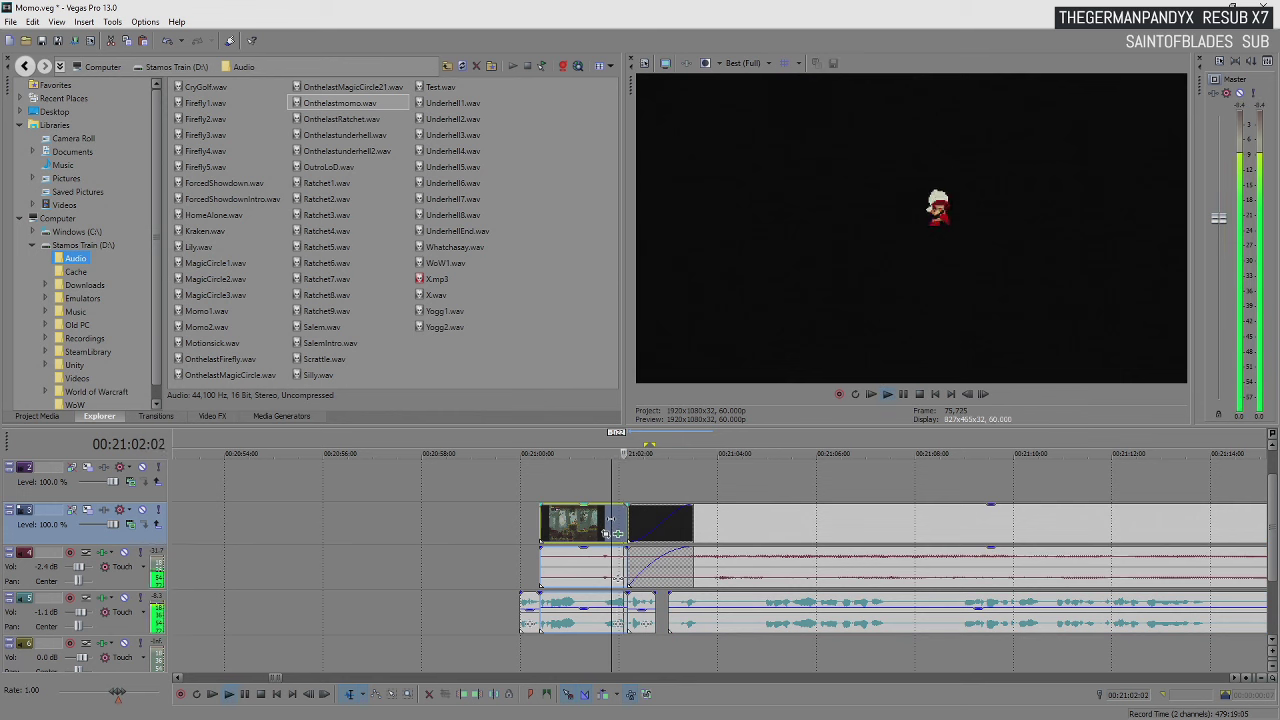
Review the transition from about 00:21:01:23 and watch the following gameplay up to about 00:21:34
drag(623, 474, 804, 476)
click(613, 476)
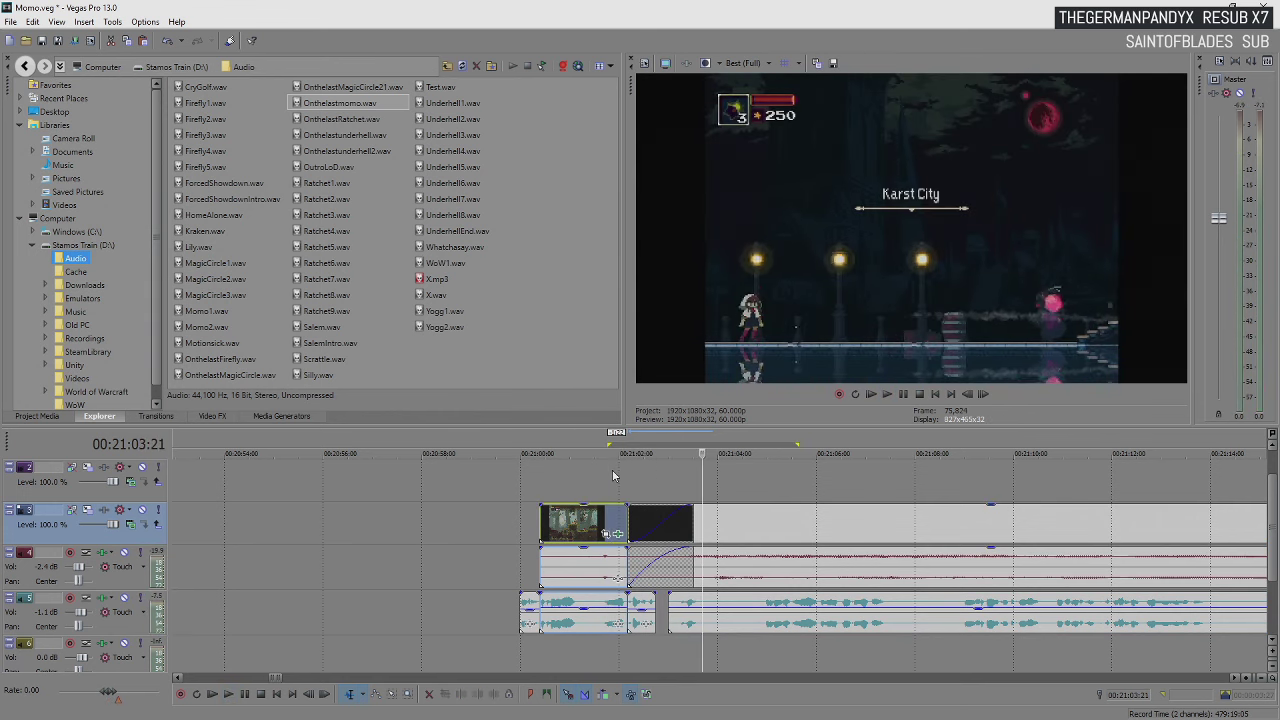
double_click(613, 476)
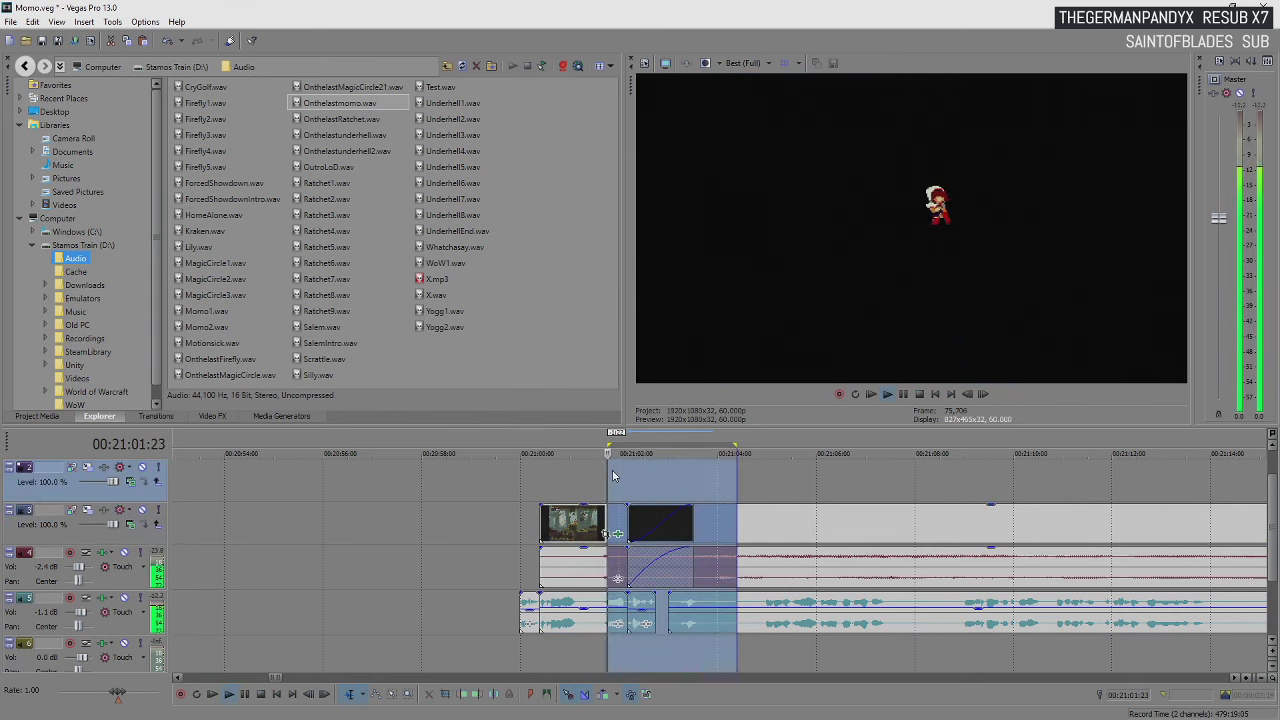
click(762, 490)
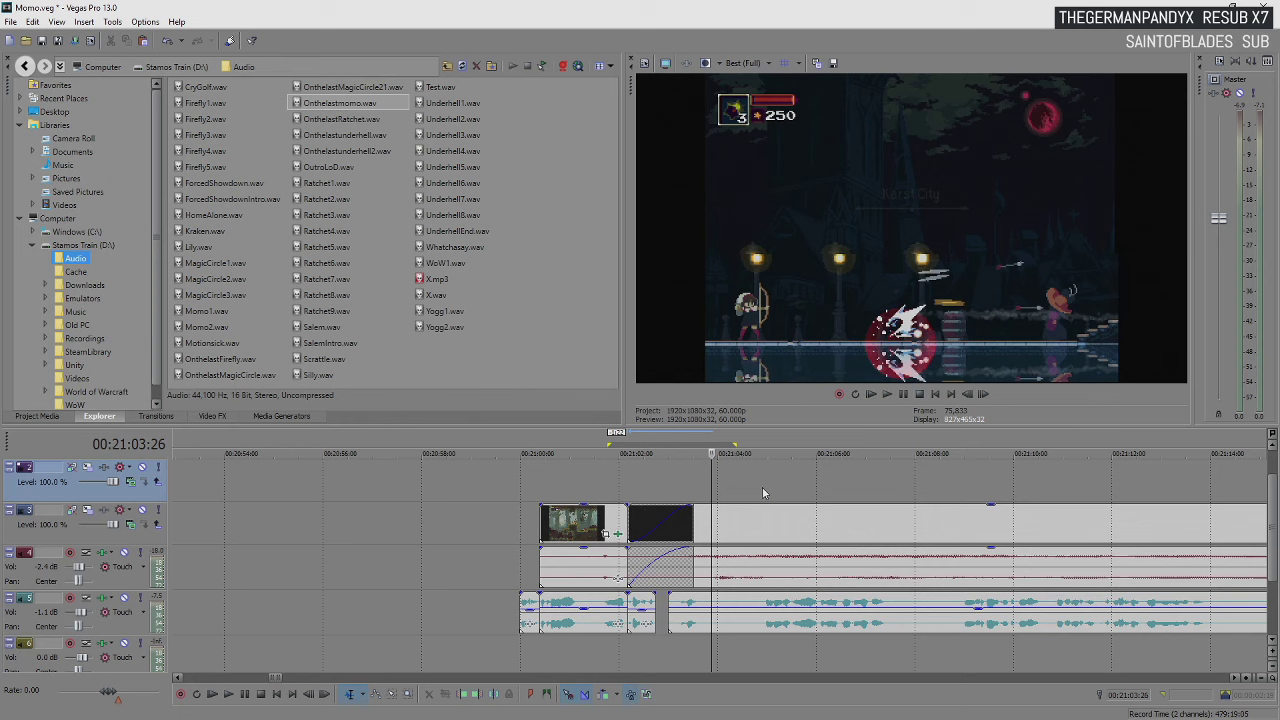
key(space)
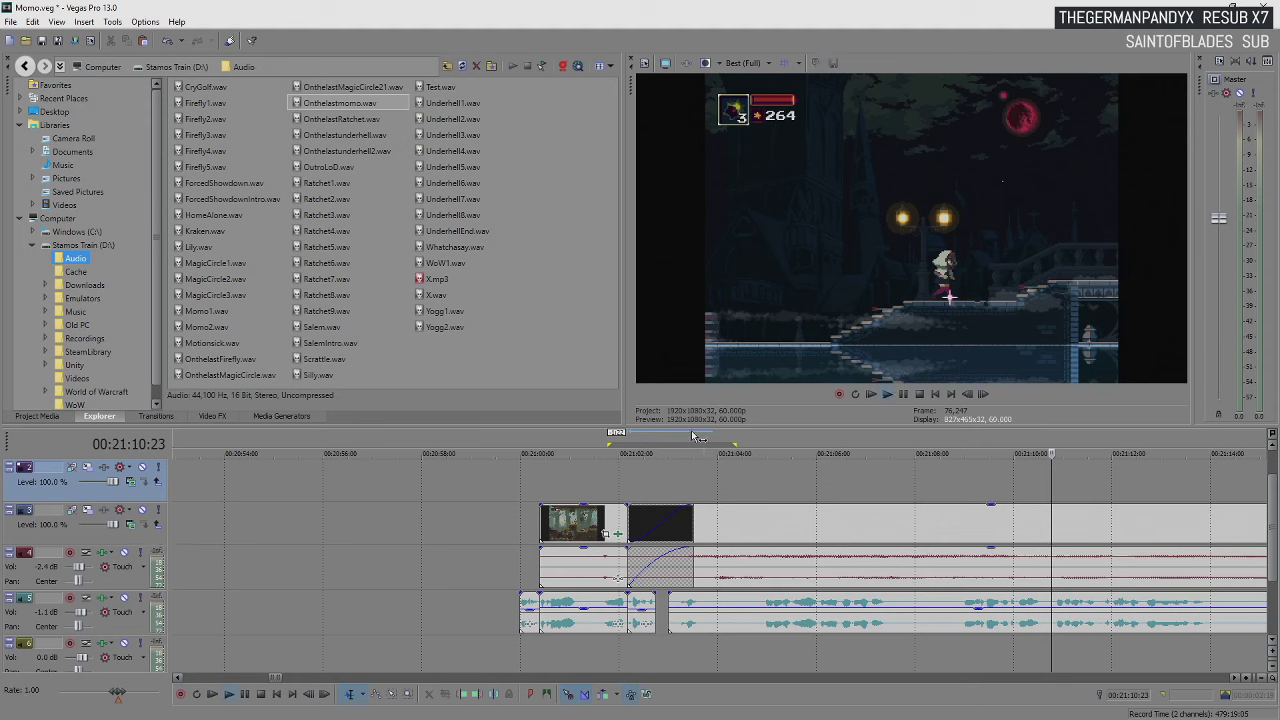
scroll(691, 430, down, 3)
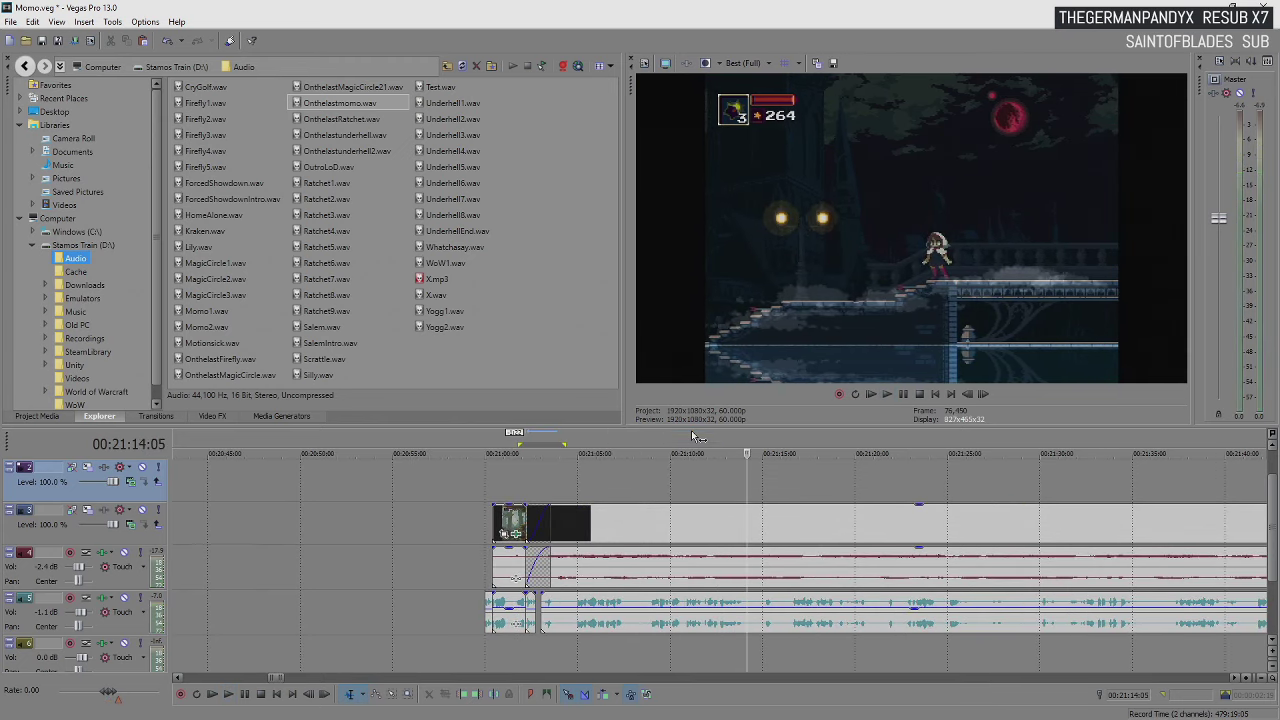
key(space)
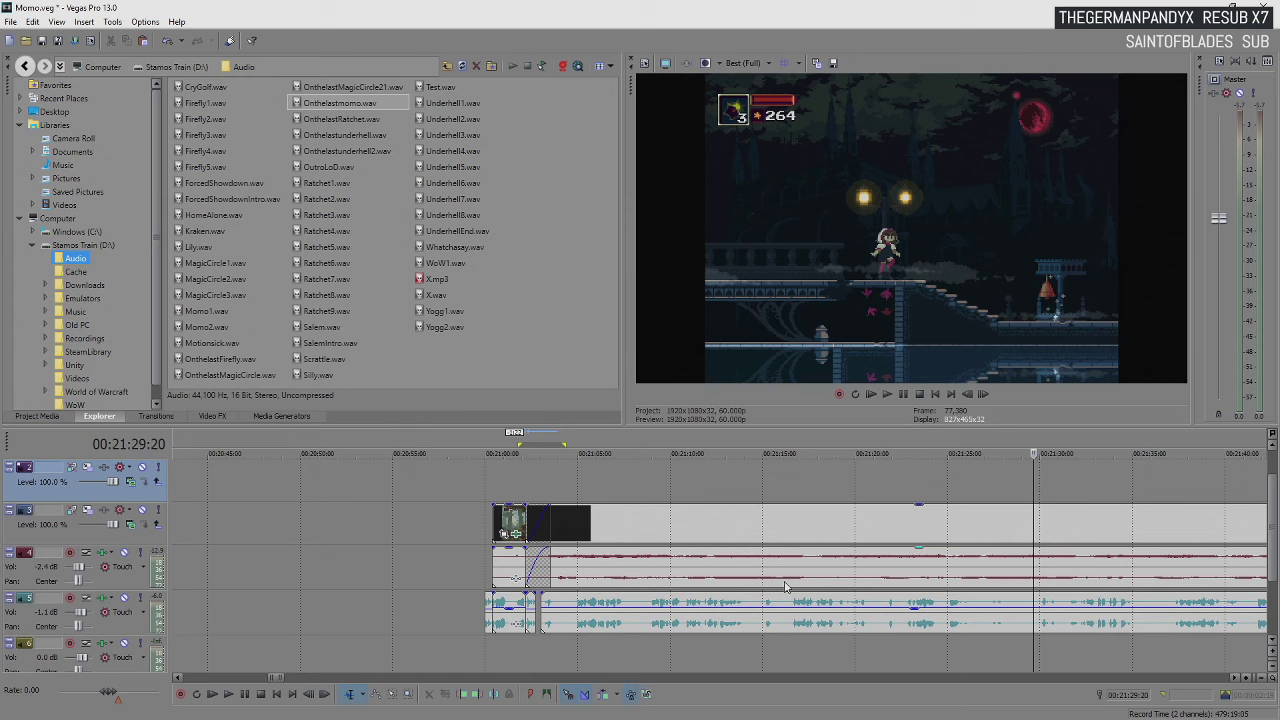
key(space)
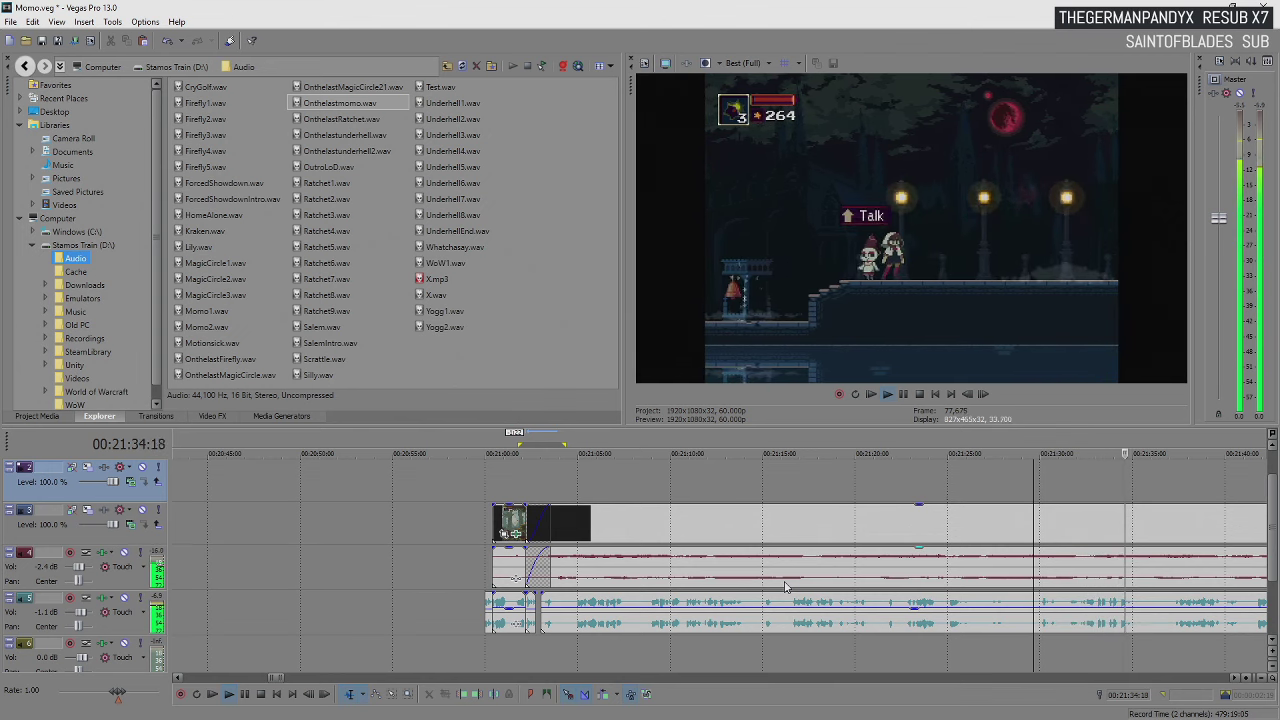
Play the main gameplay from about 00:21:34 to about 00:21:49 to check the voice audio
key(space)
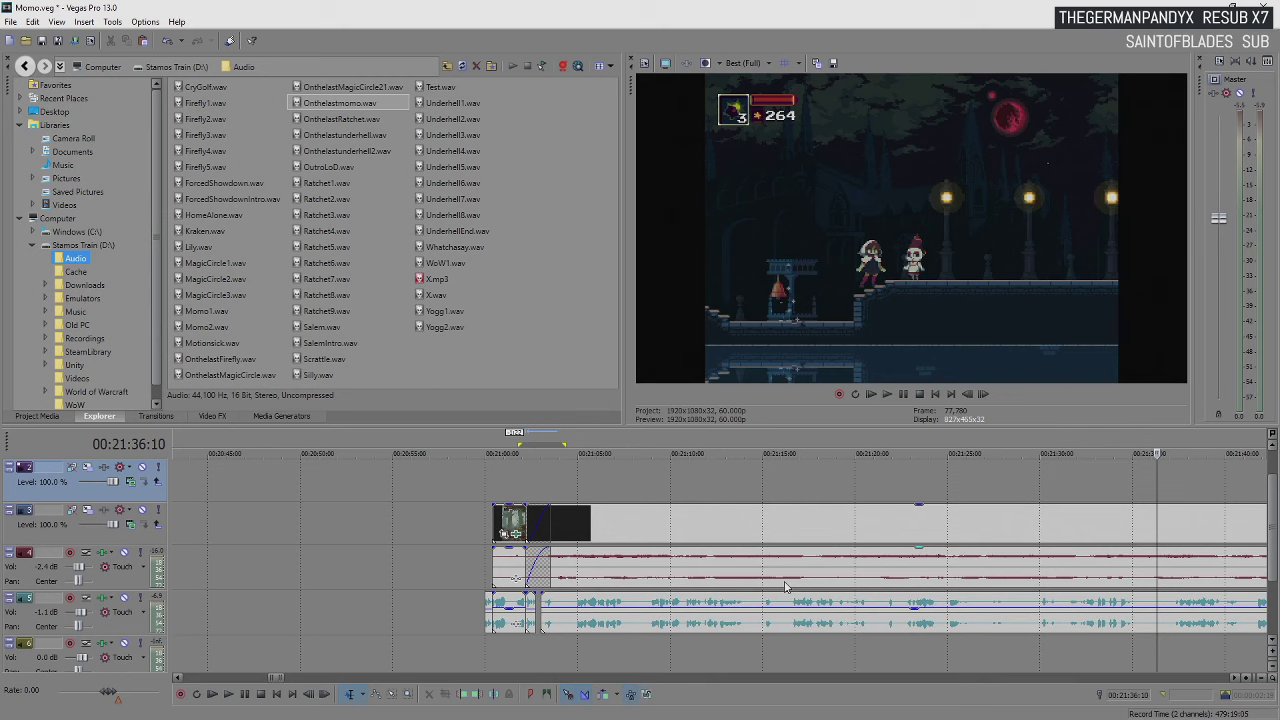
key(space)
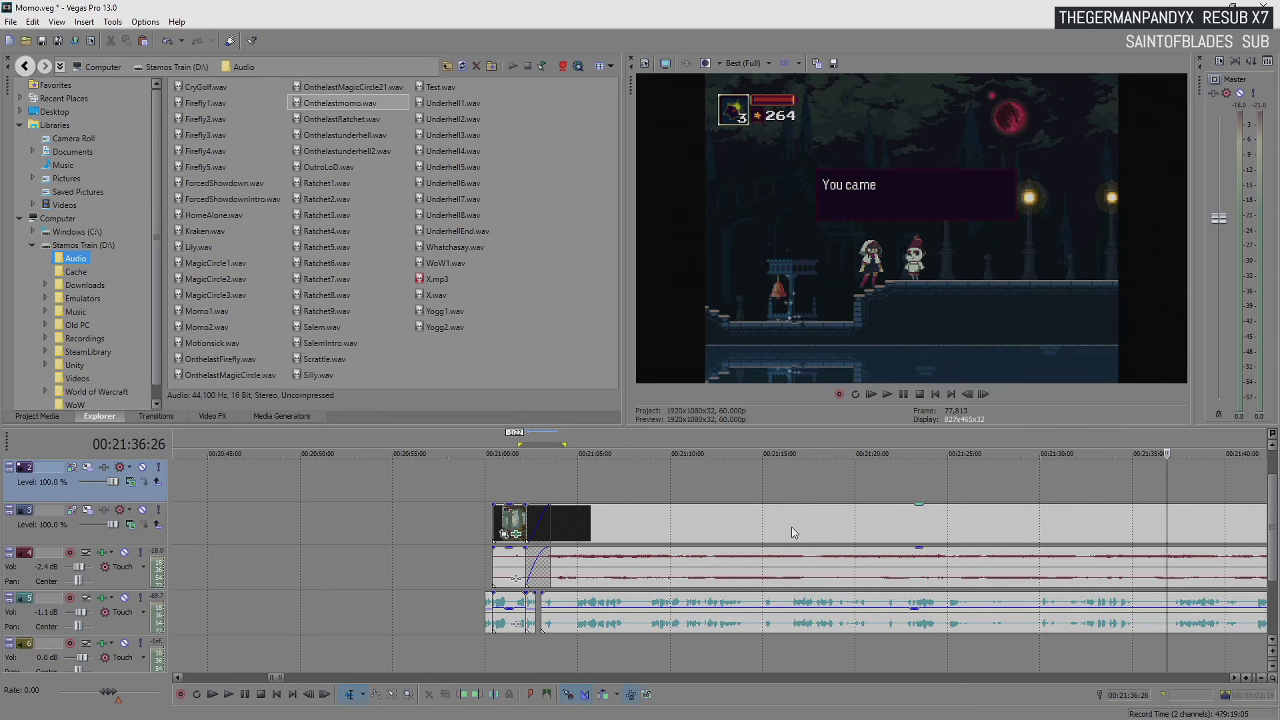
key(space)
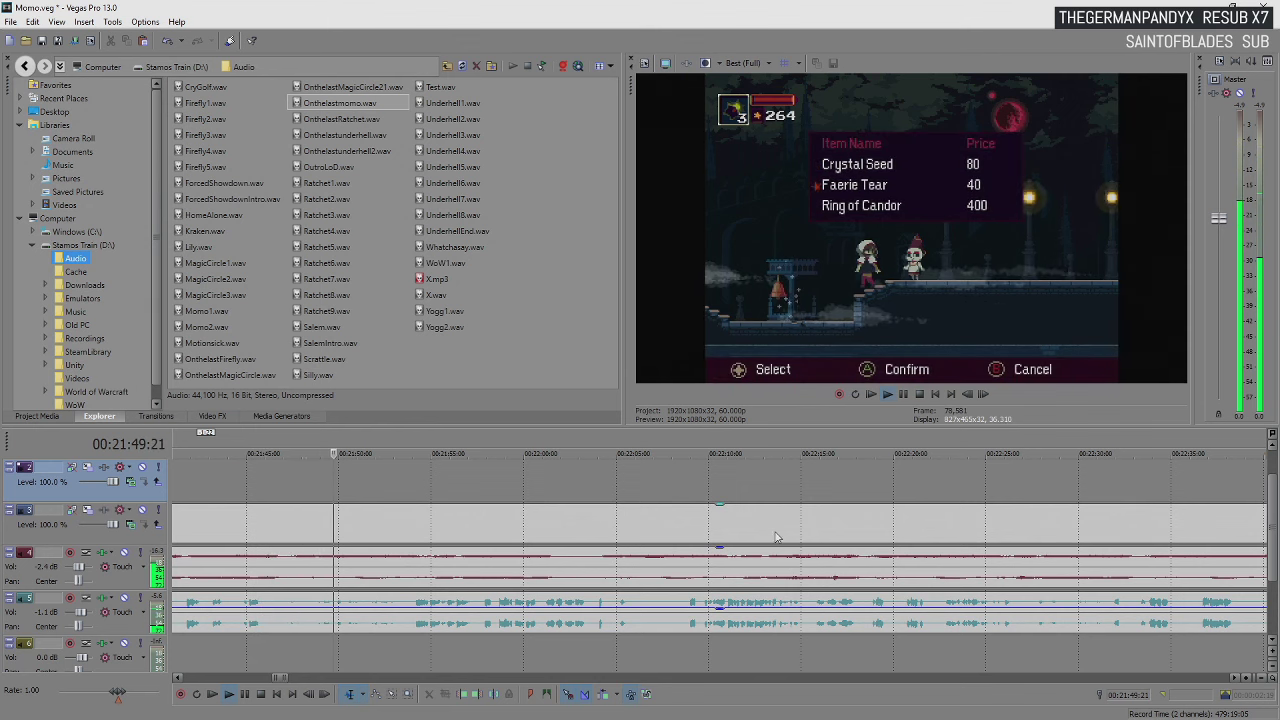
key(space)
Add volume envelope points to the voice audio around 00:21:46 and 00:21:53, raise the volume between them, and play the section
click(268, 622)
key(space)
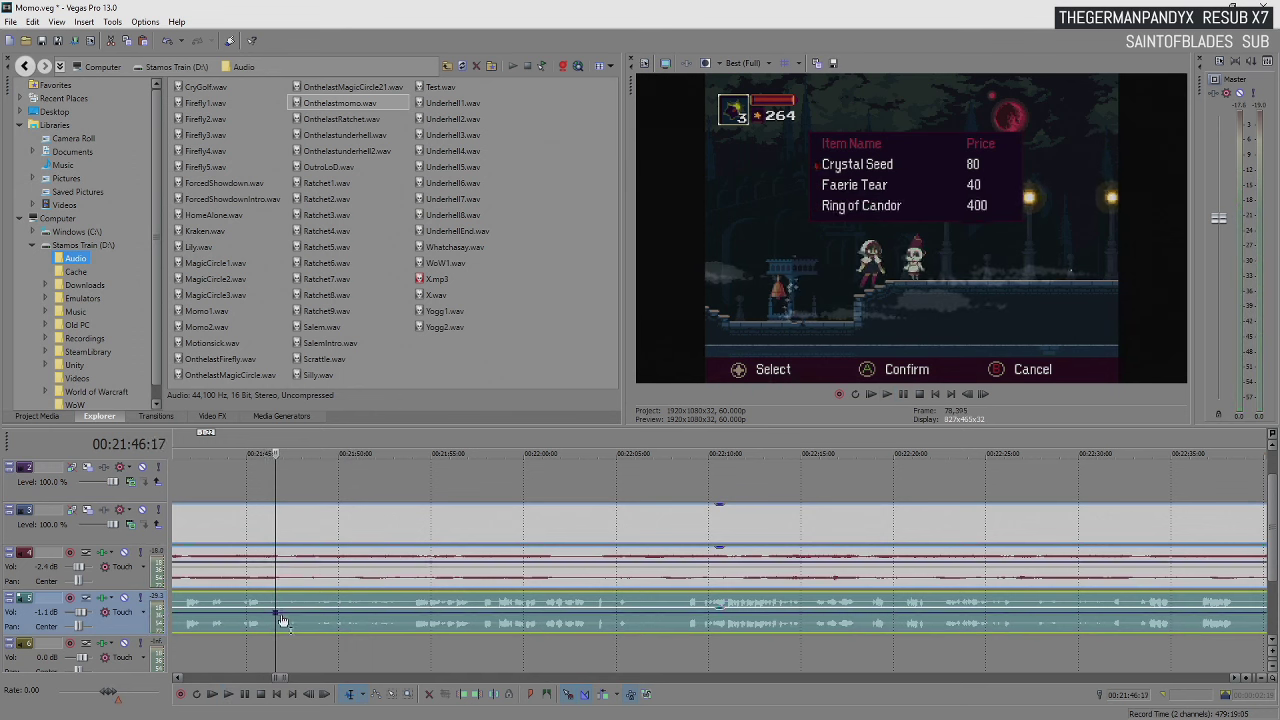
key(space)
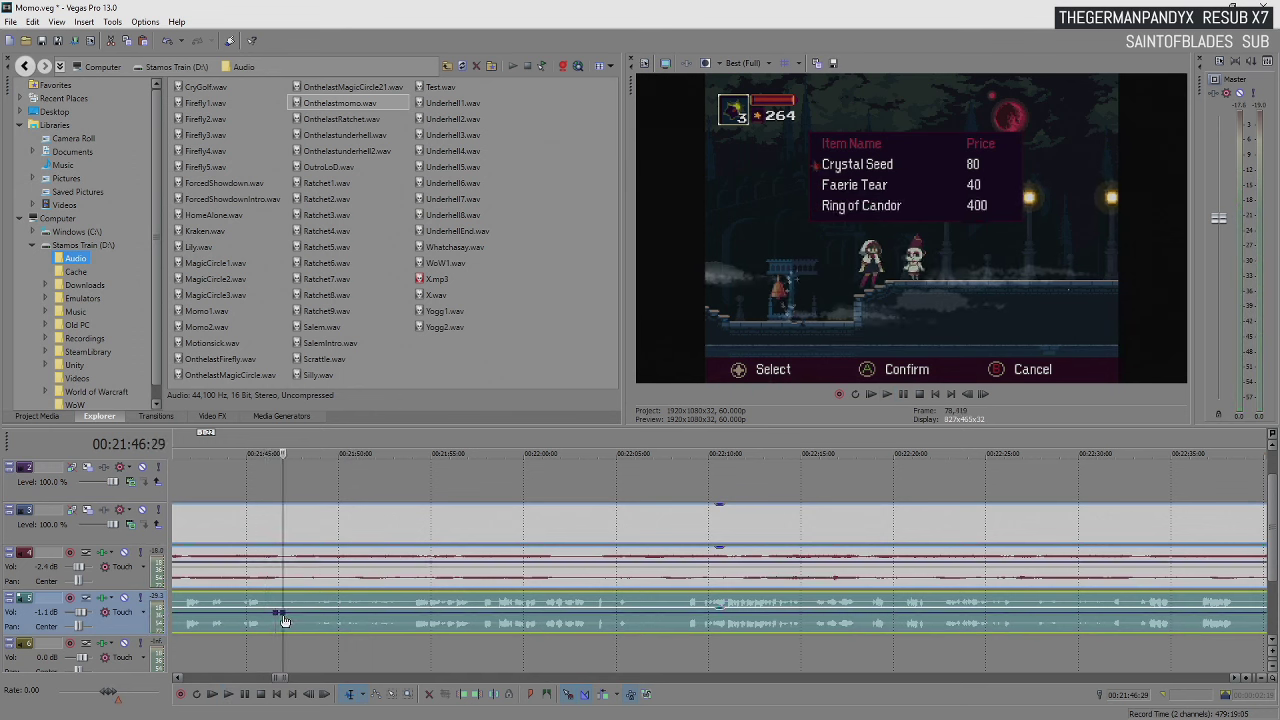
click(401, 621)
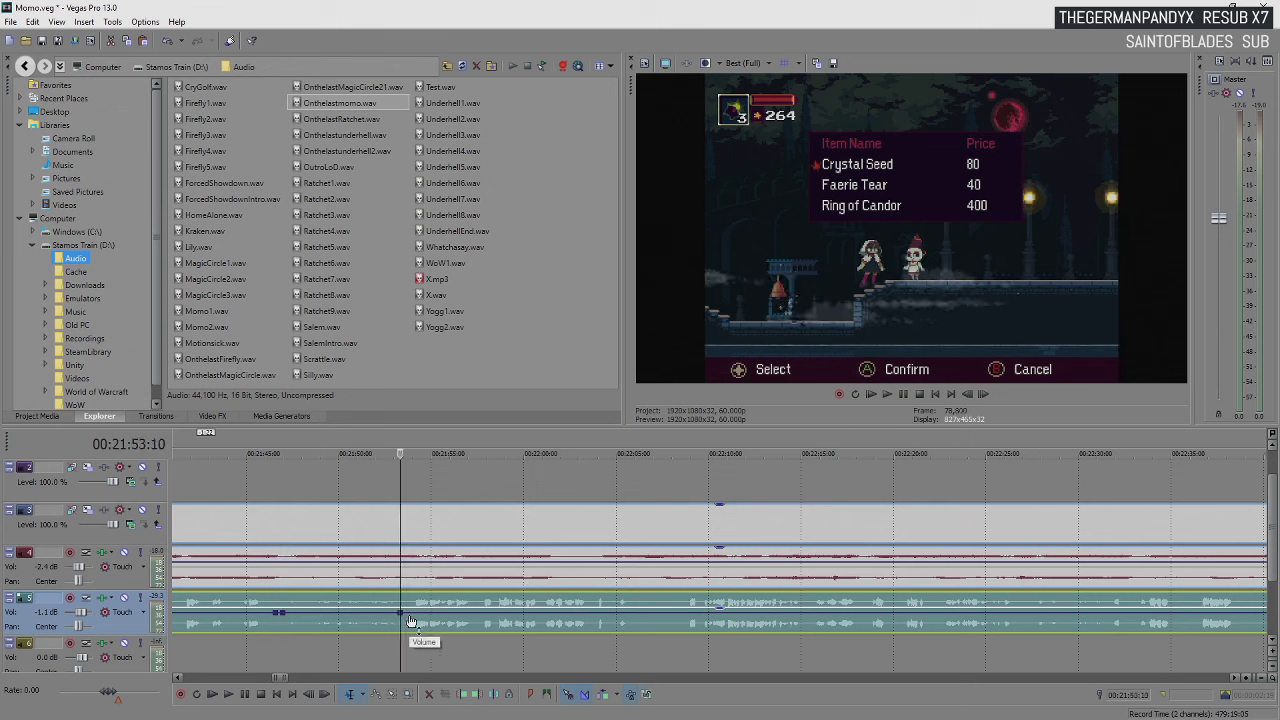
double_click(409, 621)
drag(367, 620, 285, 628)
click(274, 610)
key(space)
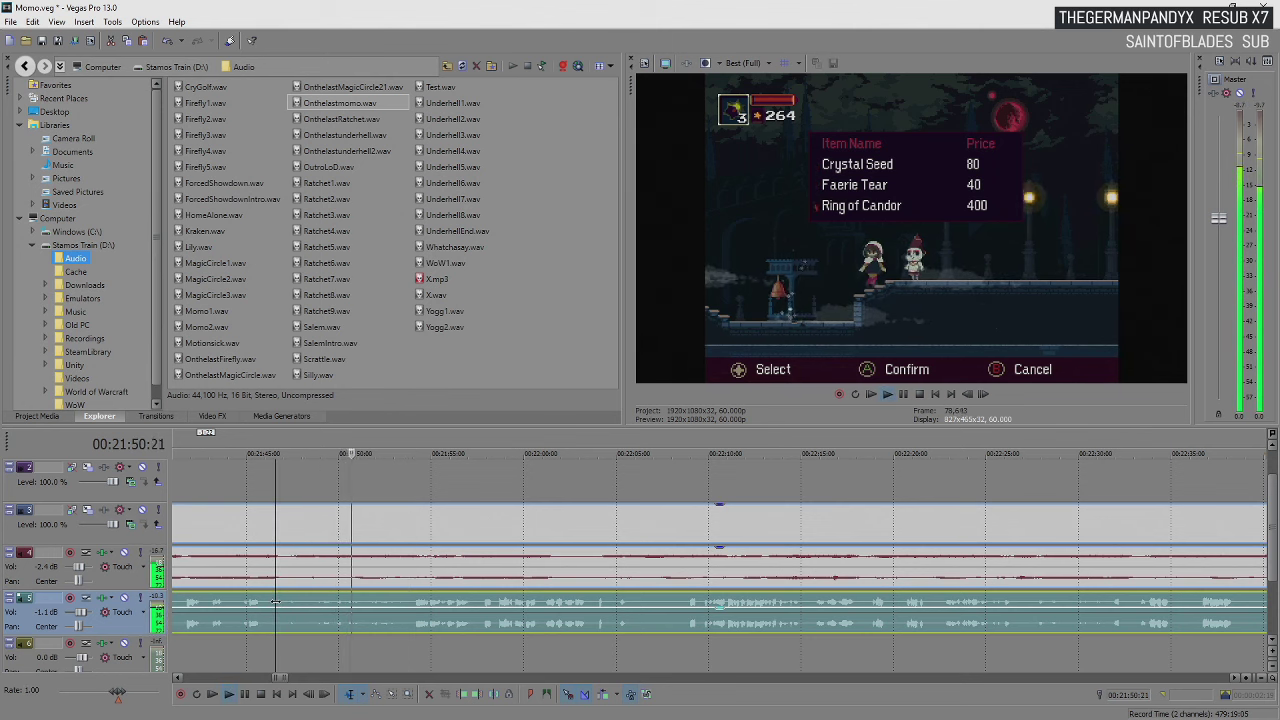
key(Return)
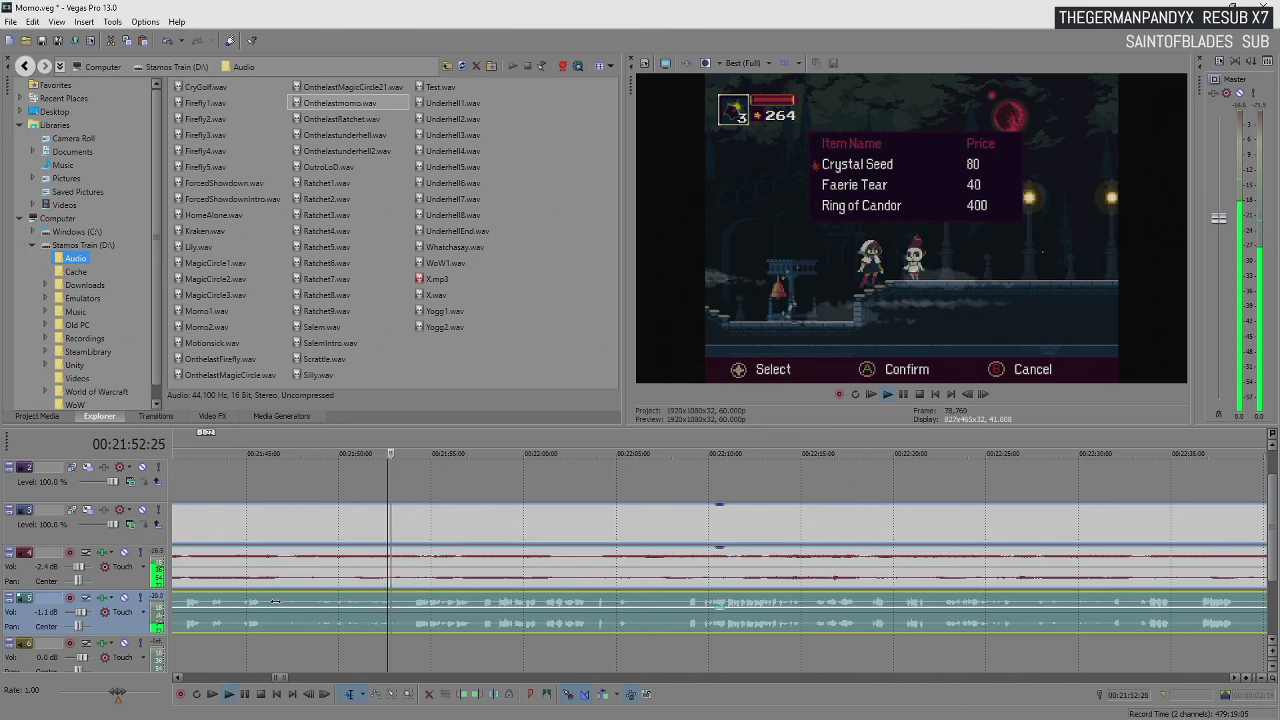
Add more volume envelope points inside the raised voice section at about 00:21:51 and 00:21:53, hide the envelope, and play the section
click(360, 606)
scroll(720, 640, up, 5)
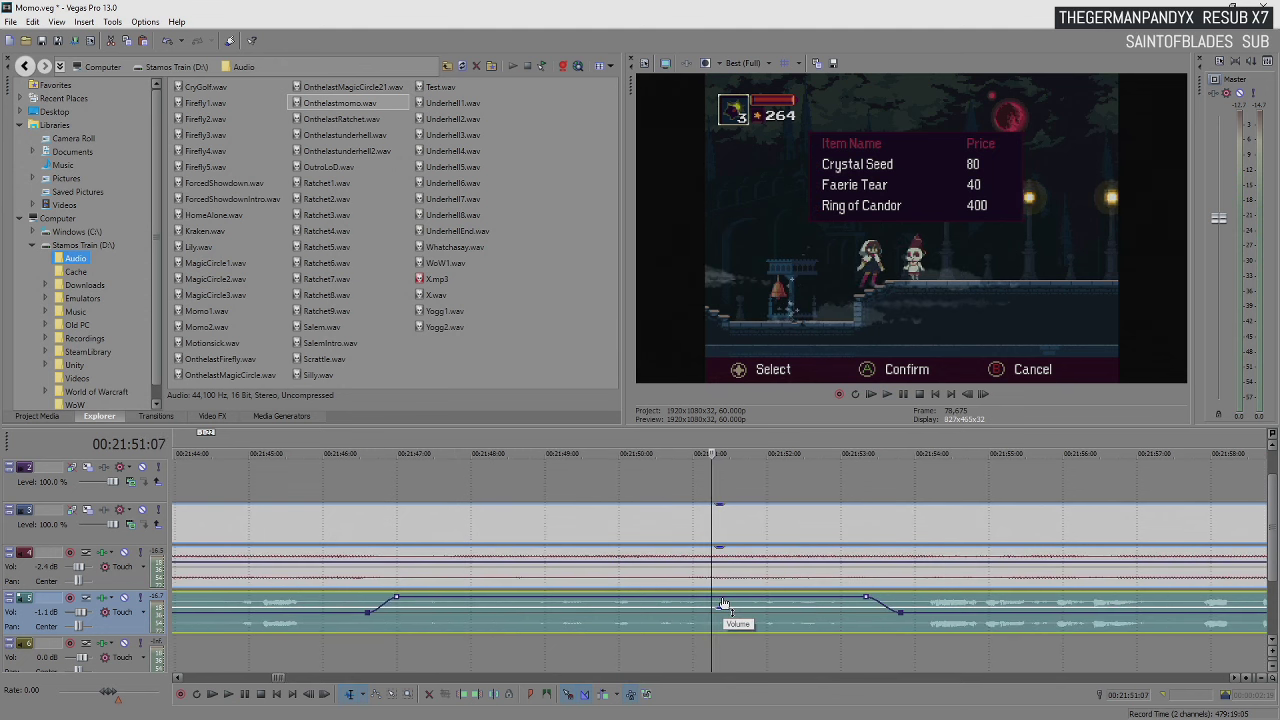
double_click(721, 598)
double_click(851, 598)
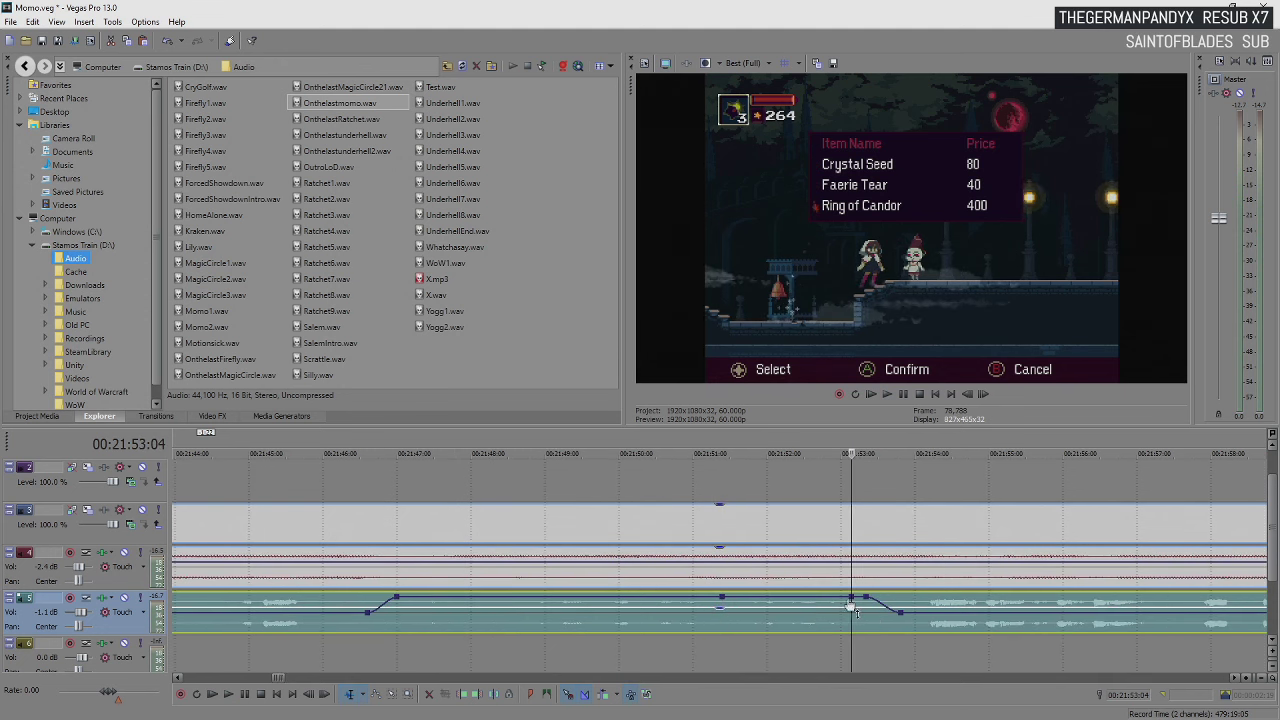
double_click(730, 598)
key(v)
click(691, 602)
key(space)
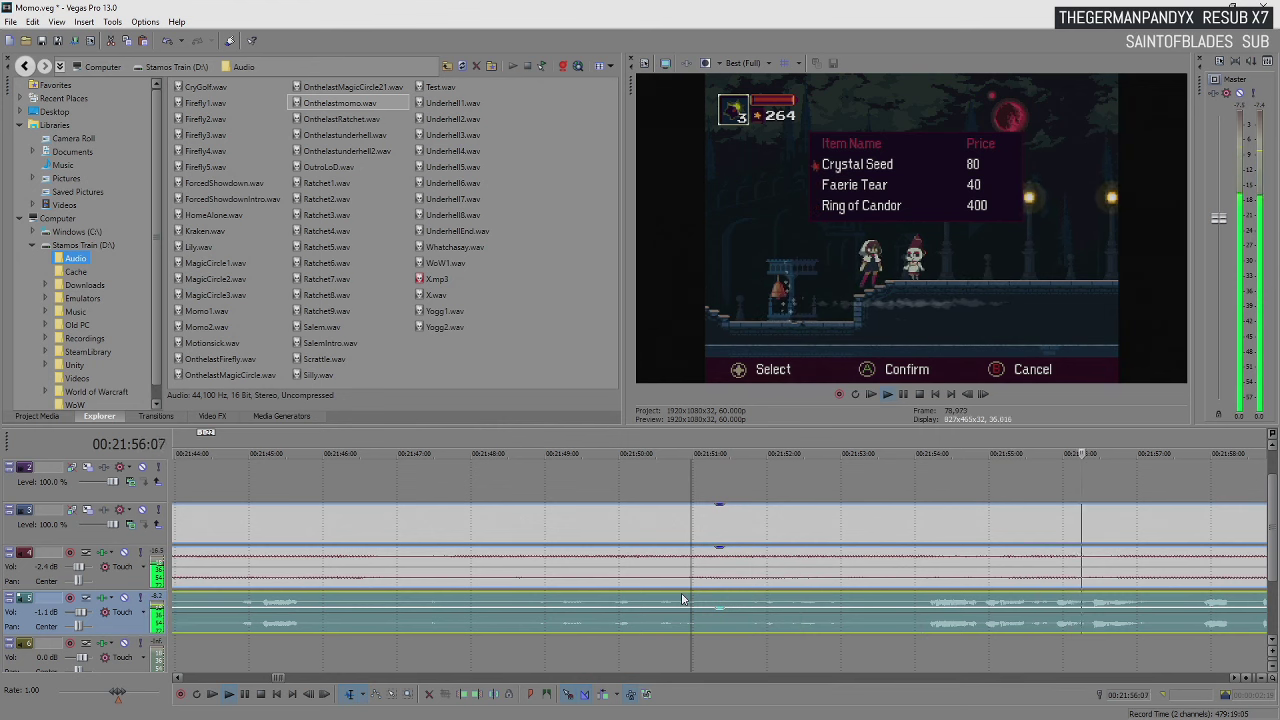
key(Return)
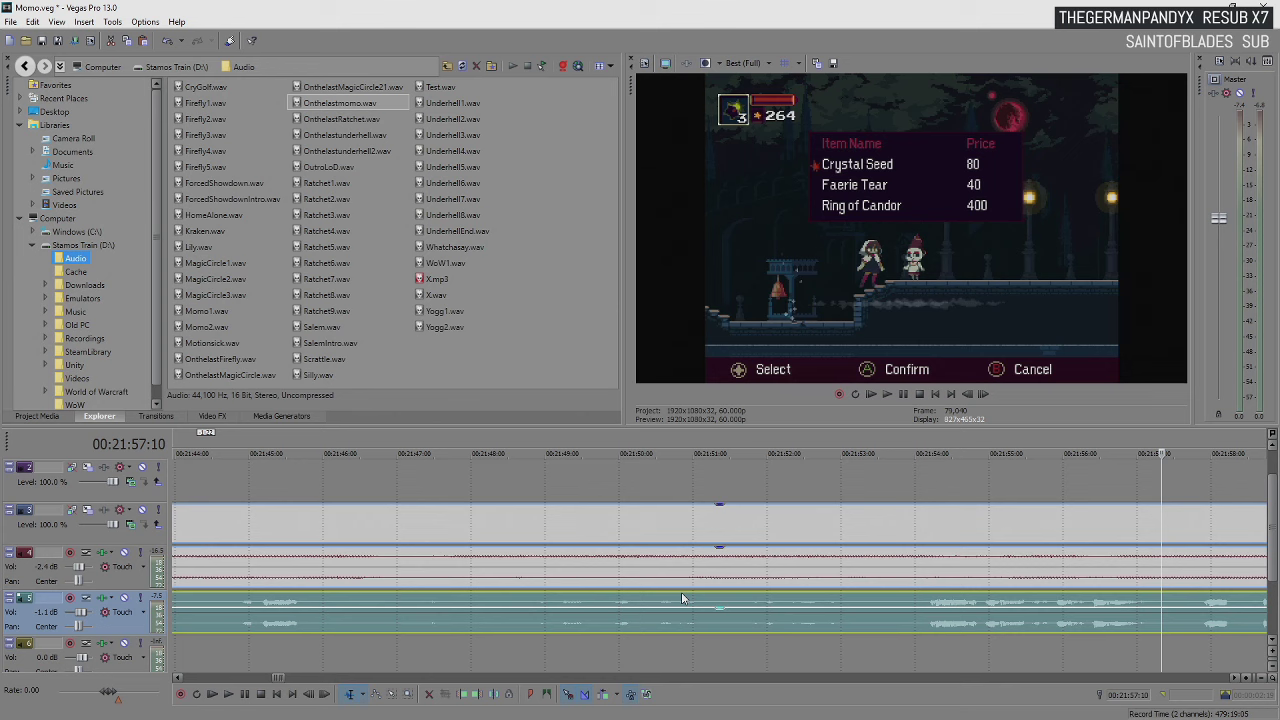
Play the gameplay from about 00:21:57 to about 00:22:09 to find where to make a cut
key(Return)
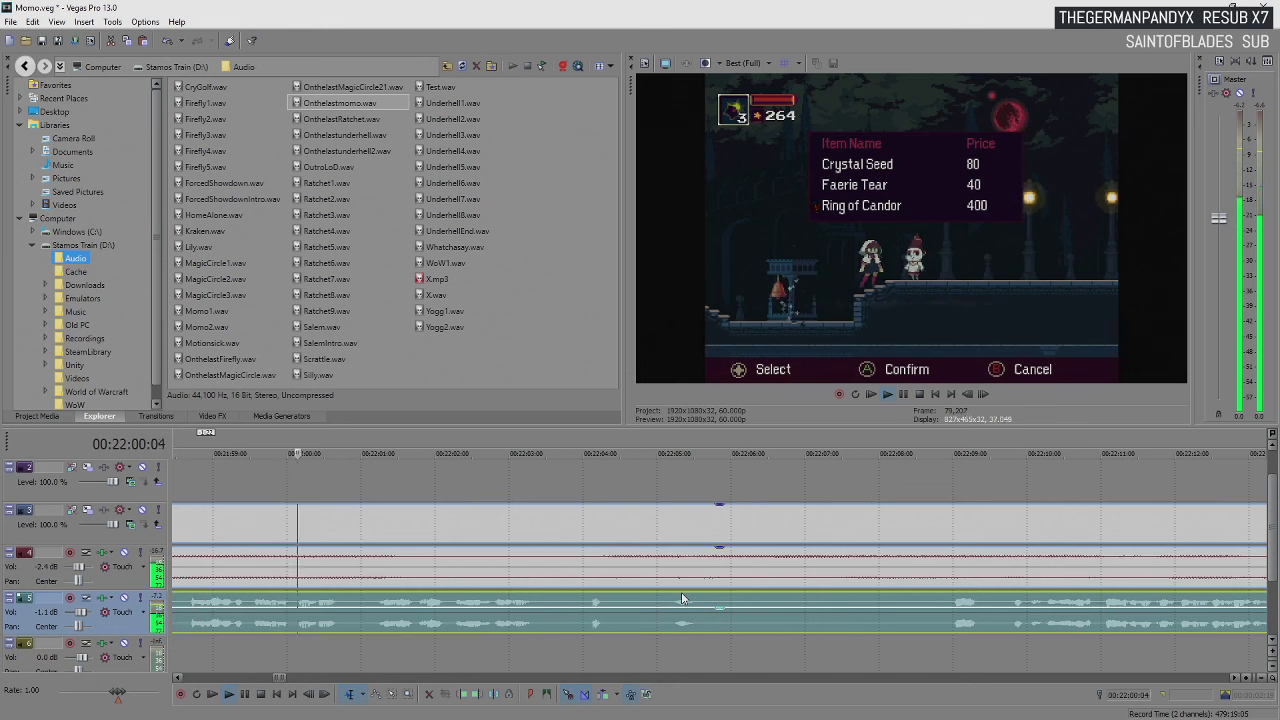
scroll(682, 598, down, 3)
scroll(700, 605, down, 4)
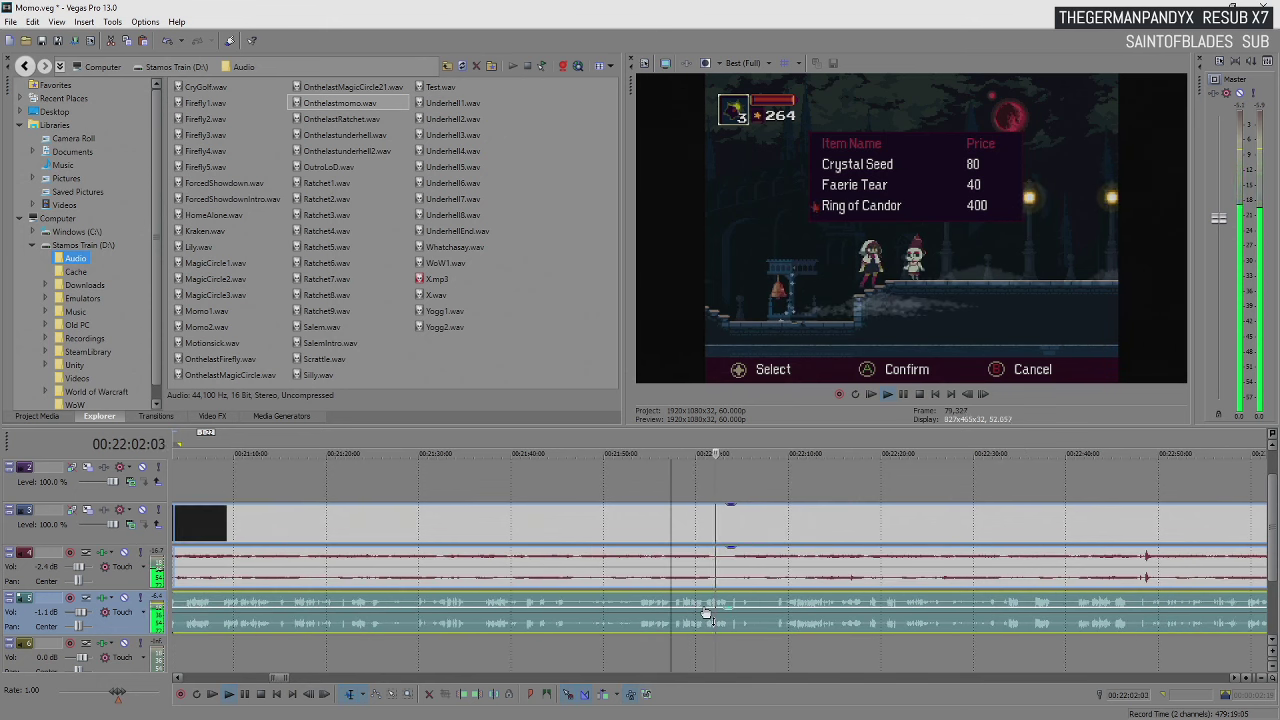
scroll(792, 623, up, 4)
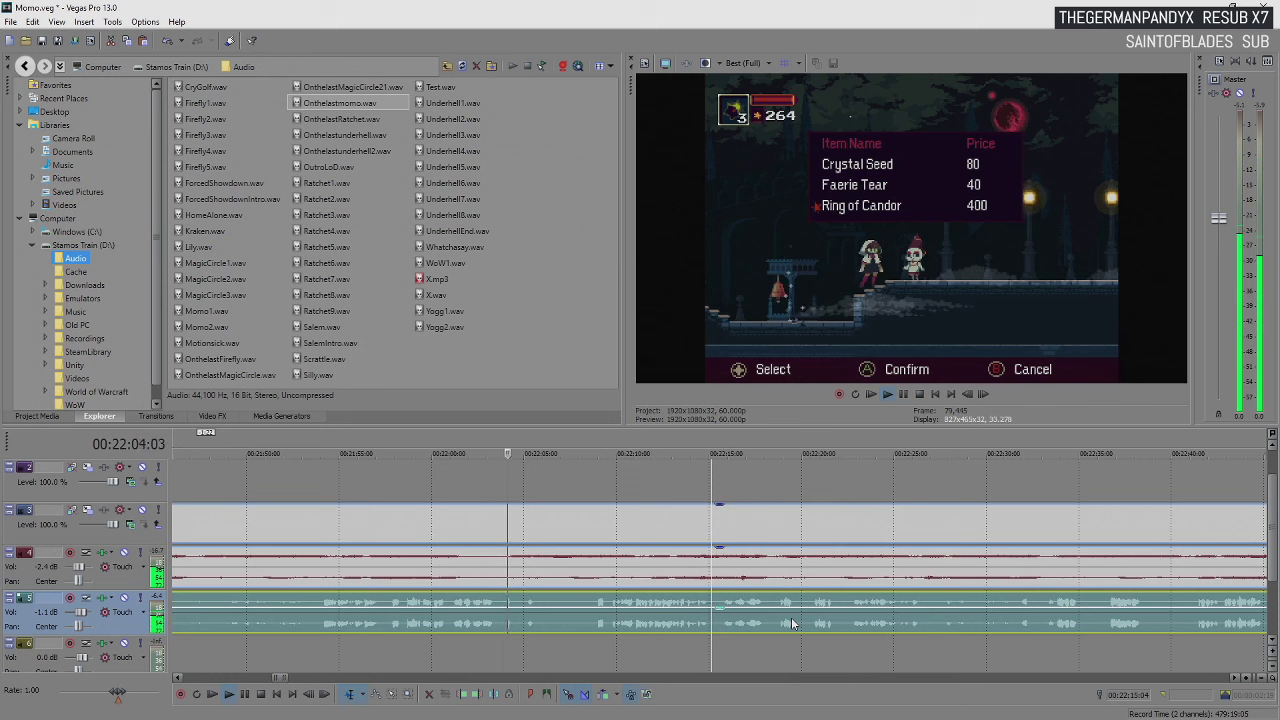
key(Return)
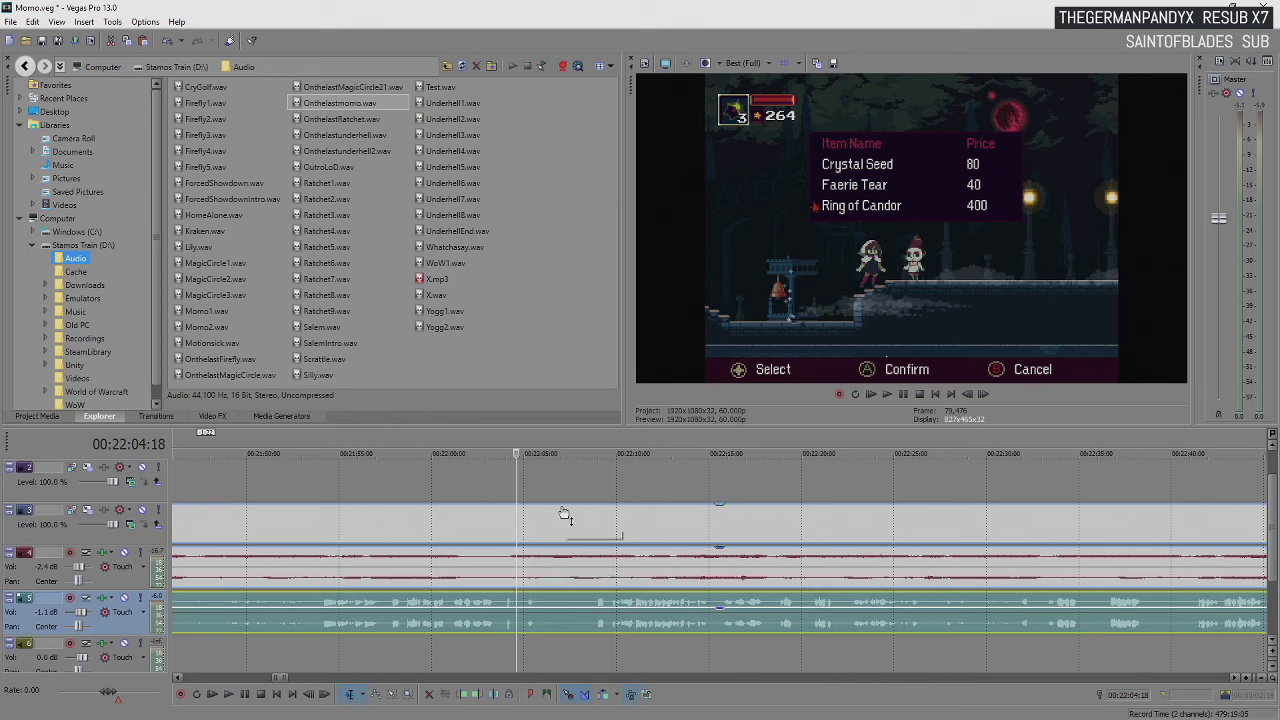
key(space)
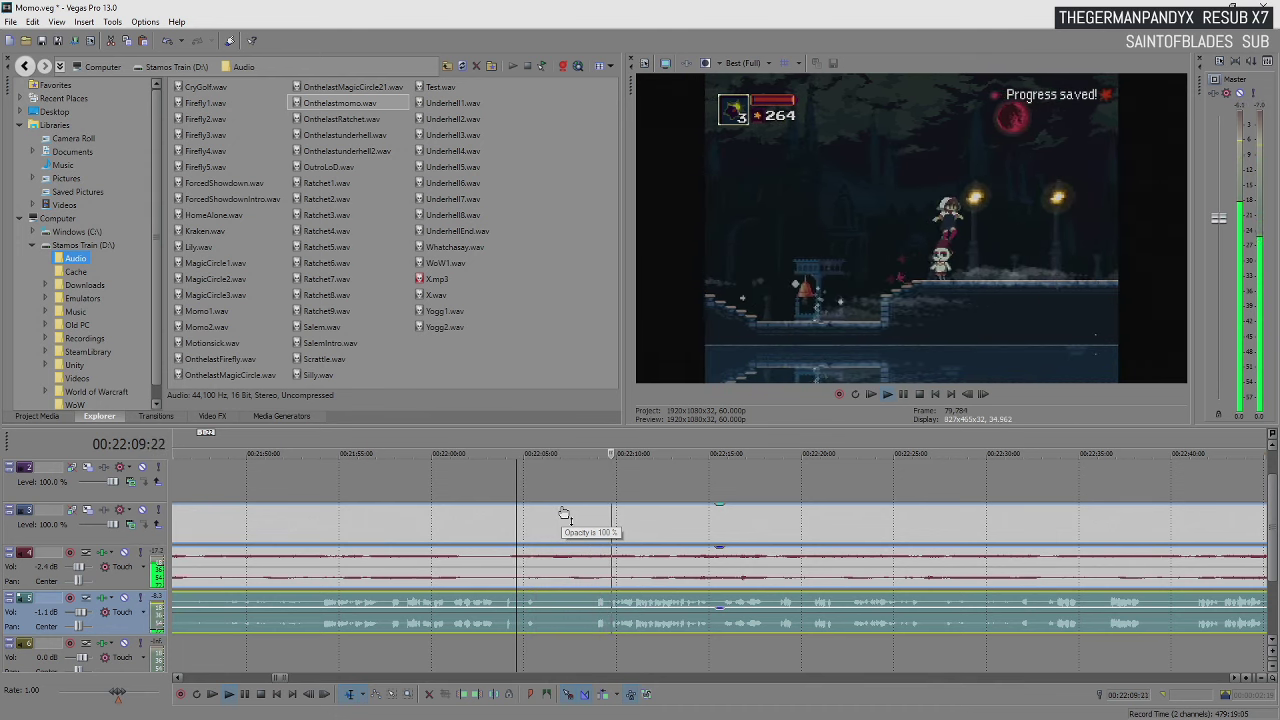
key(space)
Split the main video, game audio and voice audio at about 00:22:05:25, and remove about 3 seconds after the split, closing the gap
click(530, 528)
ctrl+click(555, 624)
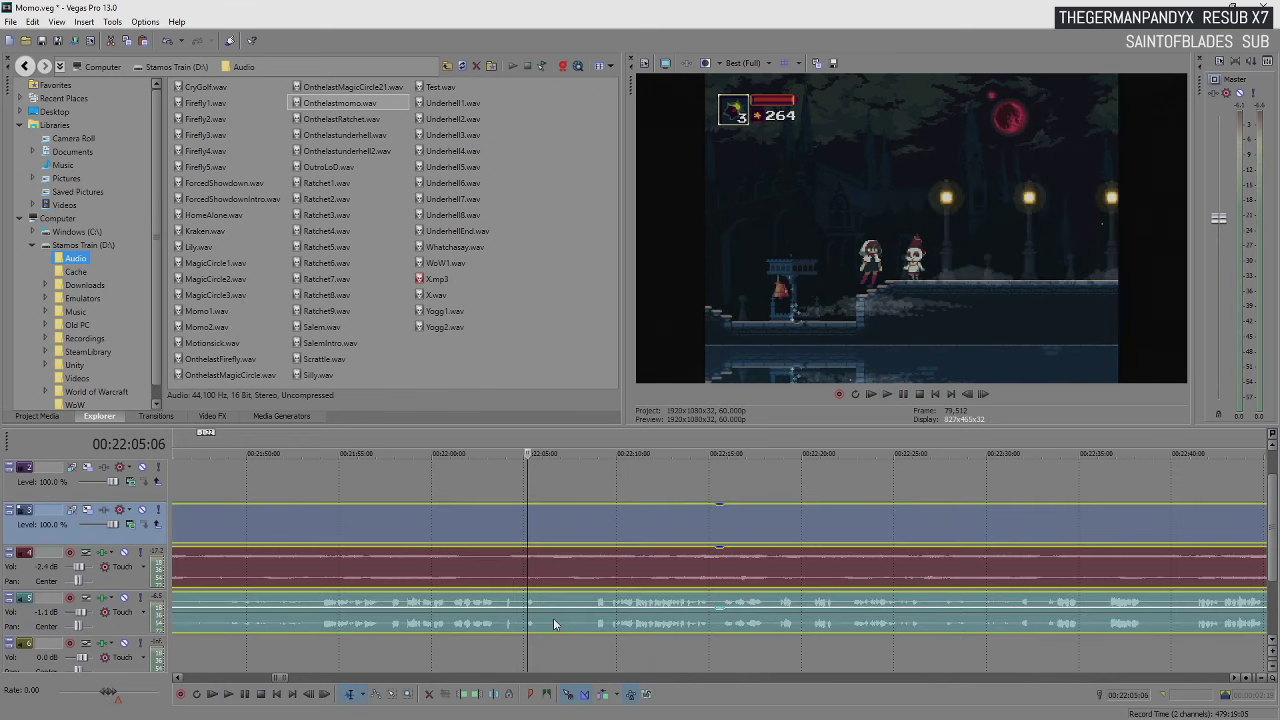
key(space)
key(s)
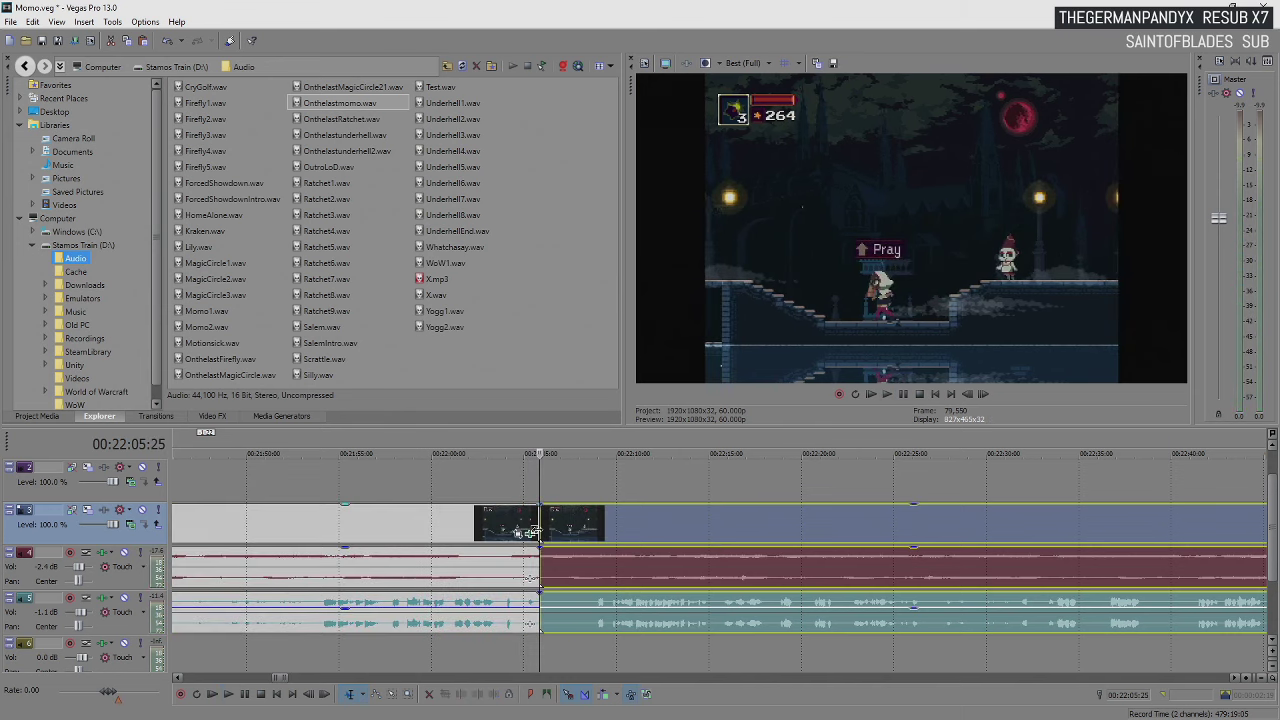
mouse_move(543, 530)
mouse_down()
mouse_move(602, 530)
mouse_move(559, 528)
mouse_up()
click(622, 530)
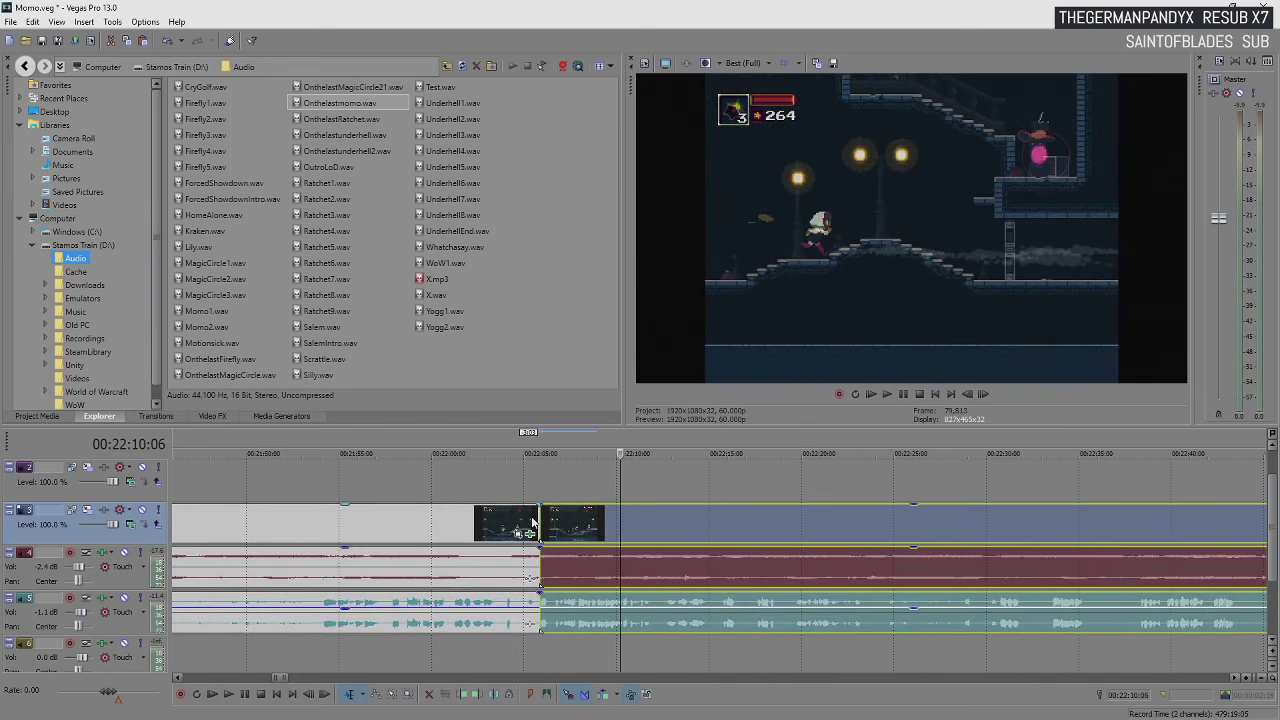
click(535, 518)
key(space)
Crossfade the game audio over about 9 frames across the new cut, and save the project
scroll(531, 517, up, 2)
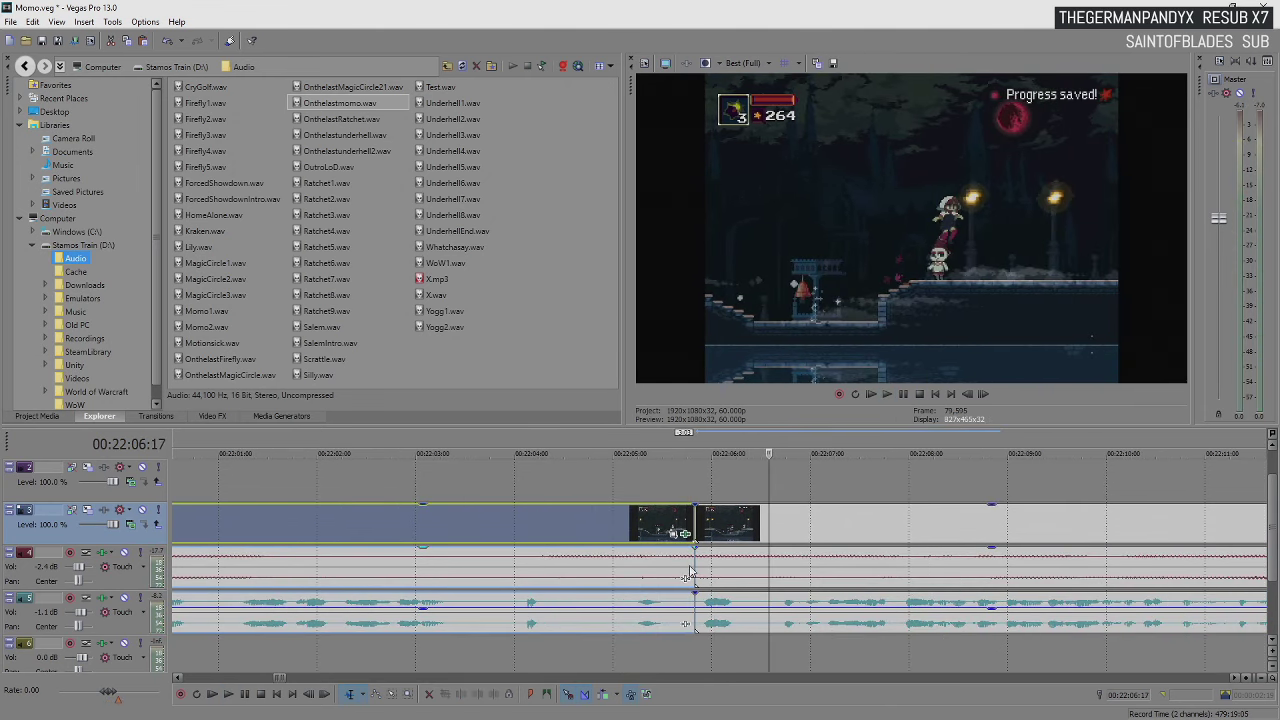
scroll(679, 577, up, 2)
click(679, 577)
key(space)
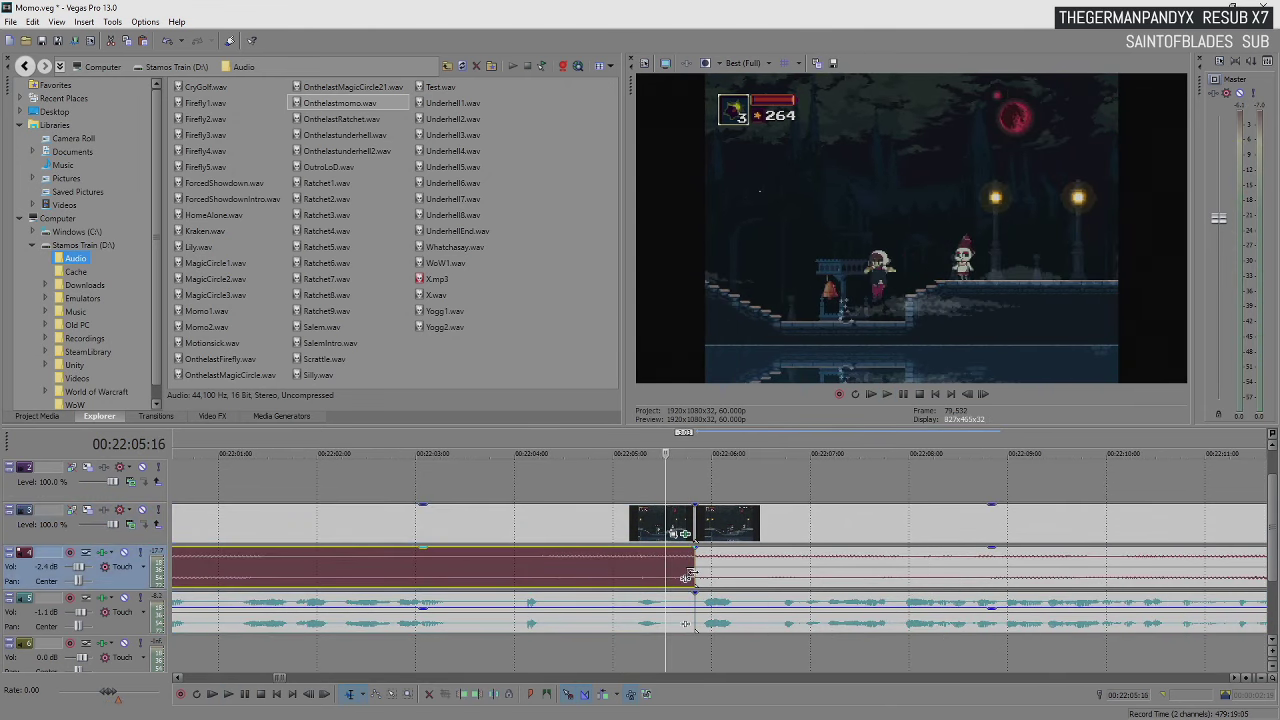
drag(693, 577, 724, 578)
click(644, 572)
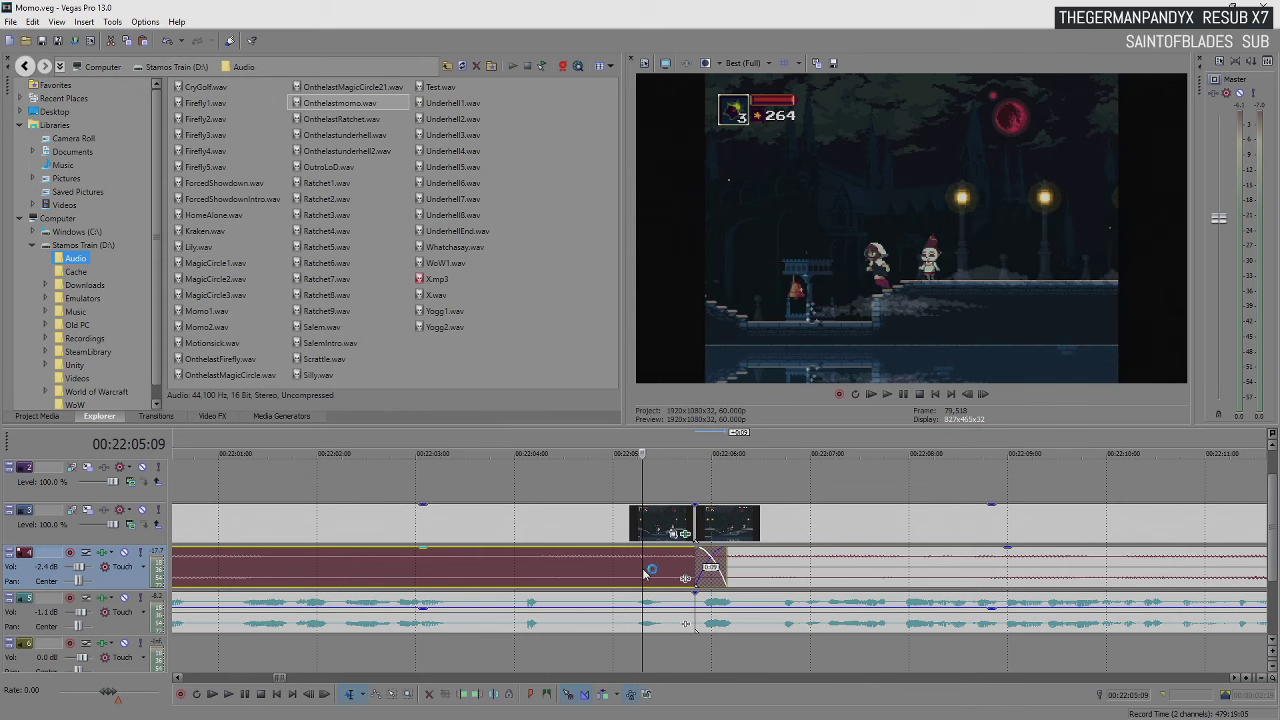
Play across the new cut and adjust the gain of the voice audio clip that follows it
key(space)
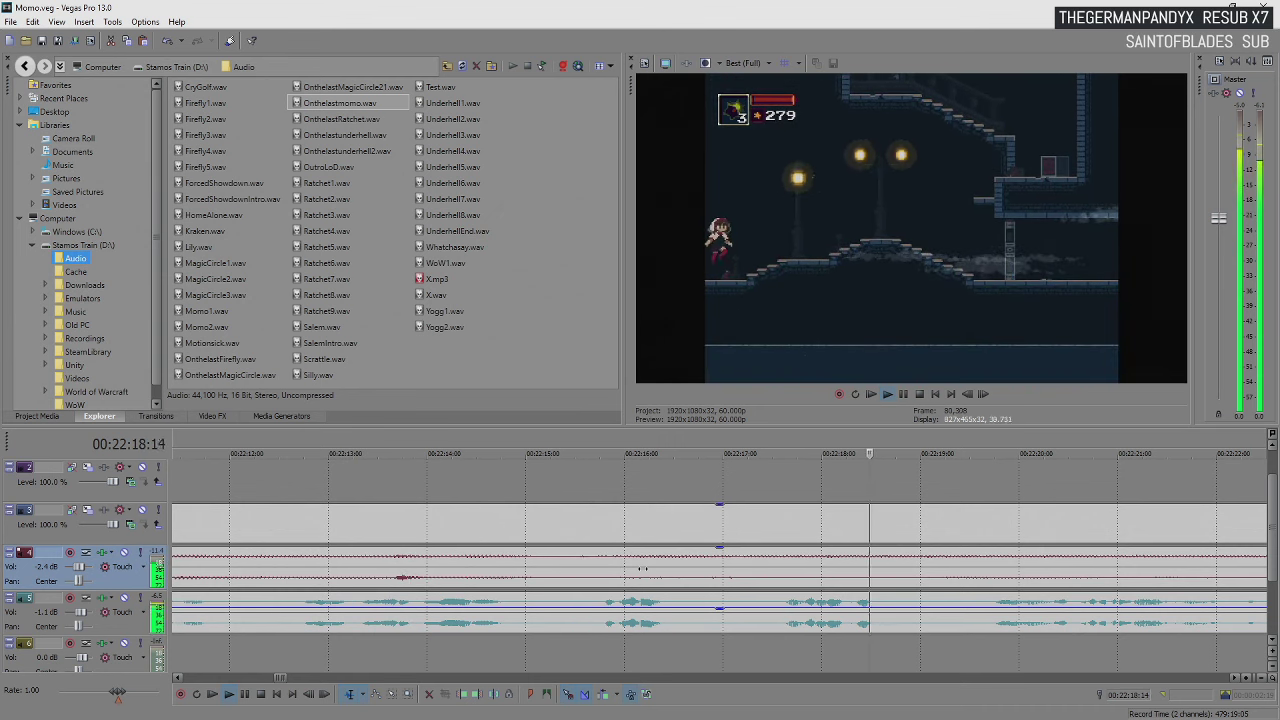
click(845, 524)
scroll(845, 524, up, 2)
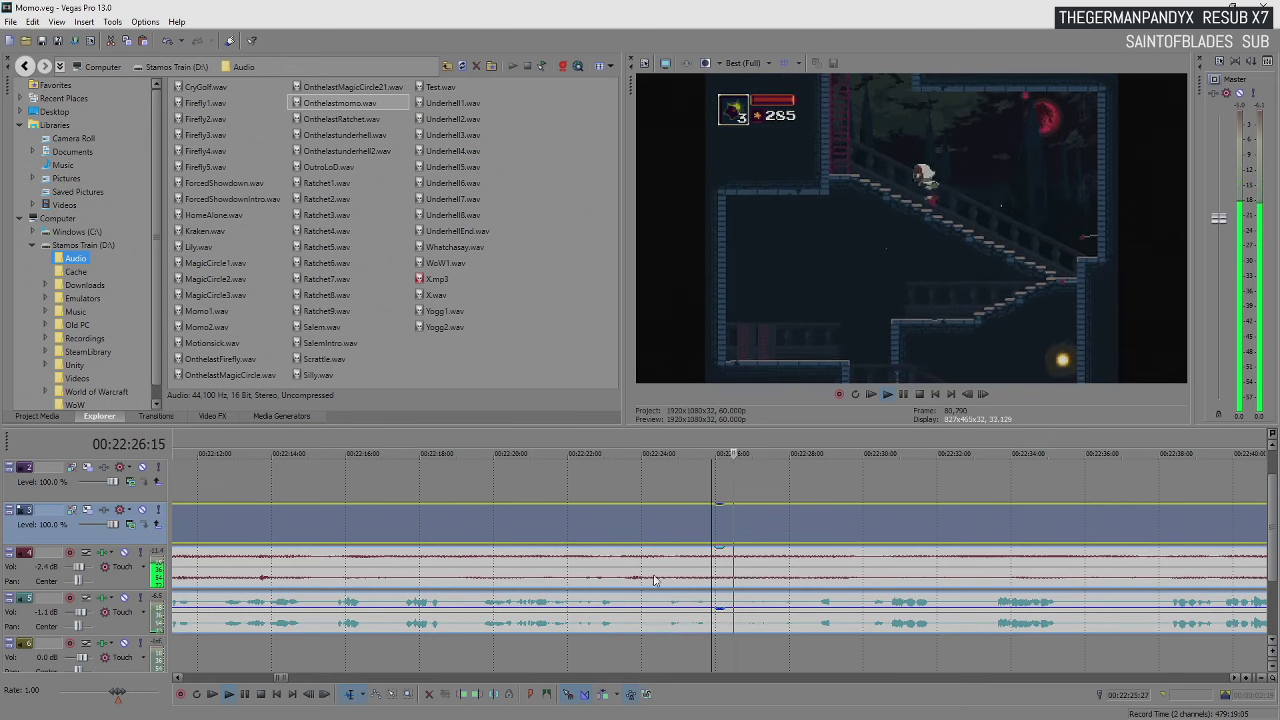
click(722, 612)
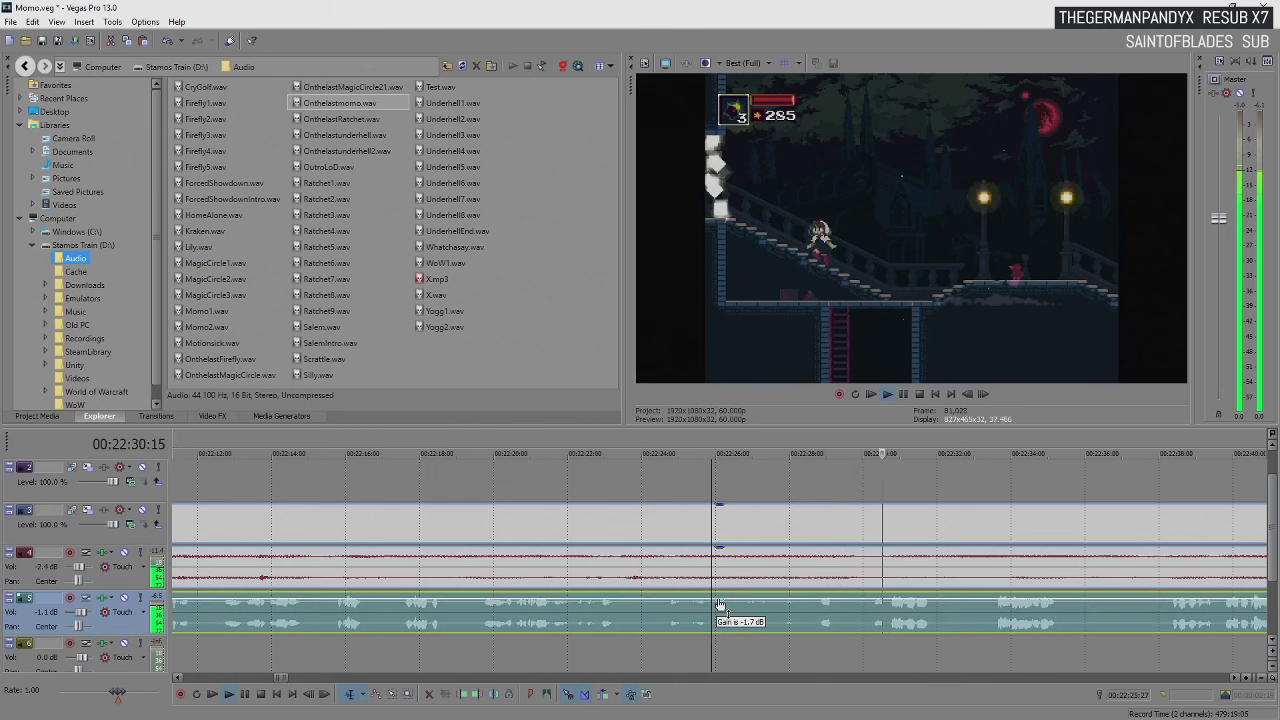
drag(720, 605, 735, 613)
Review the gameplay and voice audio from about 00:22:30 to about 00:23:15, replaying the part from about 00:22:43
scroll(735, 613, down, 5)
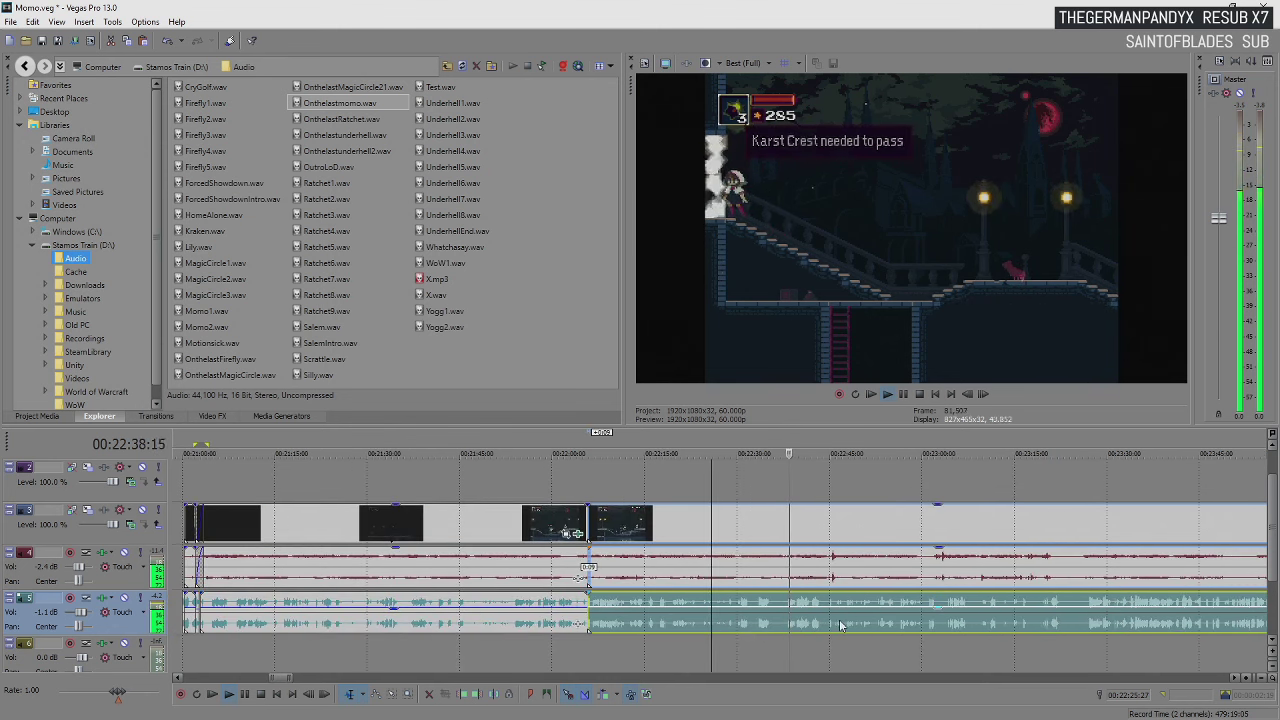
scroll(537, 617, up, 3)
scroll(537, 617, down, 3)
scroll(880, 625, up, 2)
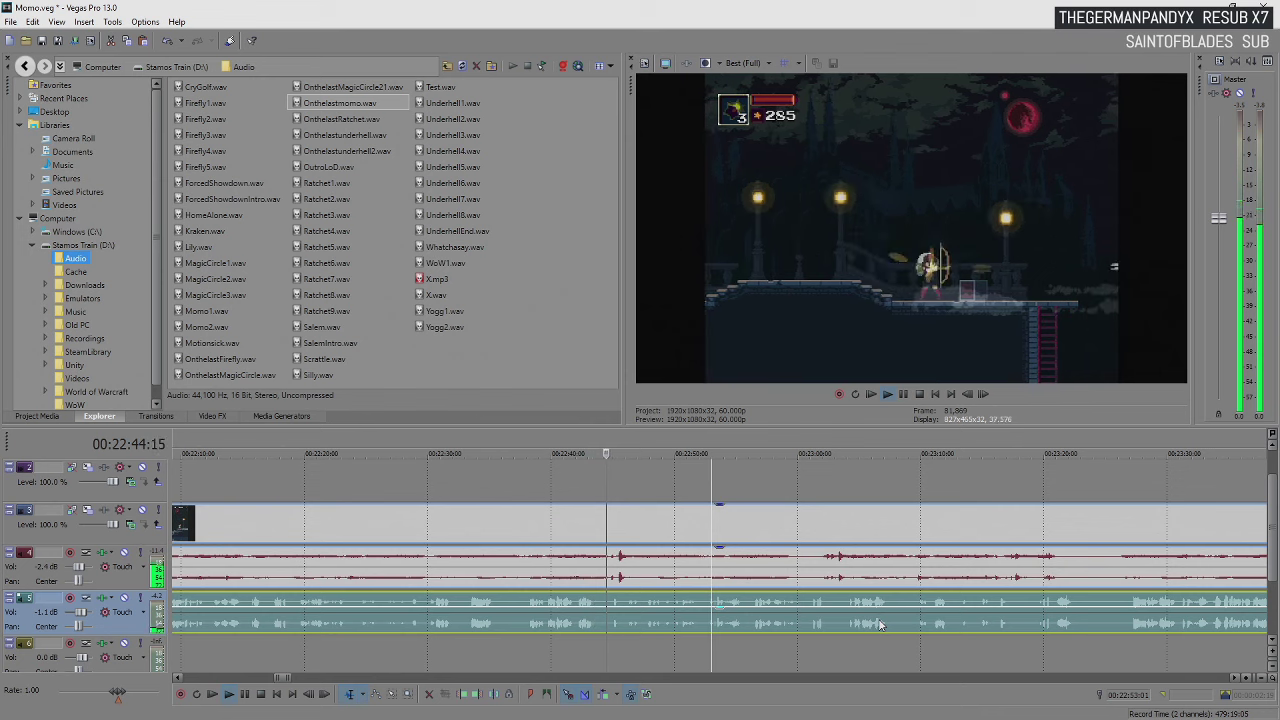
key(Return)
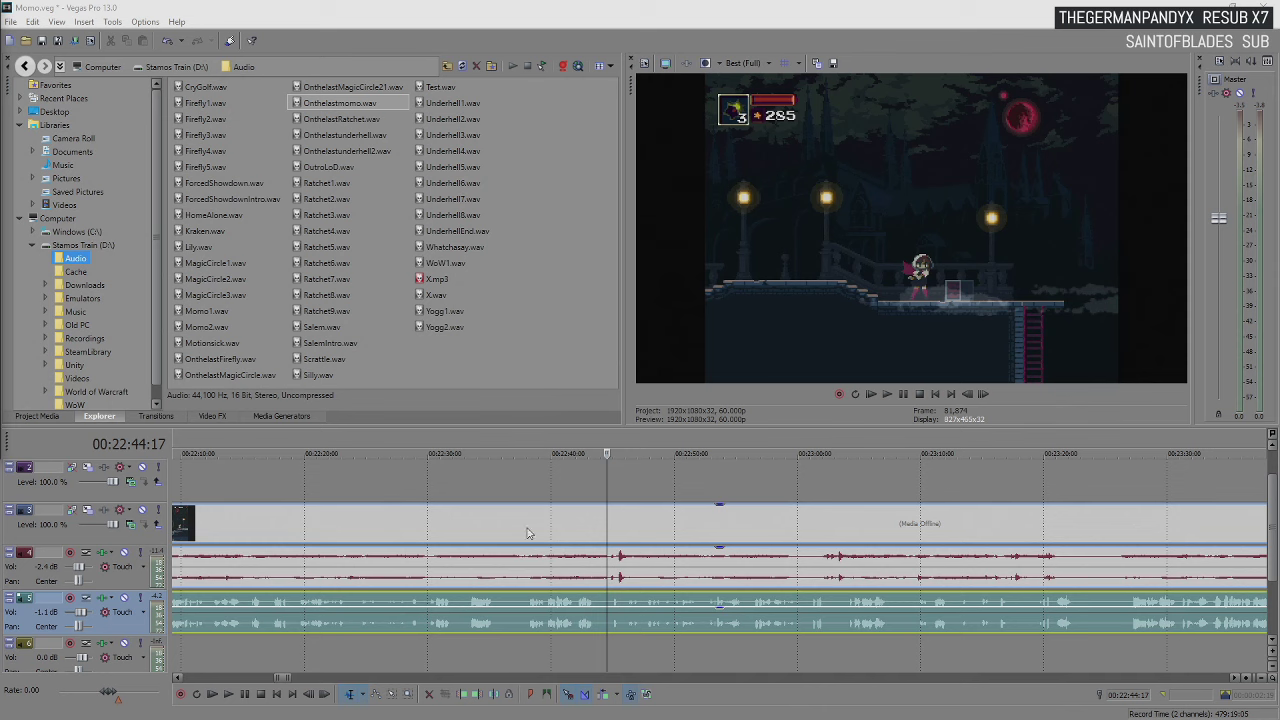
click(595, 622)
key(space)
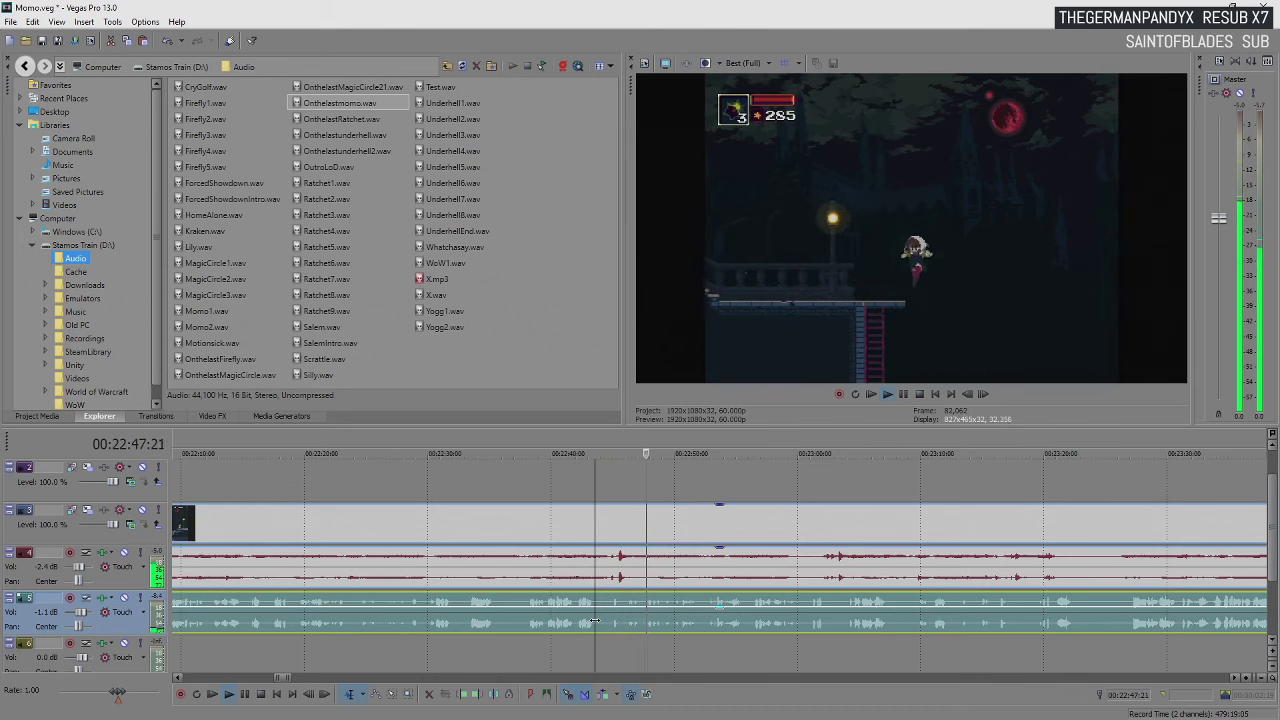
key(Return)
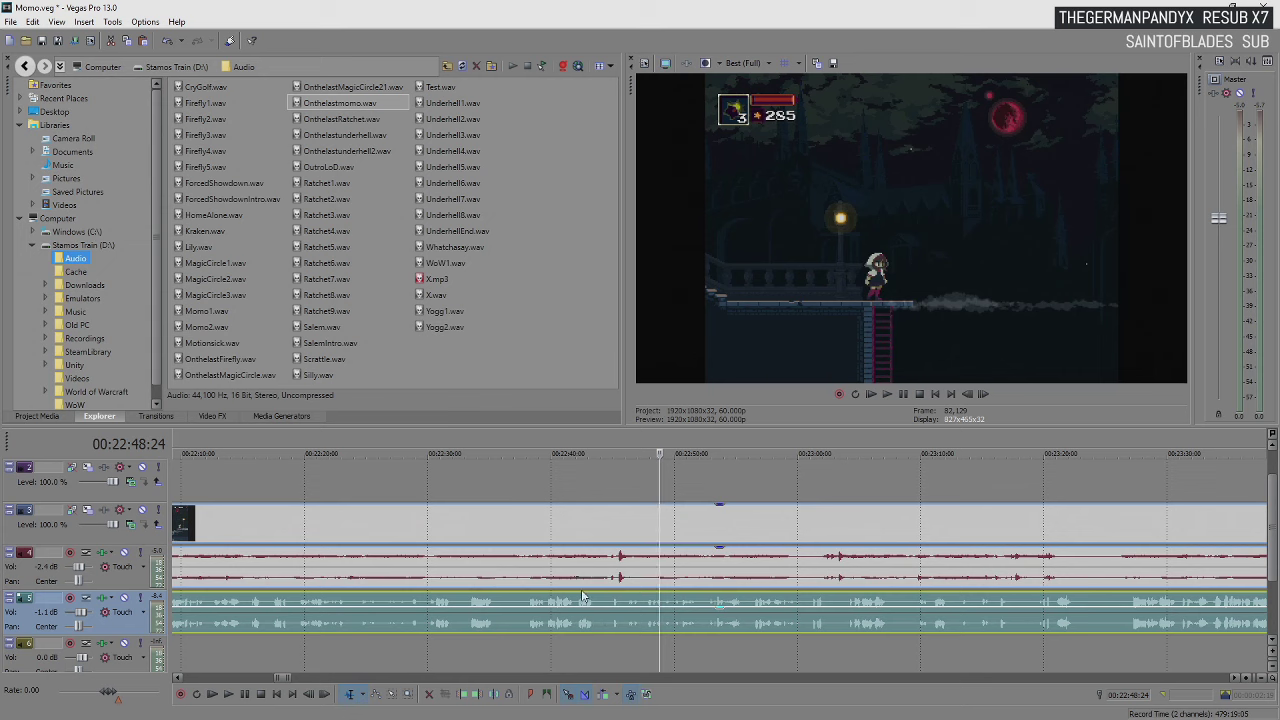
key(Return)
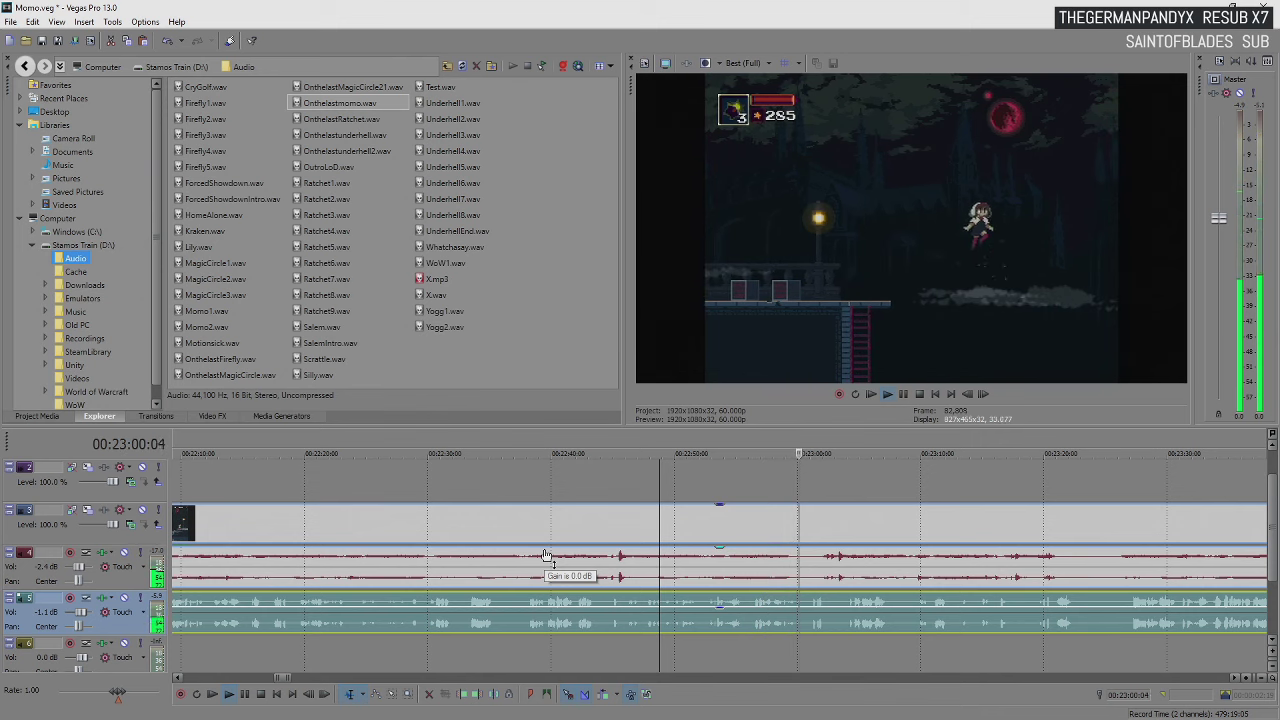
key(Return)
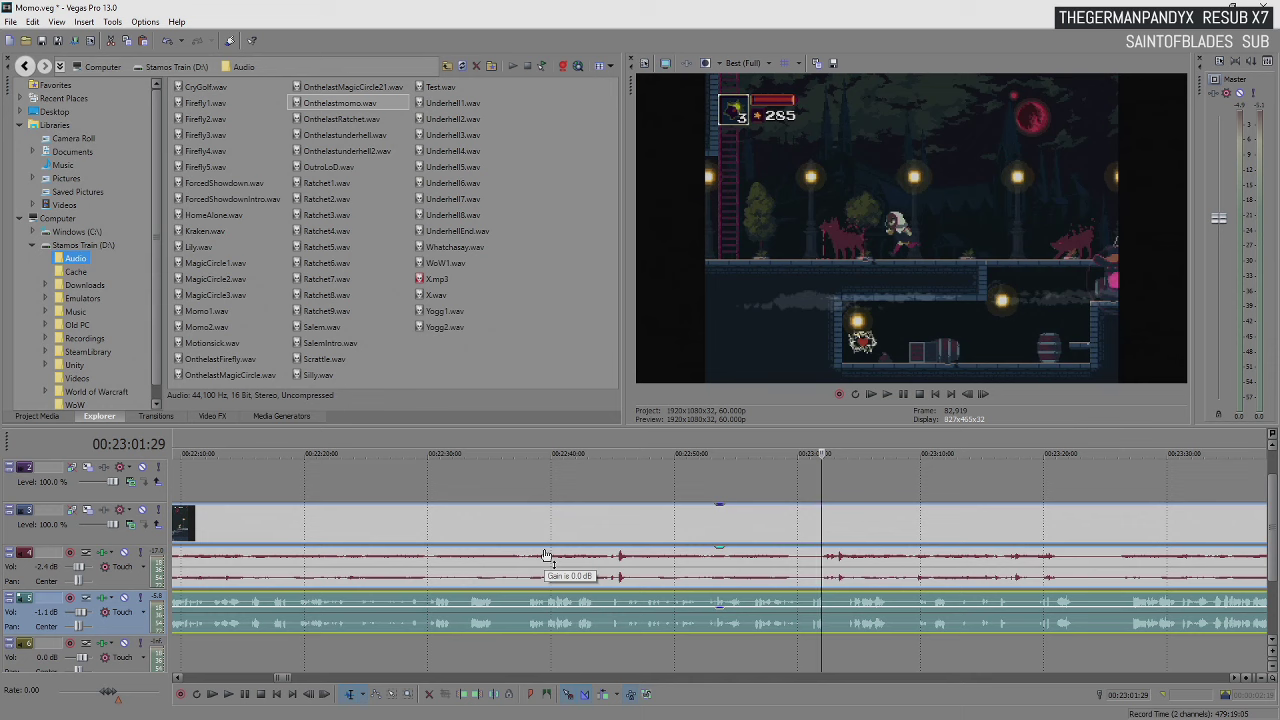
key(space)
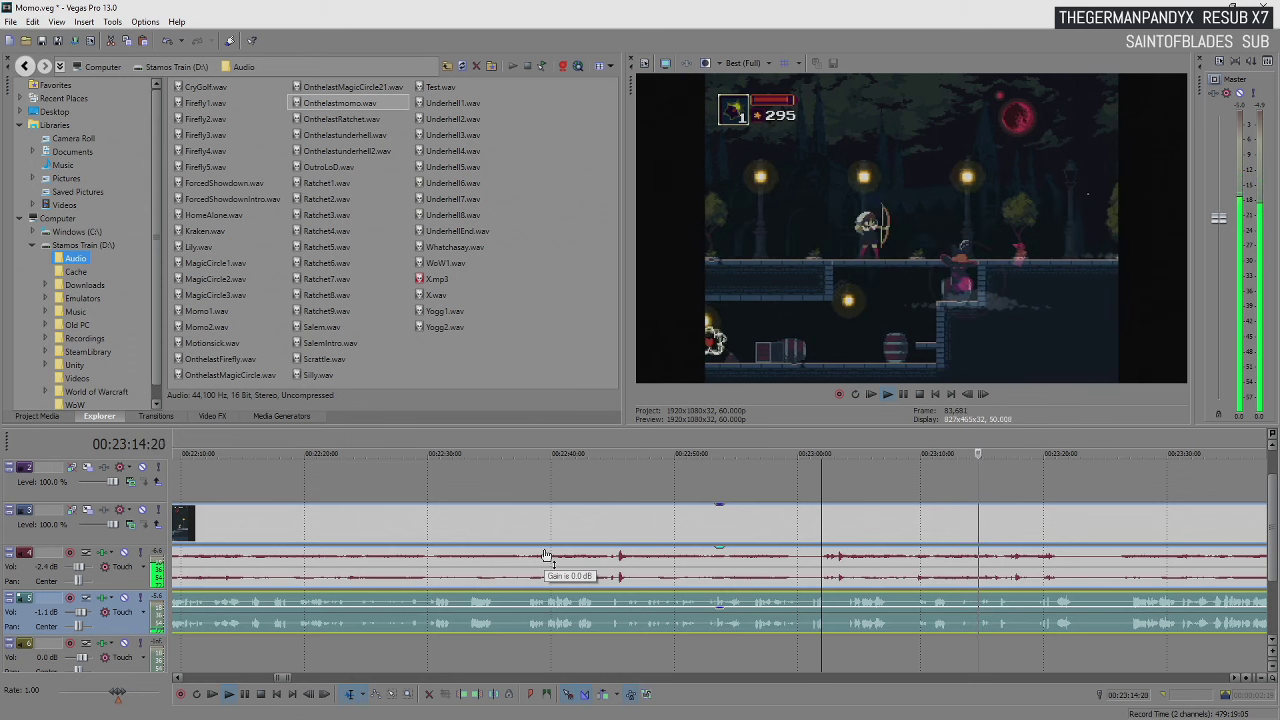
key(Return)
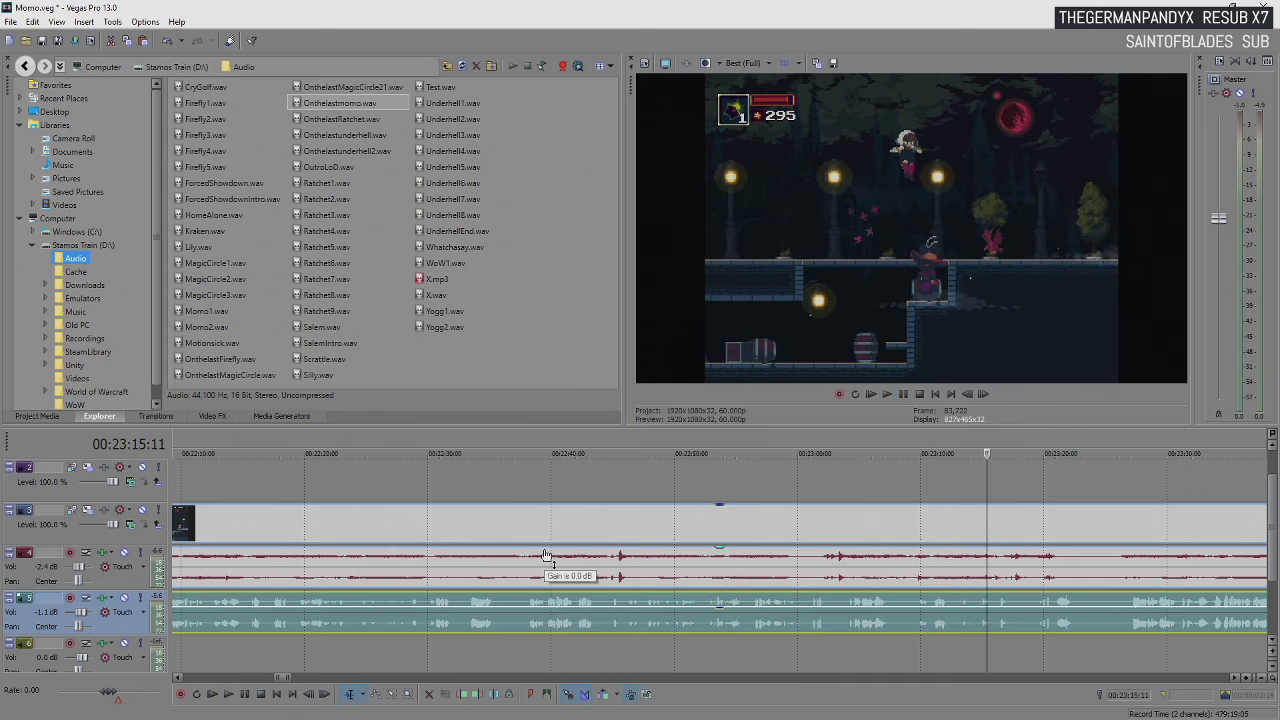
Split the main video, game audio and voice audio at about 00:23:21:25, and trim about 5 seconds off the start of the clips that follow
key(Return)
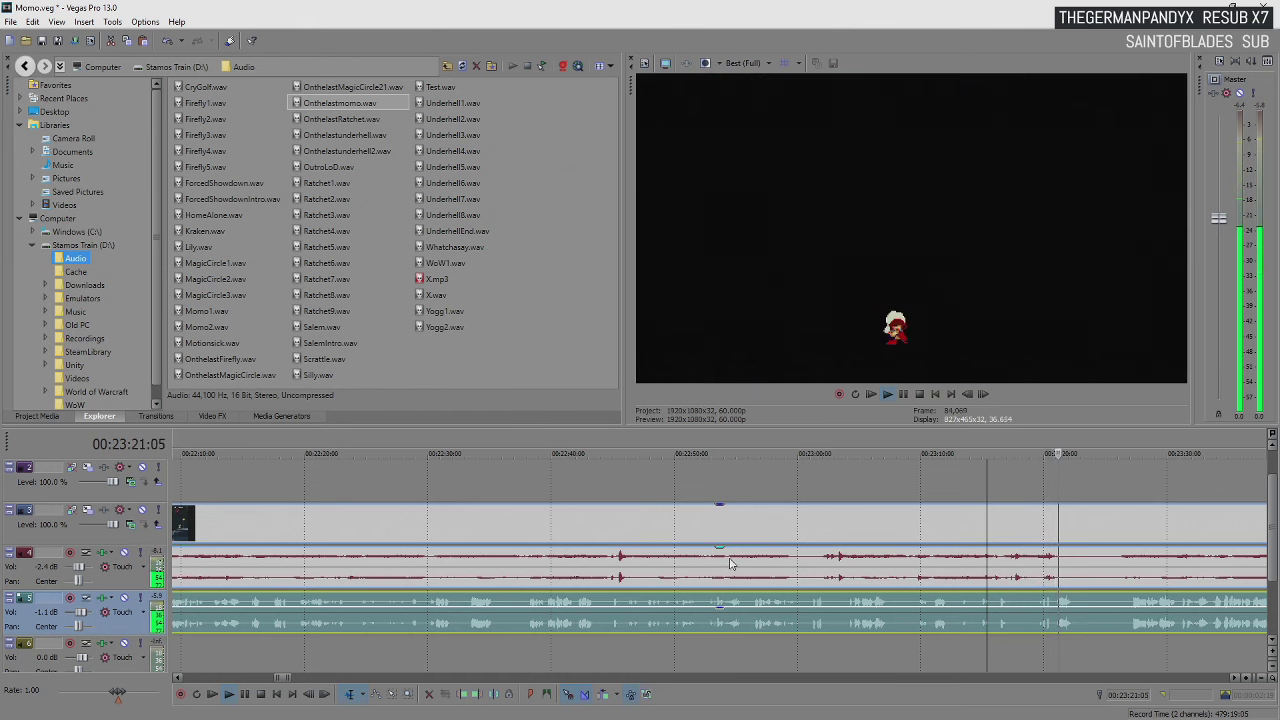
key(Return)
click(1082, 540)
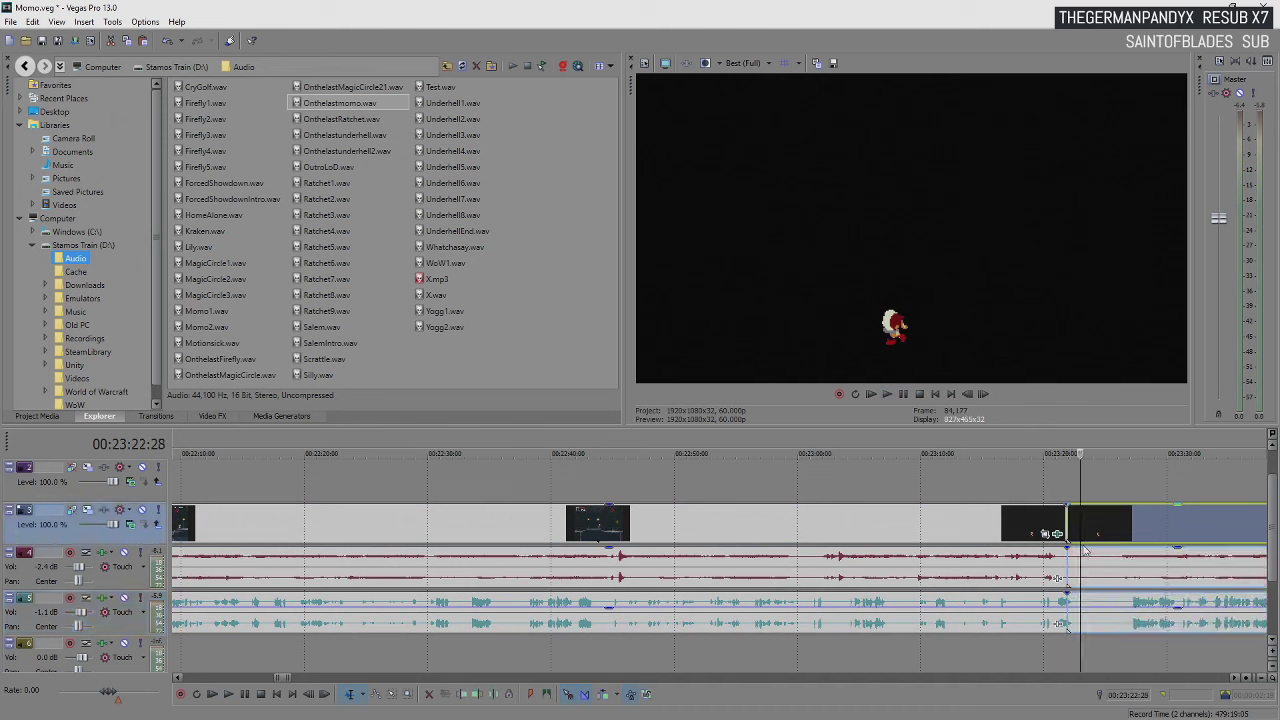
click(1087, 612)
drag(1065, 527, 1136, 545)
key(space)
scroll(1136, 545, up, 6)
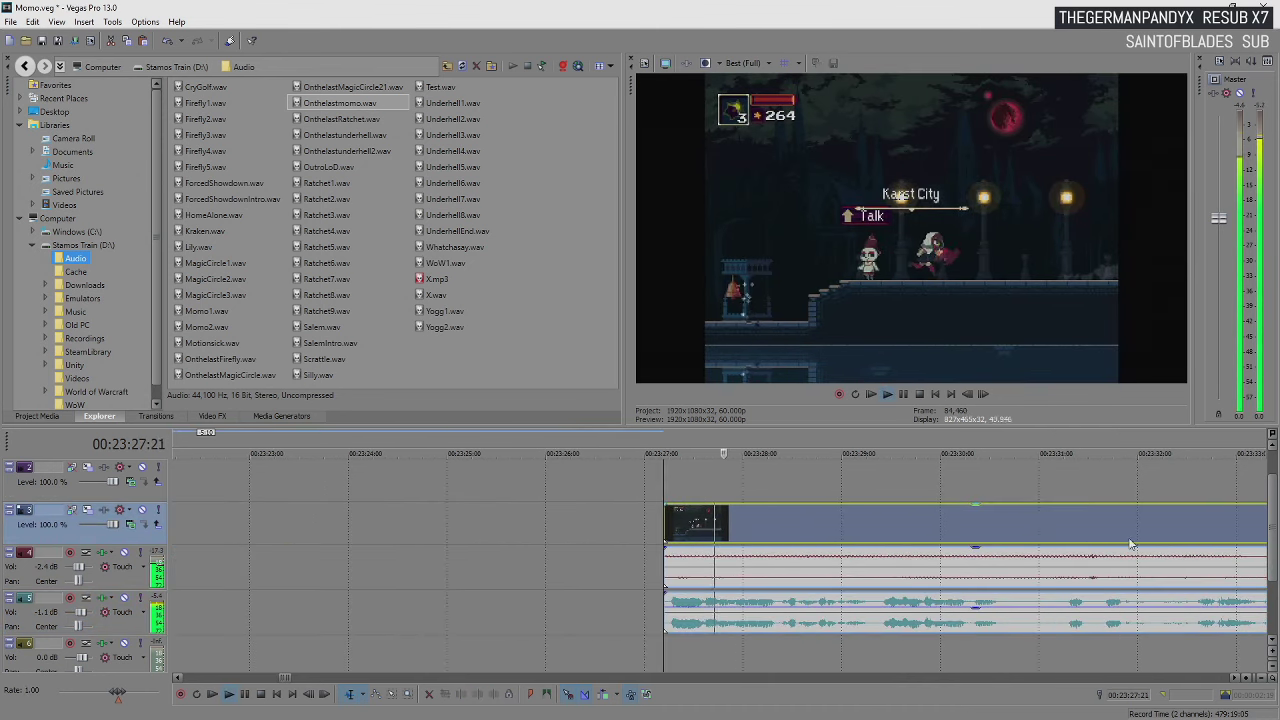
scroll(718, 527, down, 4)
key(space)
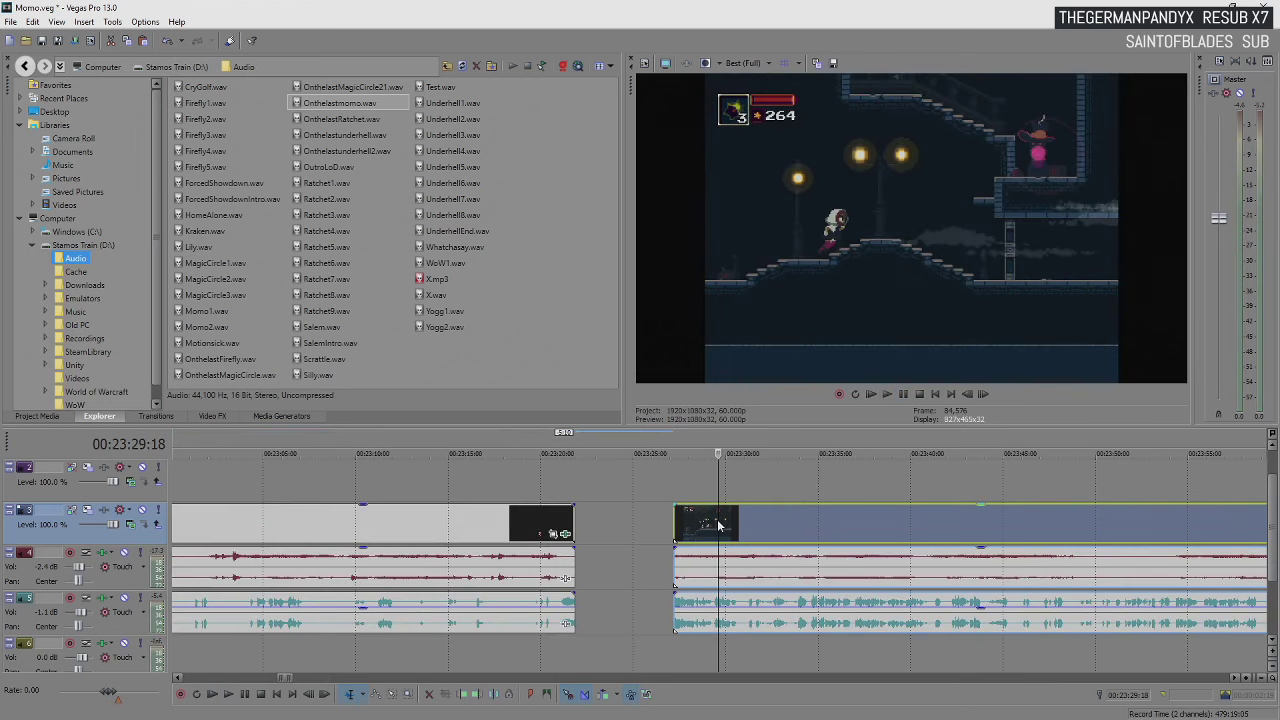
Move the trimmed clips back to close the gap at about 00:23:21:25, and play across the join
drag(705, 527, 600, 528)
scroll(600, 528, up, 6)
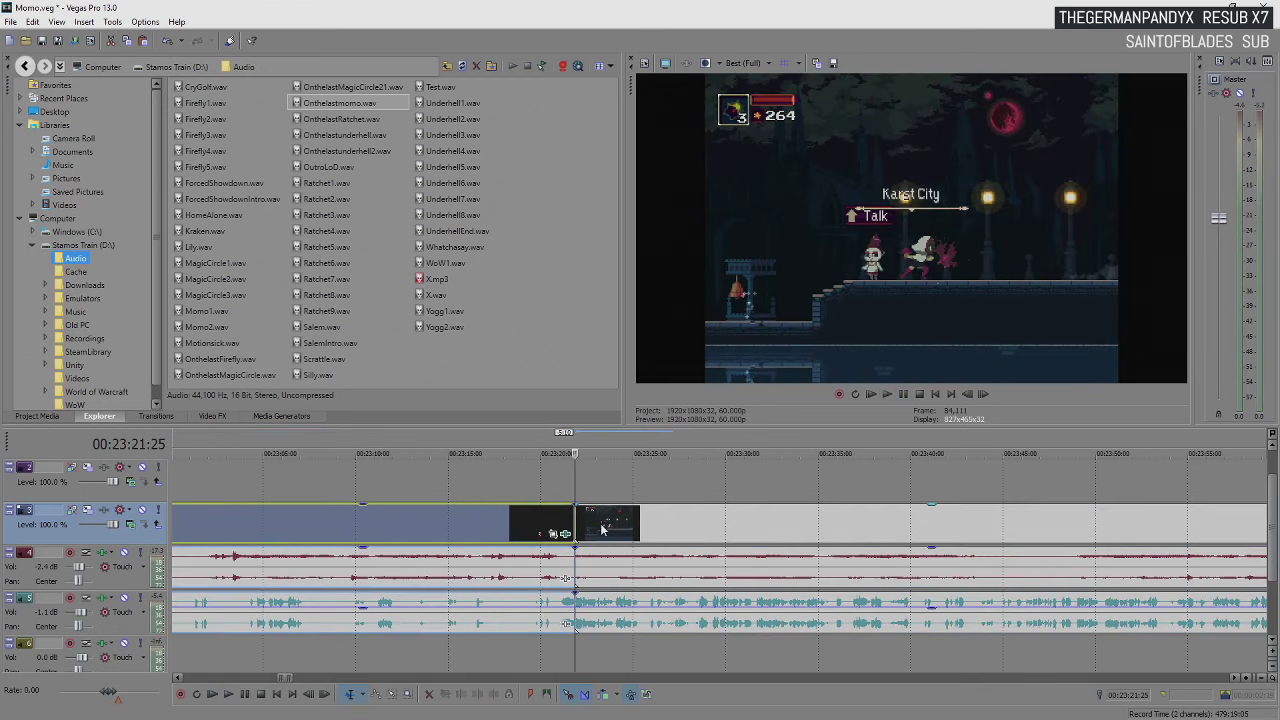
scroll(733, 543, up, 2)
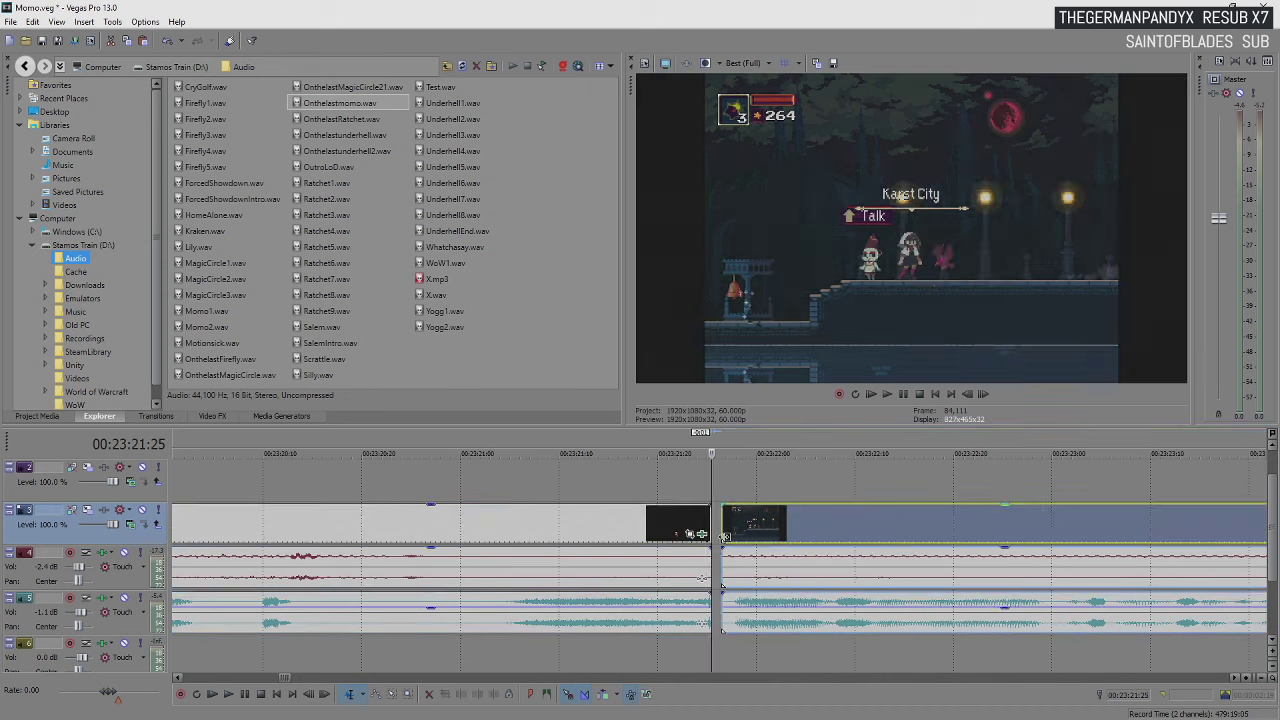
click(627, 528)
key(space)
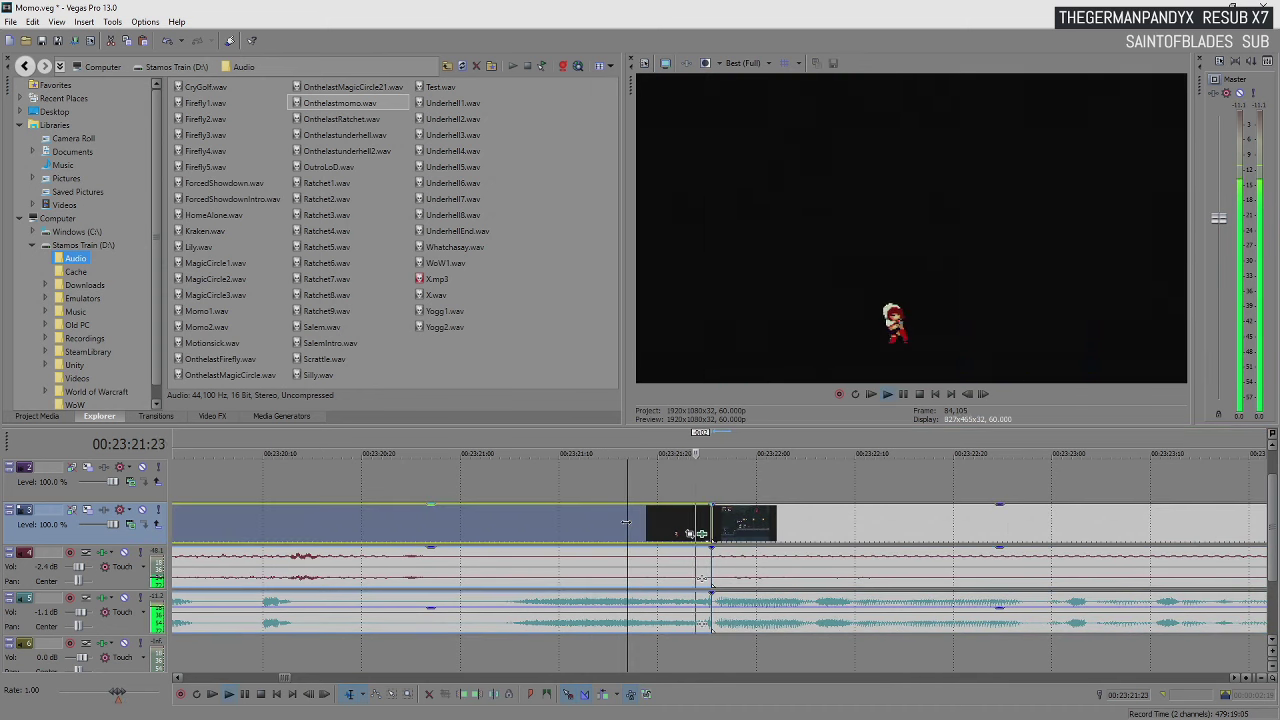
scroll(715, 587, down, 6)
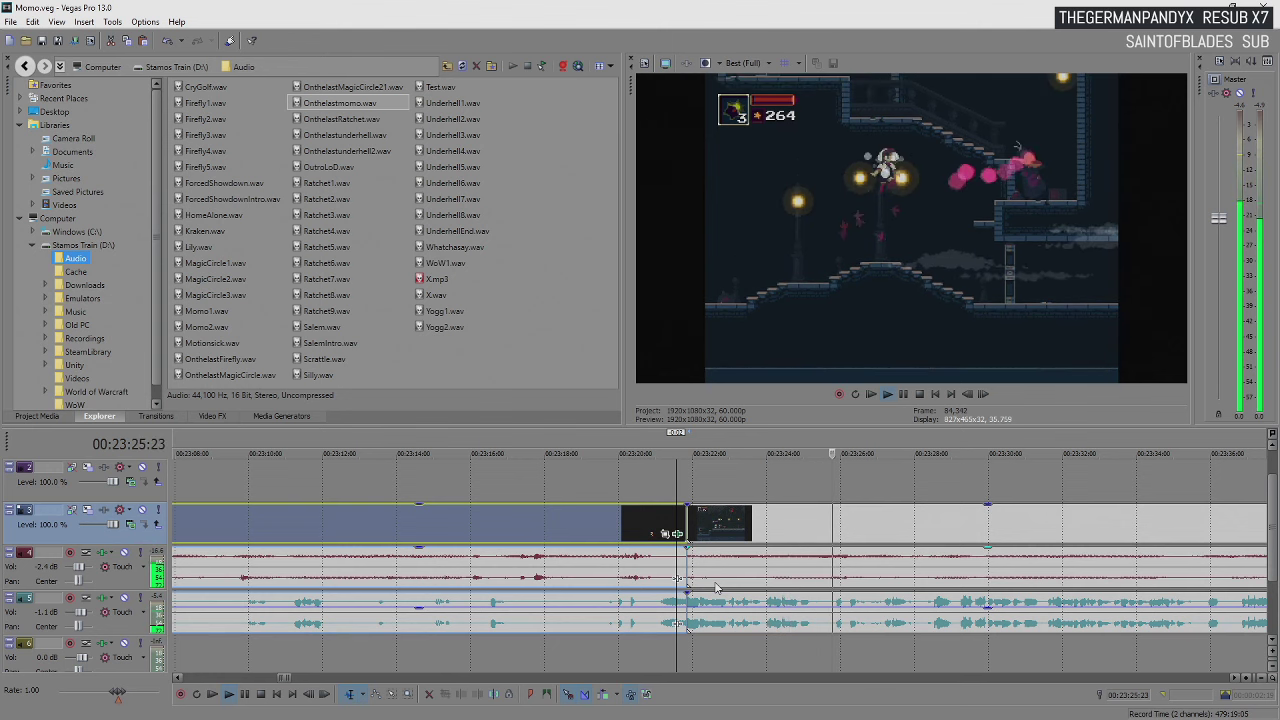
key(space)
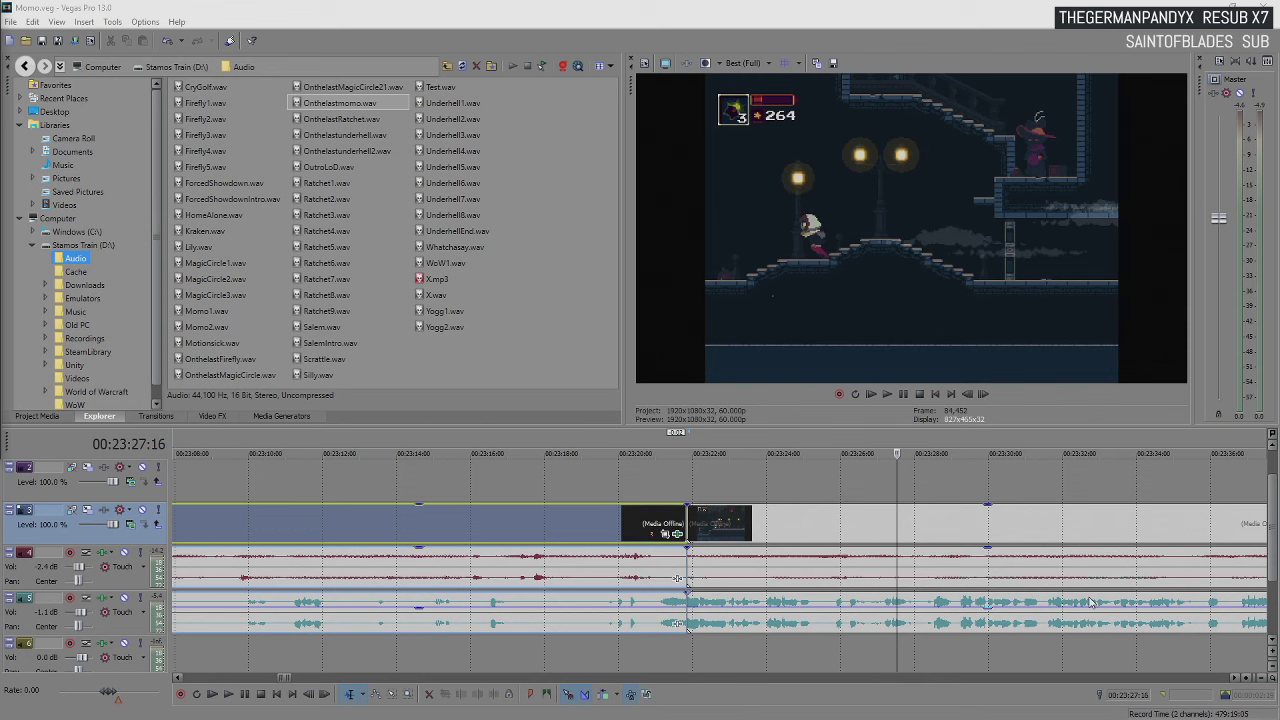
Review the gameplay and voice audio from about 00:23:27 to about 00:24:11
click(885, 622)
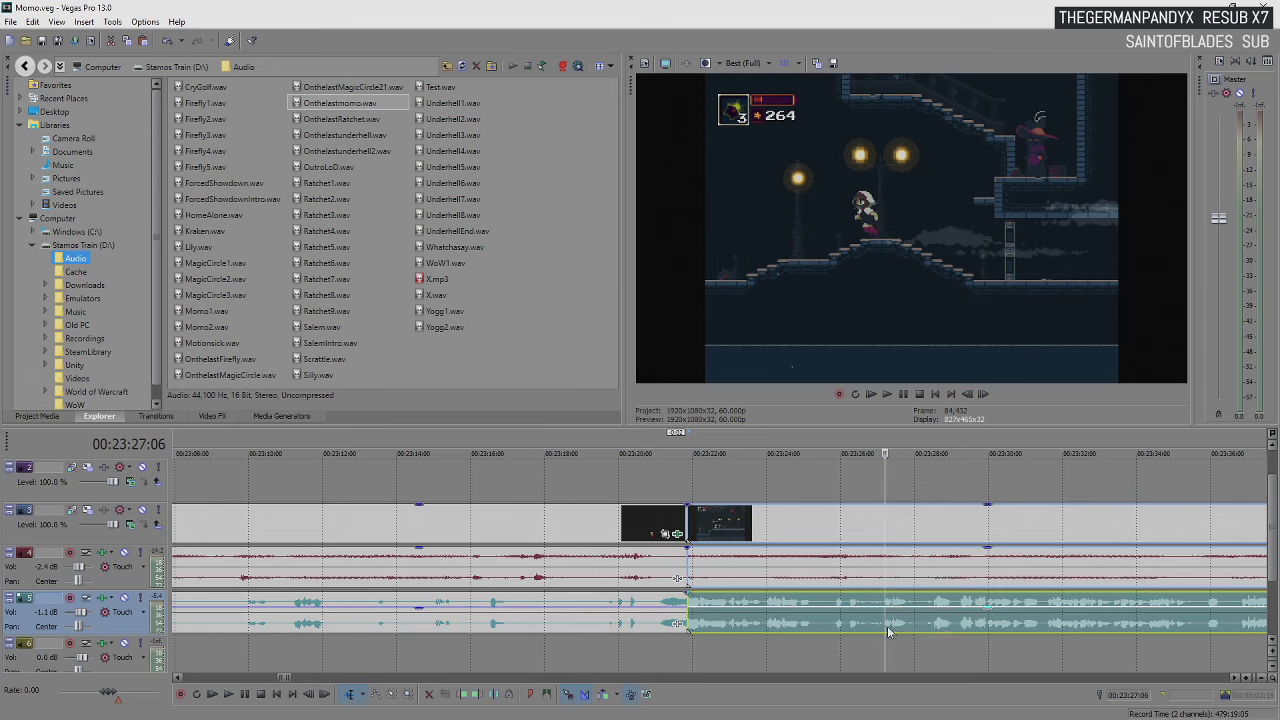
click(883, 620)
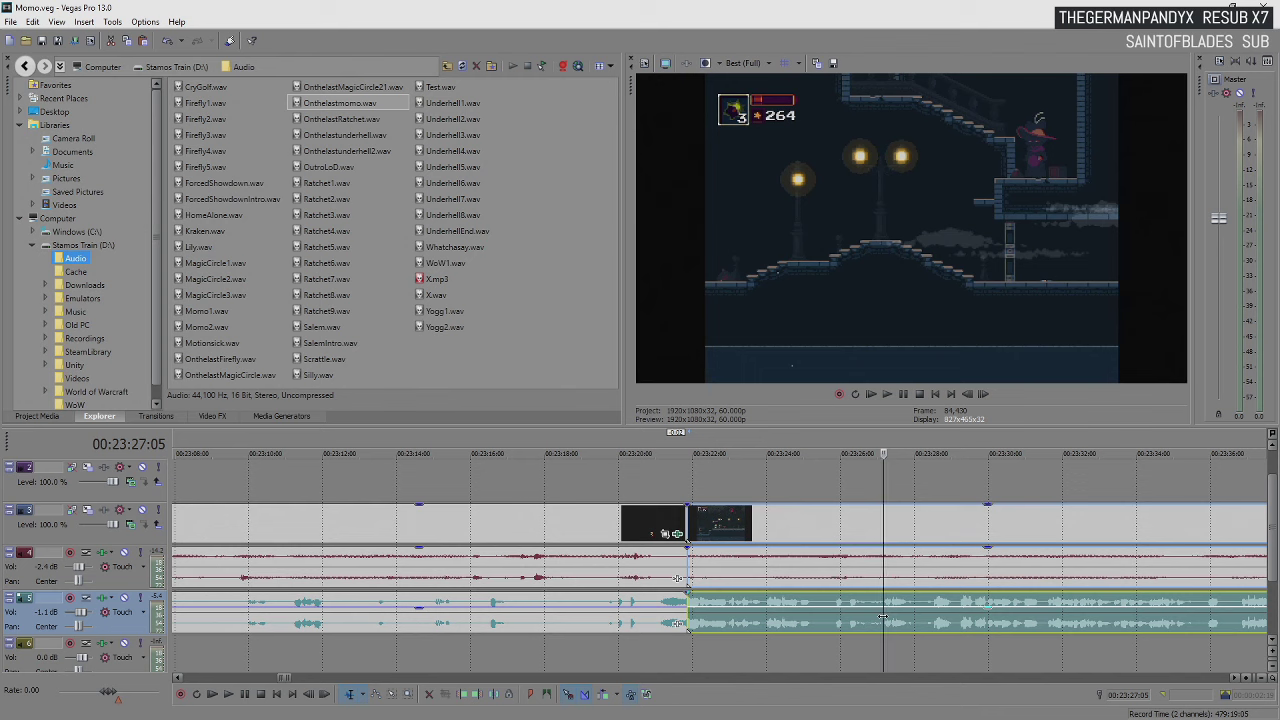
key(space)
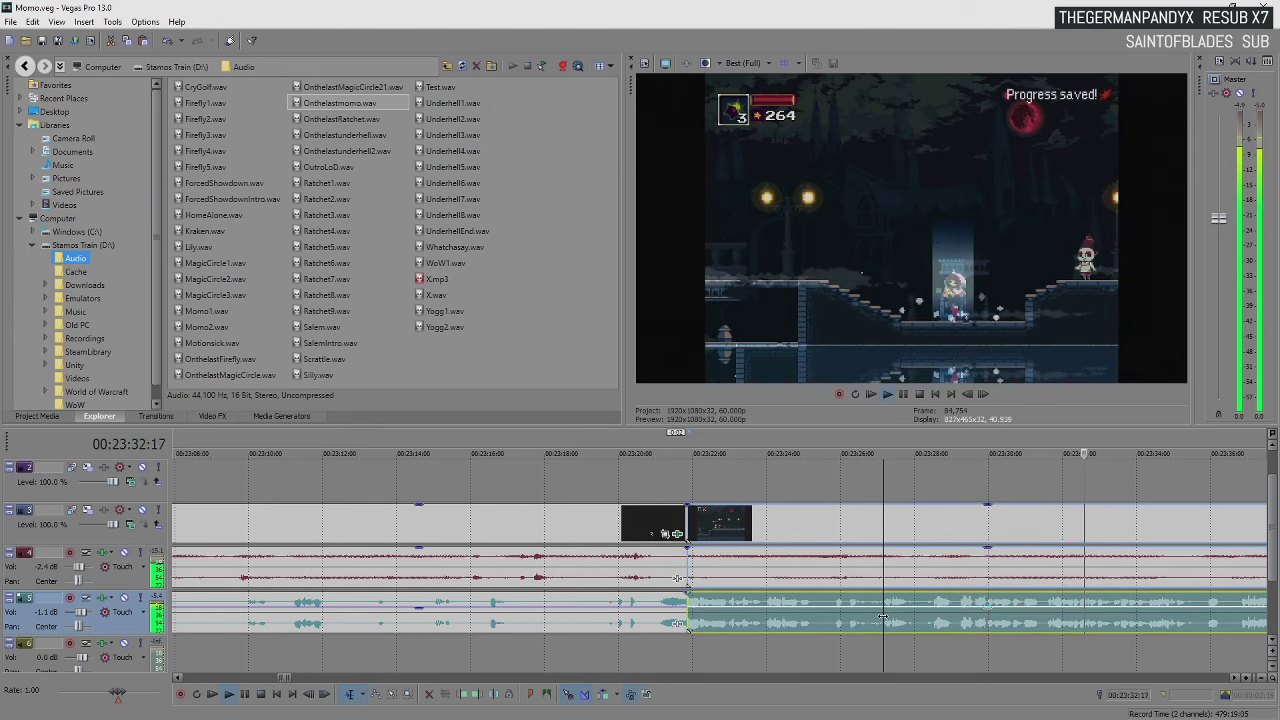
scroll(860, 620, down, 3)
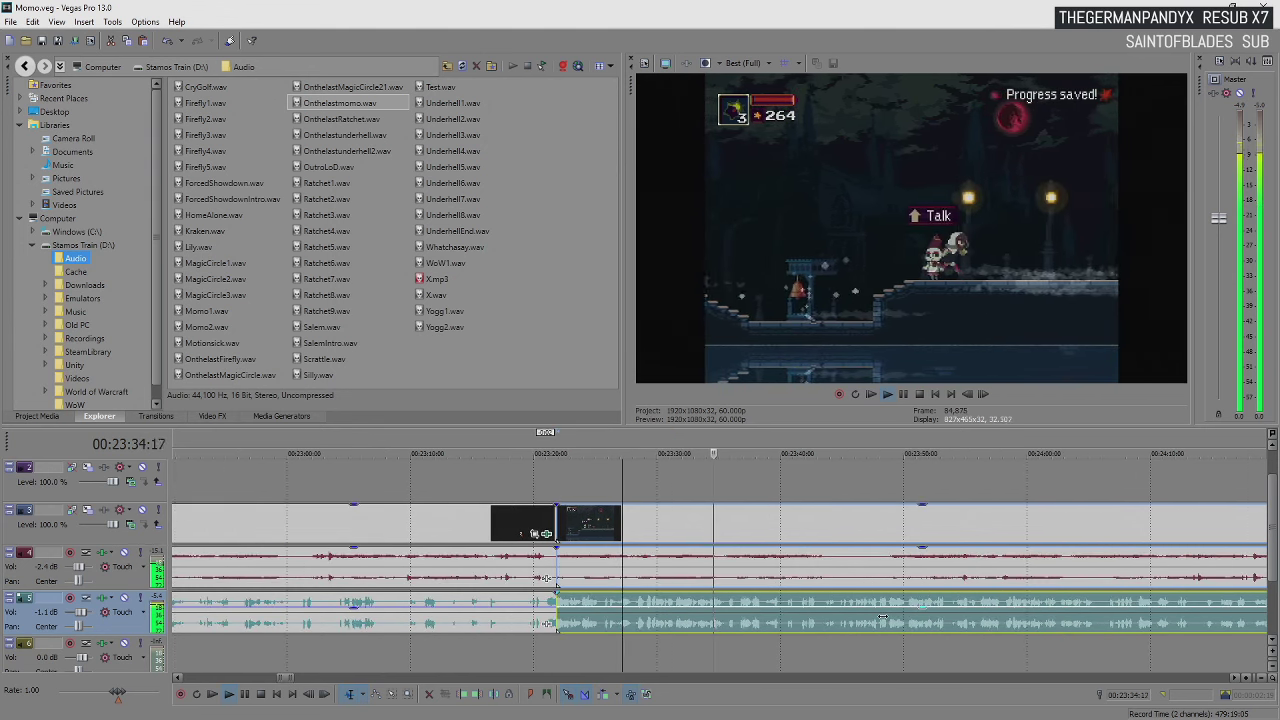
scroll(843, 627, right, 3)
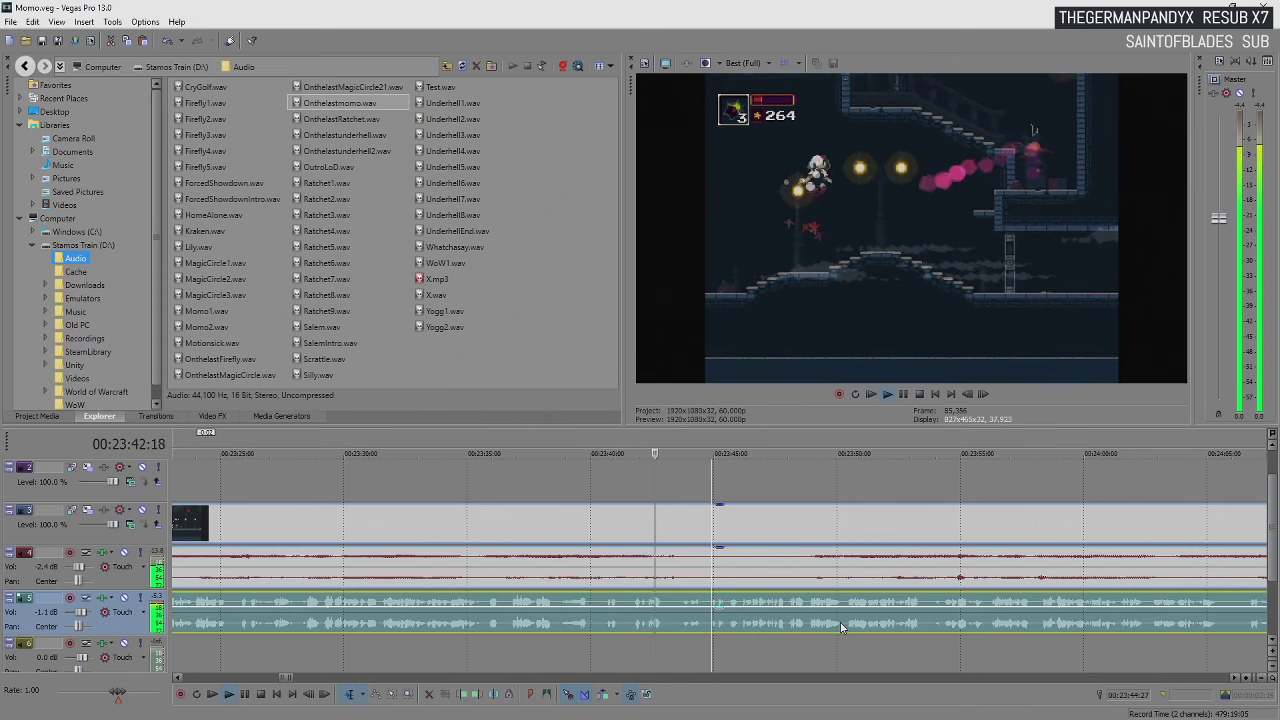
key(Return)
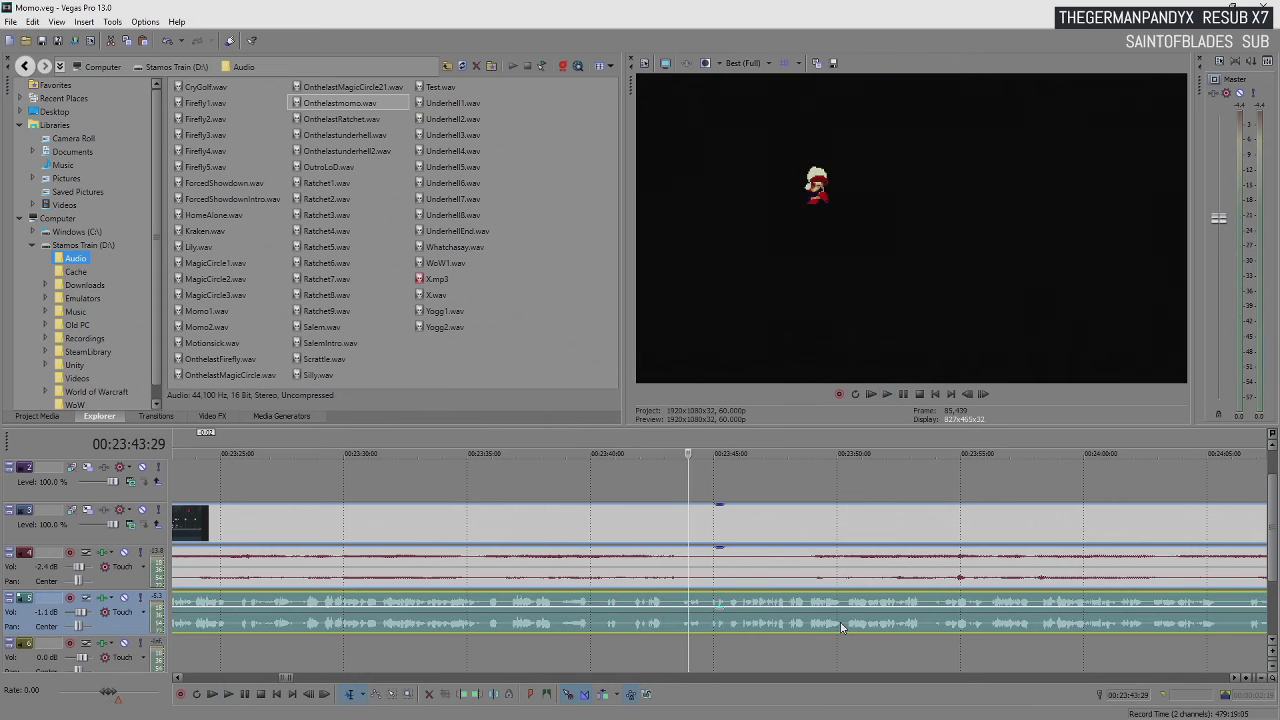
scroll(845, 627, down, 3)
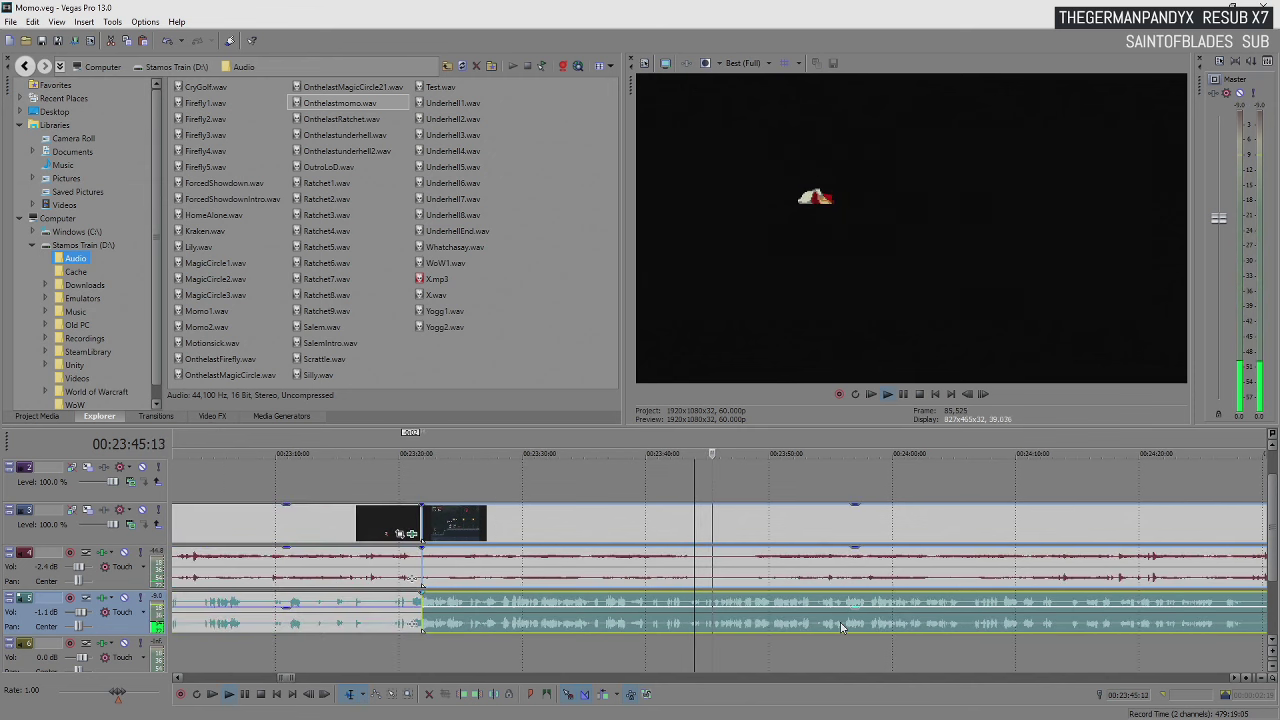
scroll(853, 627, up, 2)
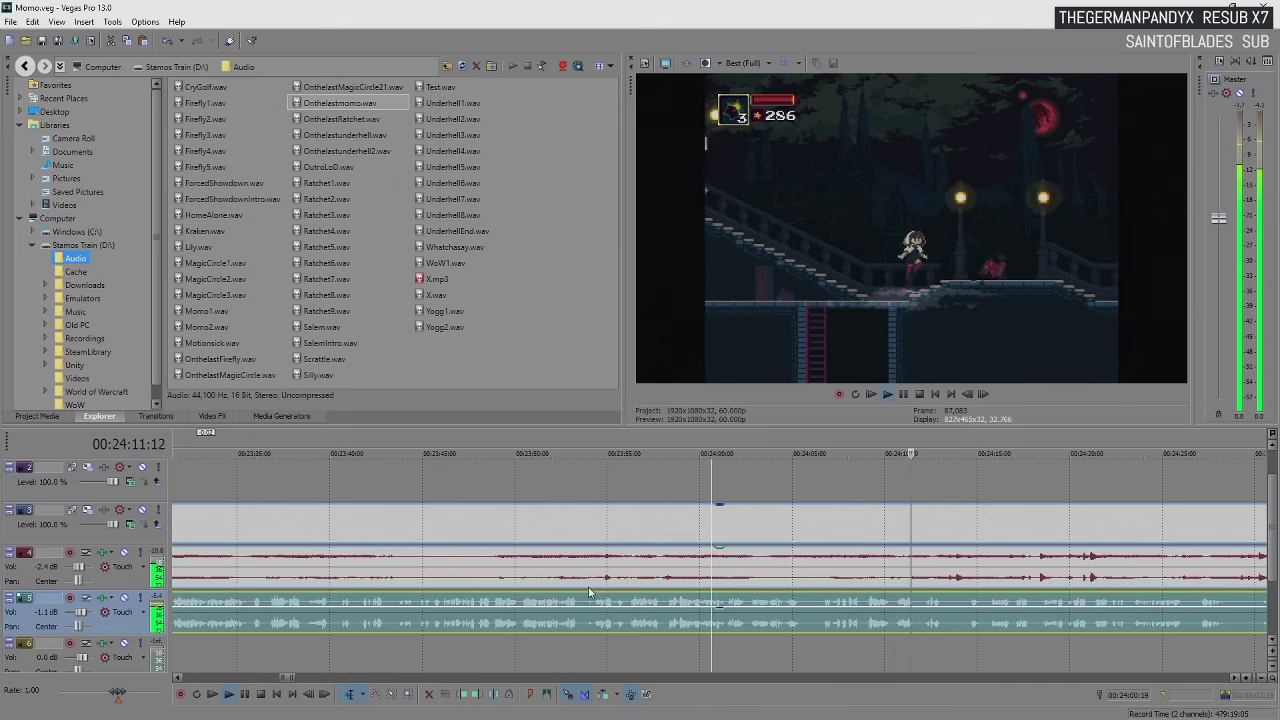
key(Return)
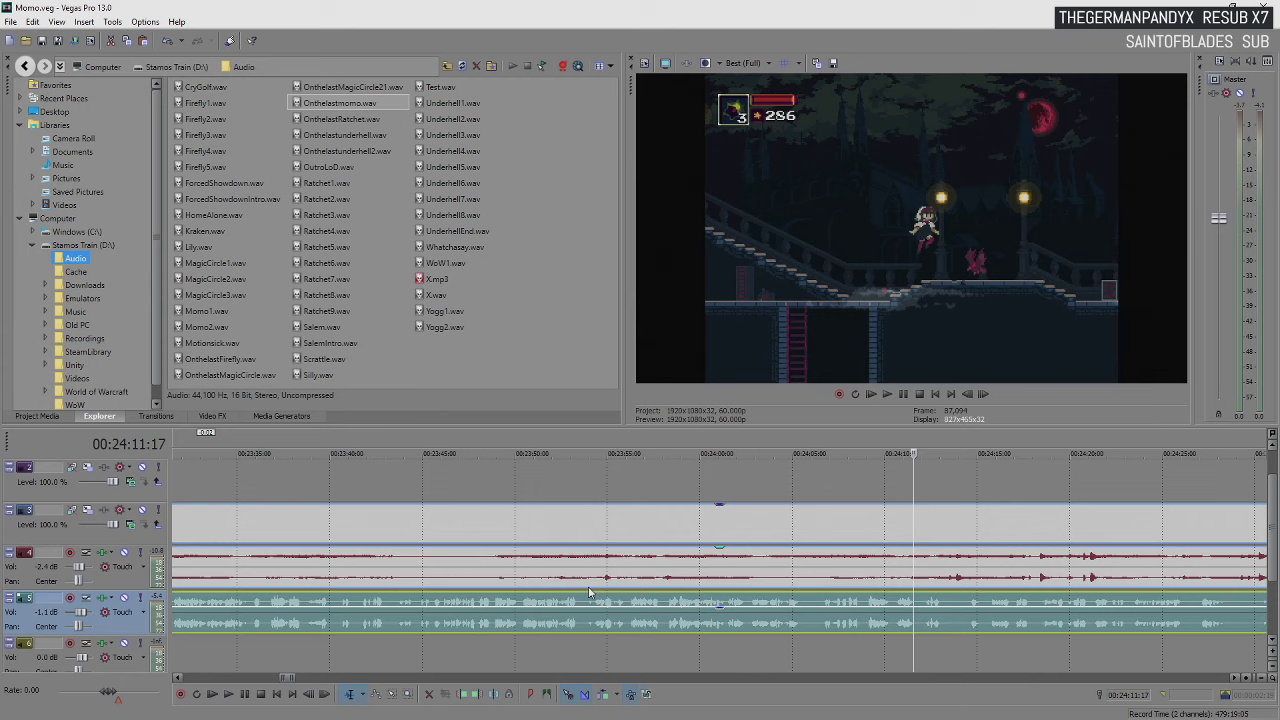
Continue reviewing the gameplay and voice audio from about 00:24:11 to about 00:24:35, checking the voice clip's gain
scroll(870, 640, right, 3)
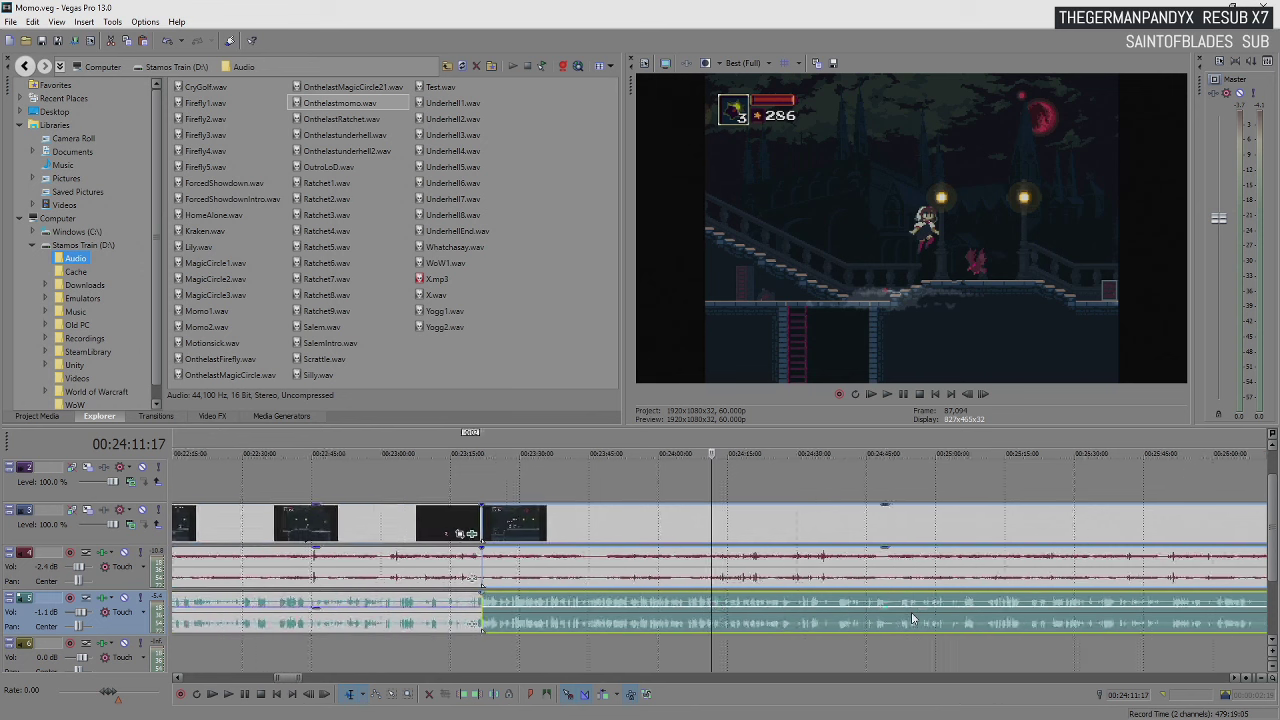
scroll(754, 625, down, 2)
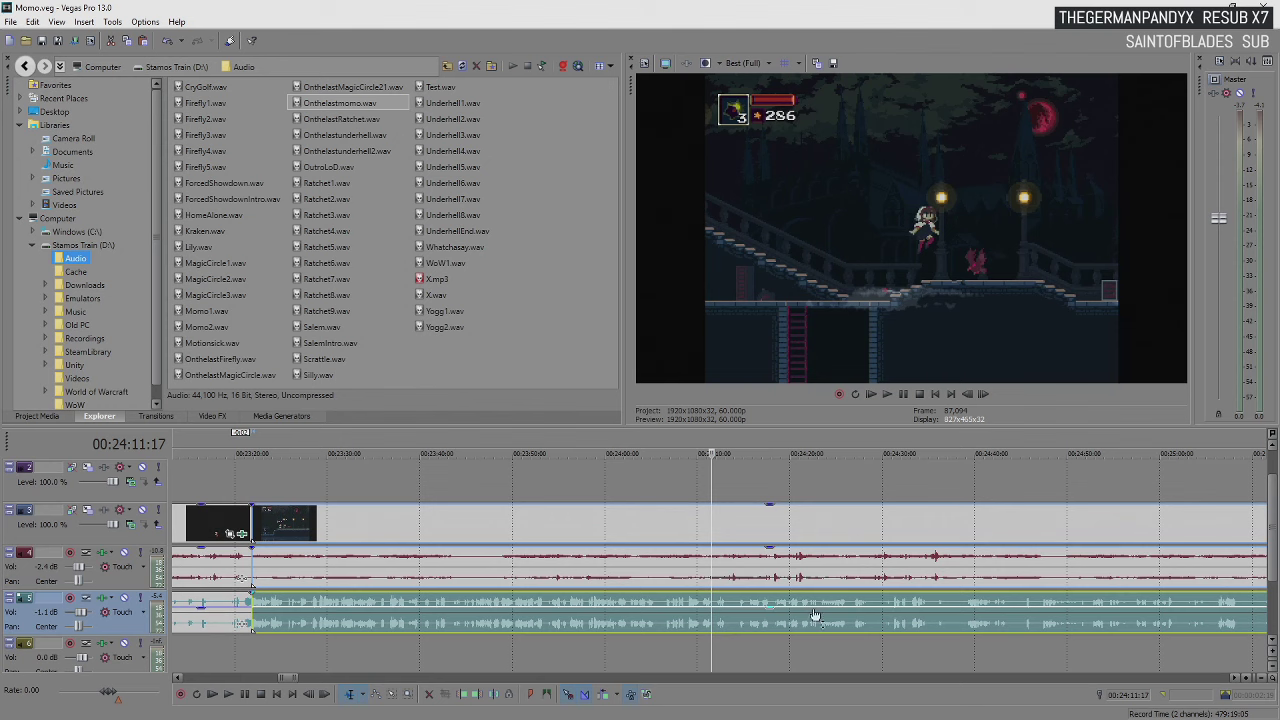
mouse_move(816, 614)
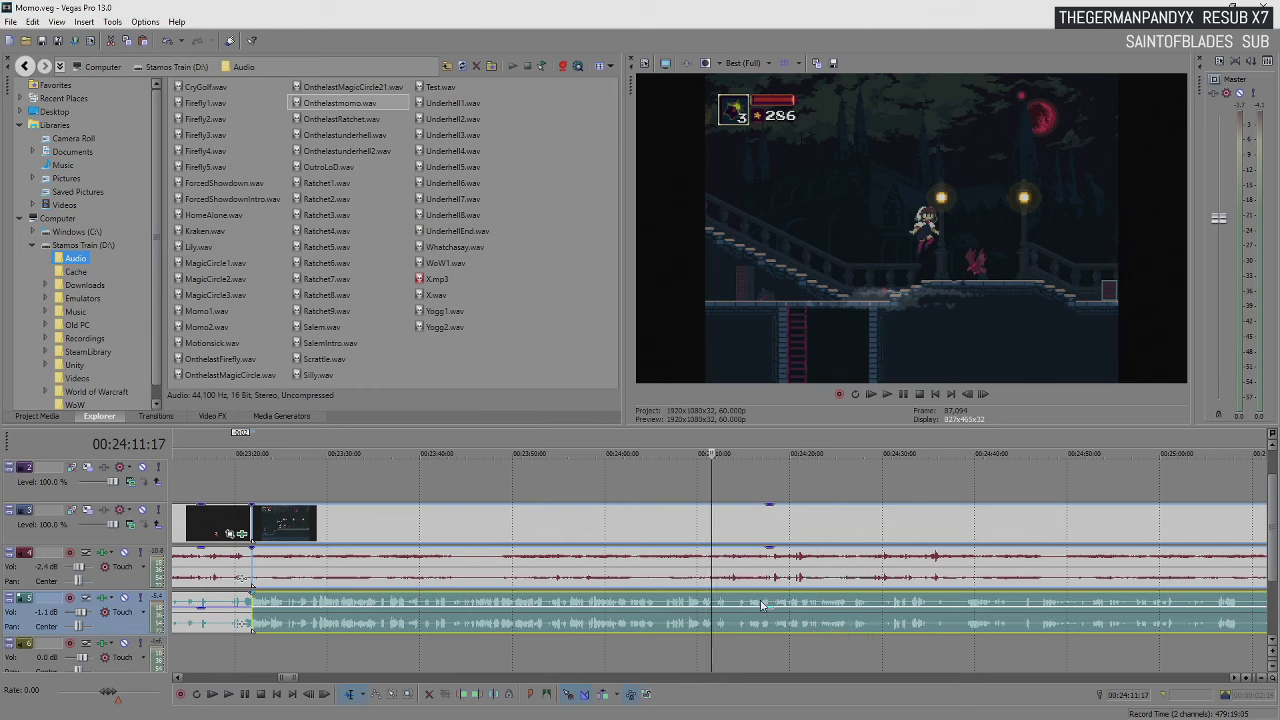
mouse_move(763, 609)
key(space)
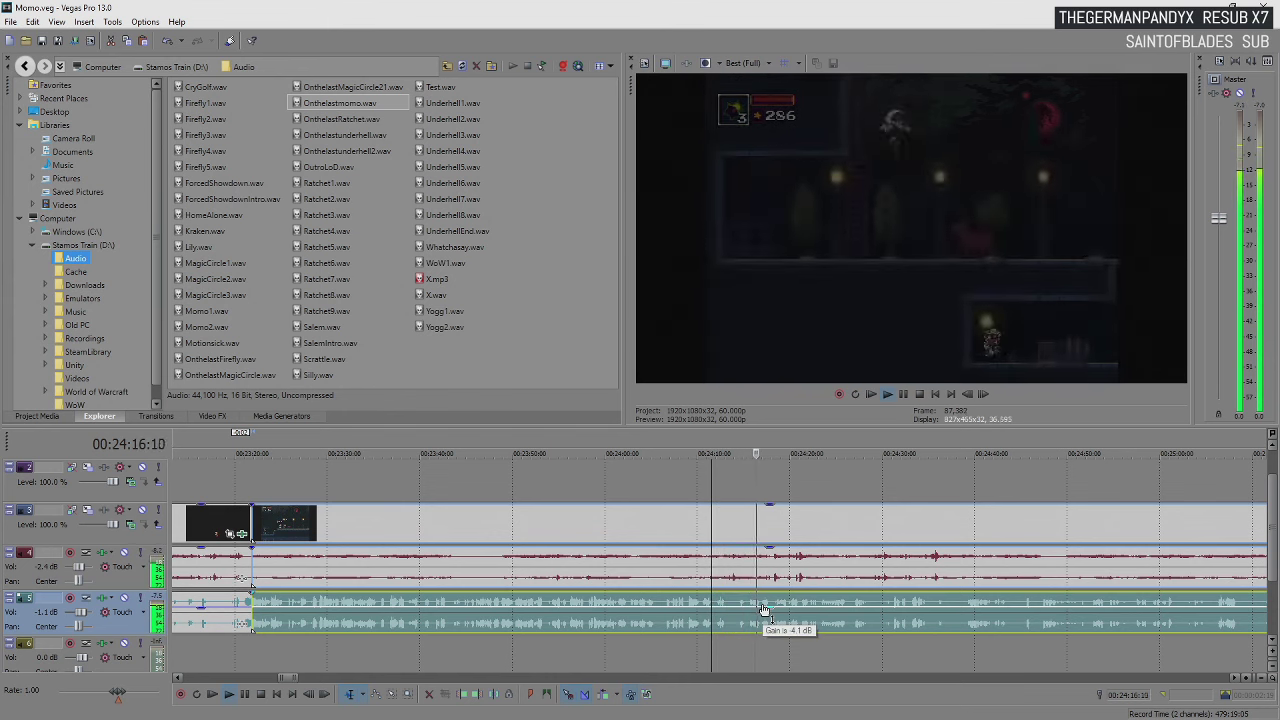
key(Return)
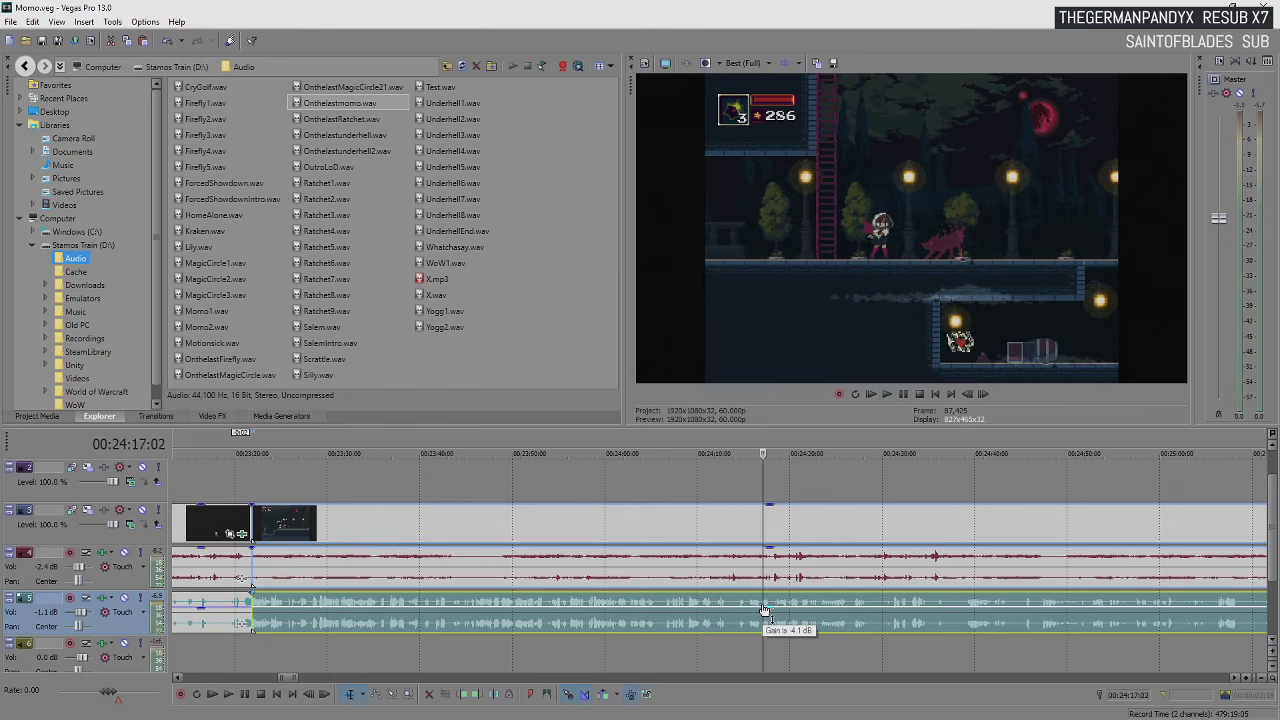
scroll(764, 605, up, 2)
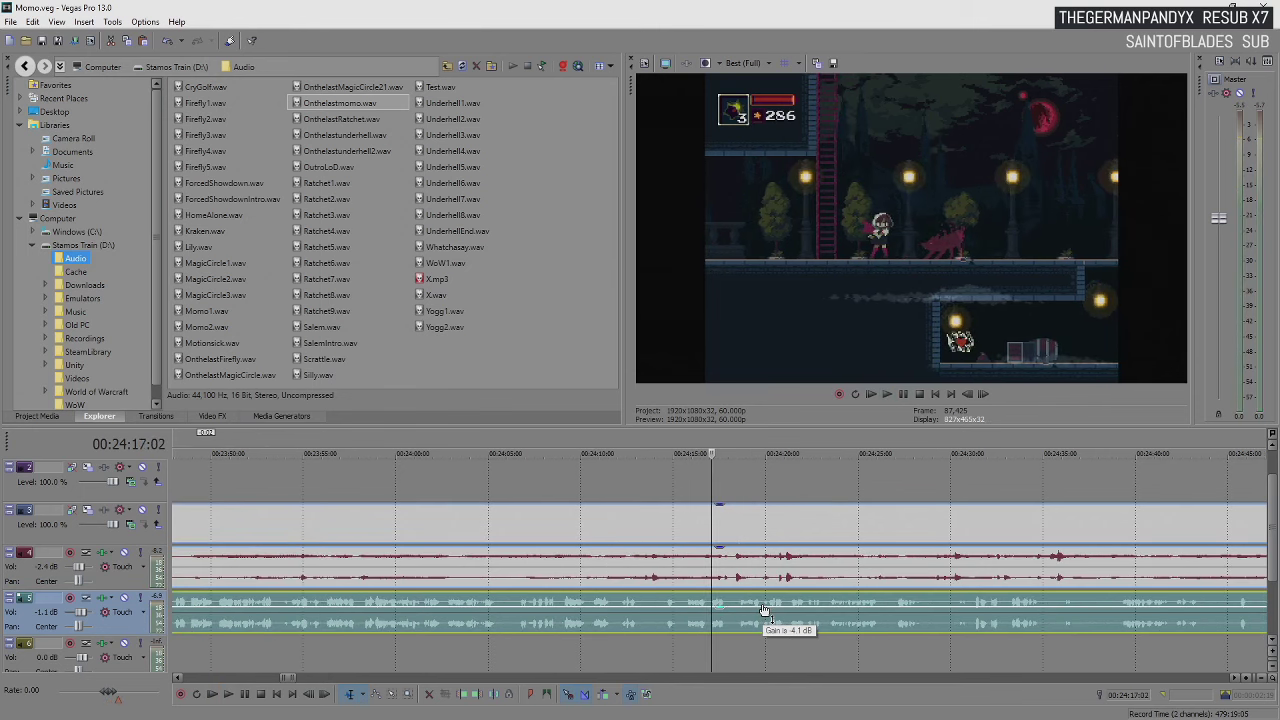
key(Return)
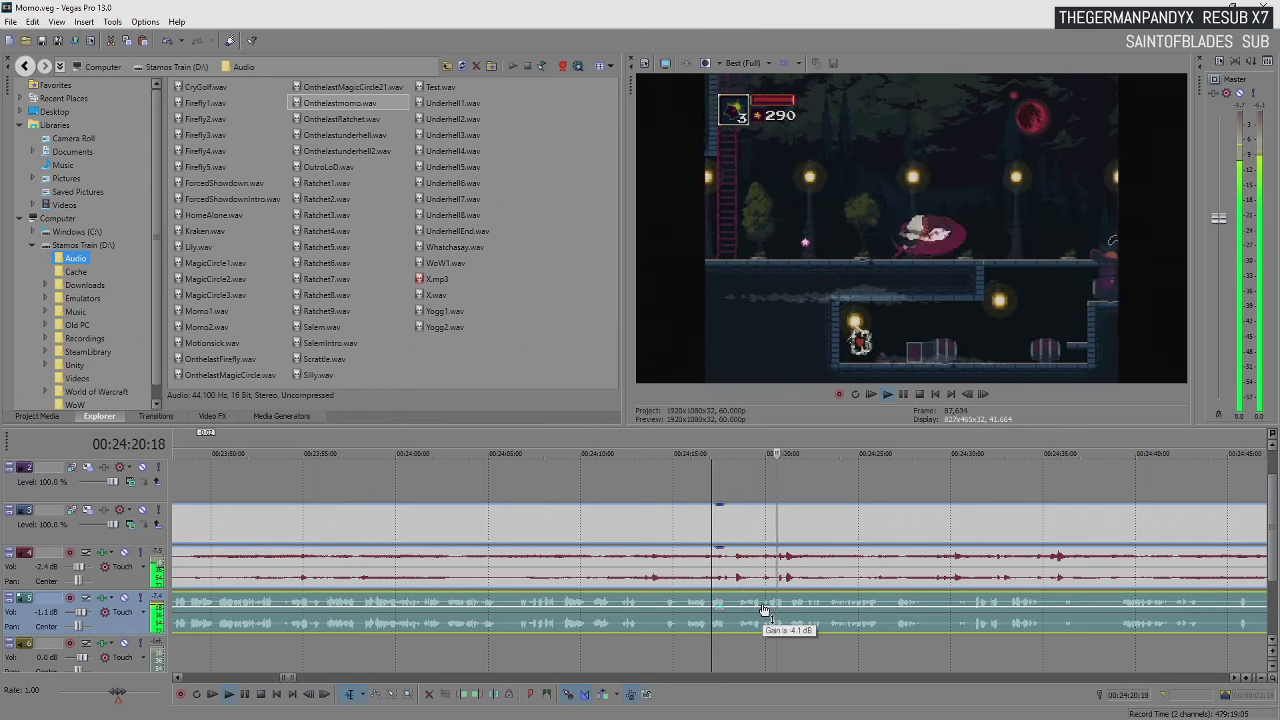
scroll(764, 610, up, 1)
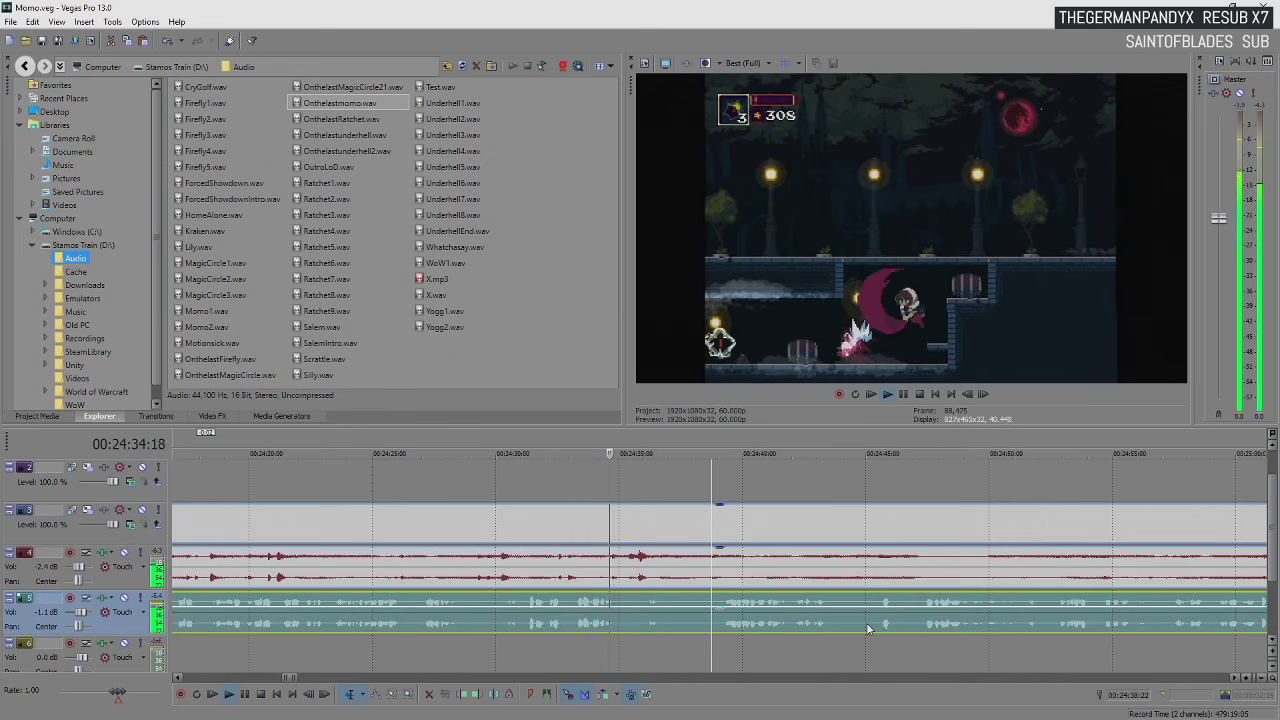
key(space)
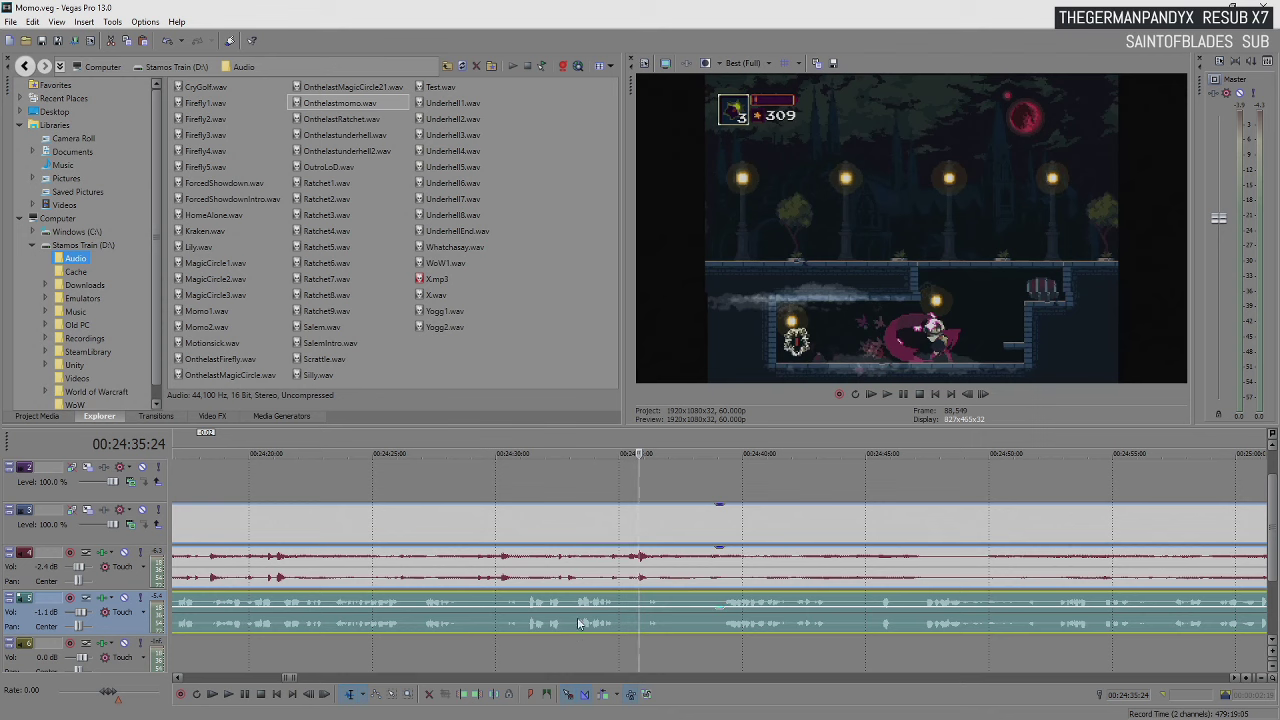
Insert a Sony Titles & Text event on the empty track above the main video at about 00:24:34:22, using the MoretoCome preset
click(570, 482)
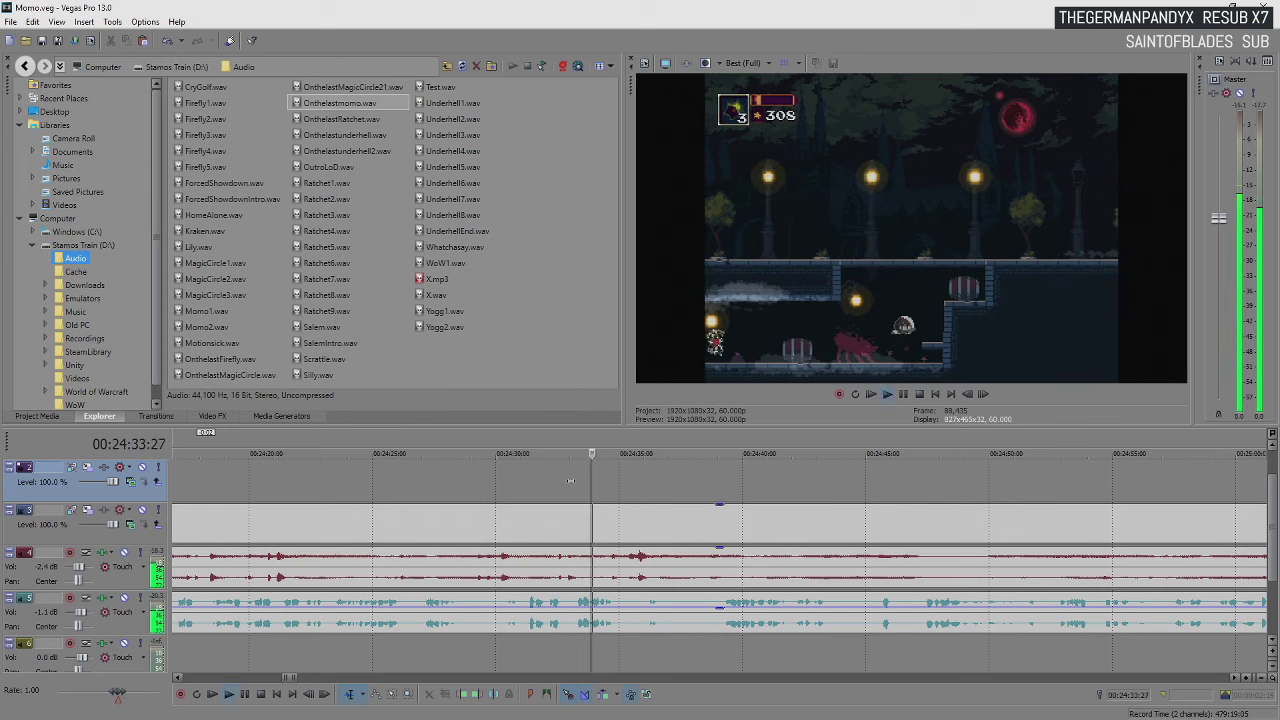
right_click(612, 487)
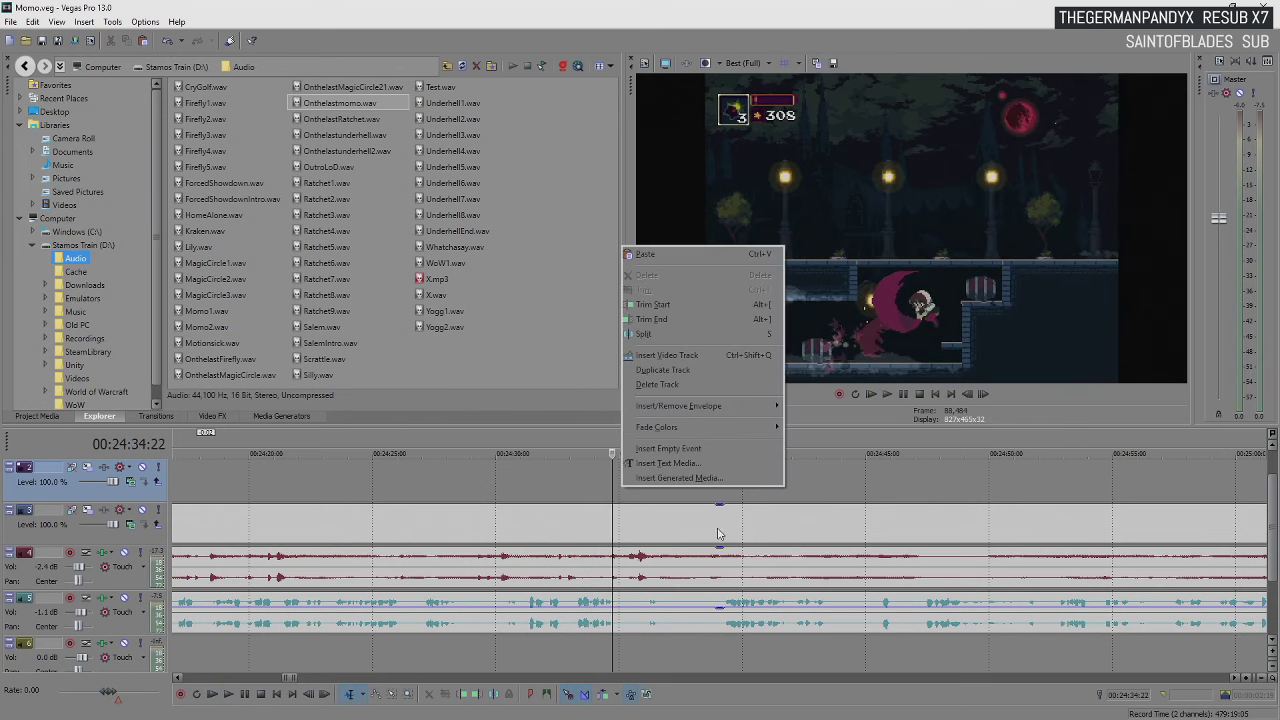
click(702, 478)
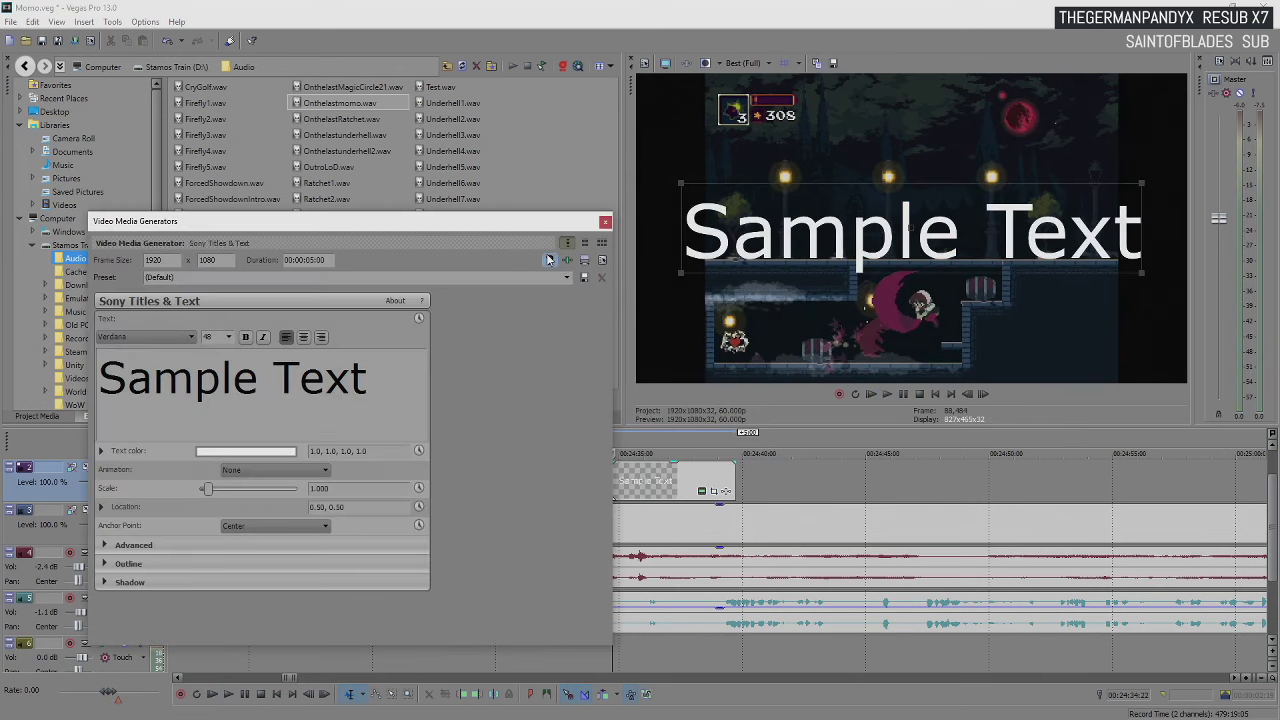
click(566, 277)
click(302, 517)
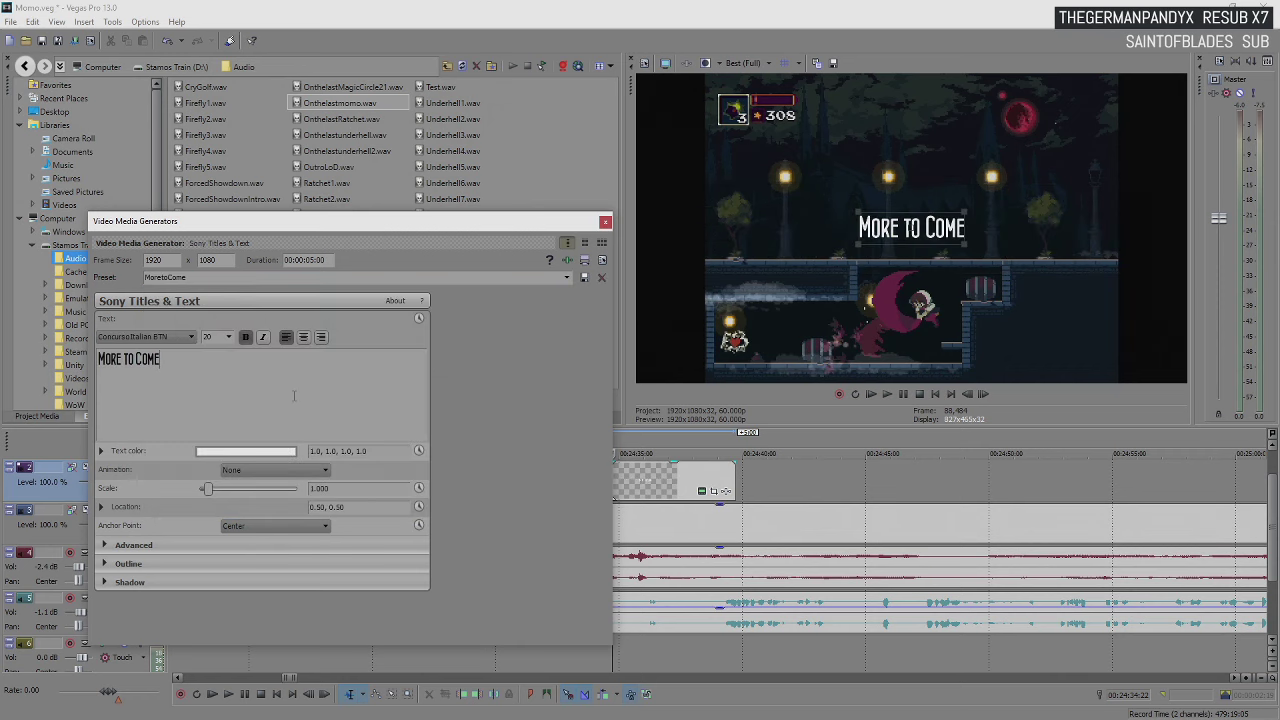
Replace the title text with "Actually dogs just hurt, jackass", and shrink it to a scale of about 0.4 at location 0.90, 0.02
key(BackSpace)
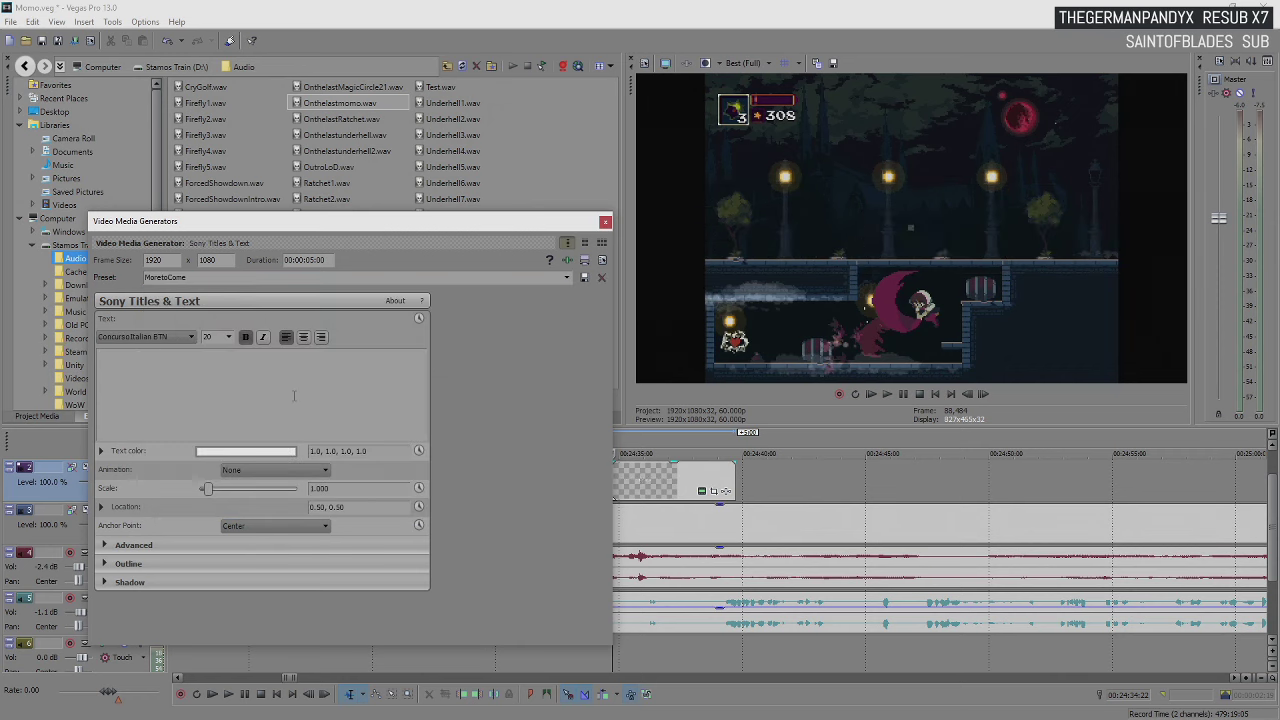
text(ACTUALLY)
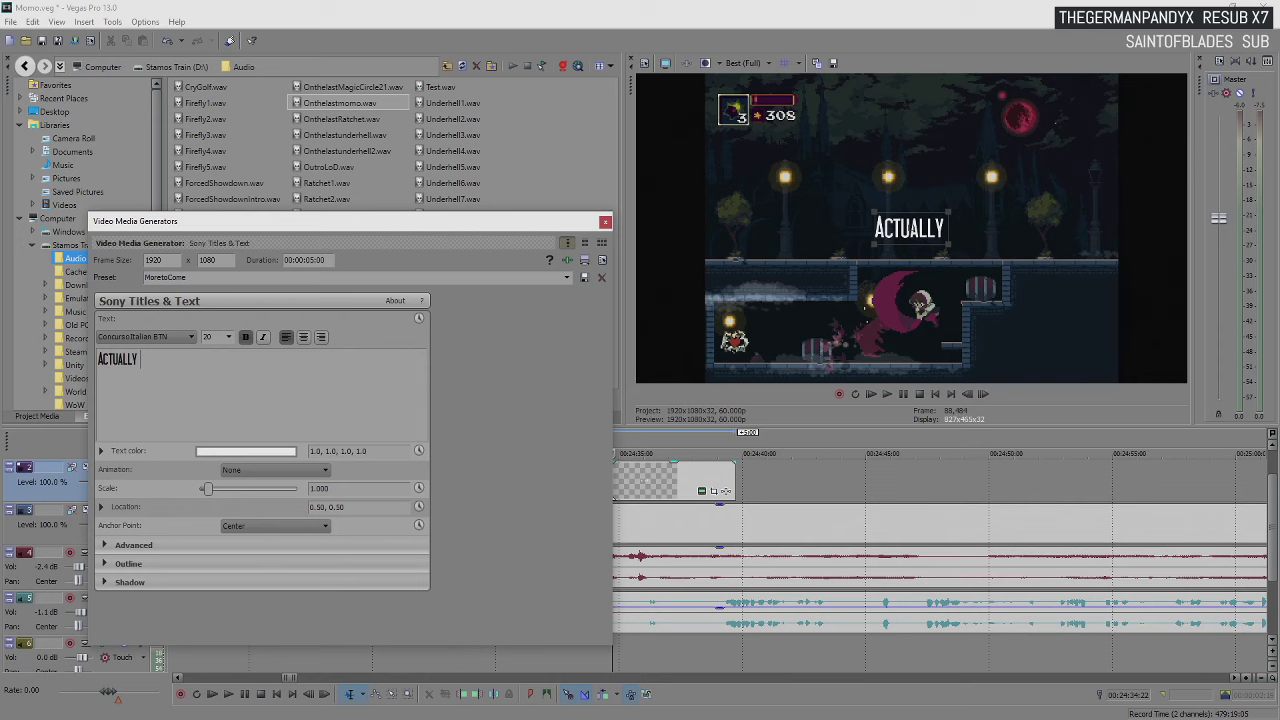
text( DOGS JUST HURT, JACKASS)
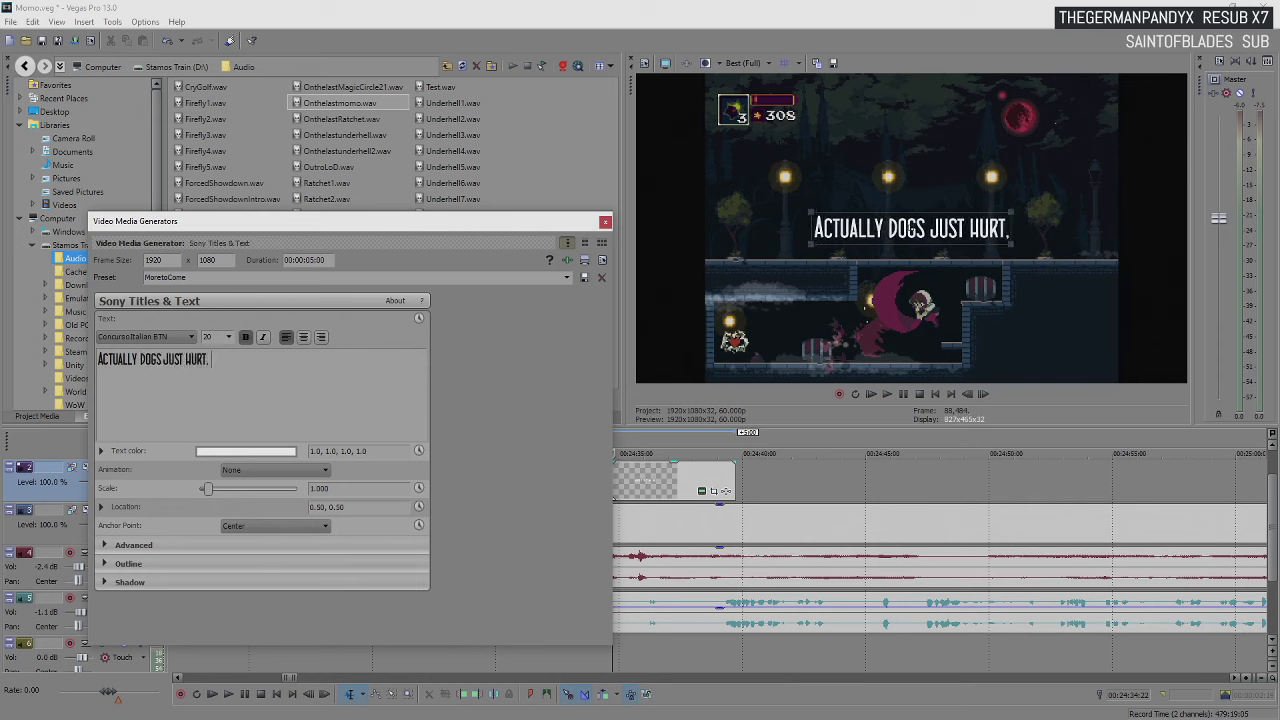
click(1045, 250)
drag(1045, 250, 1169, 379)
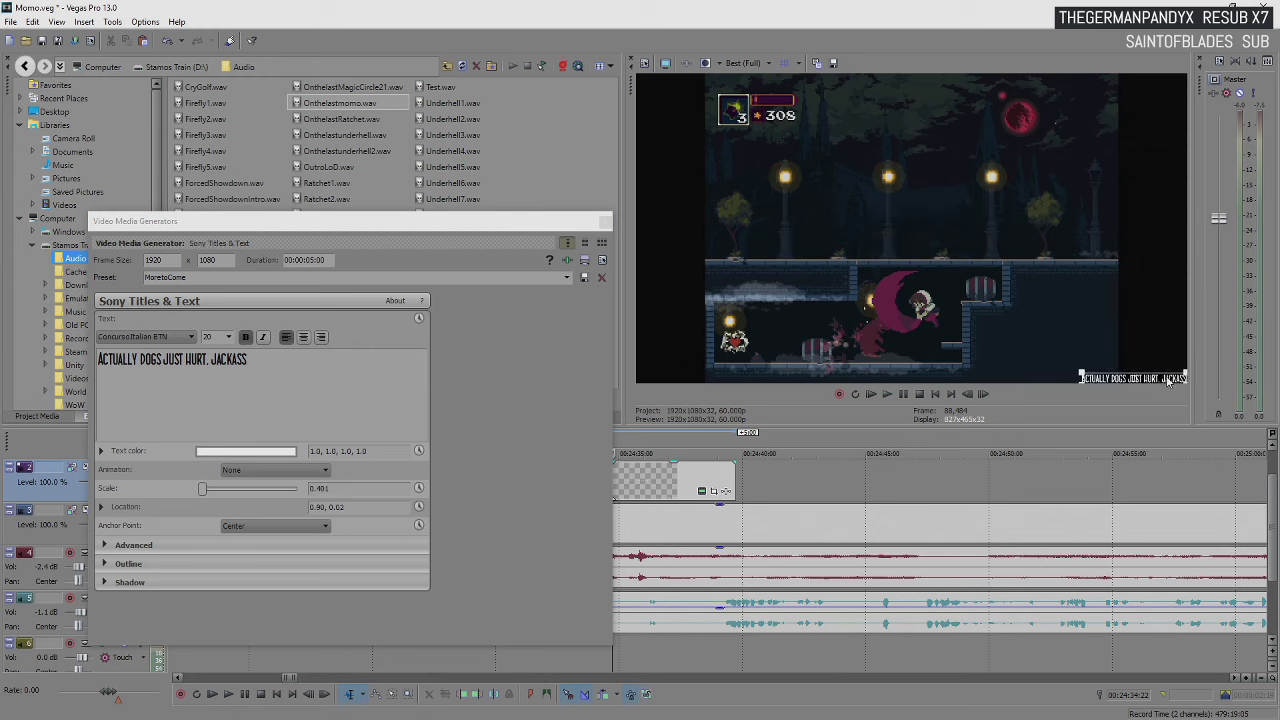
Close the title settings, add a fade-in to the caption event, and move it about 19 frames earlier to start at about 00:24:34
click(605, 221)
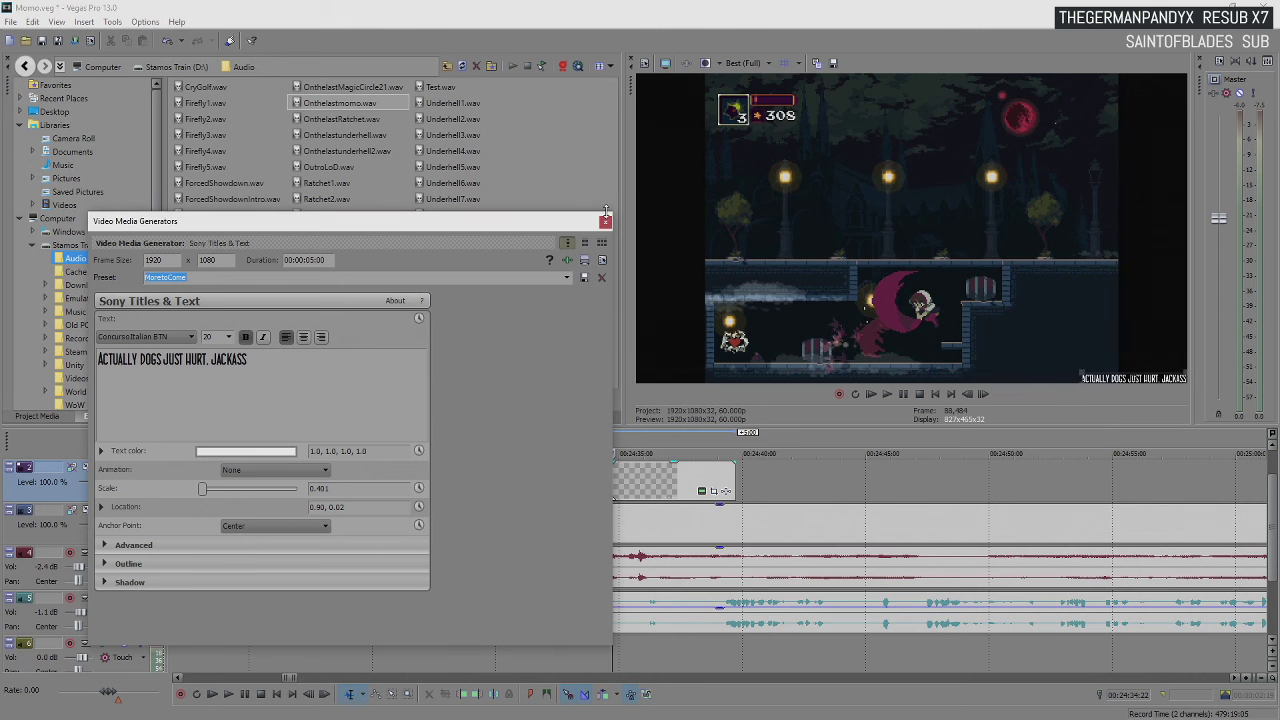
click(605, 220)
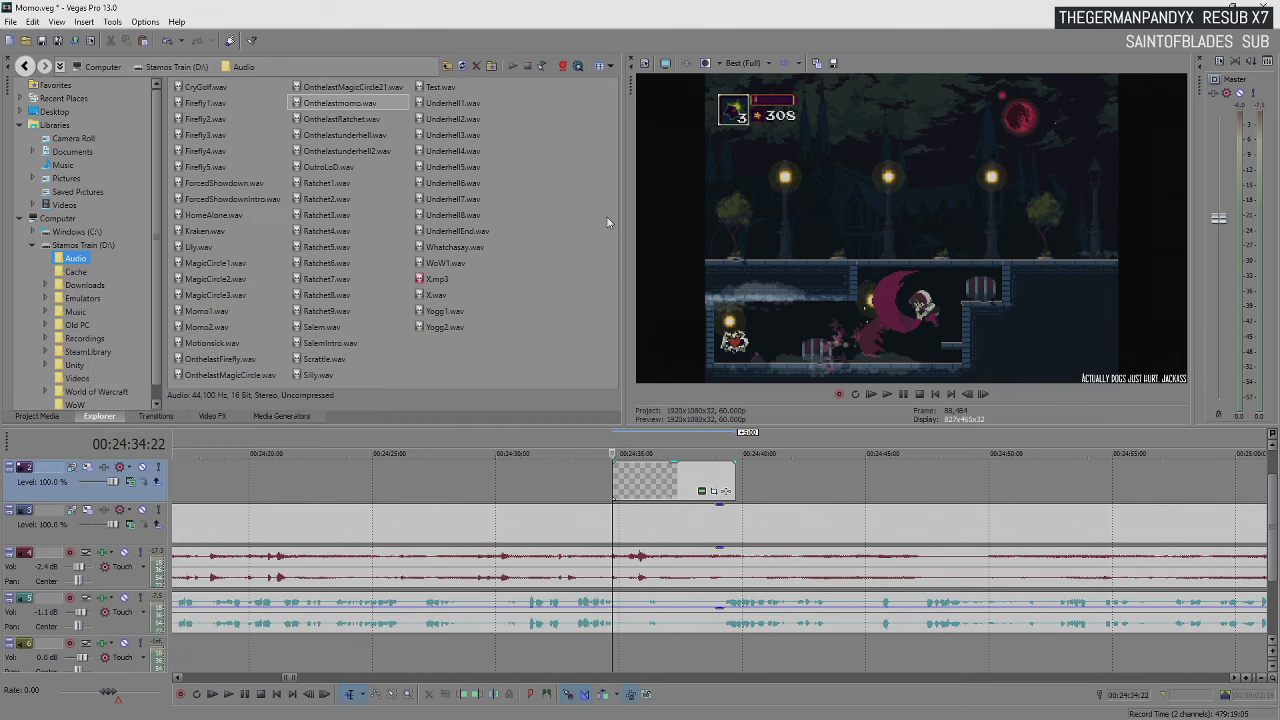
click(611, 461)
click(585, 469)
key(space)
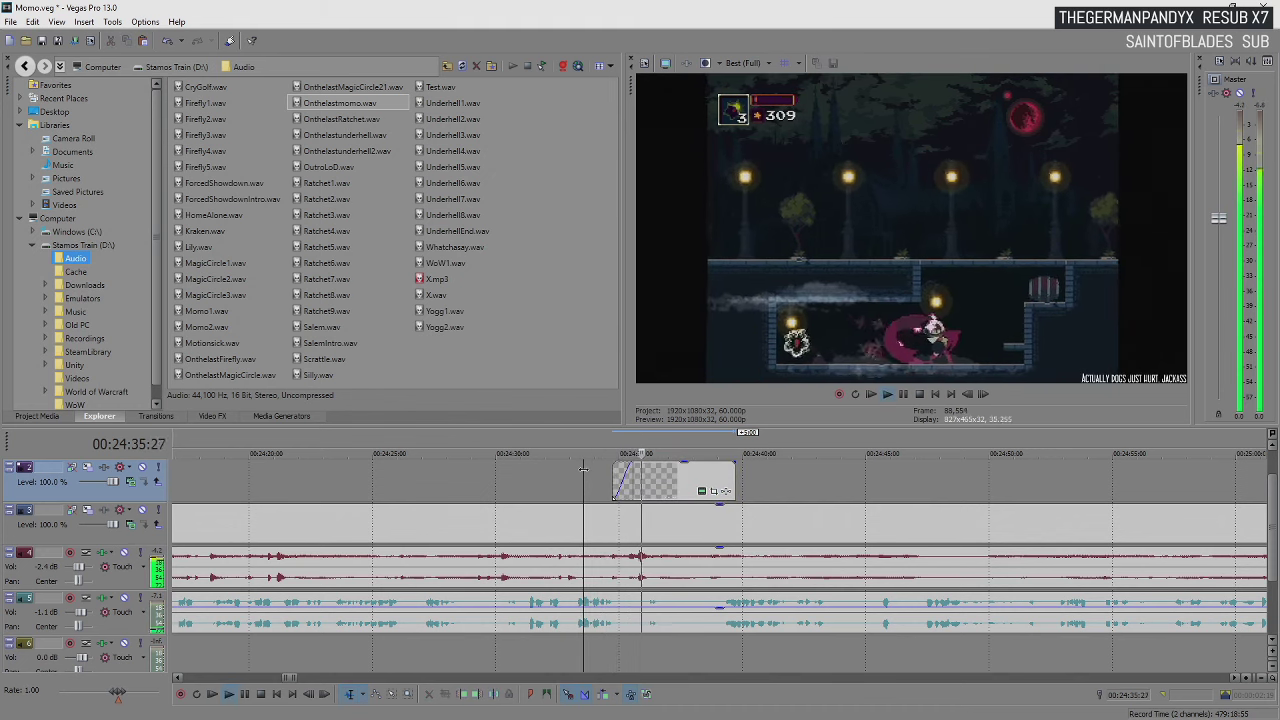
key(Return)
drag(648, 483, 633, 482)
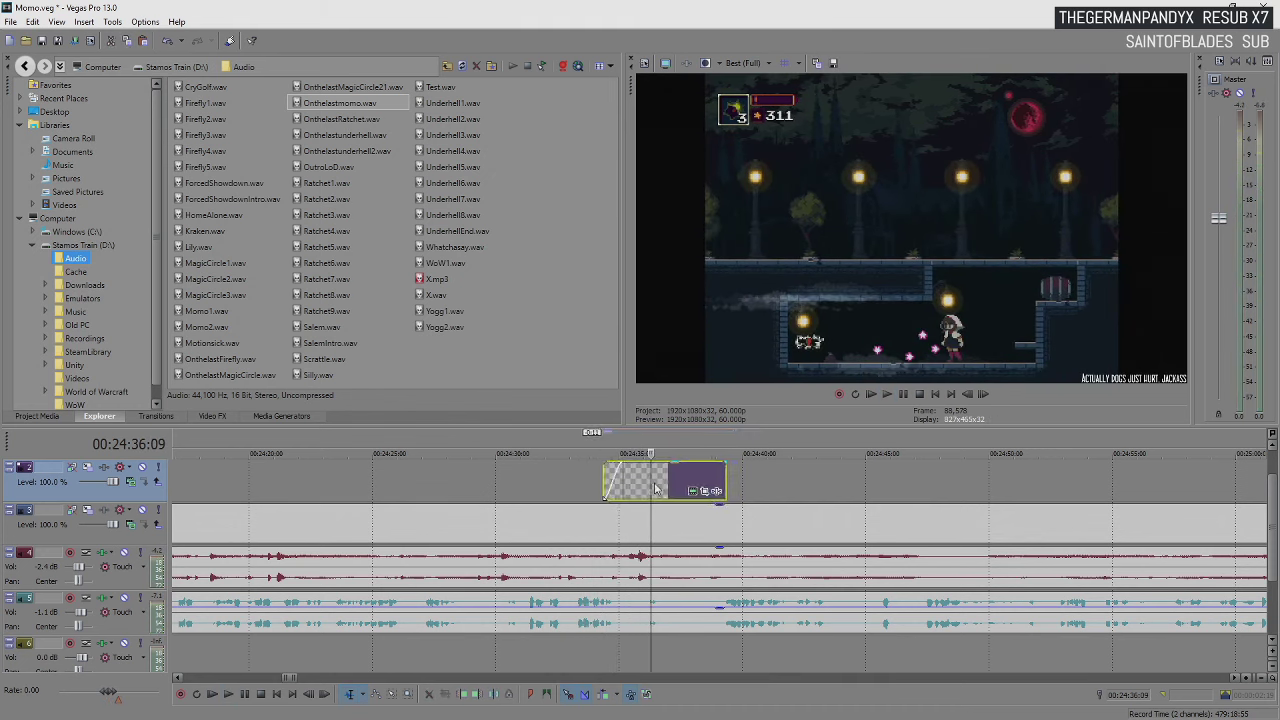
click(588, 479)
key(space)
scroll(588, 479, up, 3)
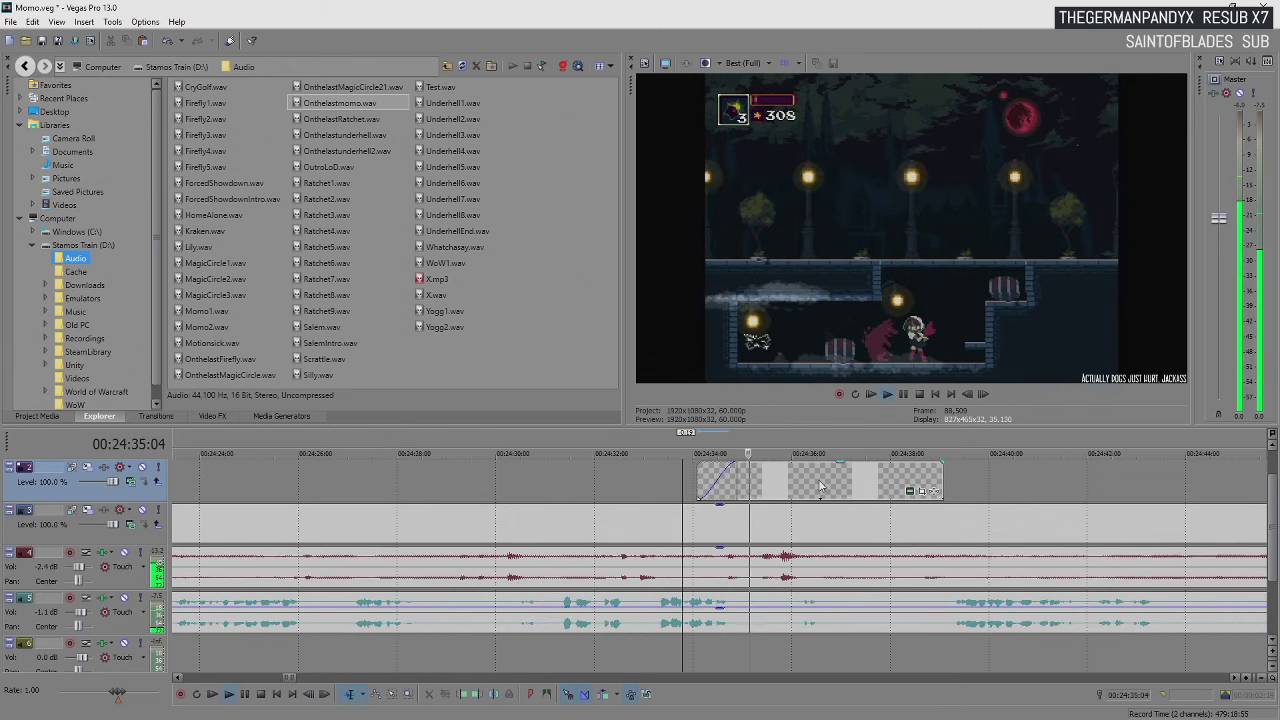
Trim the caption event to end at about 00:24:36:12, add a fade-out, and play it back
key(Return)
drag(942, 477, 778, 466)
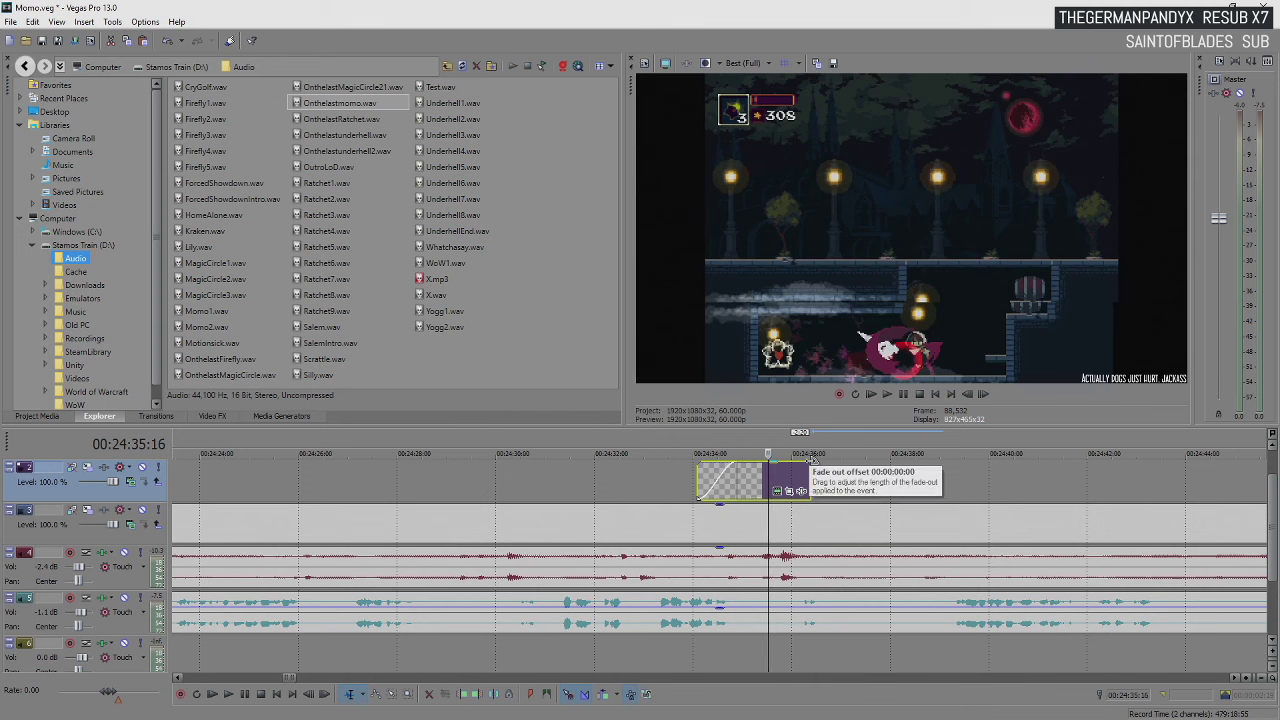
click(663, 467)
key(space)
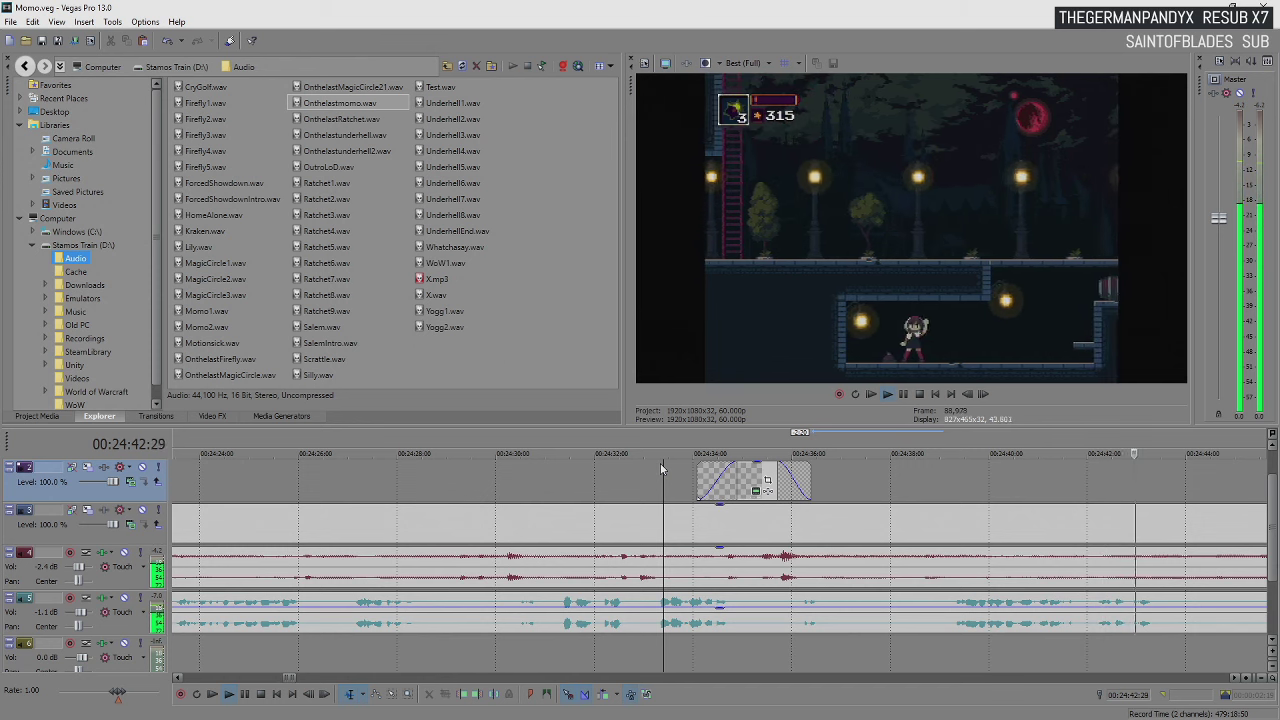
Review the gameplay and voice audio from about 00:24:43 to about 00:25:00
key(Return)
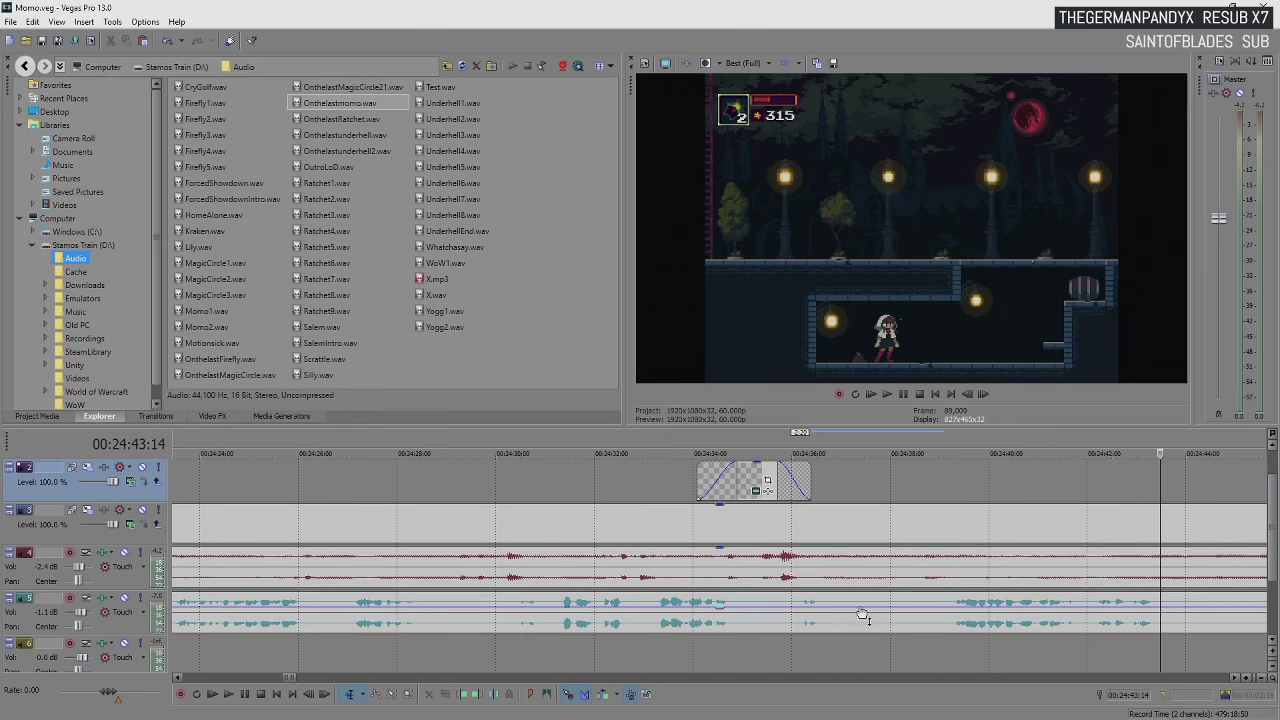
scroll(858, 610, down, 3)
key(space)
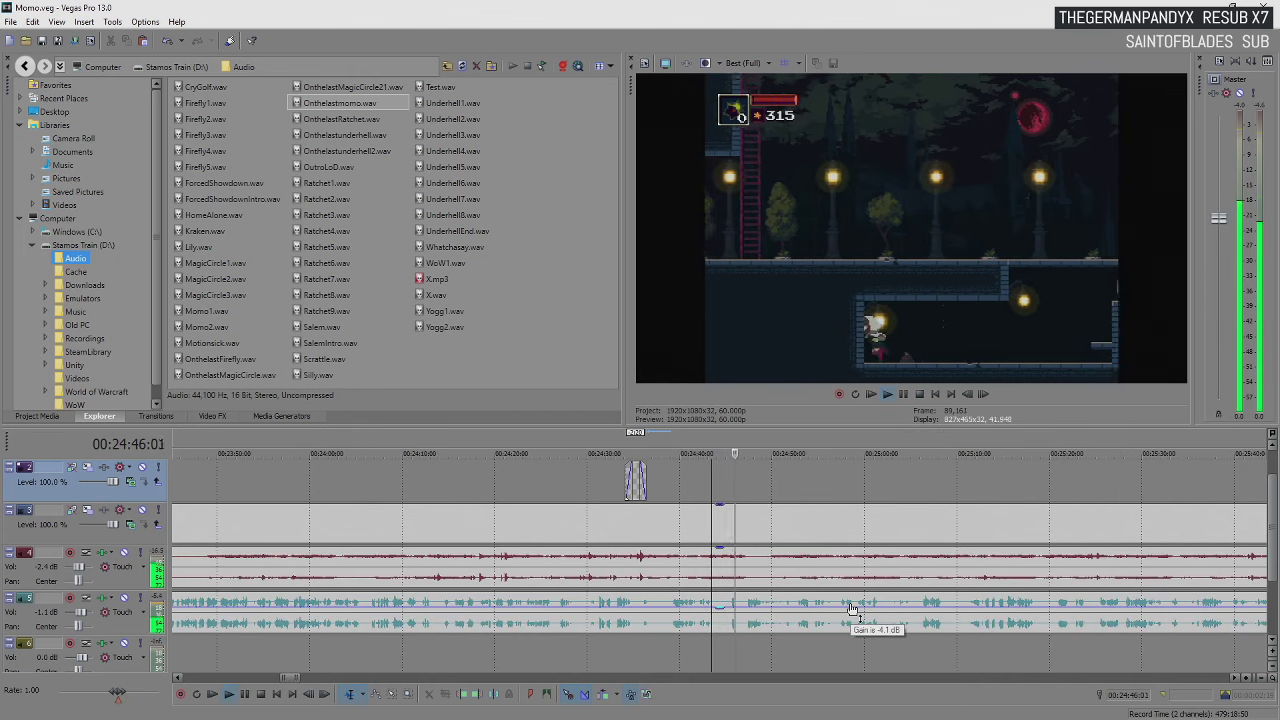
key(Return)
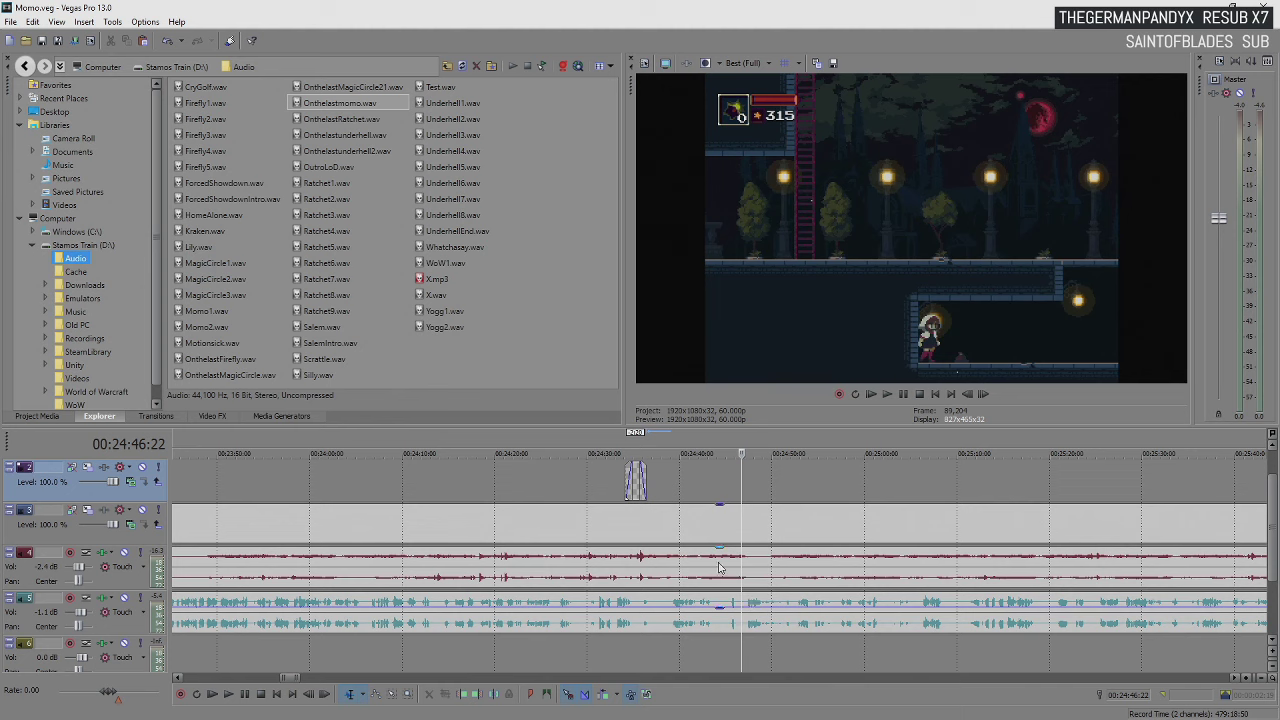
key(space)
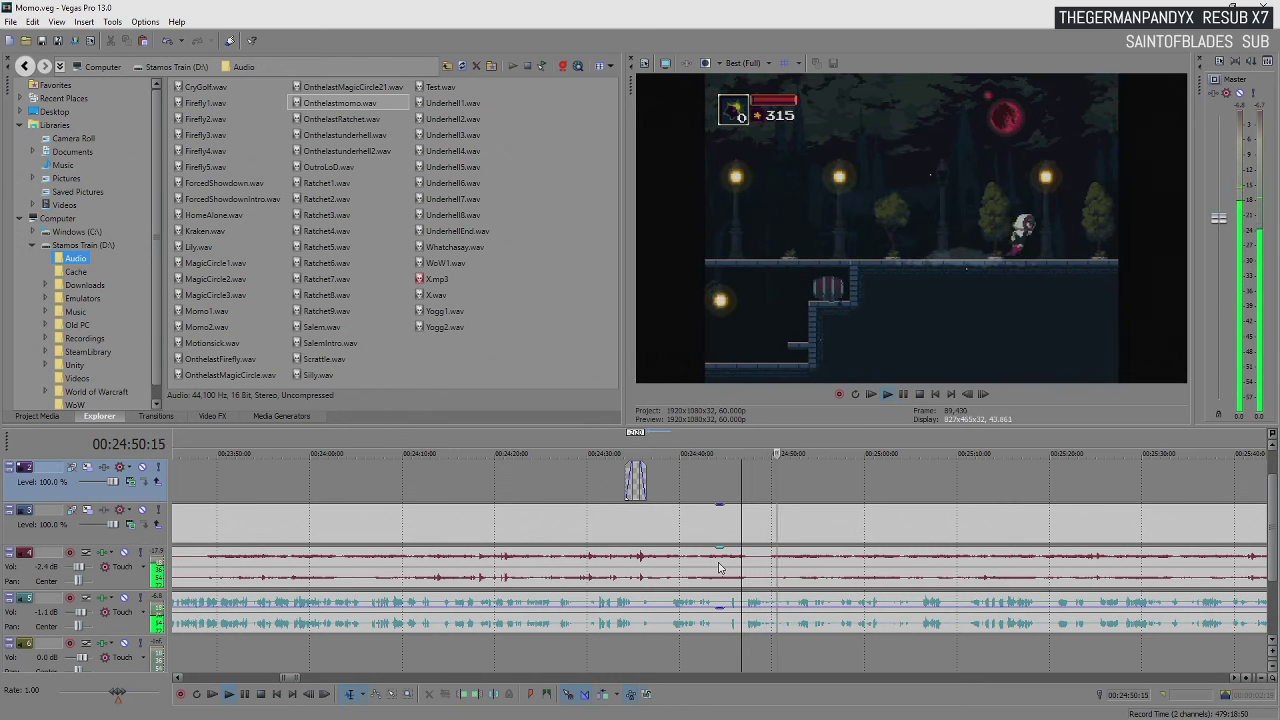
key(space)
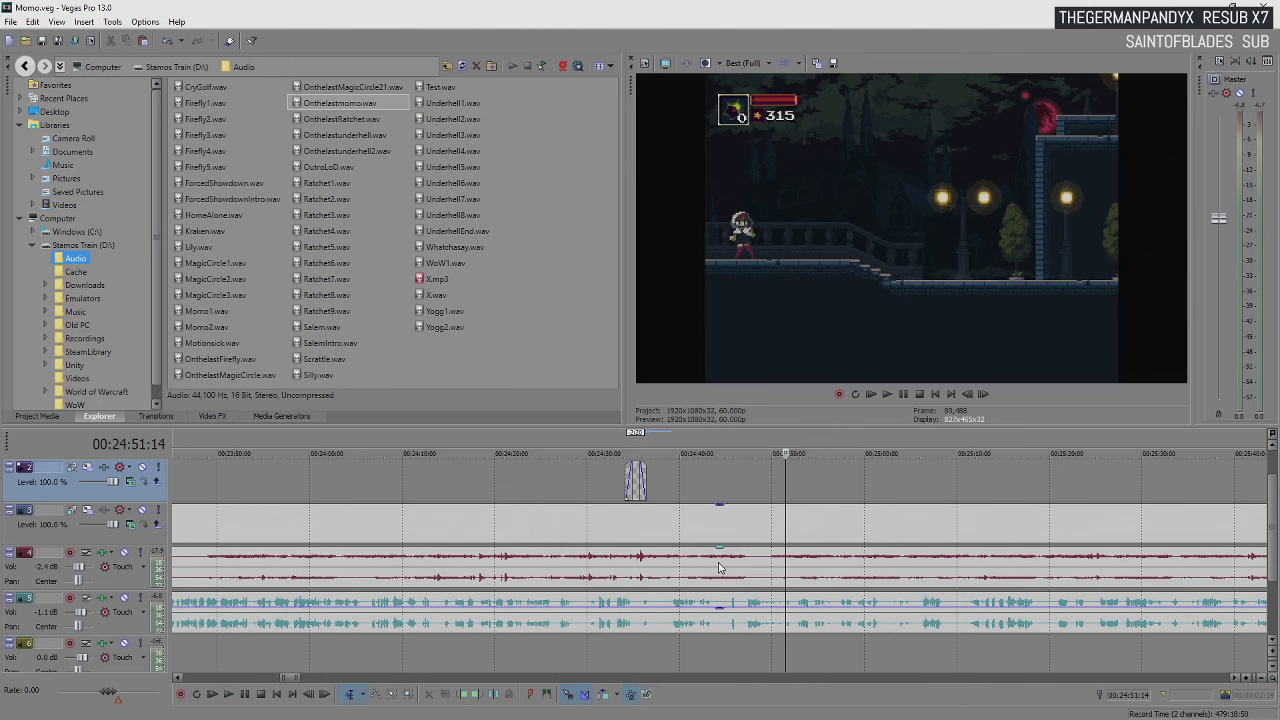
key(space)
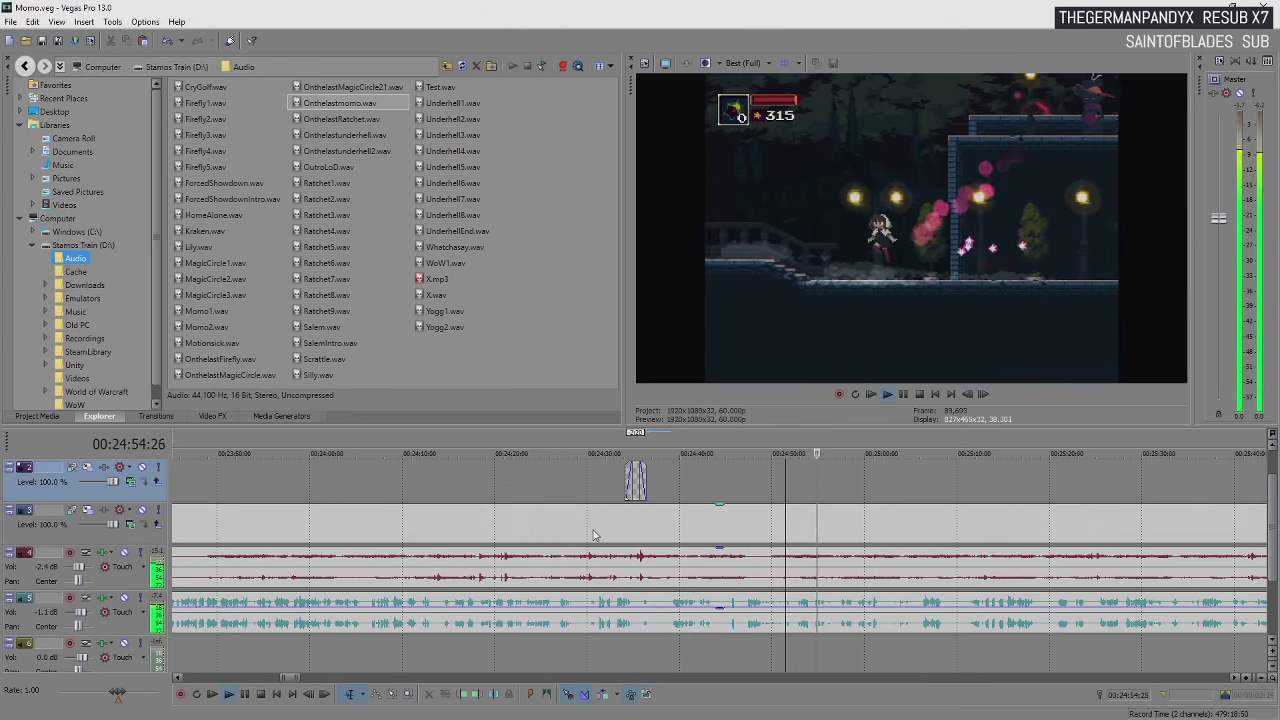
key(space)
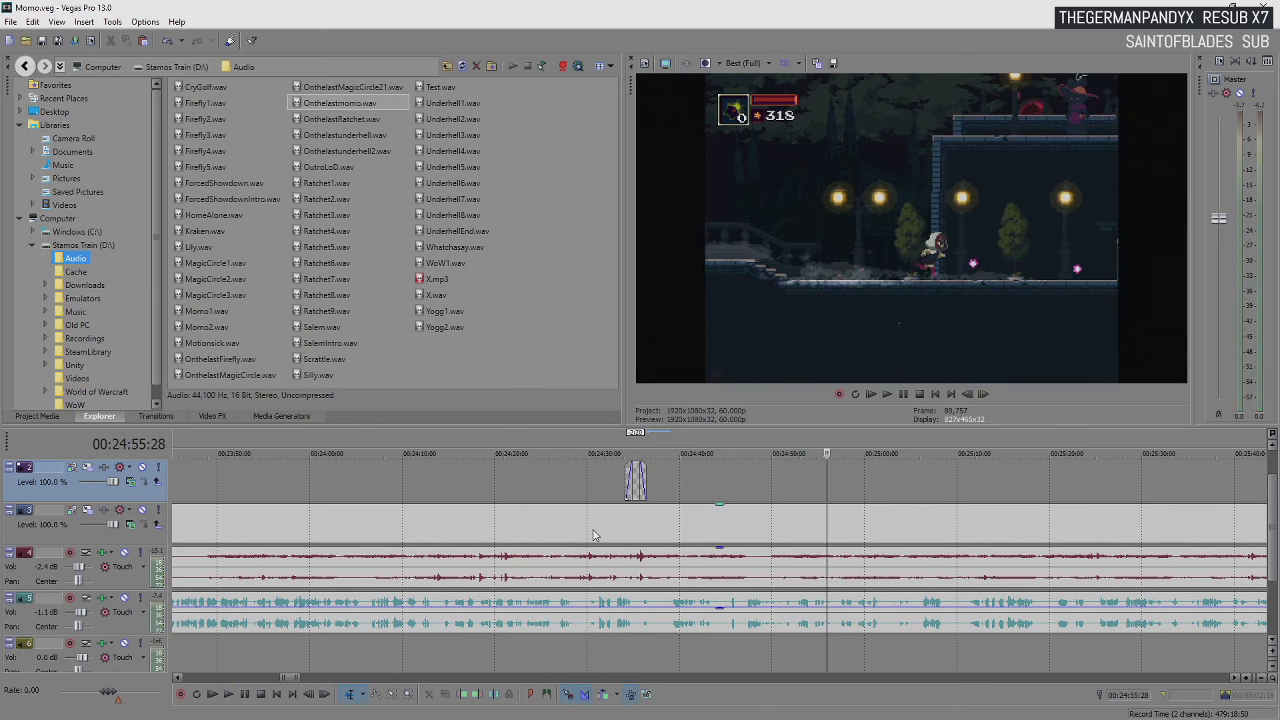
key(space)
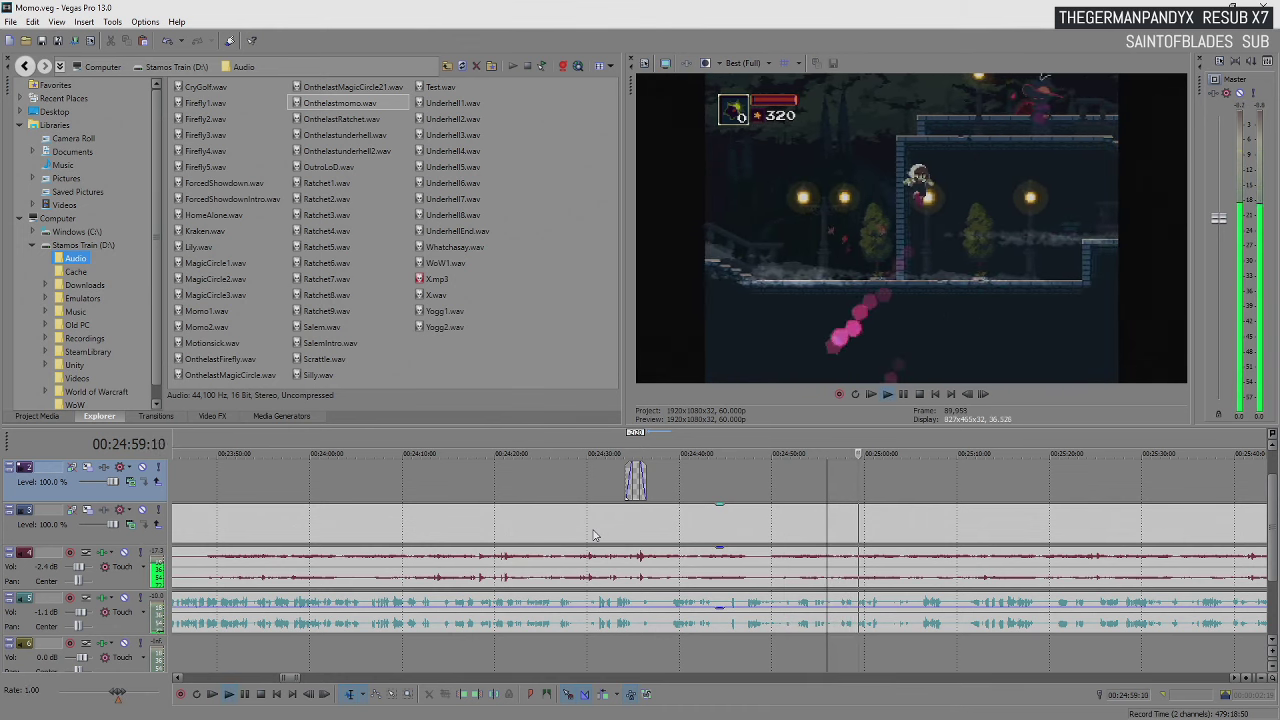
key(space)
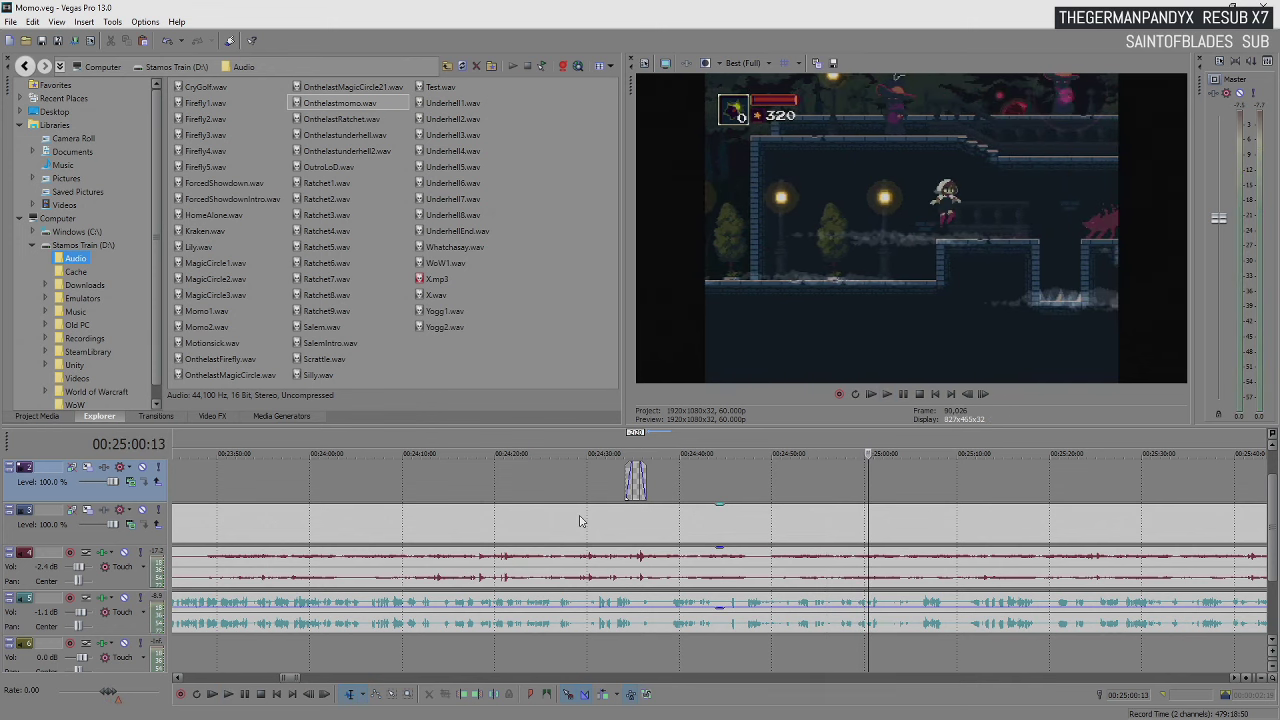
Continue reviewing the gameplay and voice audio from about 00:25:00 to about 00:25:37
key(space)
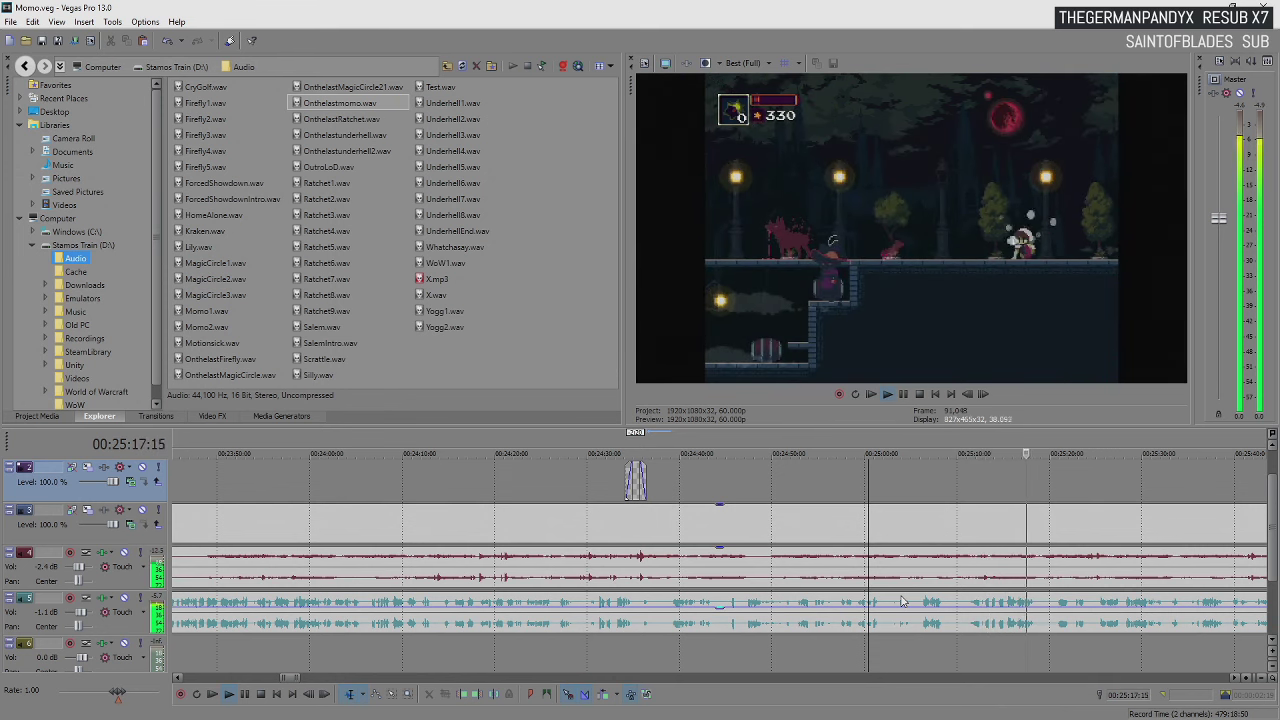
key(Return)
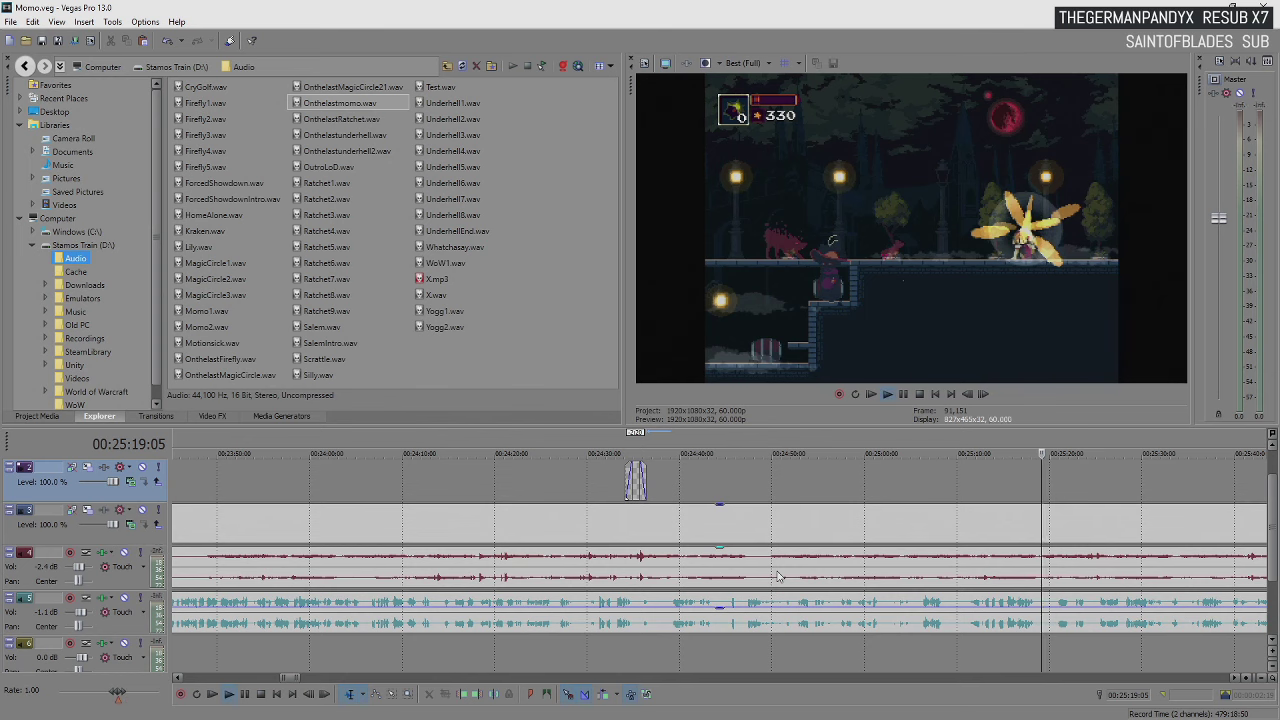
key(space)
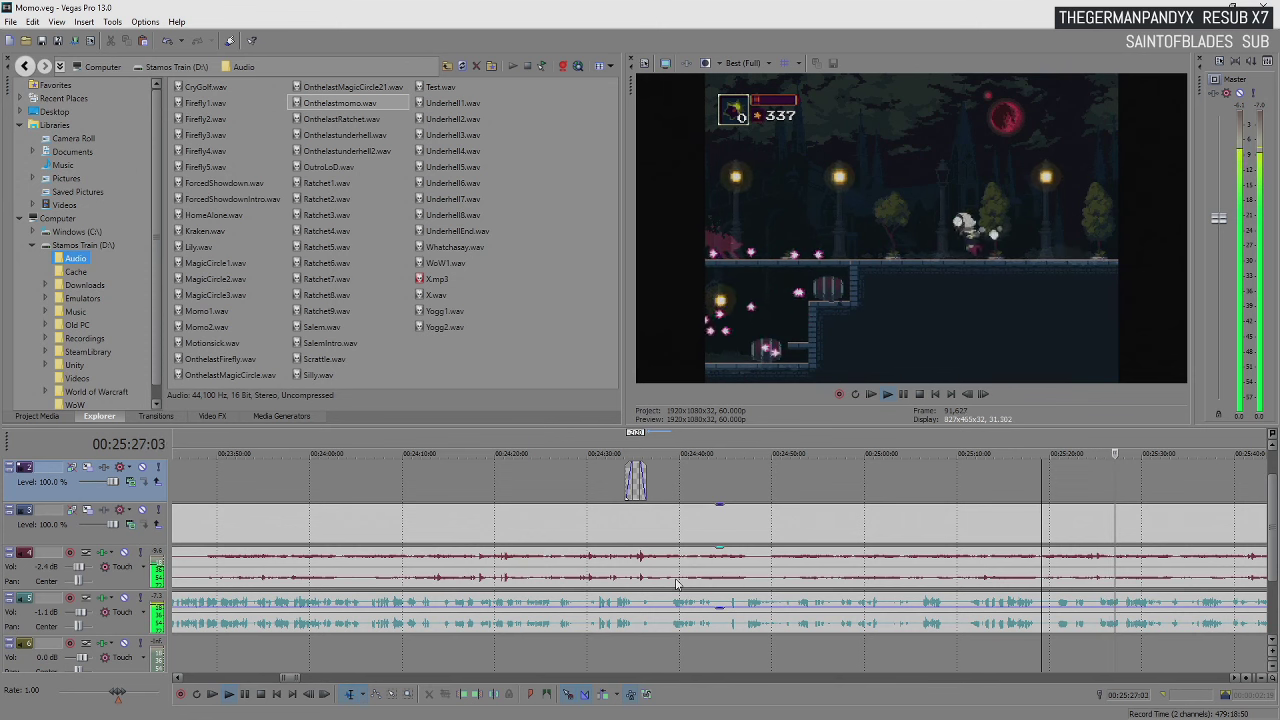
scroll(730, 600, down, 4)
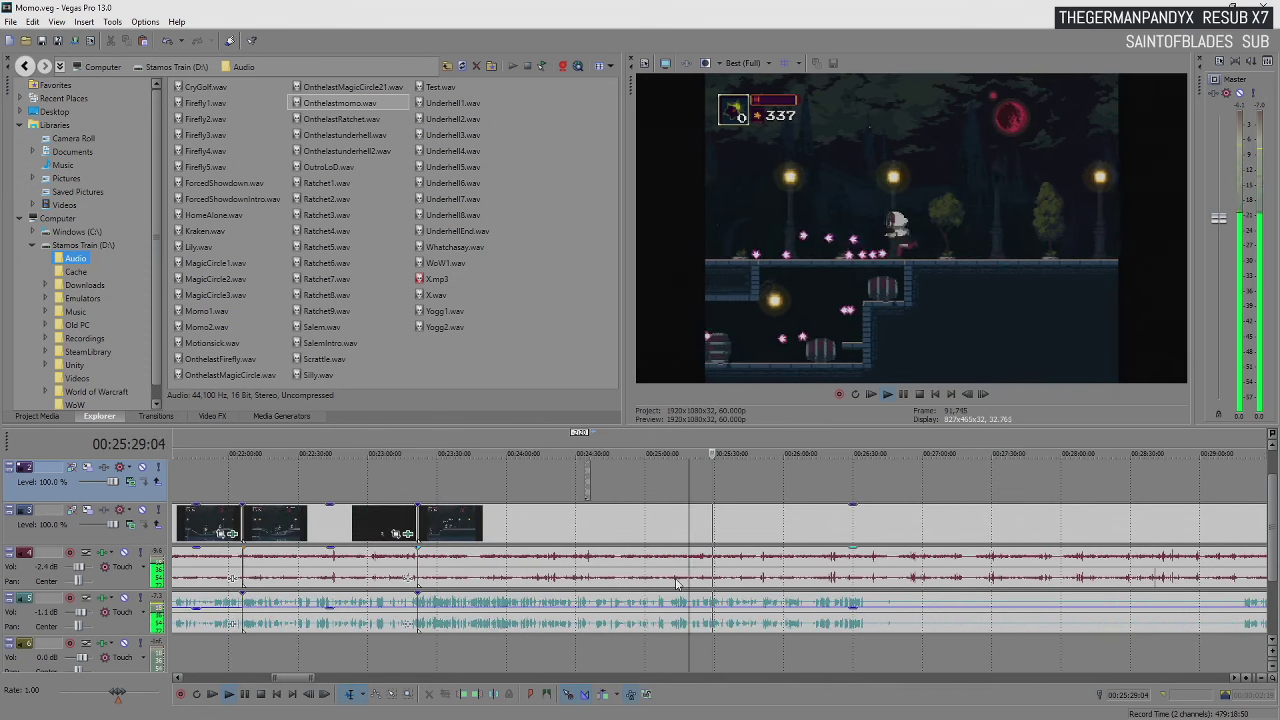
click(784, 622)
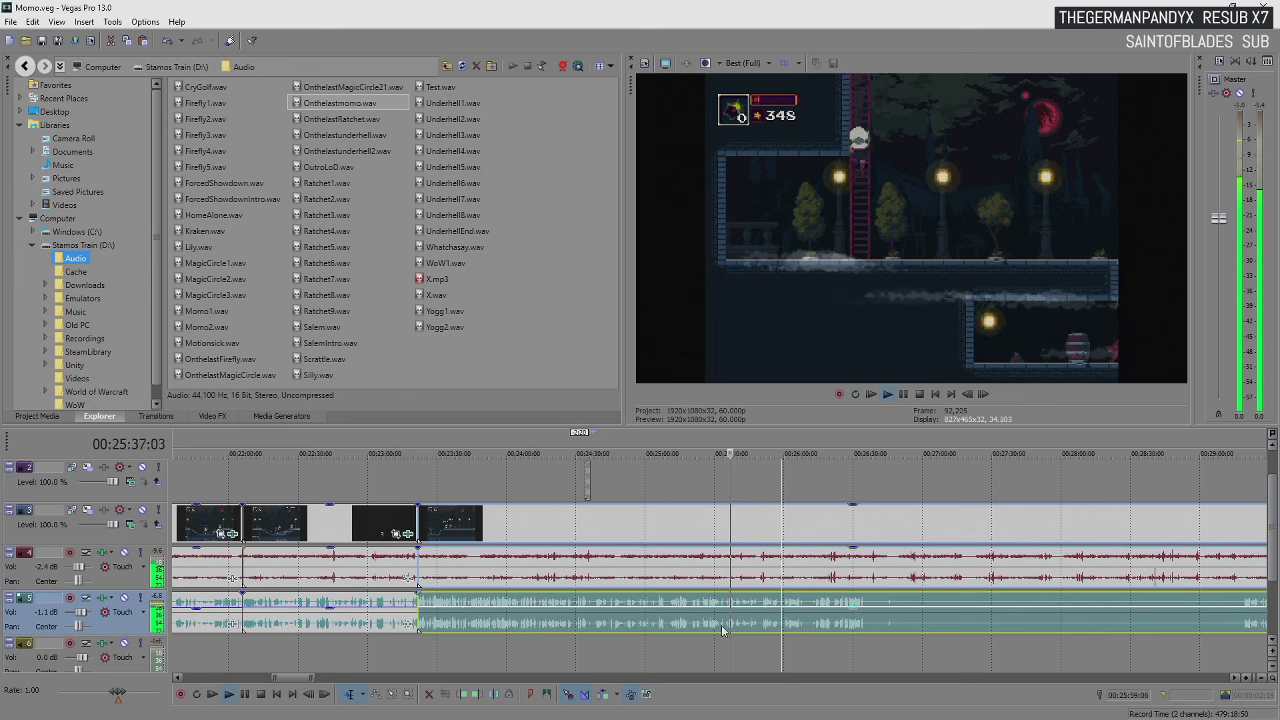
key(space)
Add pairs of volume envelope points on the voice track at about 00:25:33:27 and 00:25:34:10
scroll(720, 622, up, 3)
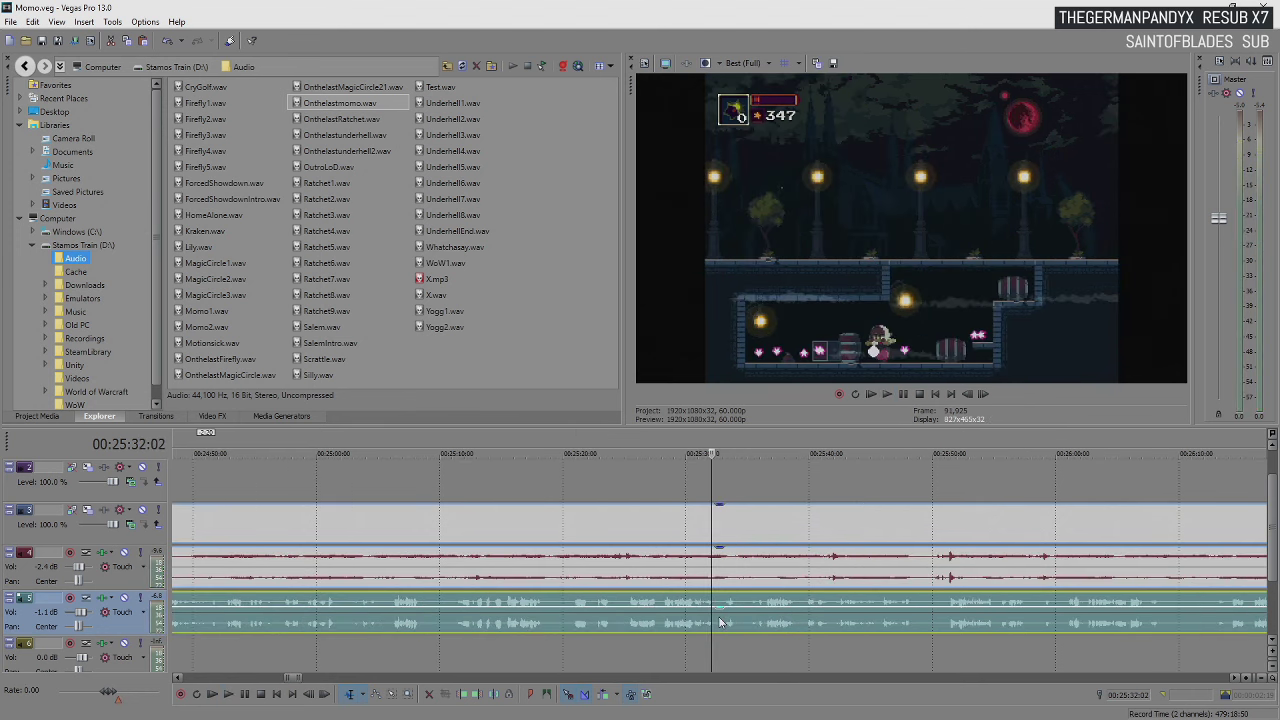
key(space)
key(Return)
scroll(728, 624, up, 4)
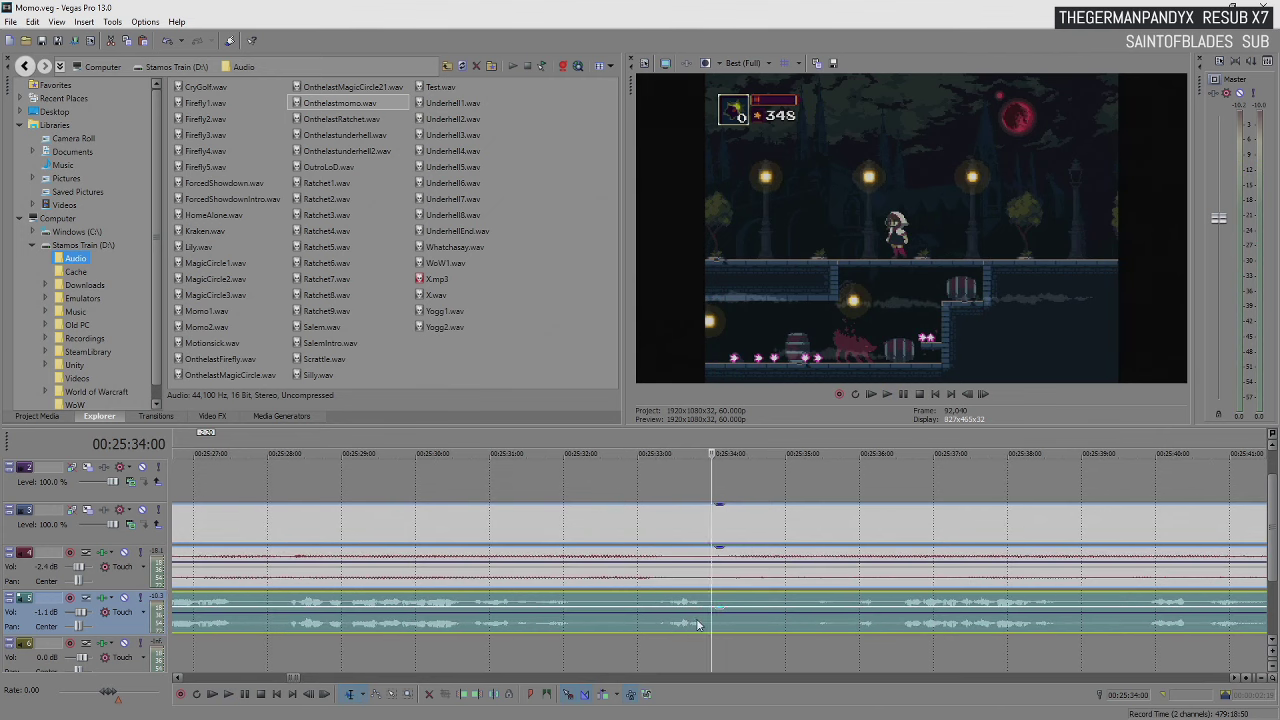
key(Left)
key(Left)
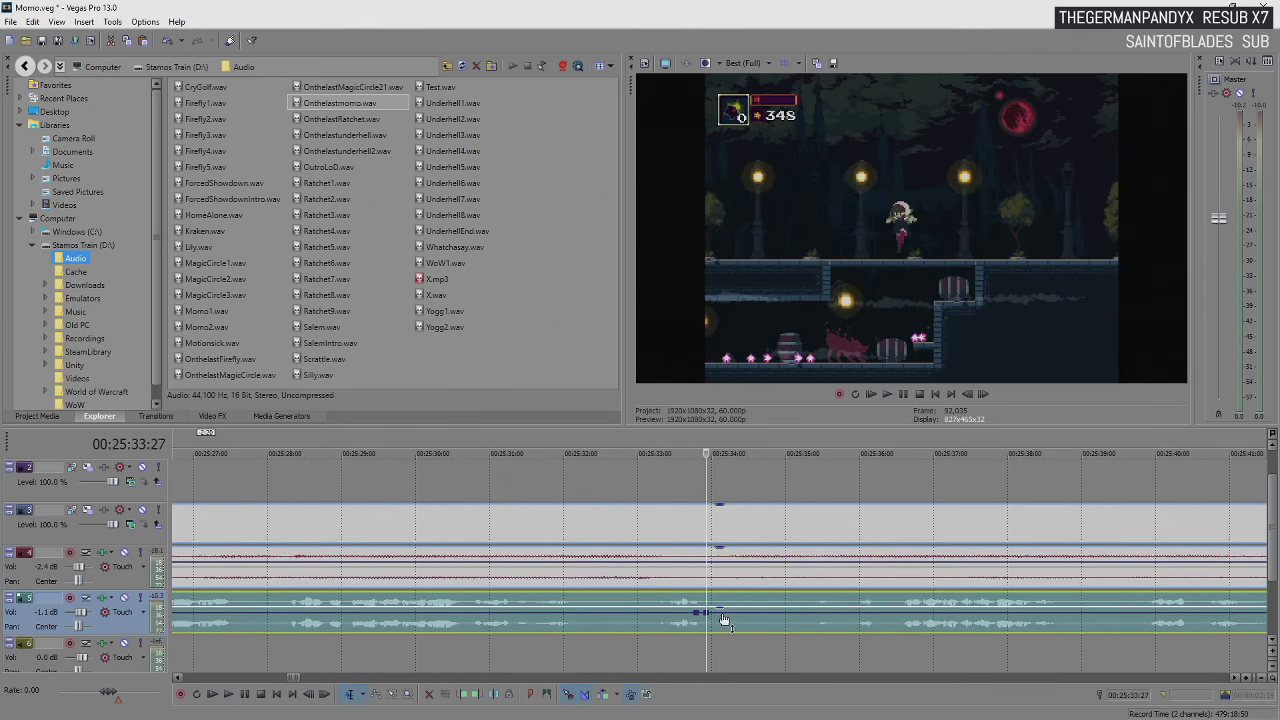
key(Right)
key(Right)
key(Right)
key(Right)
key(Right)
key(Right)
key(Right)
key(Right)
key(Right)
key(Right)
key(Right)
key(Right)
key(Right)
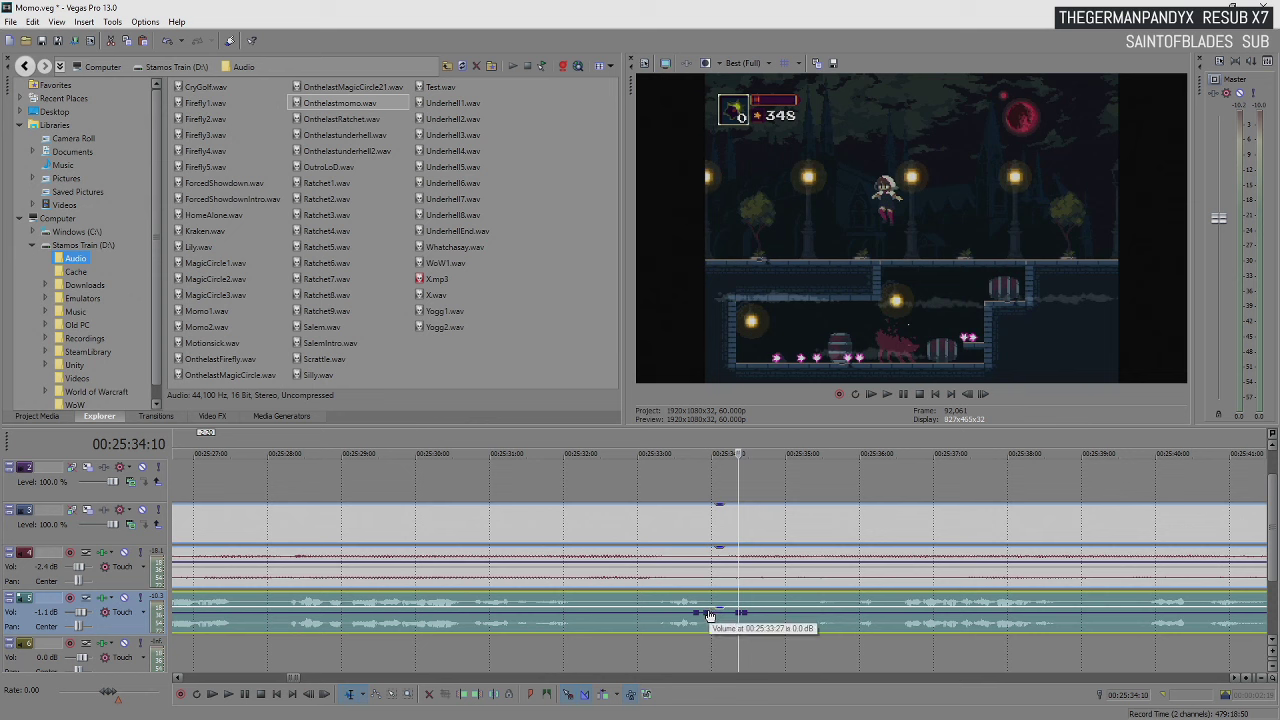
Raise the voice volume between the middle envelope points, extend the ramp down to about 00:25:34:26, and play the passage back
click(709, 615)
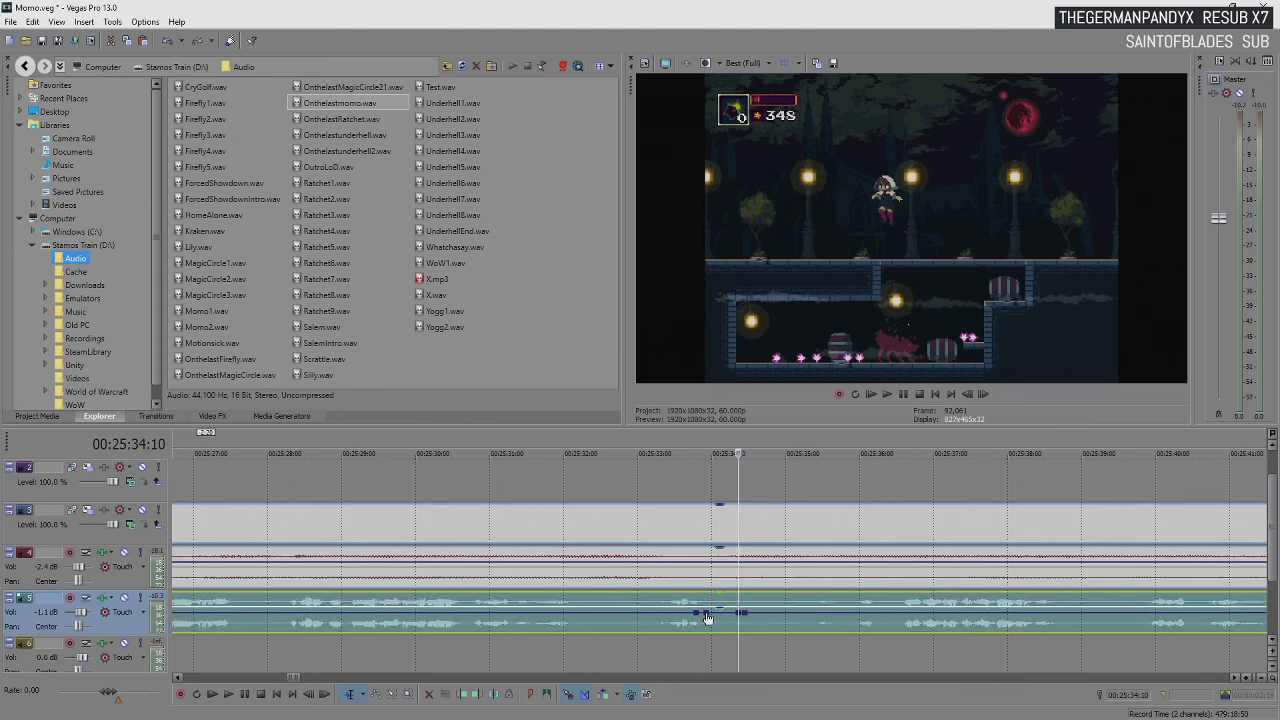
click(690, 600)
key(space)
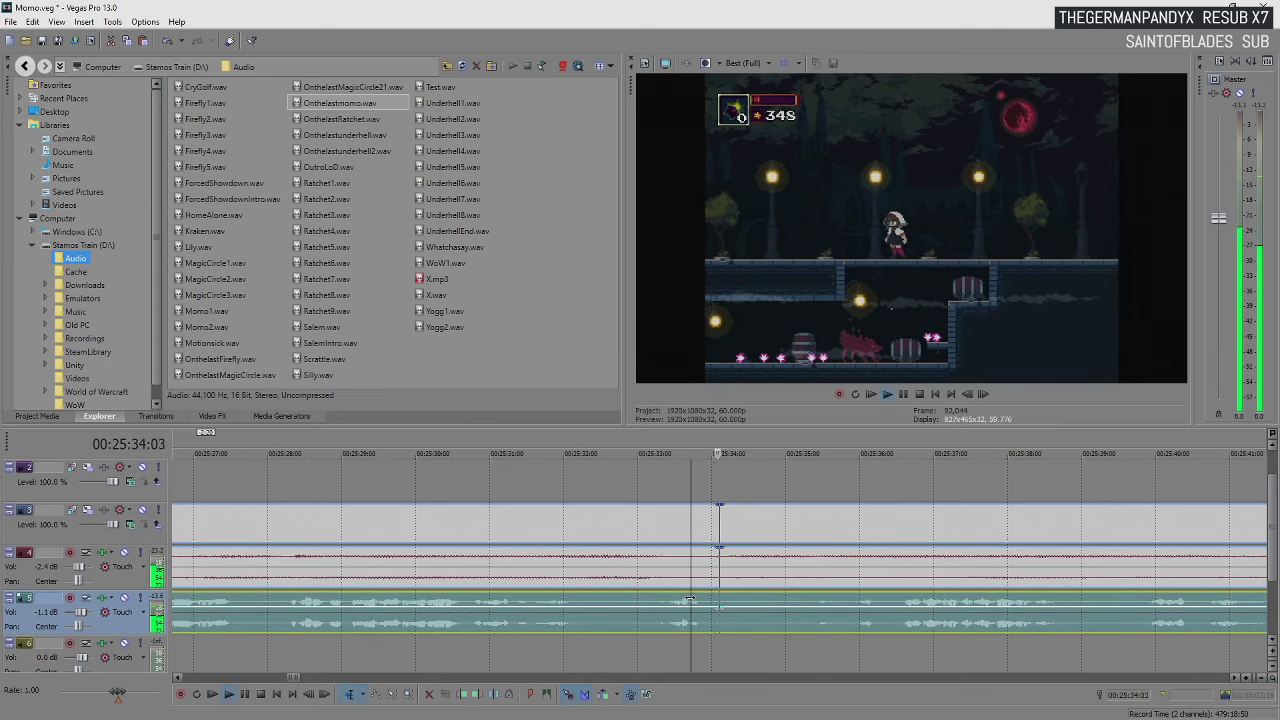
drag(705, 600, 779, 615)
key(space)
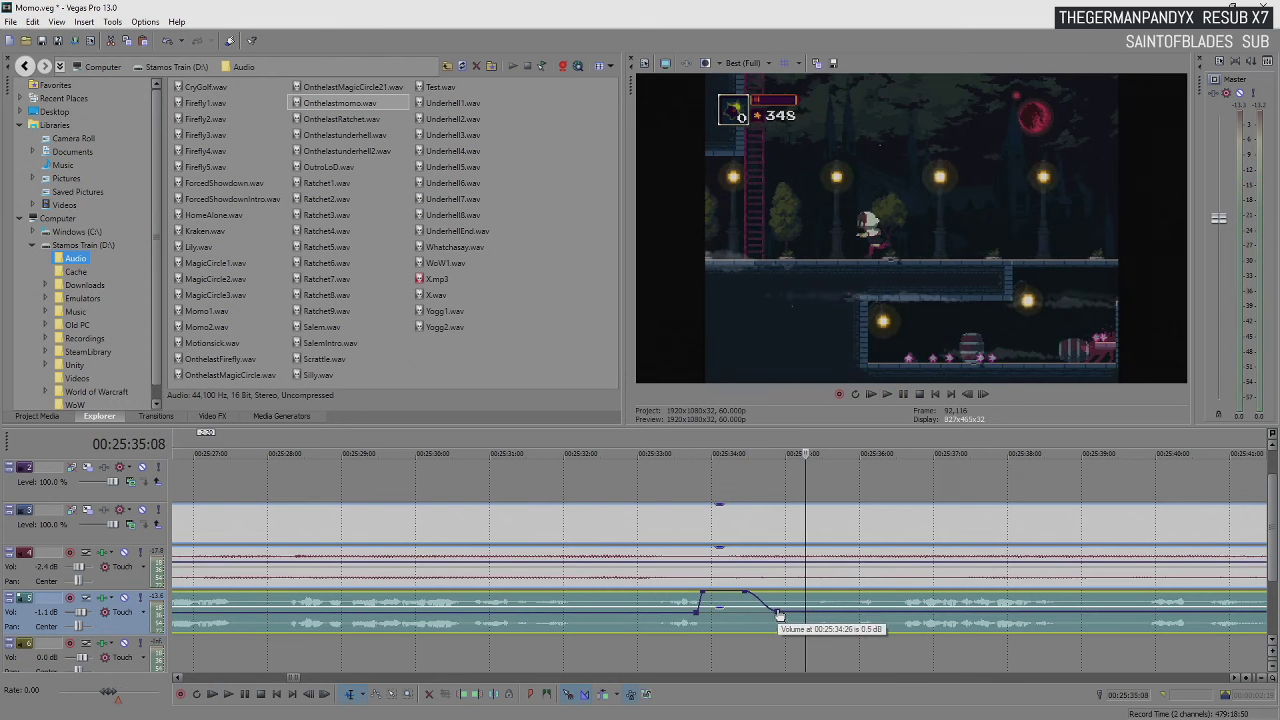
click(672, 605)
key(space)
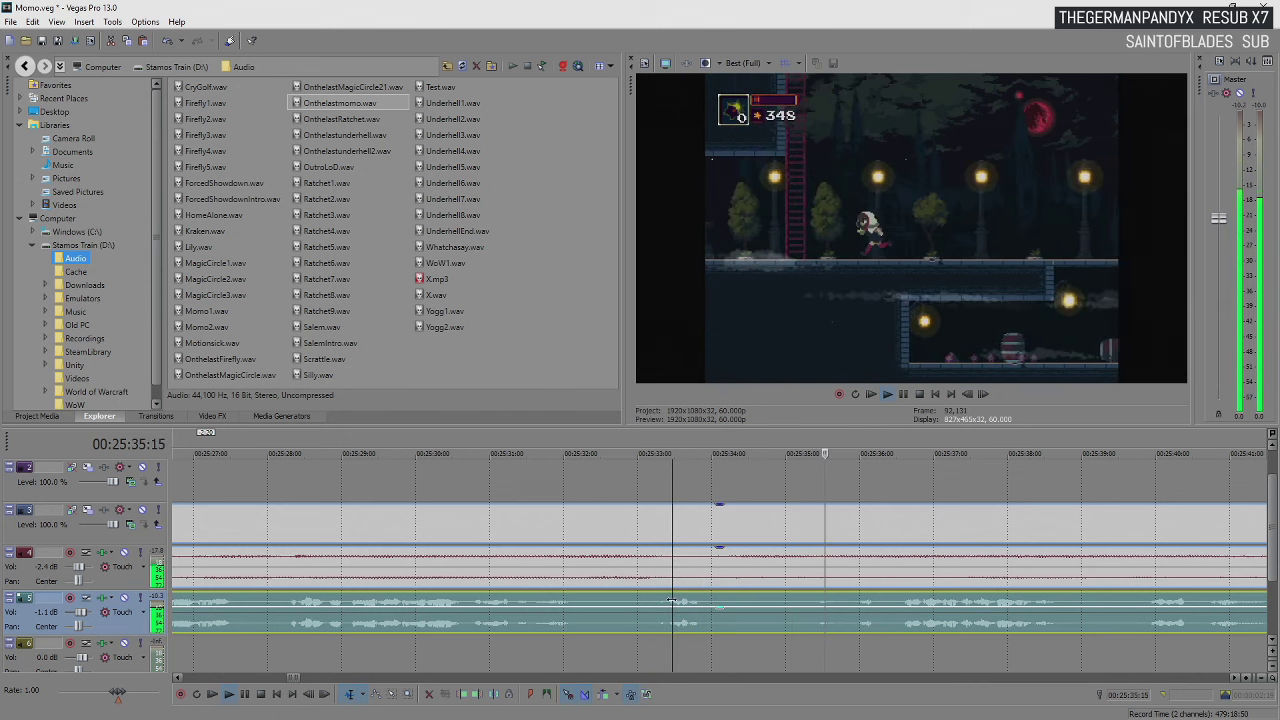
key(Return)
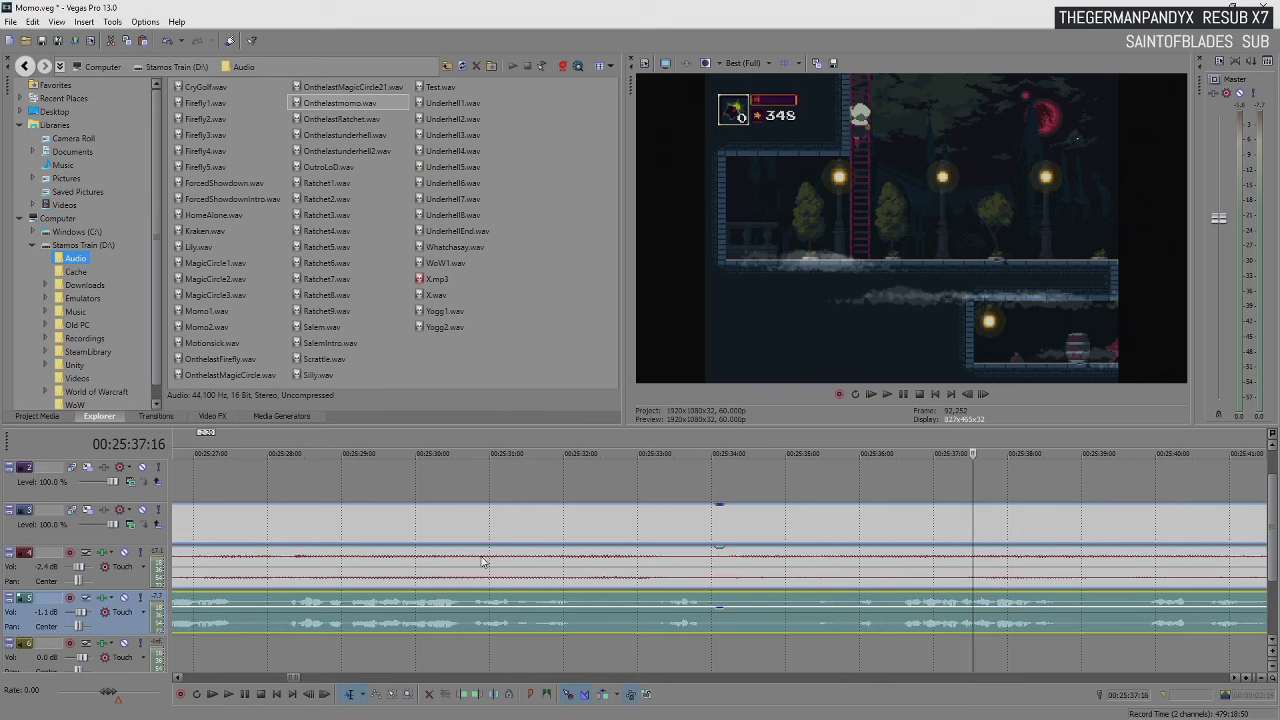
Play on through the gameplay and split the video and both audio clips at 00:26:09:13
key(space)
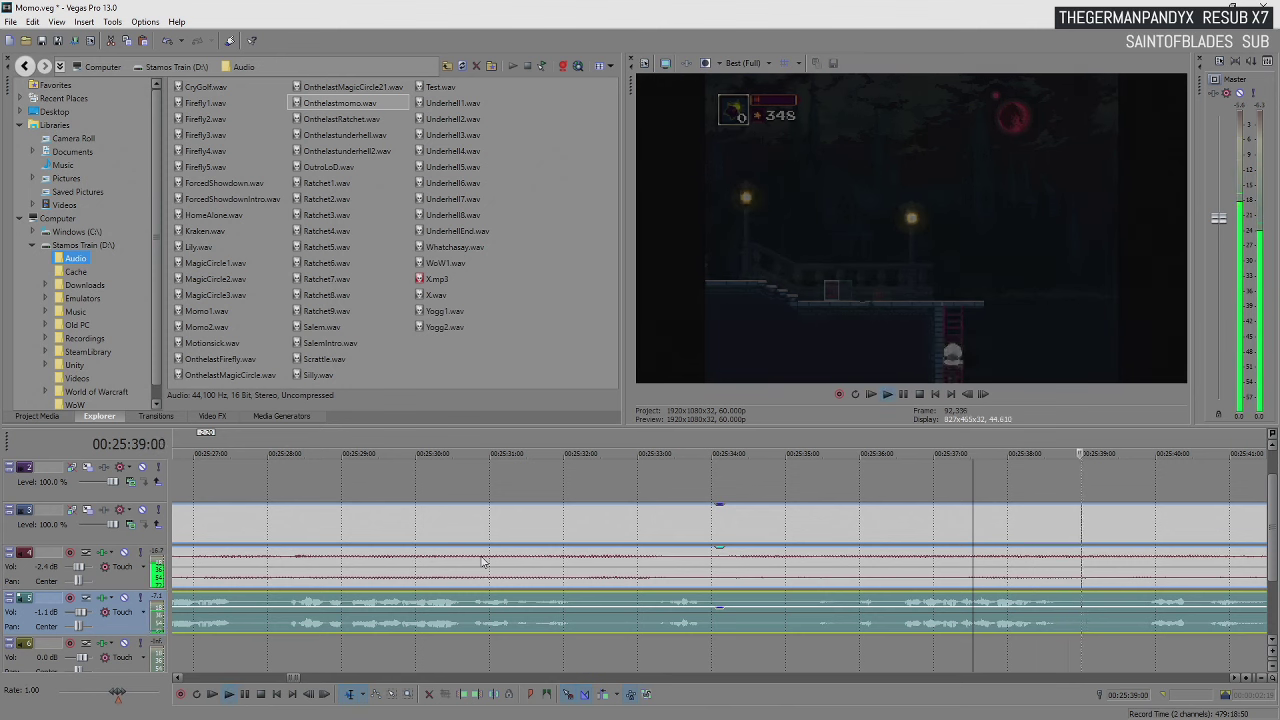
scroll(760, 618, down, 5)
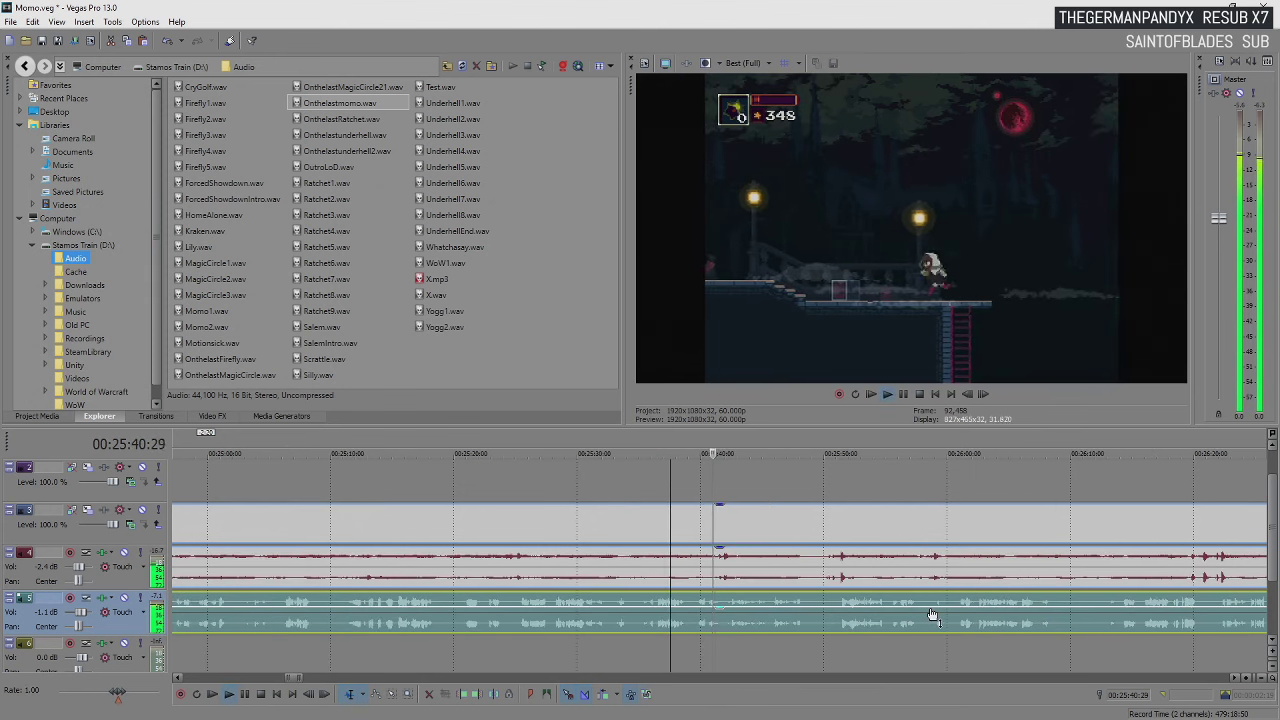
scroll(870, 620, up, 3)
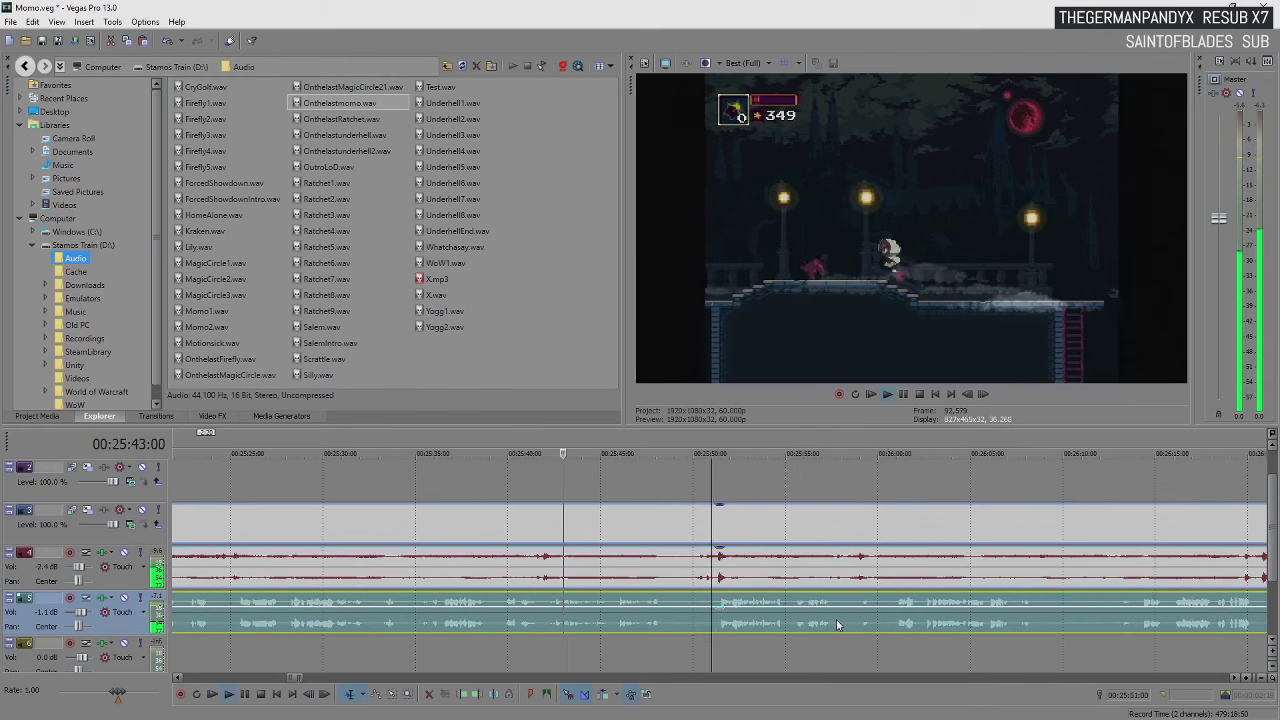
scroll(760, 620, down, 3)
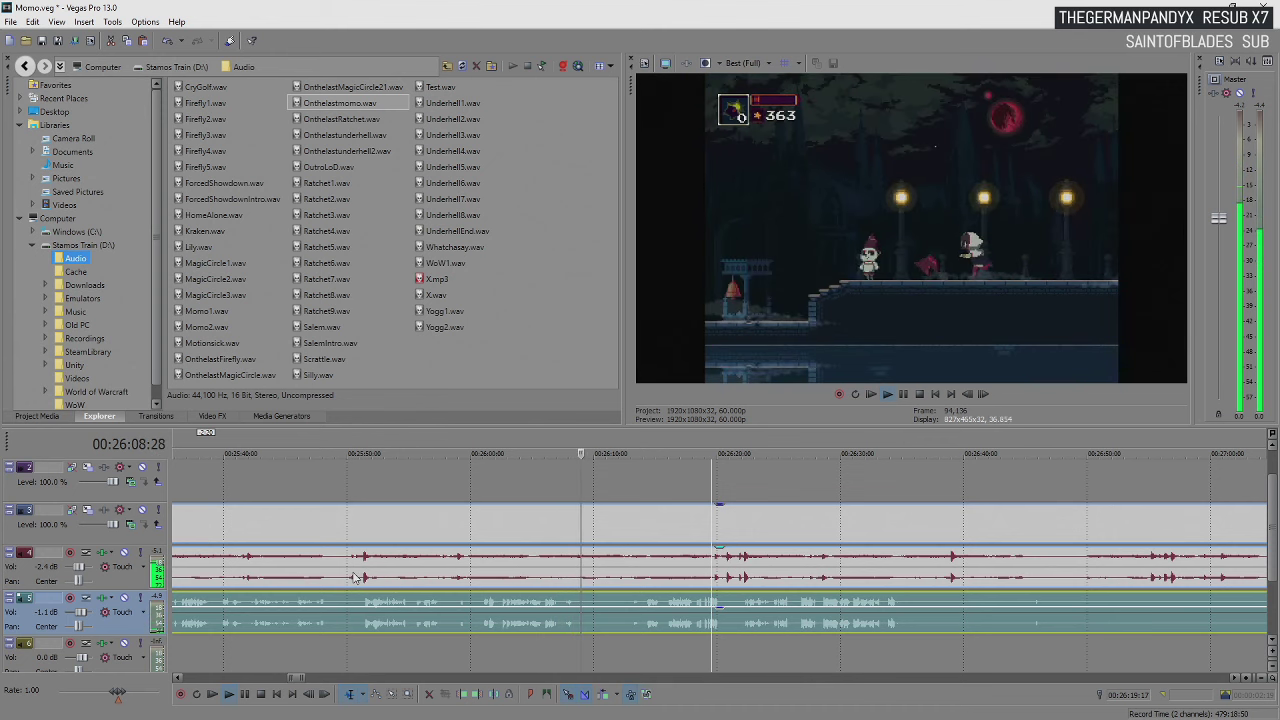
key(Return)
key(s)
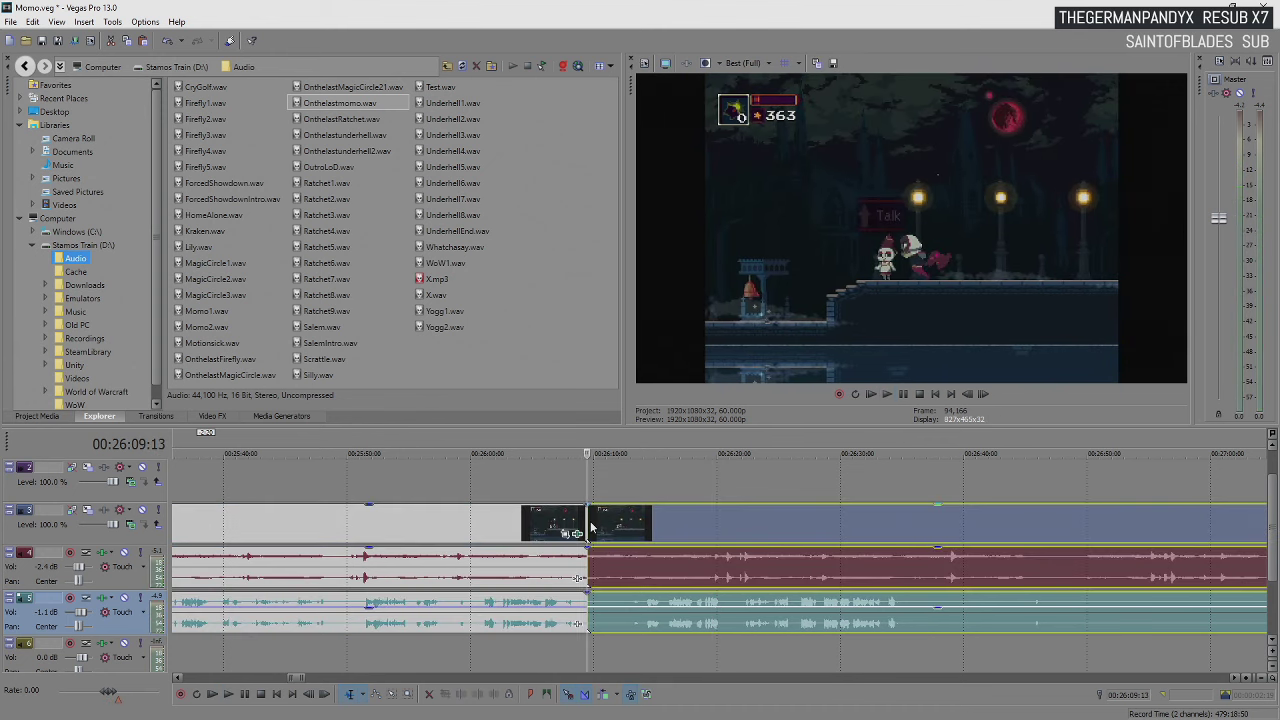
Trim the start of the clips after the 00:26:09:13 split to about 00:26:13 and play the new opening back
drag(588, 521, 634, 548)
click(634, 548)
key(space)
key(Return)
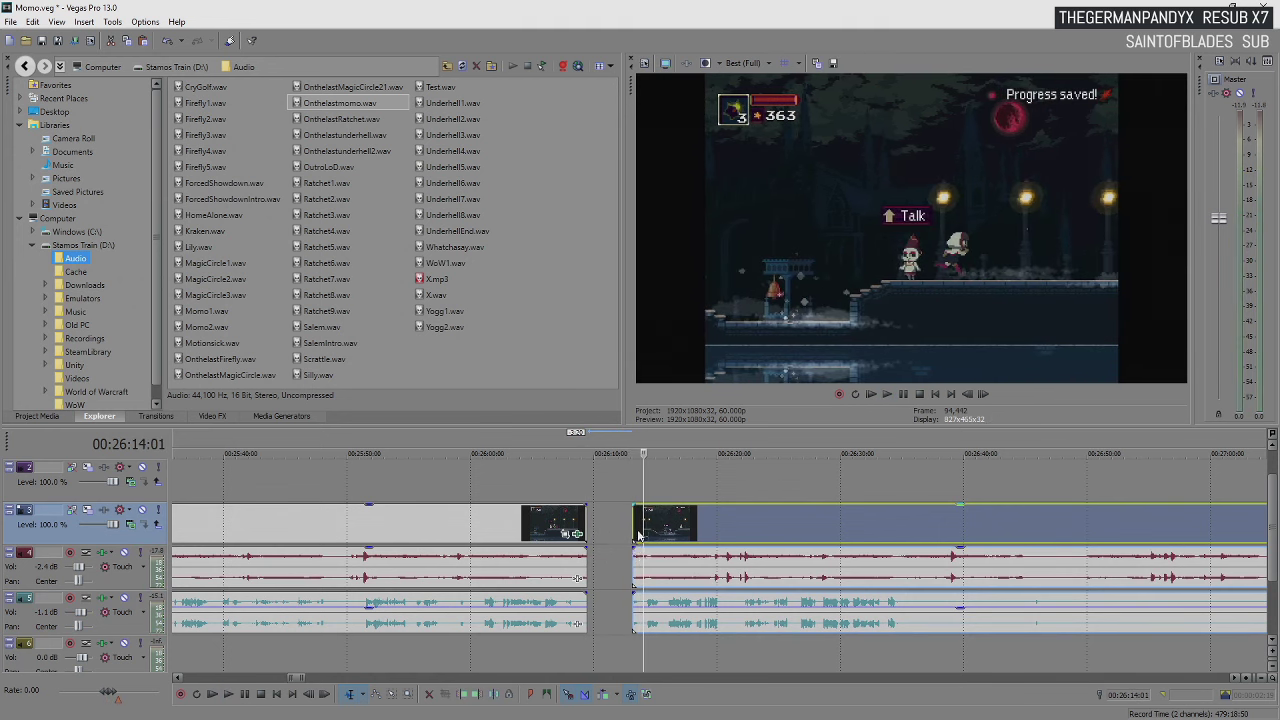
Slide the trimmed clips back over the end of the previous ones and adjust the overlap to a 1:00 crossfade
drag(638, 527, 585, 521)
click(677, 615)
click(644, 532)
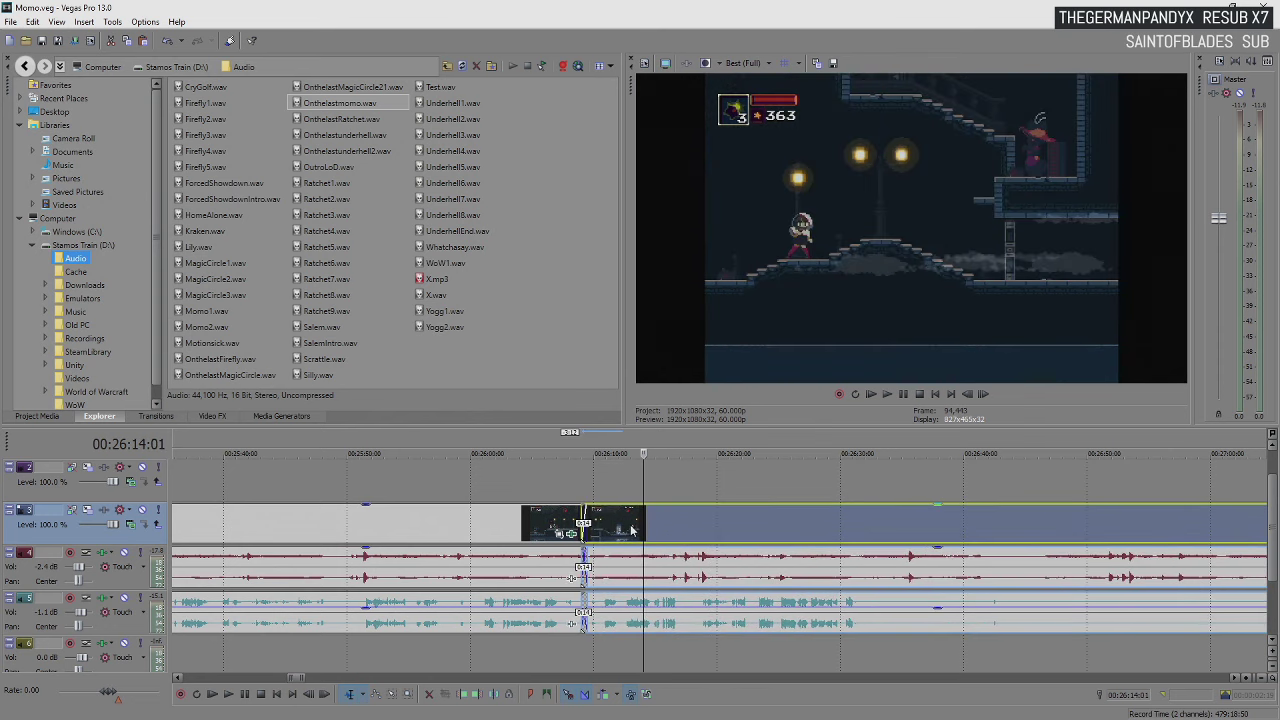
click(583, 520)
scroll(583, 520, up, 3)
drag(690, 530, 737, 541)
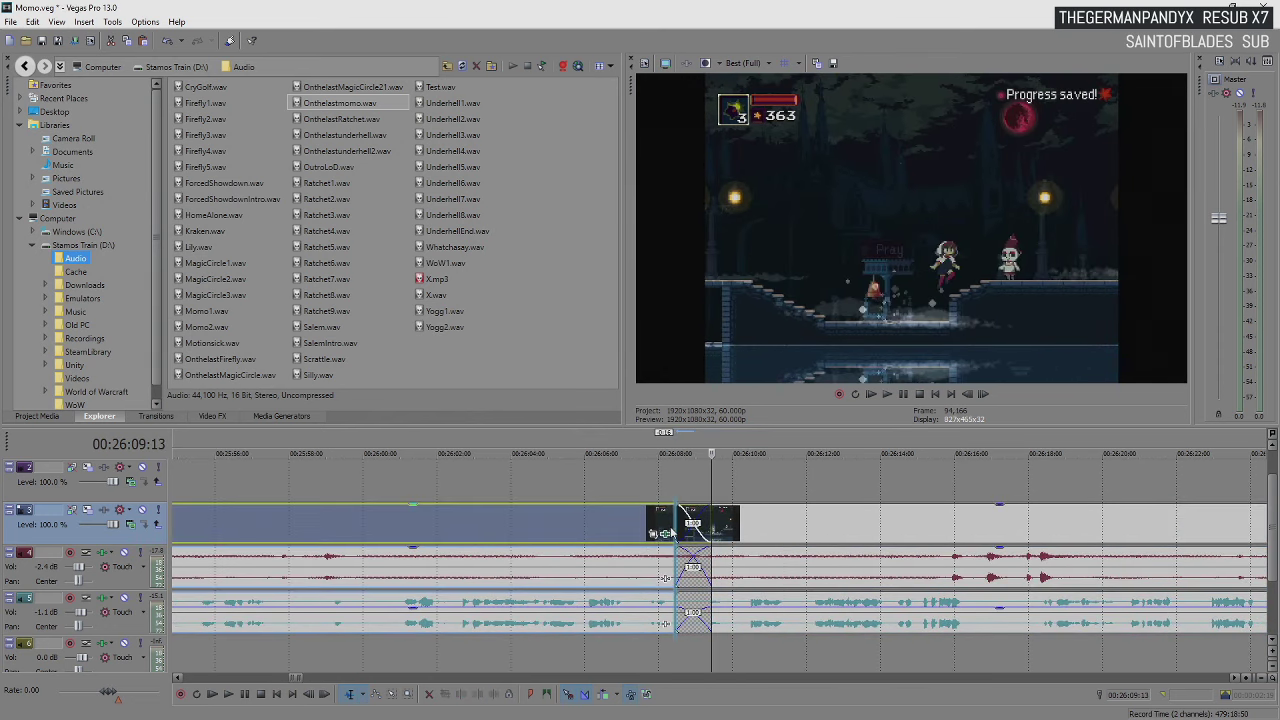
click(676, 535)
click(707, 533)
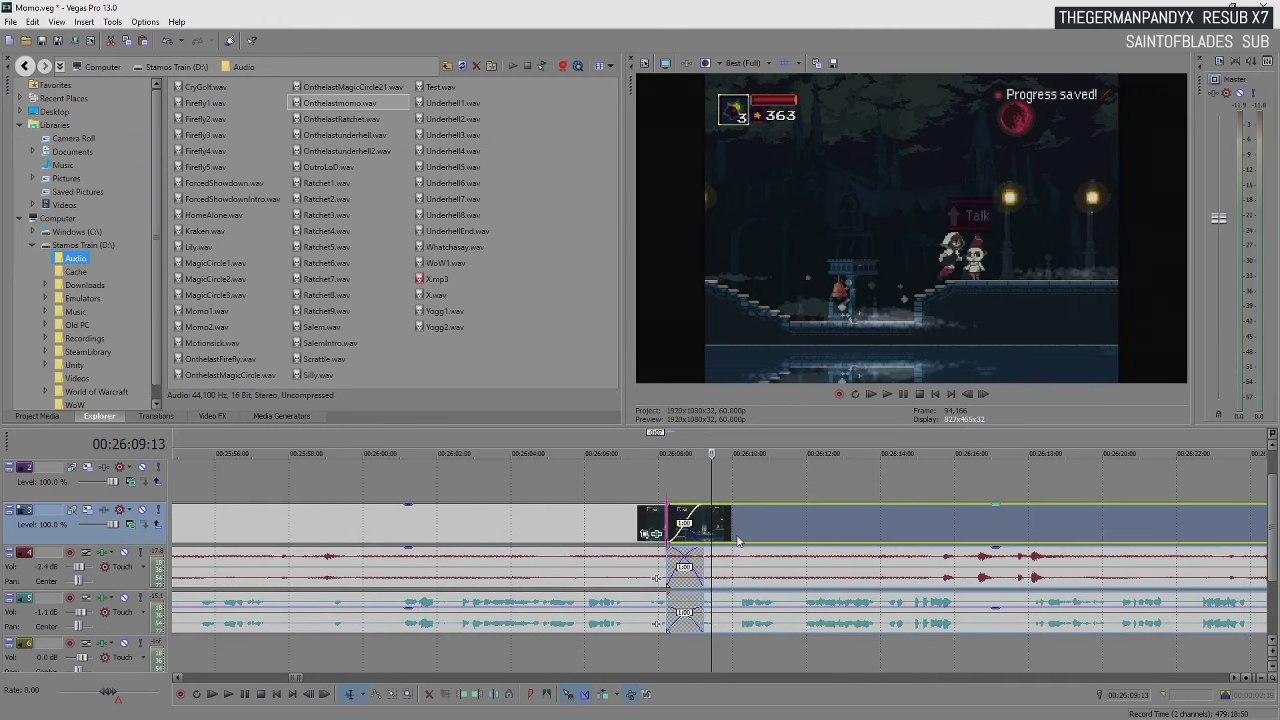
Play back the new crossfade at about 00:26:08 and check how the gameplay and voice join
click(620, 524)
drag(620, 452, 722, 452)
key(space)
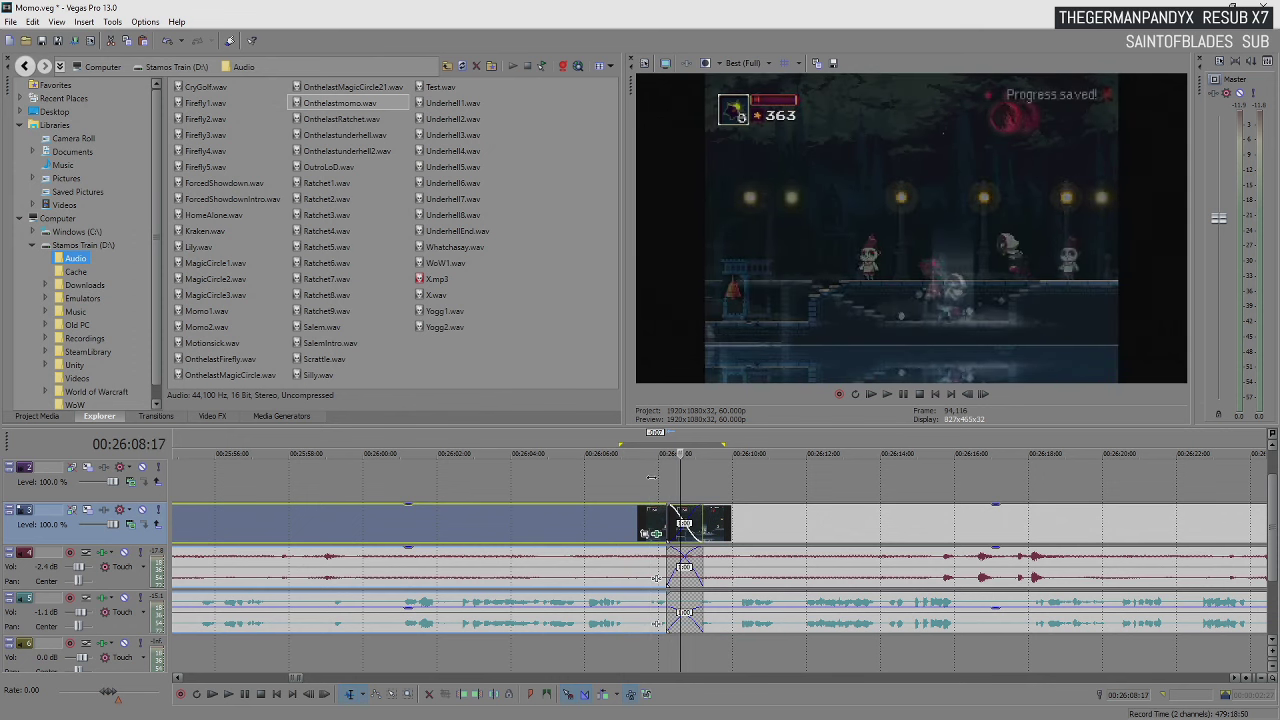
click(651, 477)
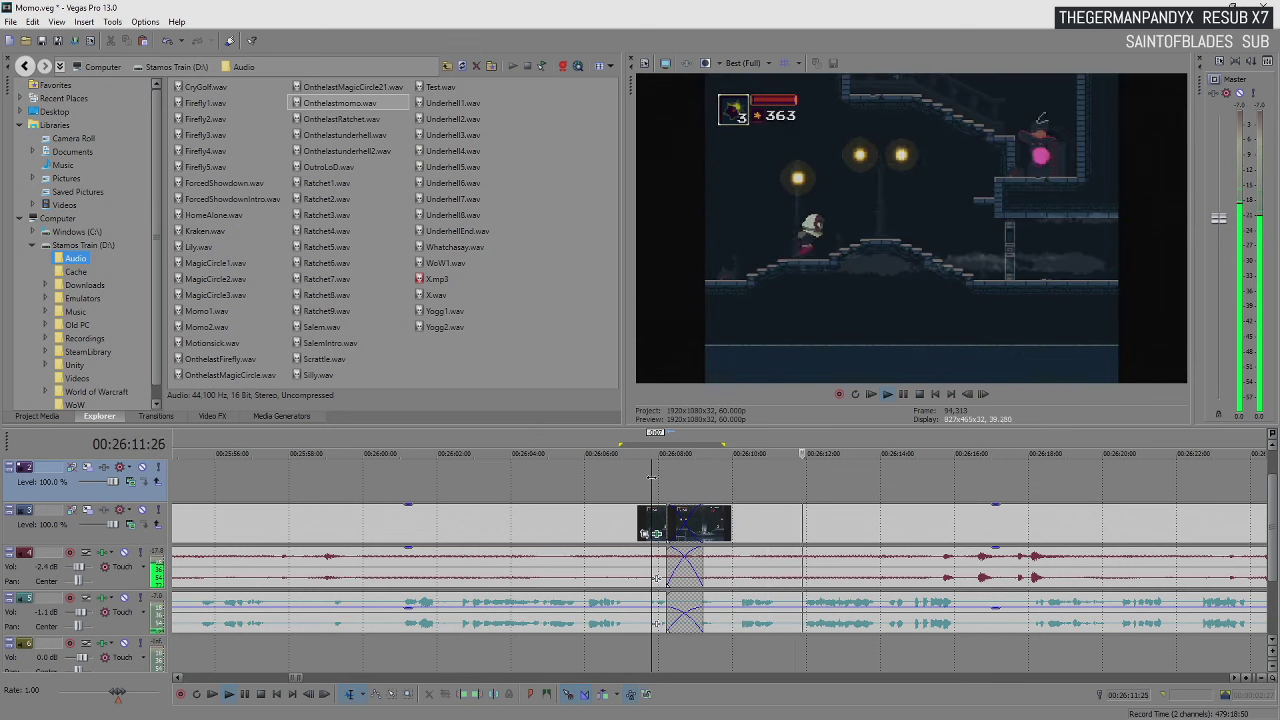
key(Return)
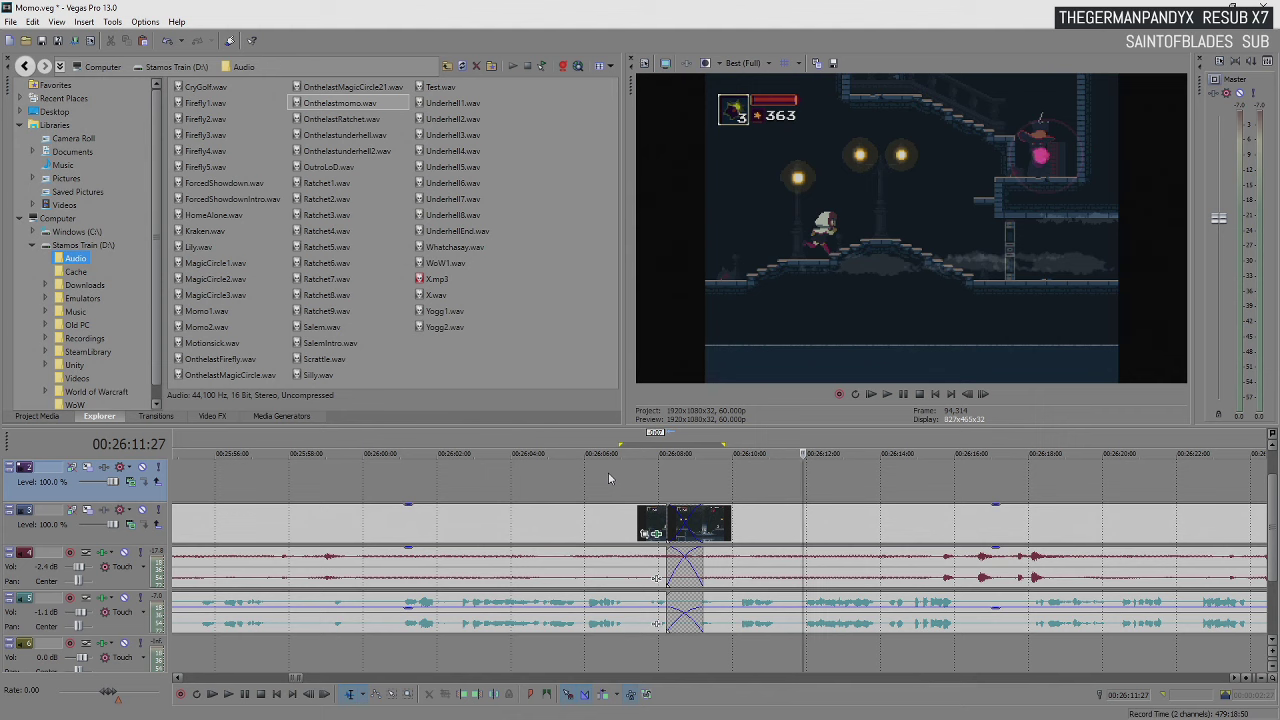
Continue reviewing the gameplay and voice audio from about 00:26:11 to about 00:26:23
key(space)
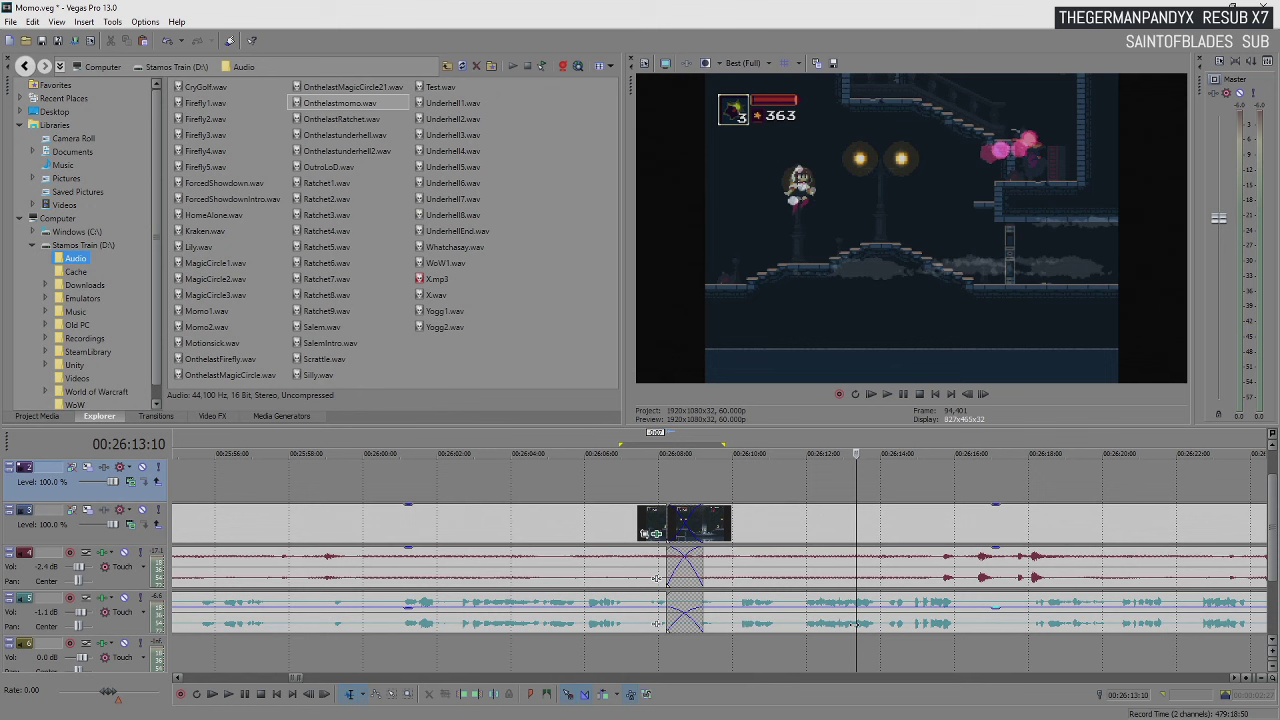
click(856, 624)
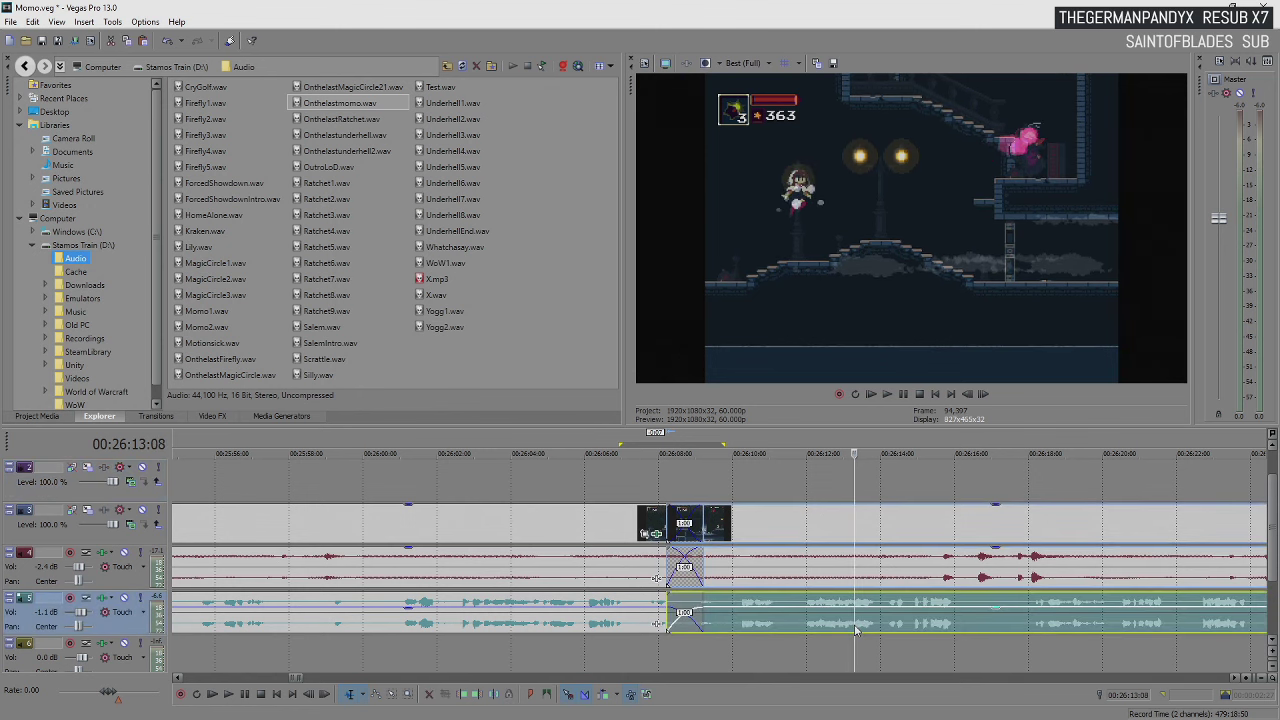
key(space)
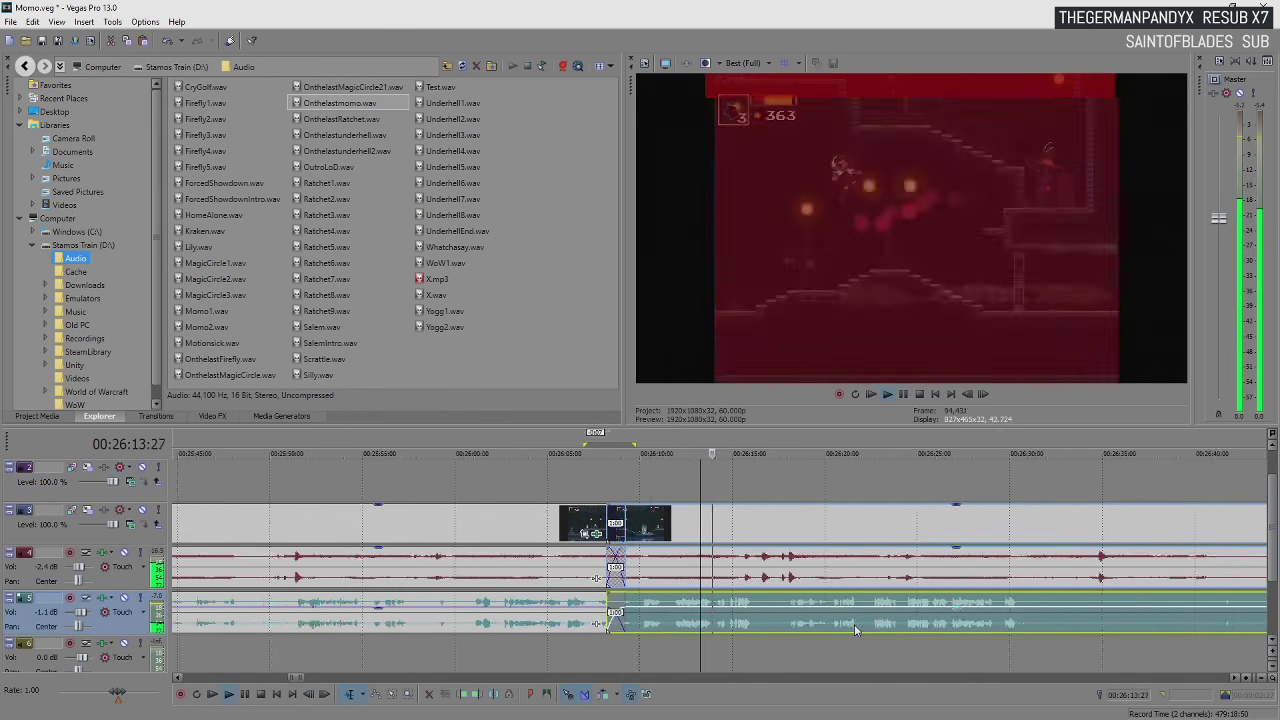
scroll(856, 628, down, 4)
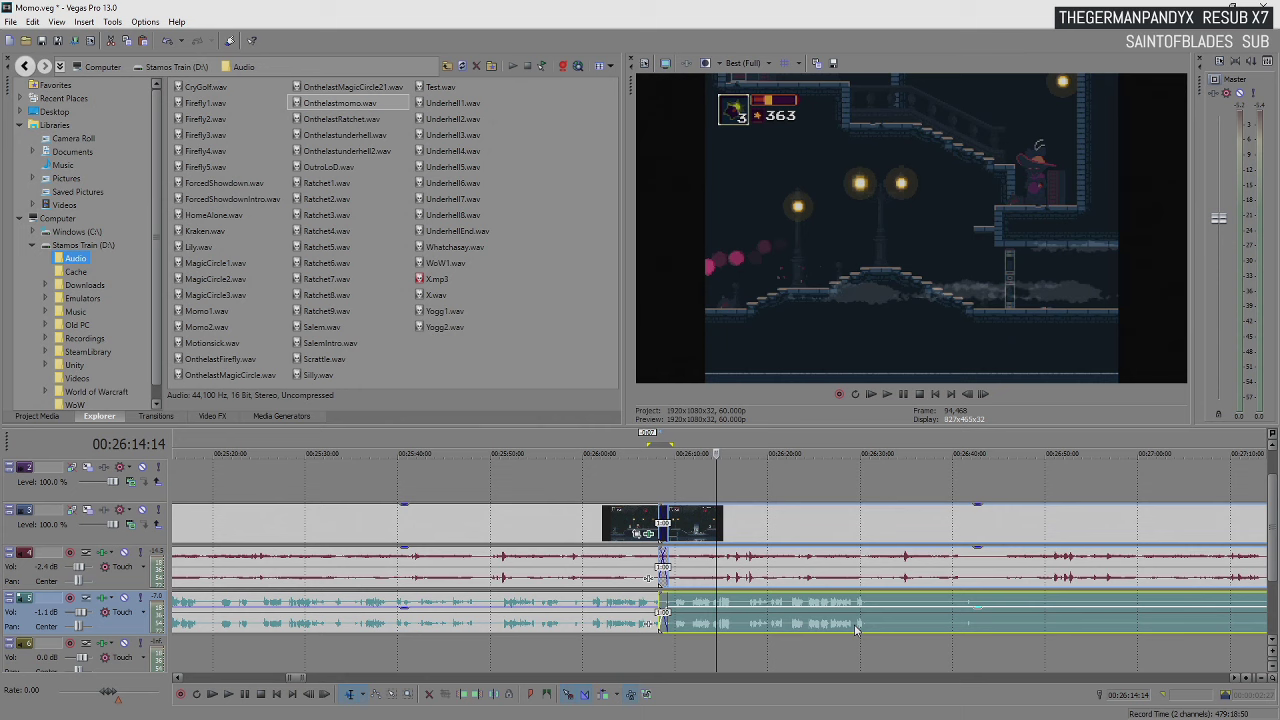
key(space)
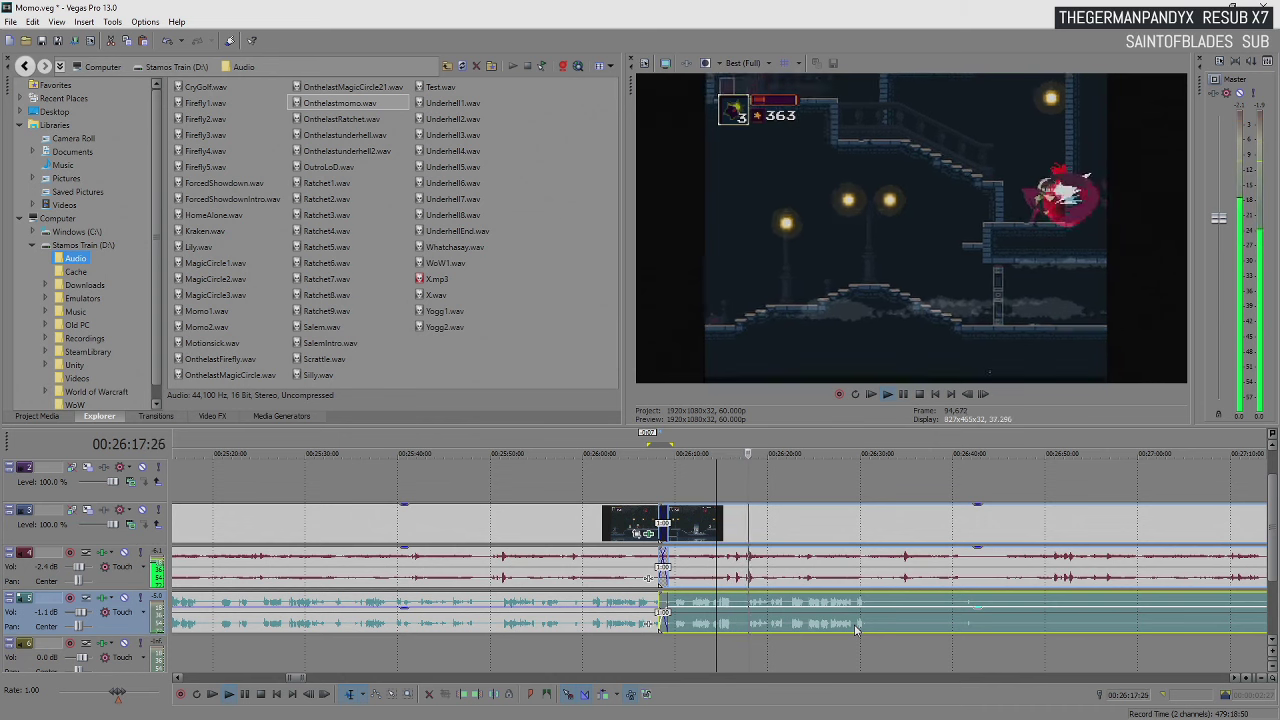
key(Return)
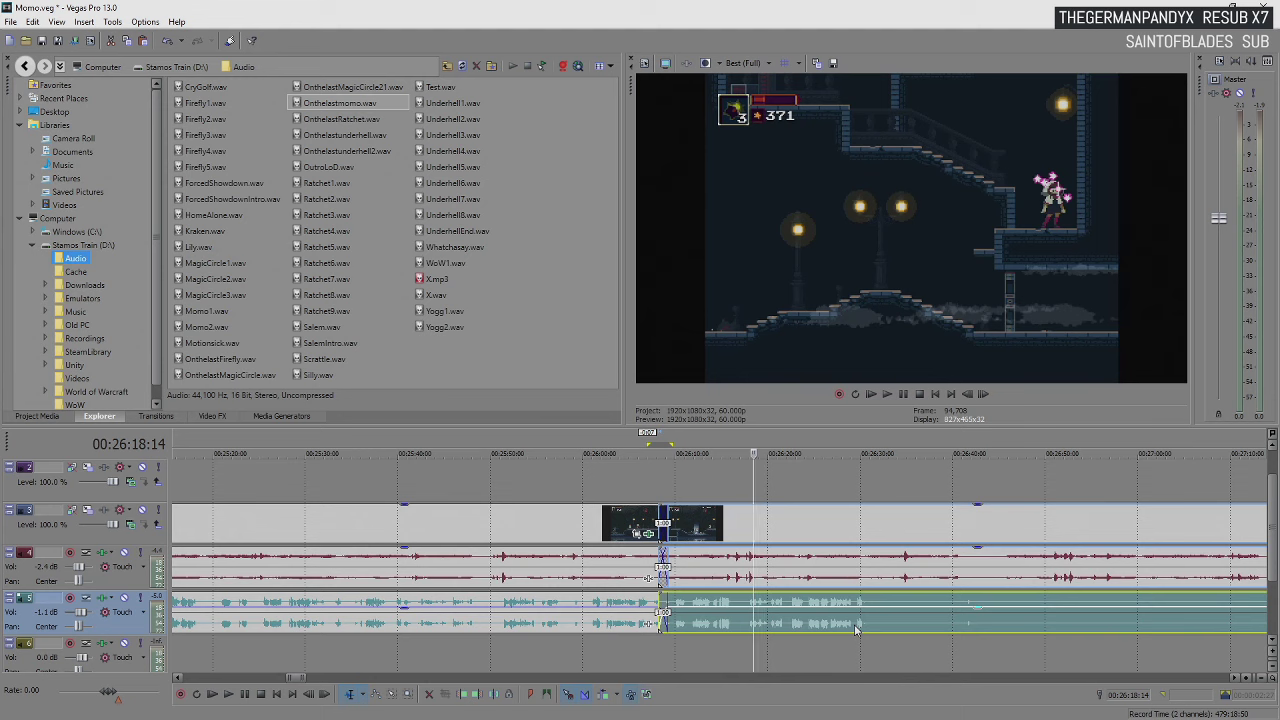
key(space)
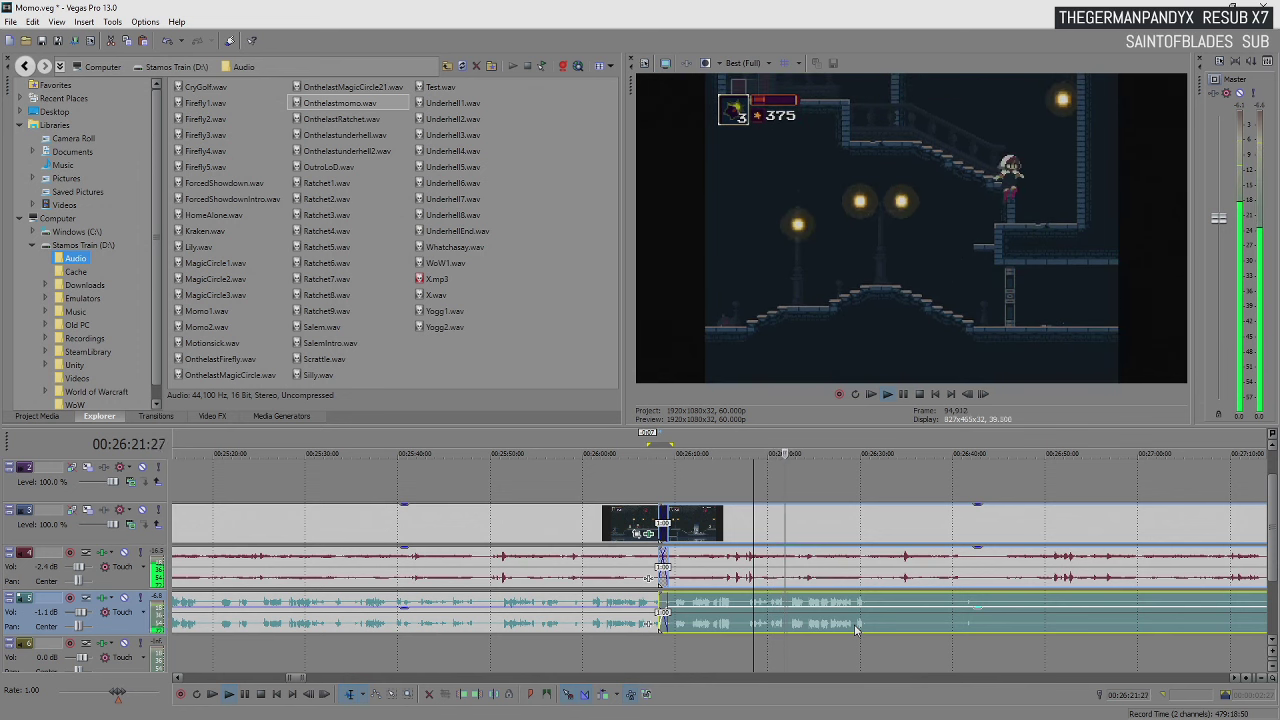
key(Return)
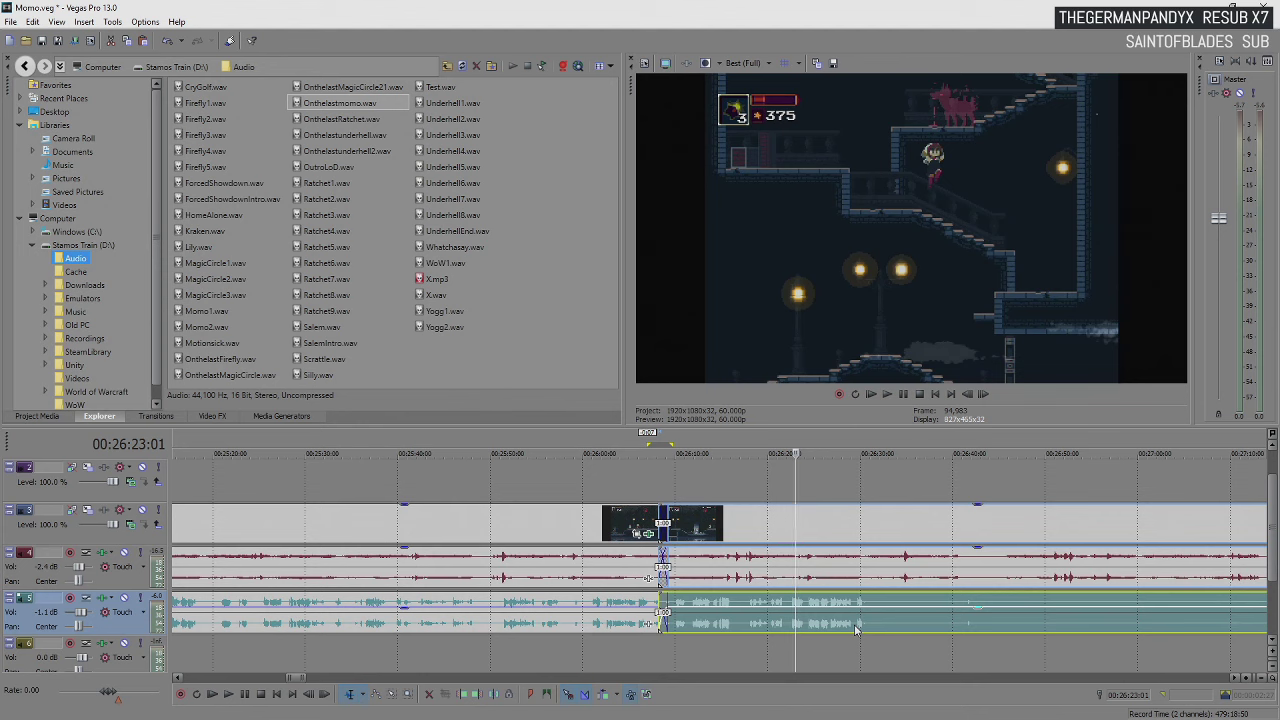
key(space)
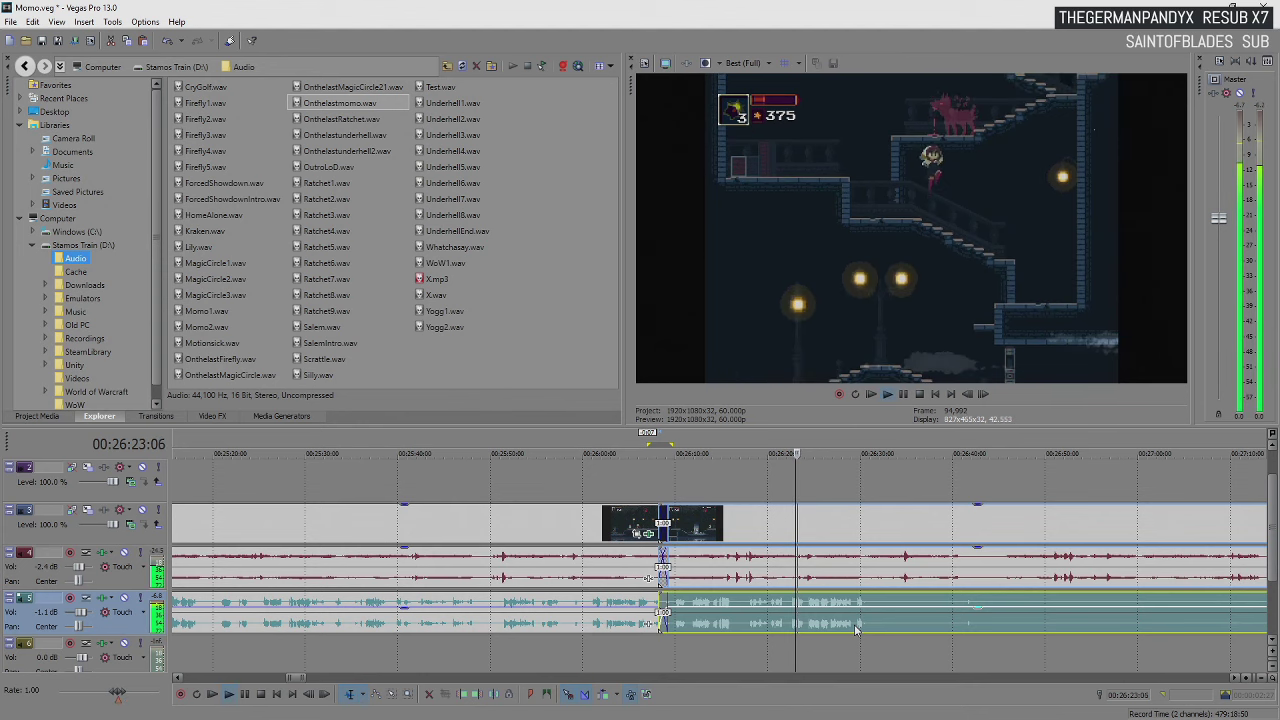
Select the video and both audio clips and split them at 00:26:31:23
click(882, 532)
shift+click(920, 620)
scroll(938, 624, up, 2)
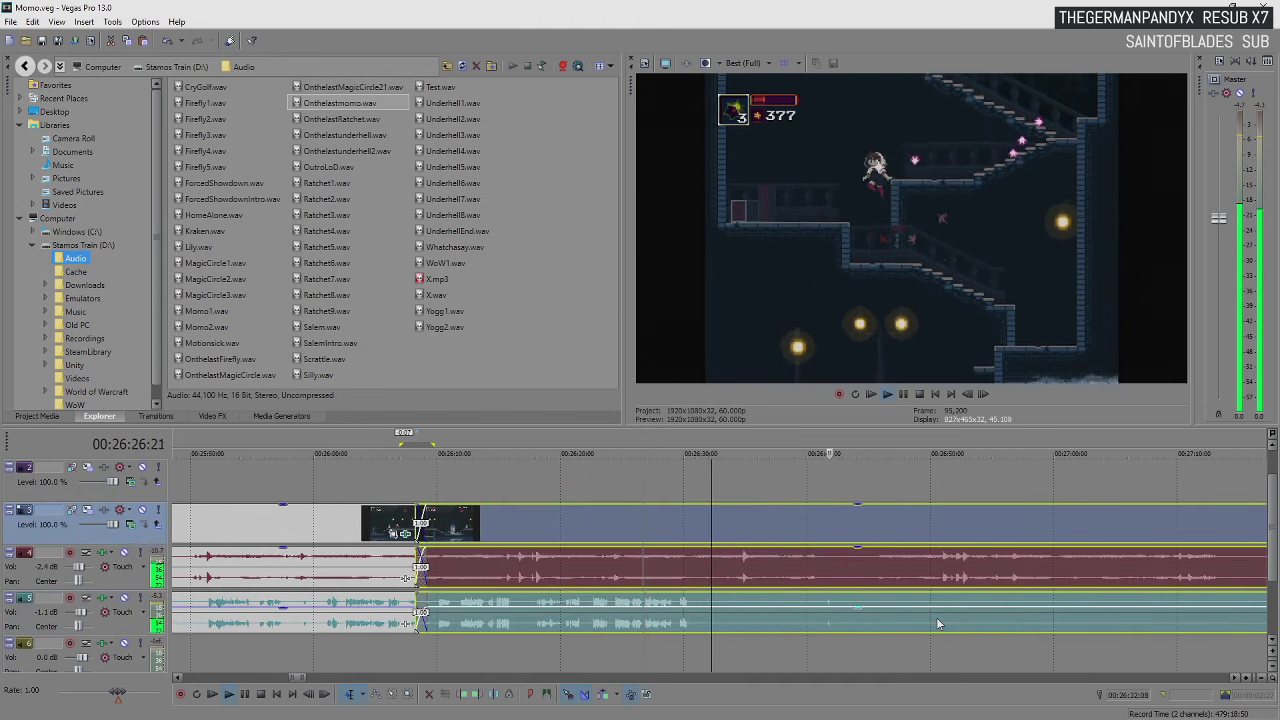
scroll(938, 624, up, 2)
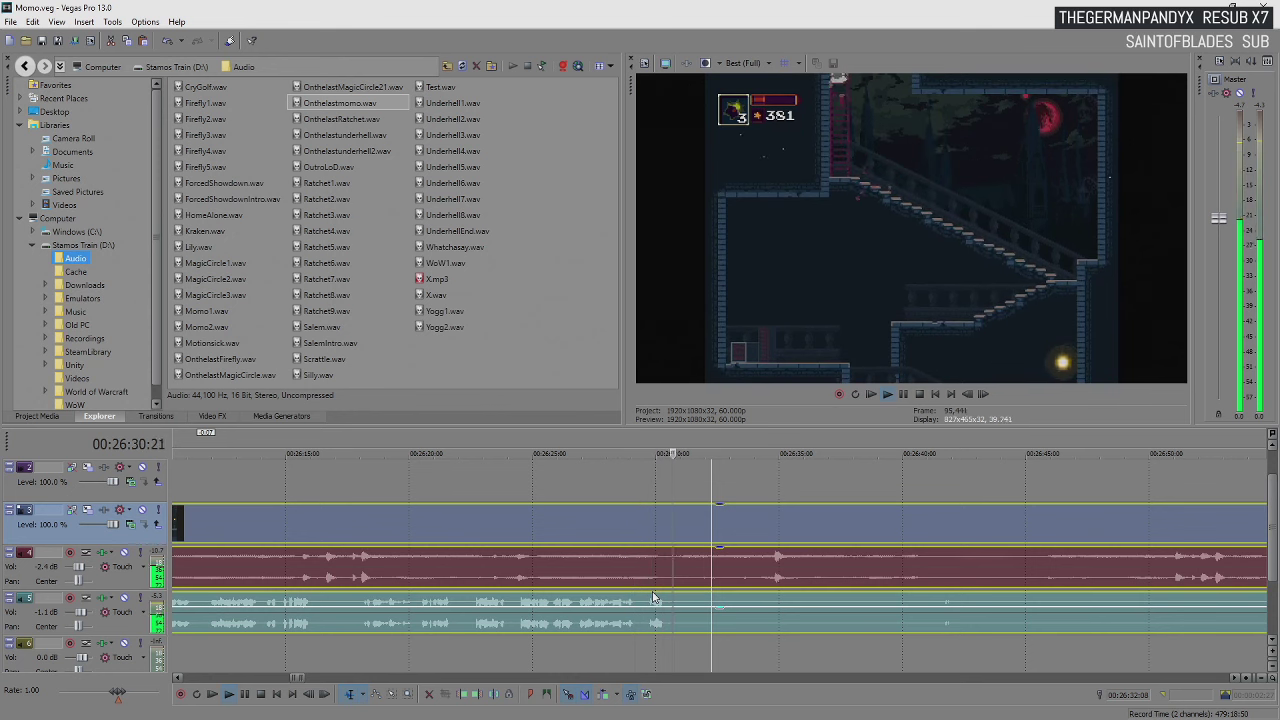
key(Return)
key(s)
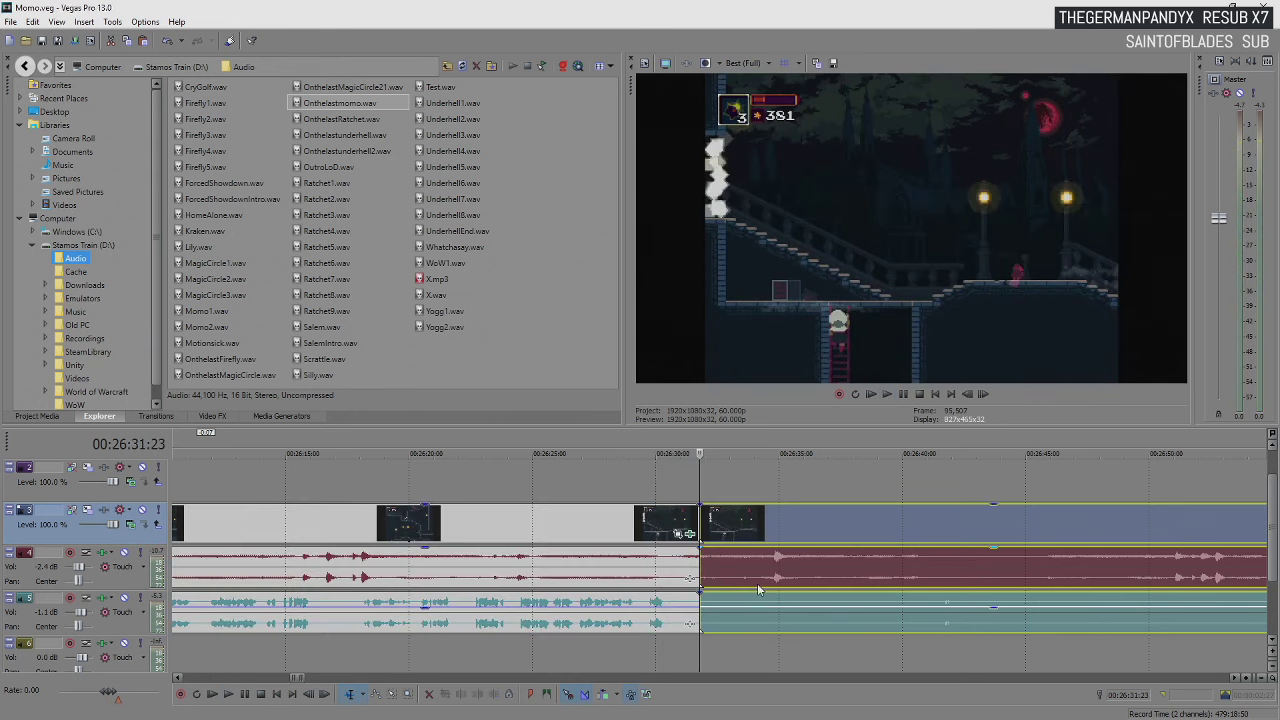
Trim the quiet stretch after 00:26:31:23 up to the next speech and overlap the remaining clips with the previous ones by about 1:11
scroll(846, 573, down, 6)
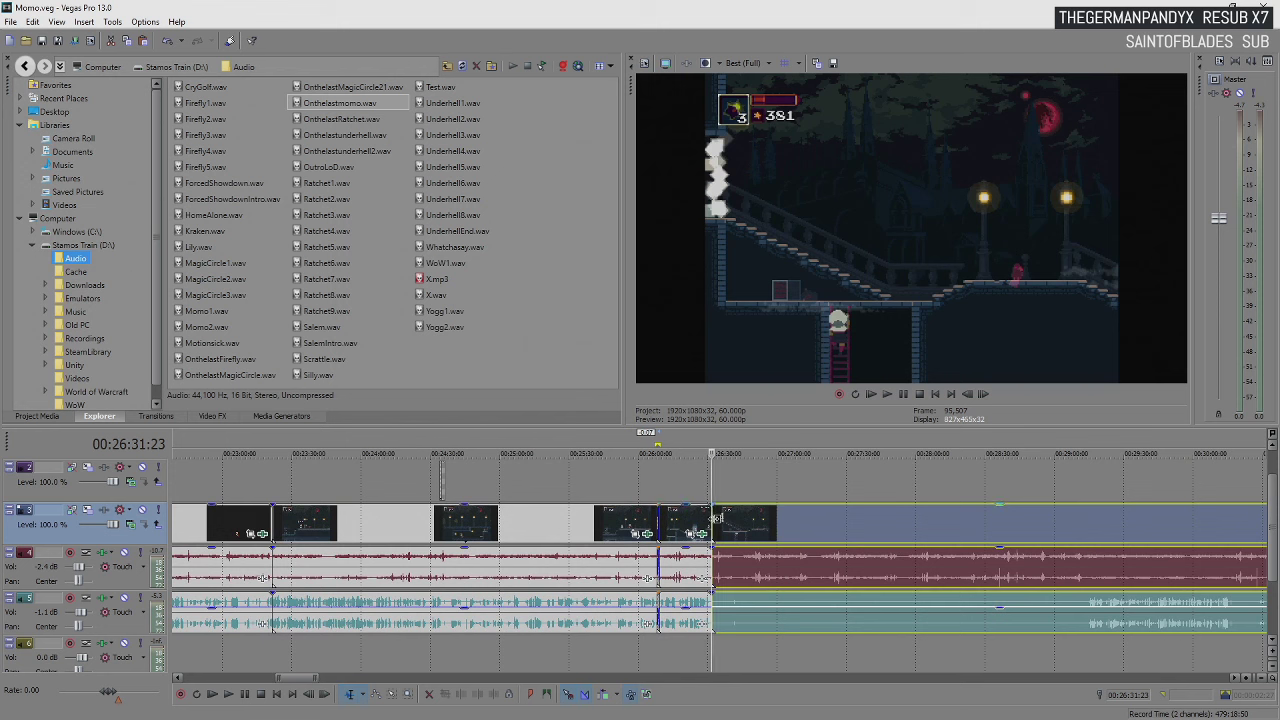
drag(715, 516, 748, 543)
click(1103, 630)
click(724, 520)
scroll(724, 520, up, 5)
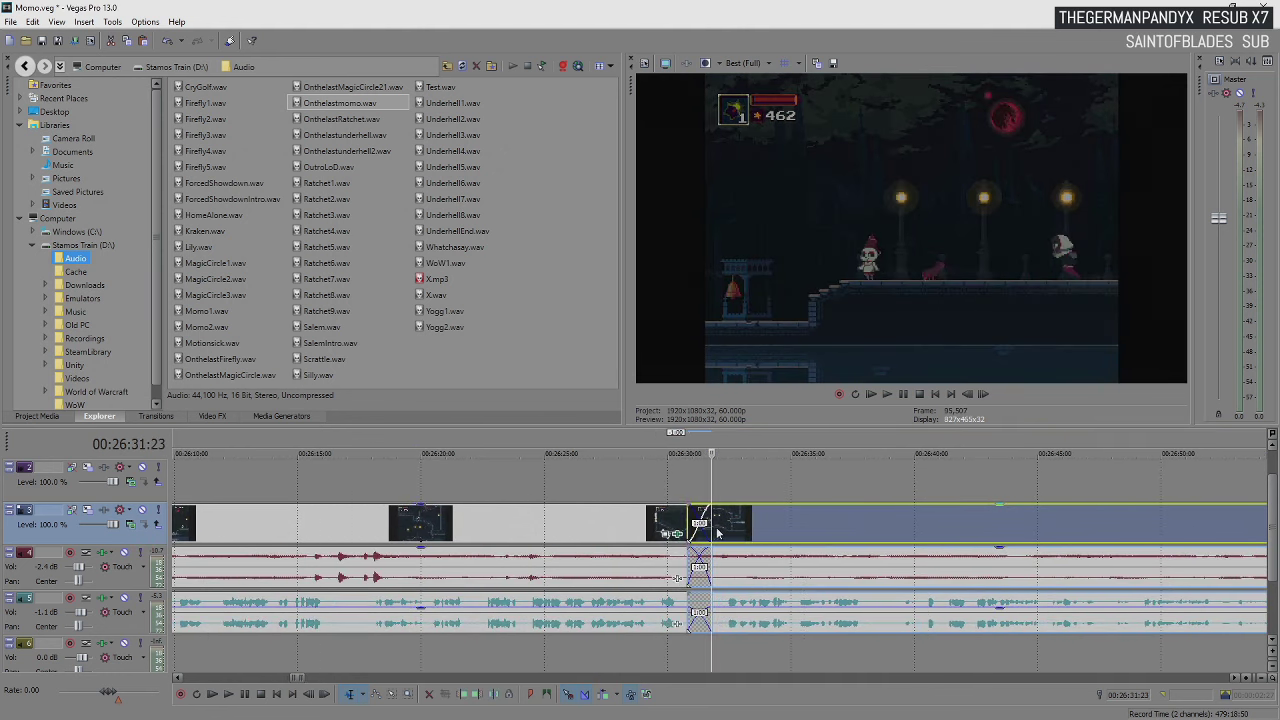
click(706, 525)
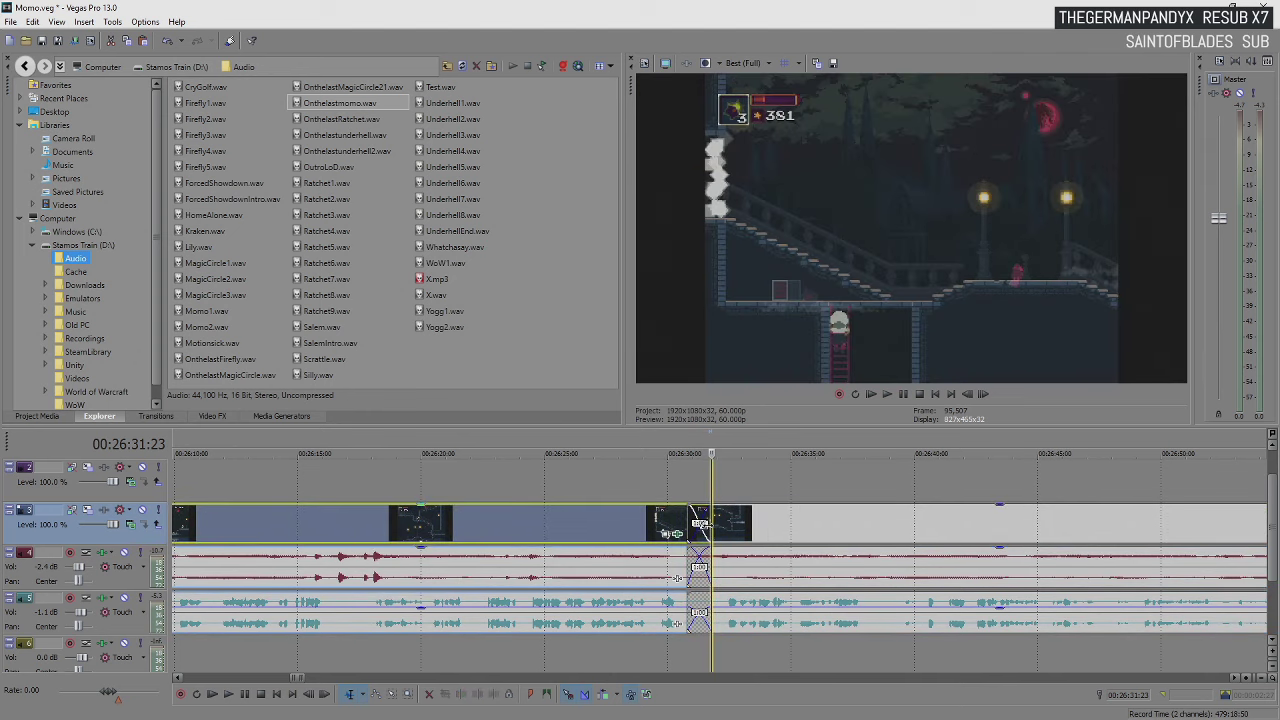
click(724, 527)
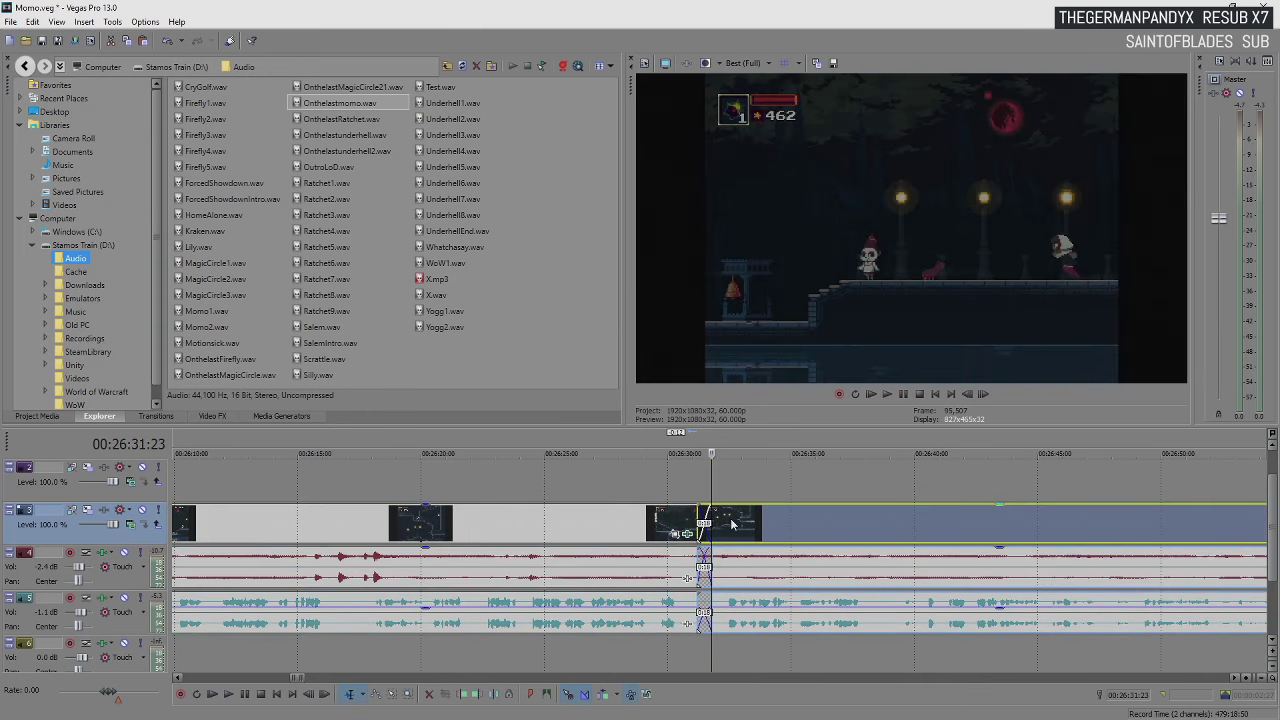
drag(741, 538, 731, 537)
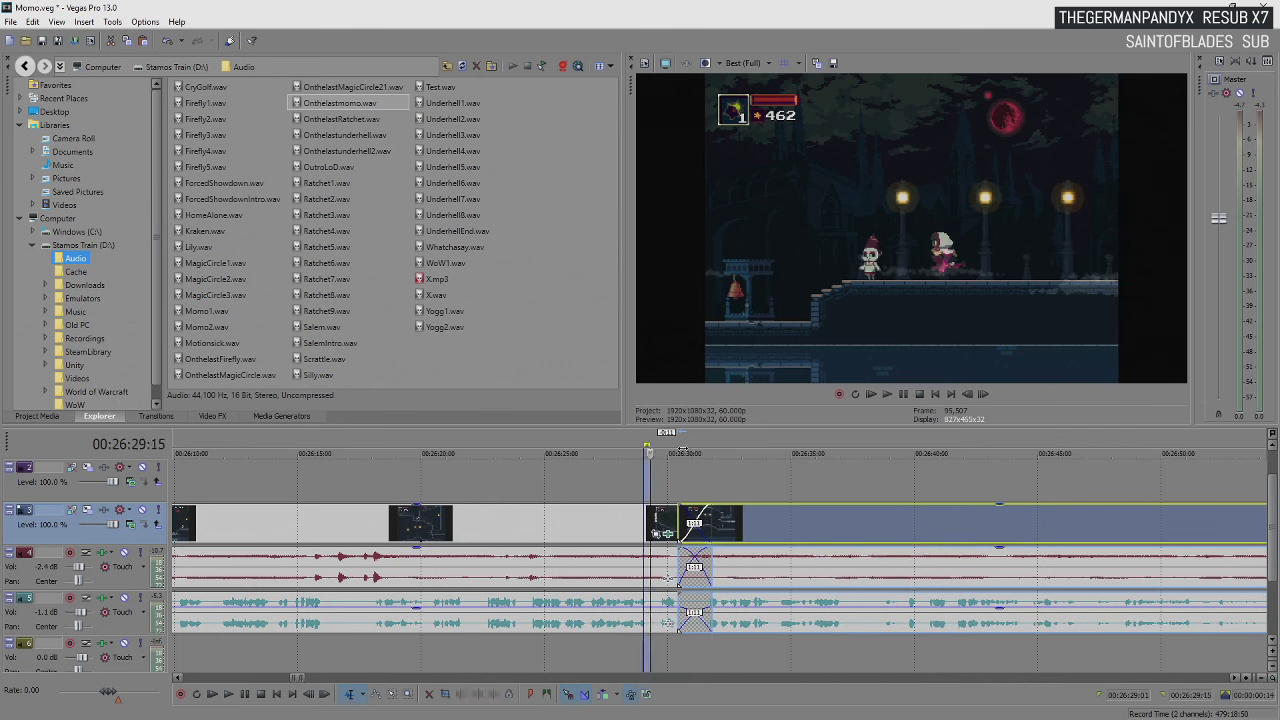
Play back the transition from about 00:26:29:20 to check the new crossfade
click(655, 503)
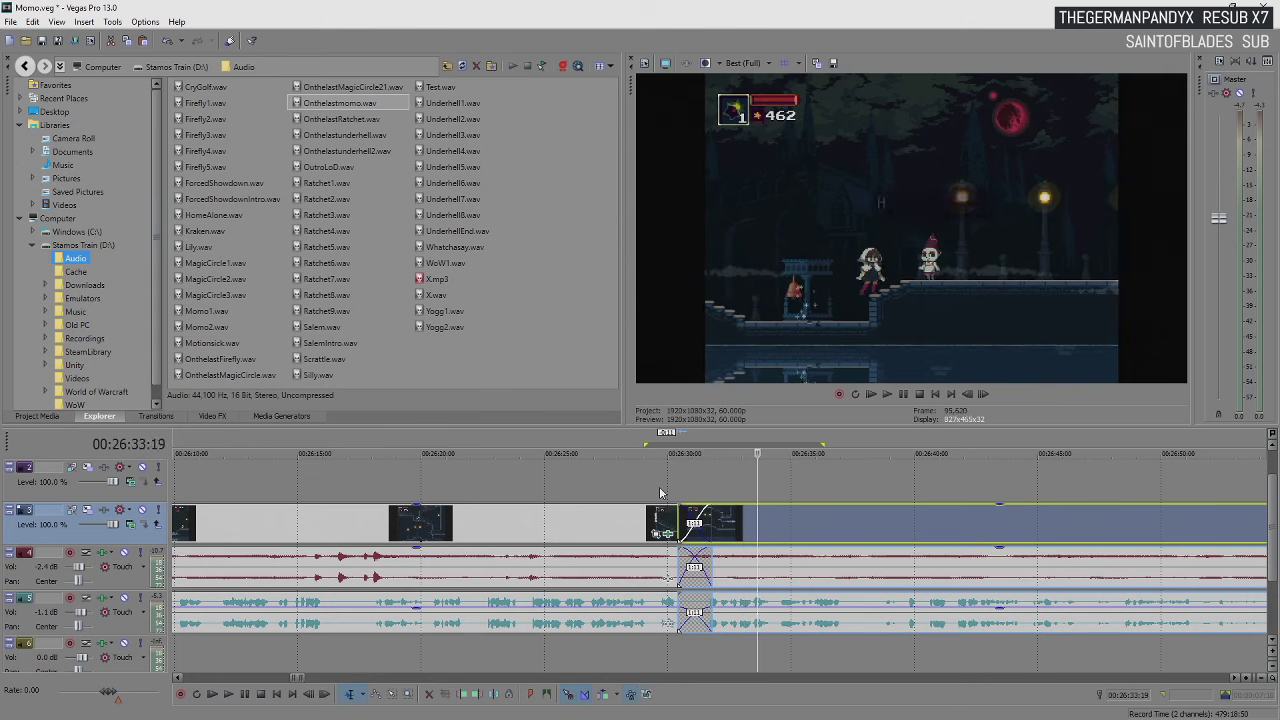
key(o)
click(660, 492)
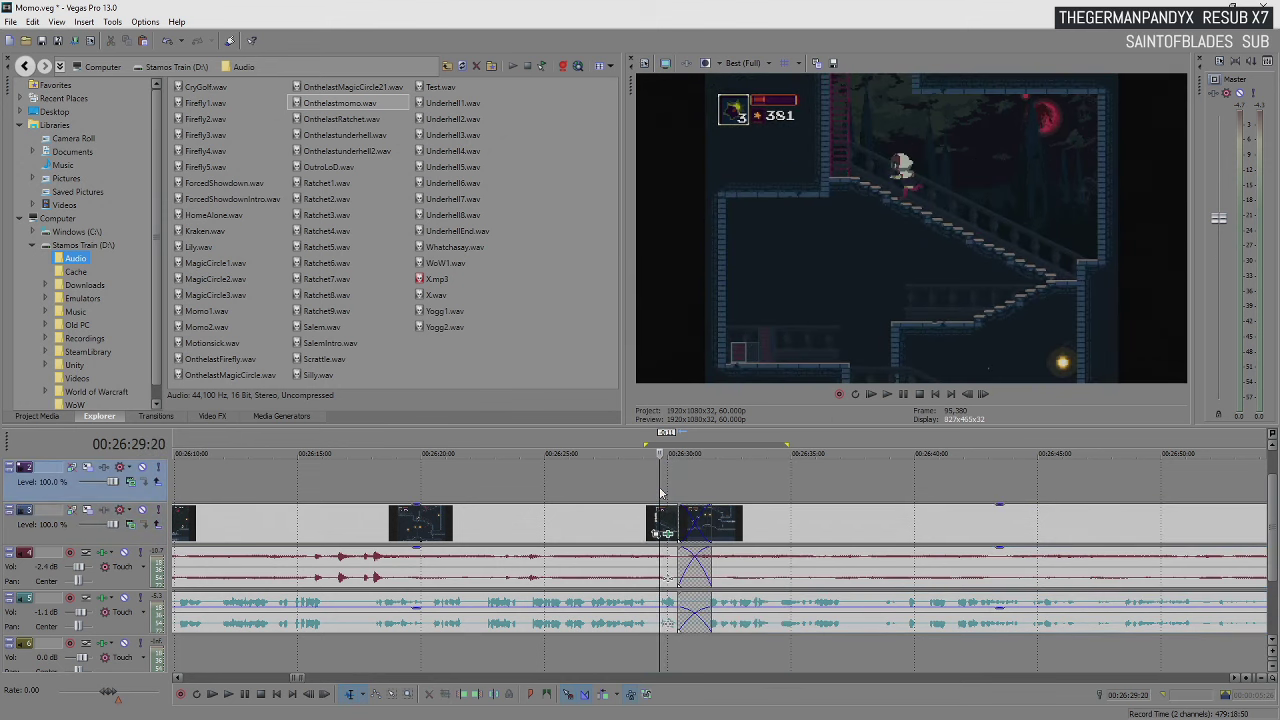
key(space)
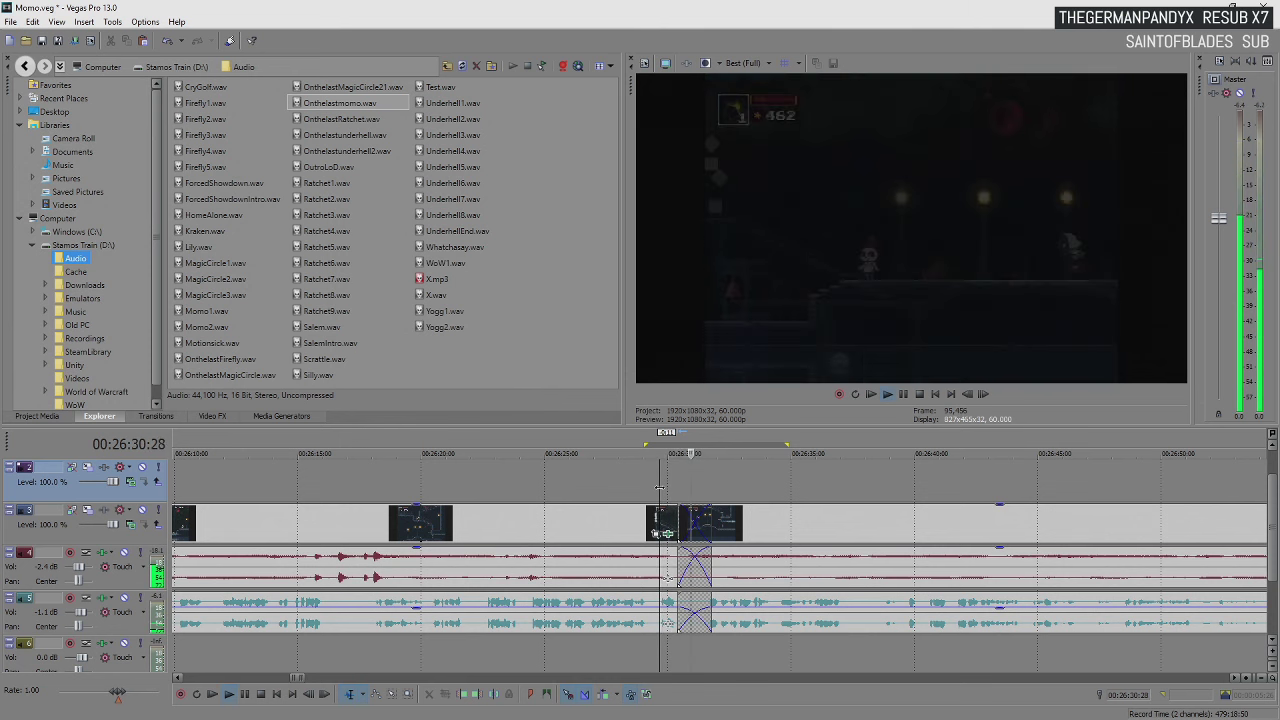
Shorten the crossfade at about 00:26:31 to 1:00 and tighten the start of the following clip
click(693, 530)
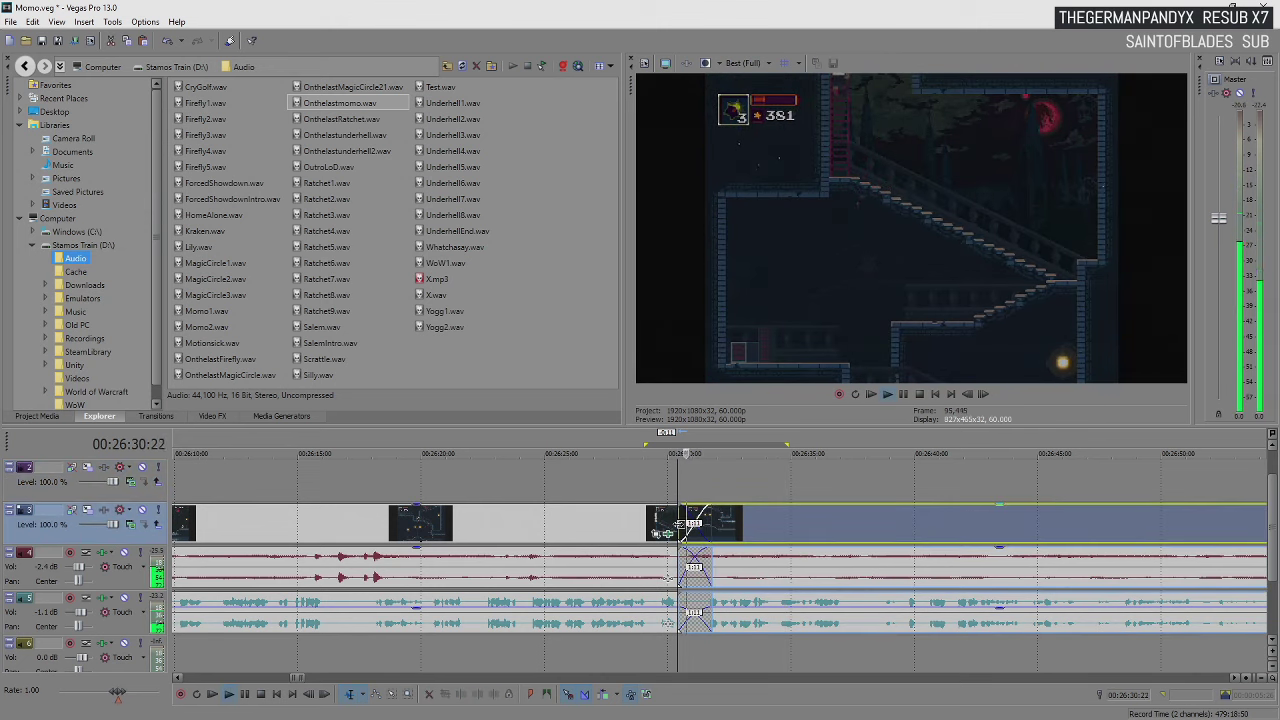
key(space)
scroll(678, 523, up, 5)
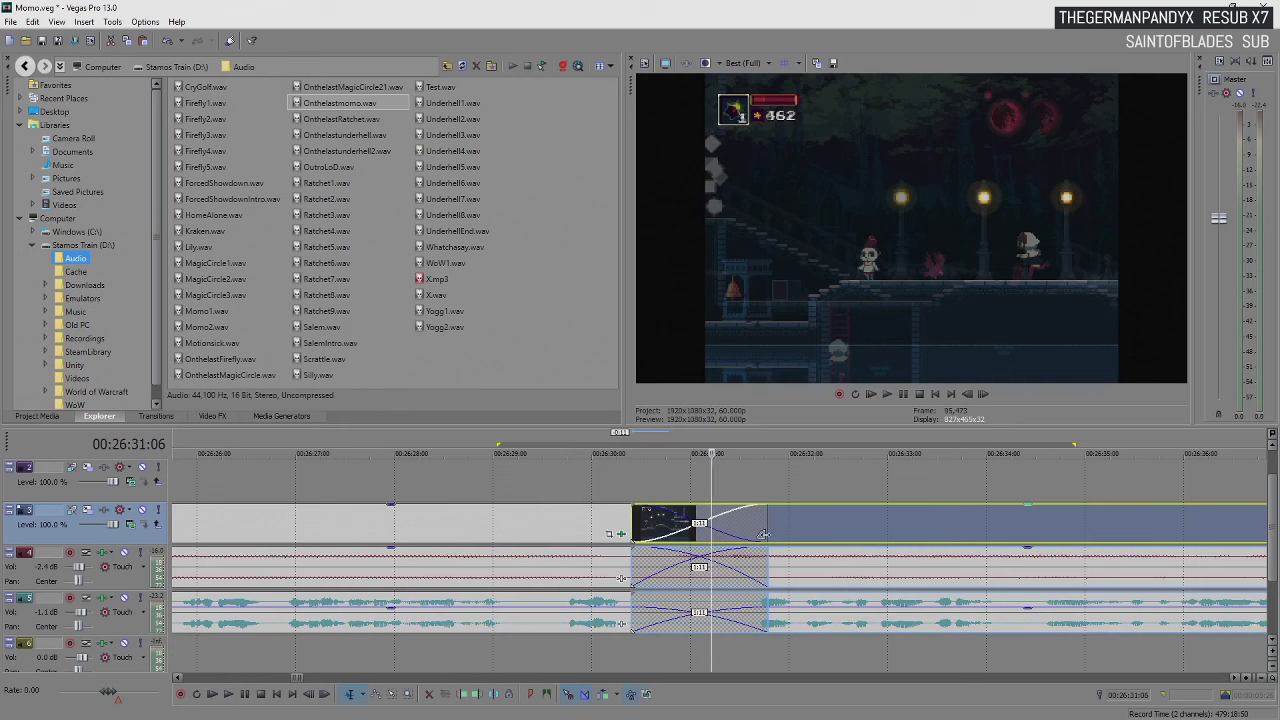
drag(763, 534, 726, 538)
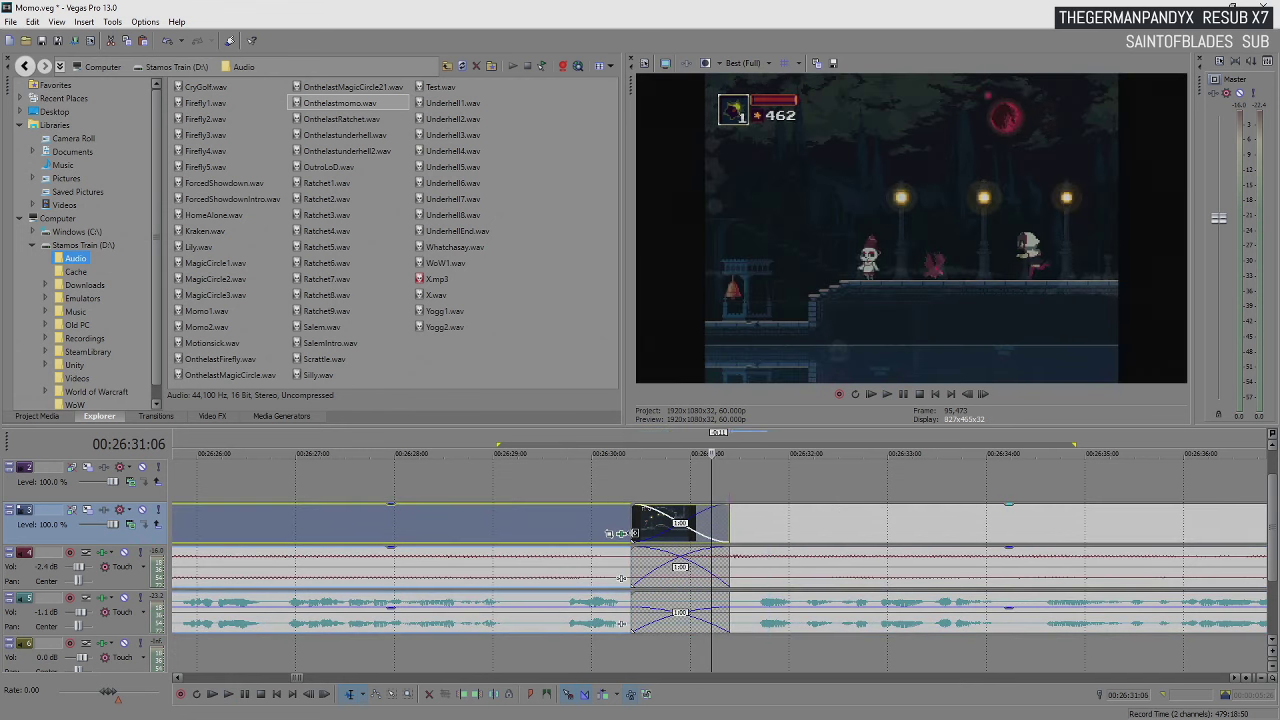
mouse_move(621, 533)
mouse_down()
mouse_move(668, 533)
mouse_move(621, 533)
mouse_up()
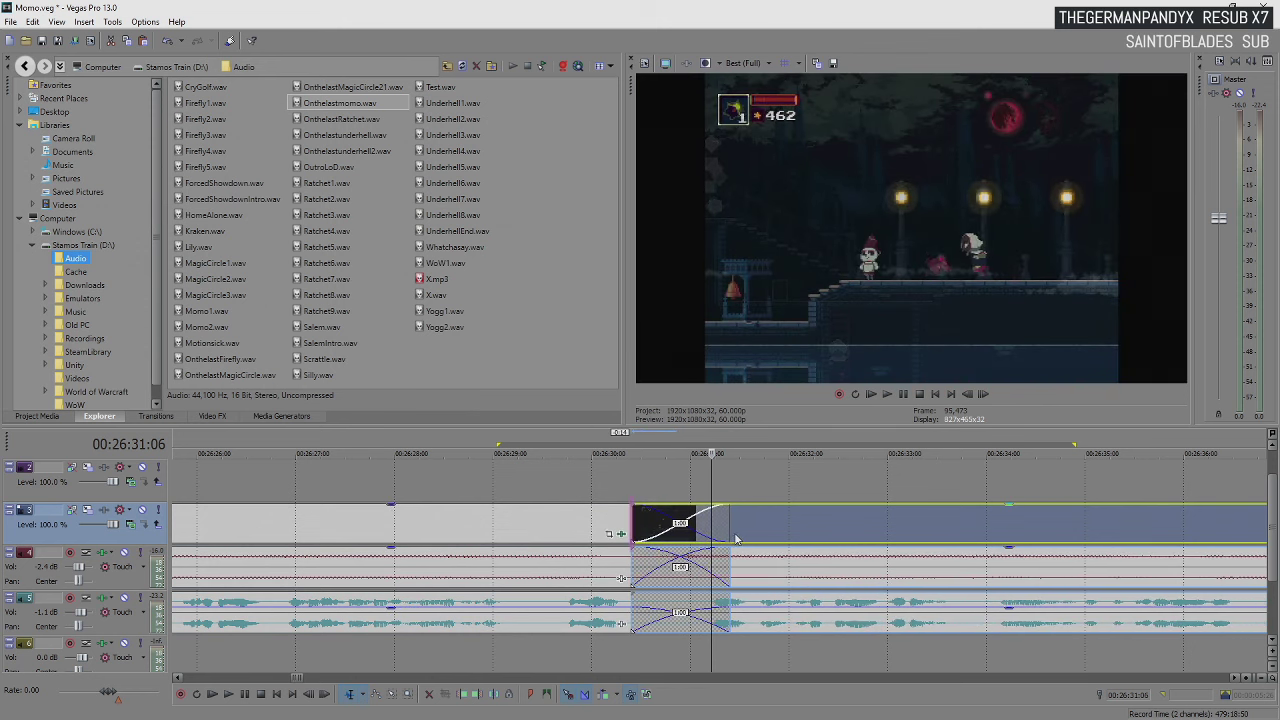
Play back the shortened crossfade from about 00:26:29 to check the picture and voice timing
click(494, 480)
click(677, 480)
key(space)
double_click(595, 480)
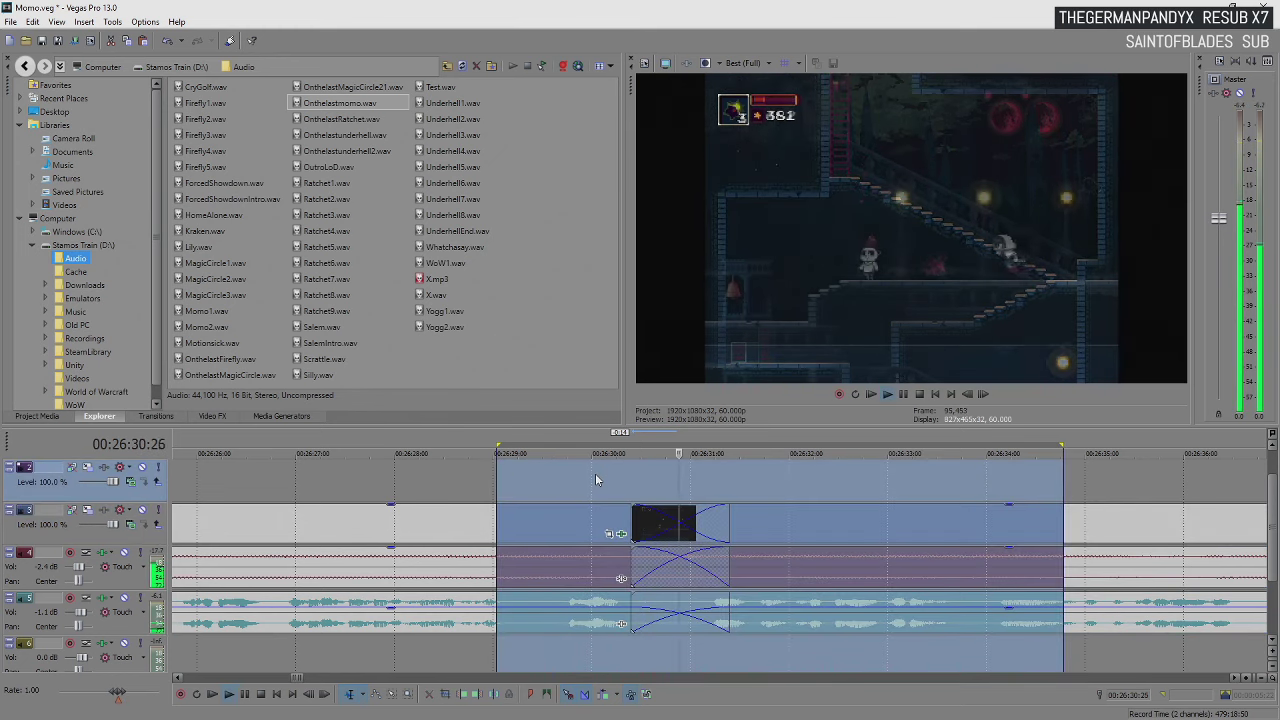
click(595, 480)
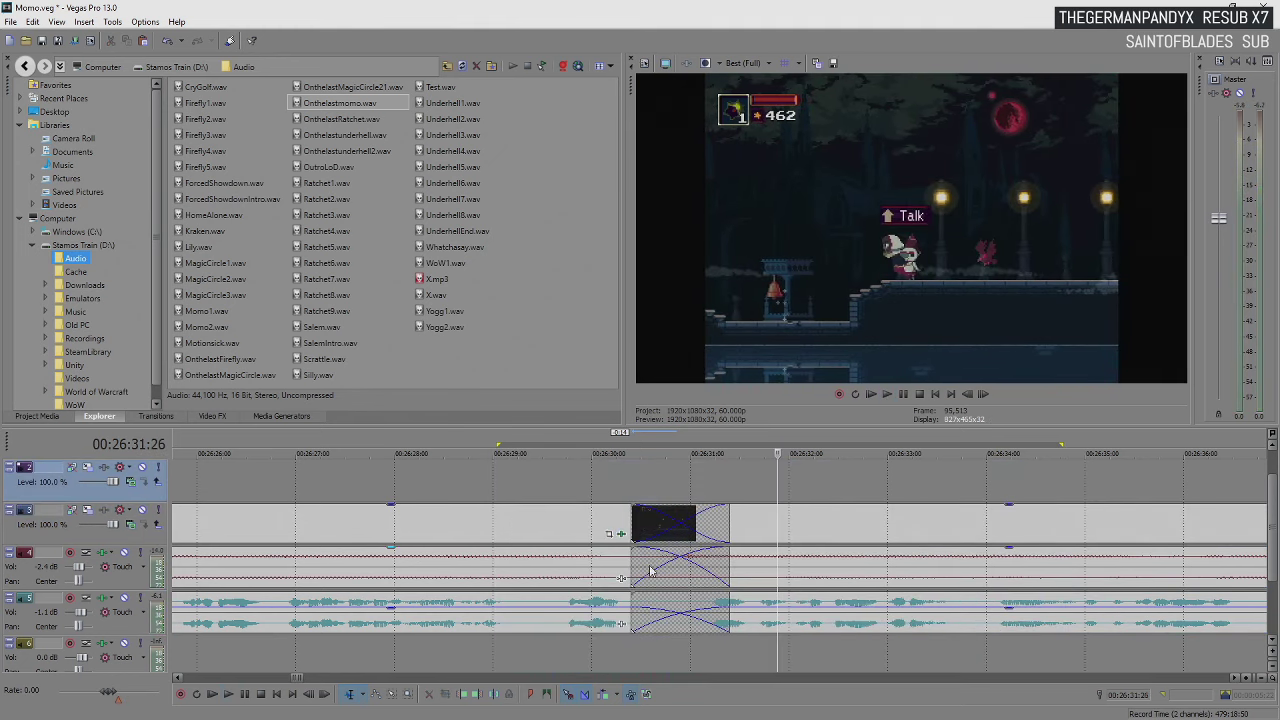
Try a fast logarithmic in and out fade curve on the game audio crossfade at about 00:26:31 and play it back
click(645, 567)
right_click(672, 555)
click(605, 510)
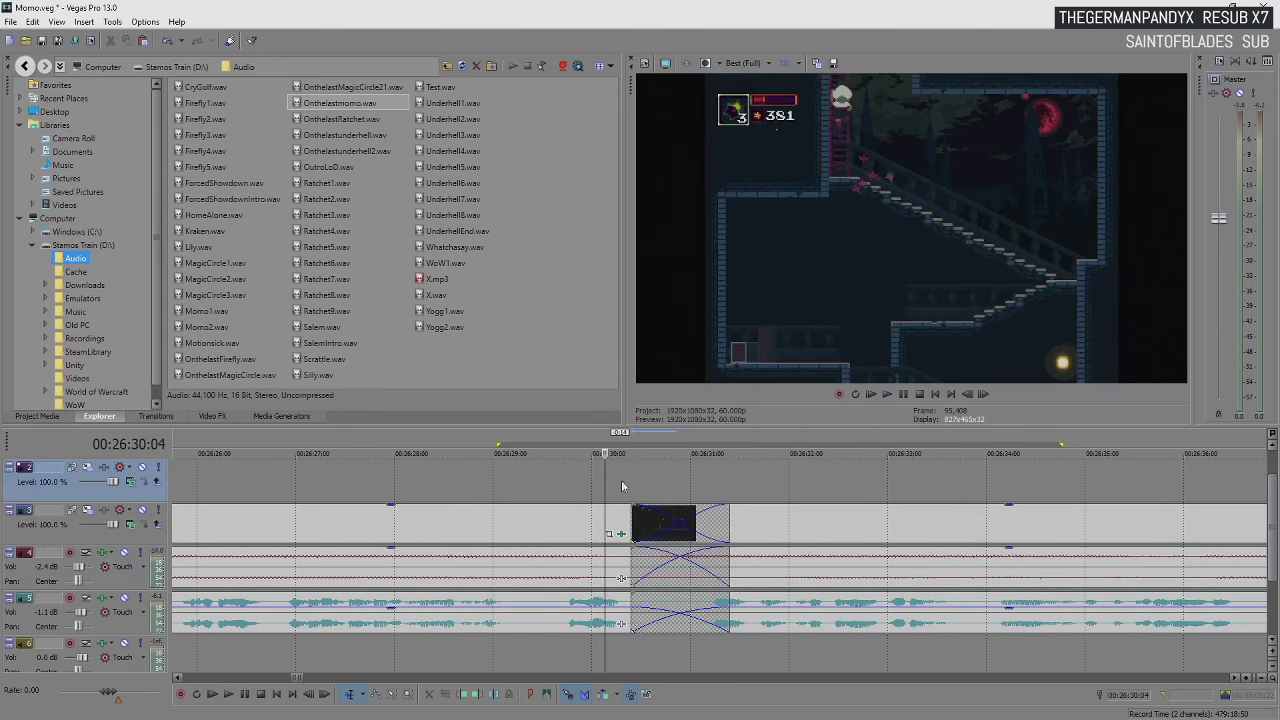
right_click(686, 552)
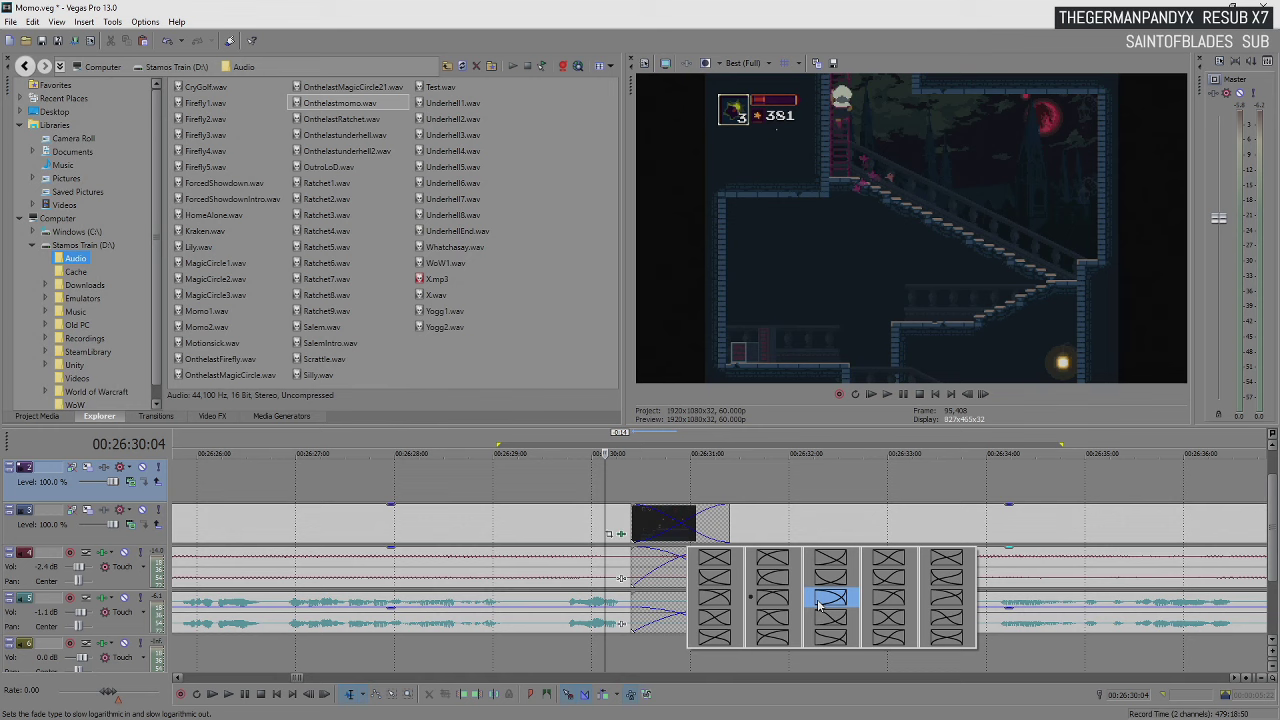
click(776, 586)
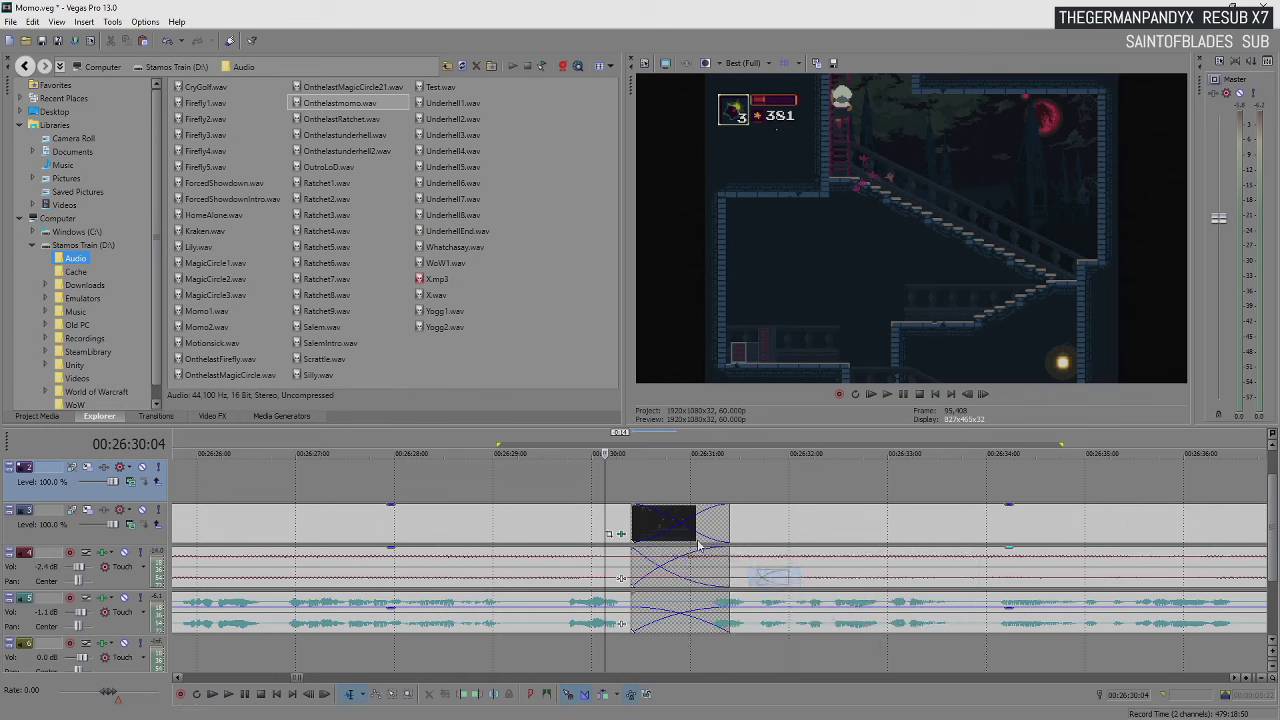
key(space)
click(578, 489)
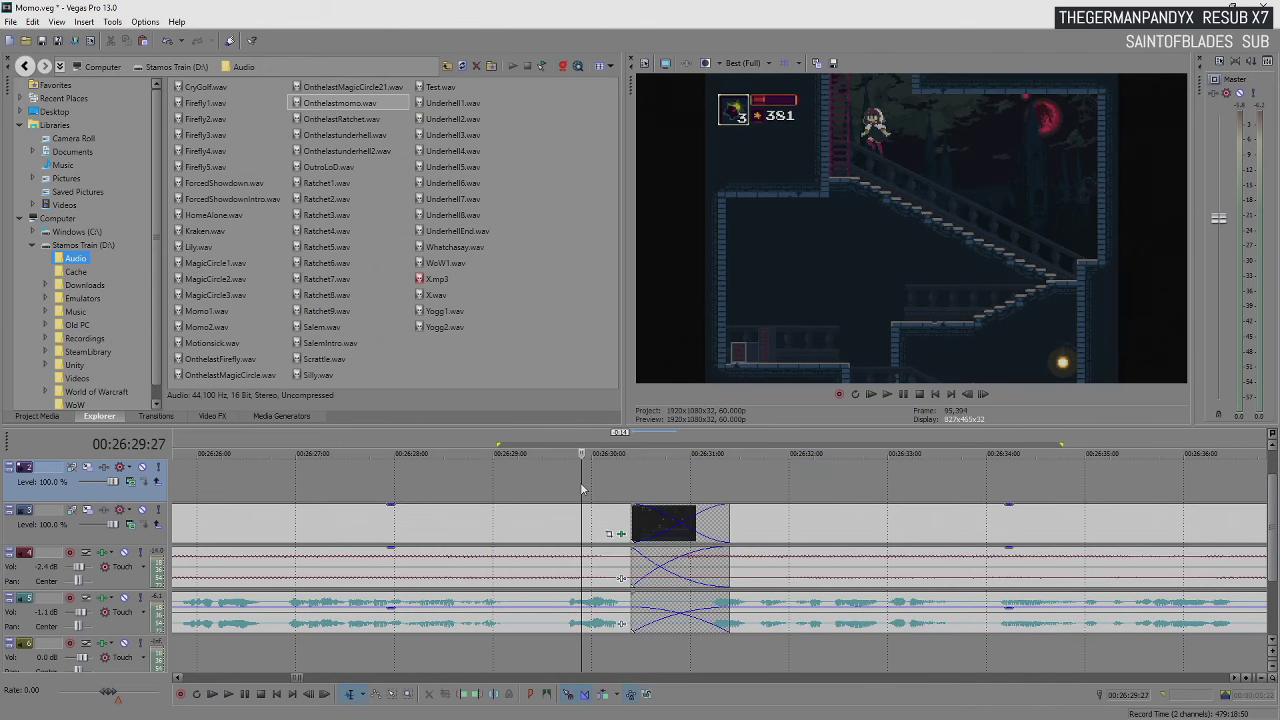
key(Return)
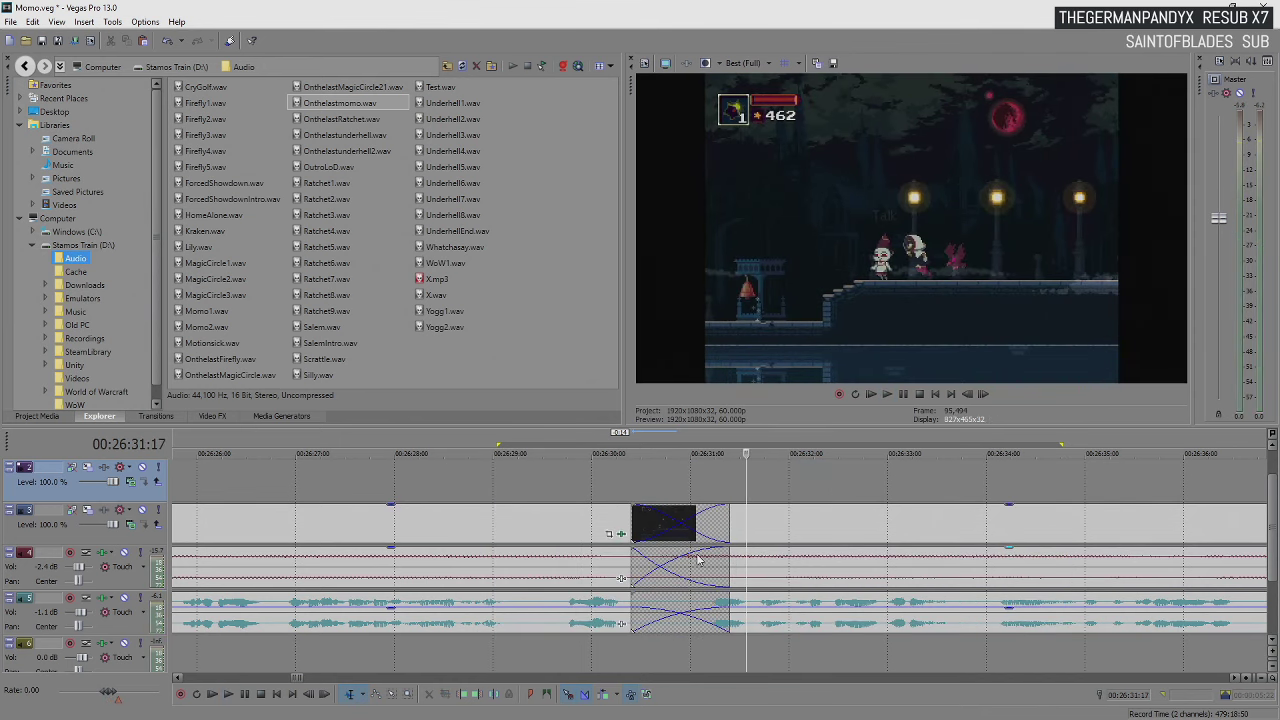
Set the game audio crossfade at about 00:26:31 to slow logarithmic in and out and play it back from about 00:26:30
right_click(698, 560)
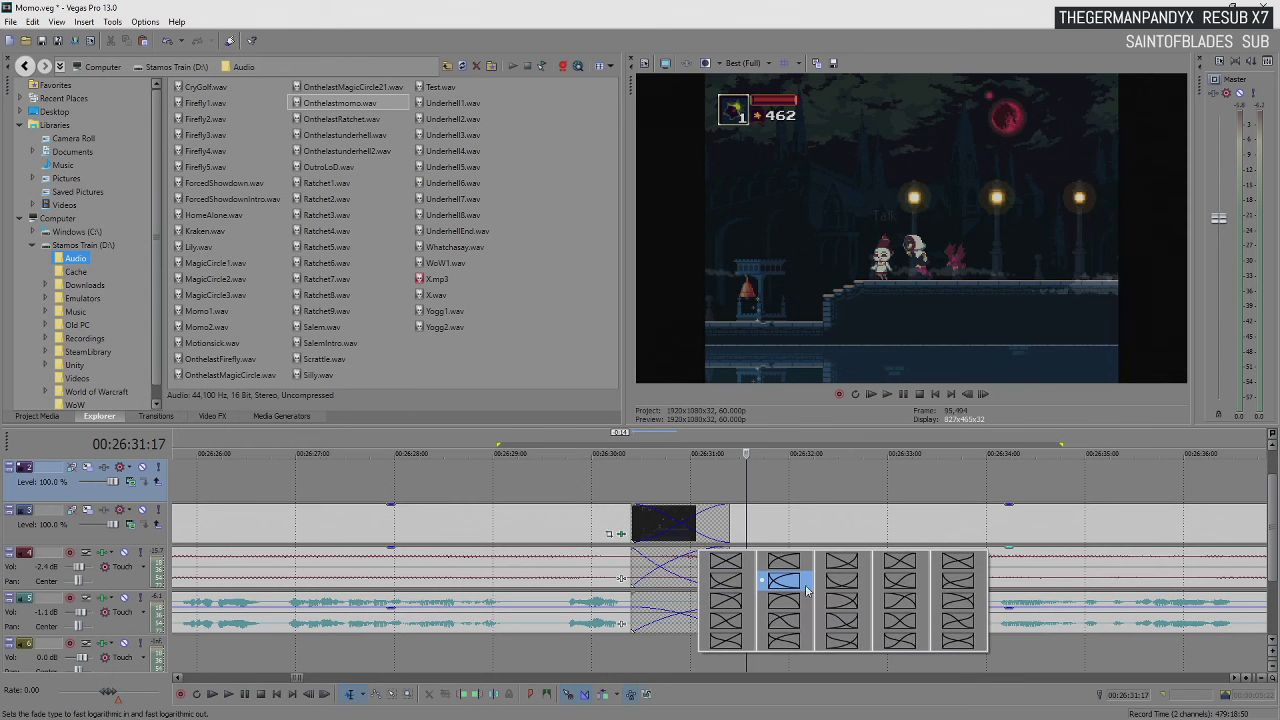
click(841, 601)
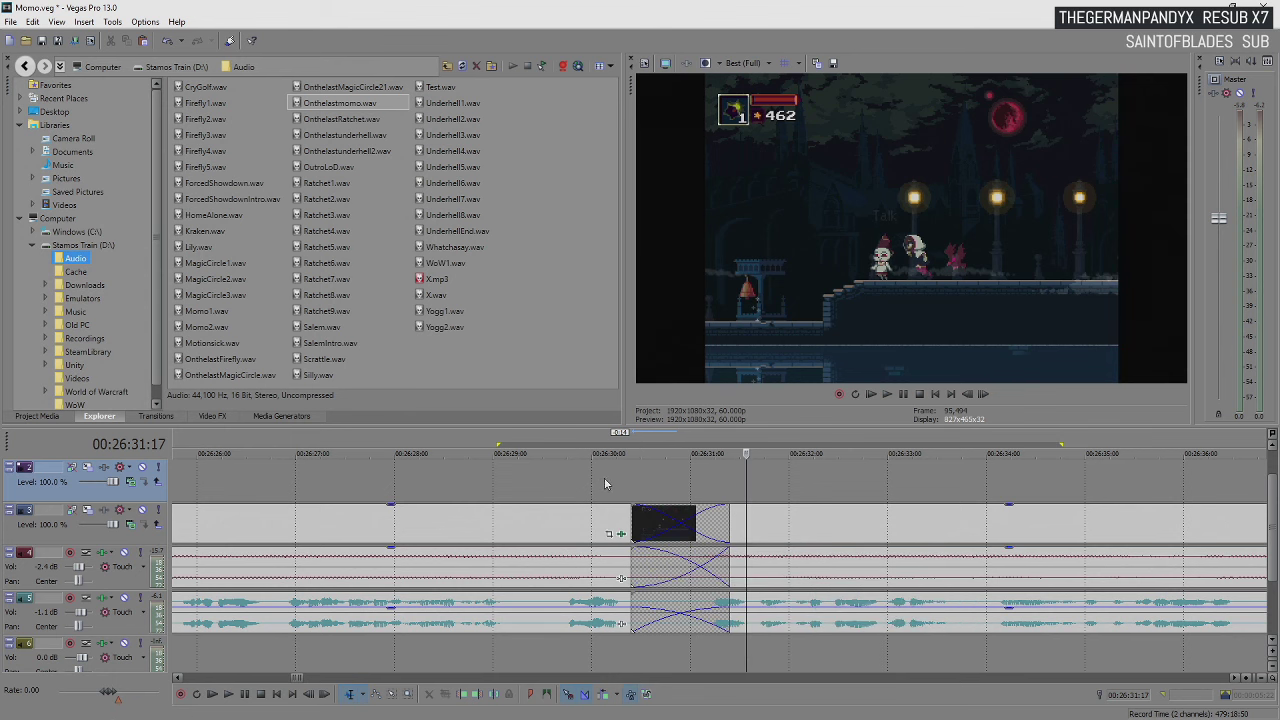
click(606, 480)
key(space)
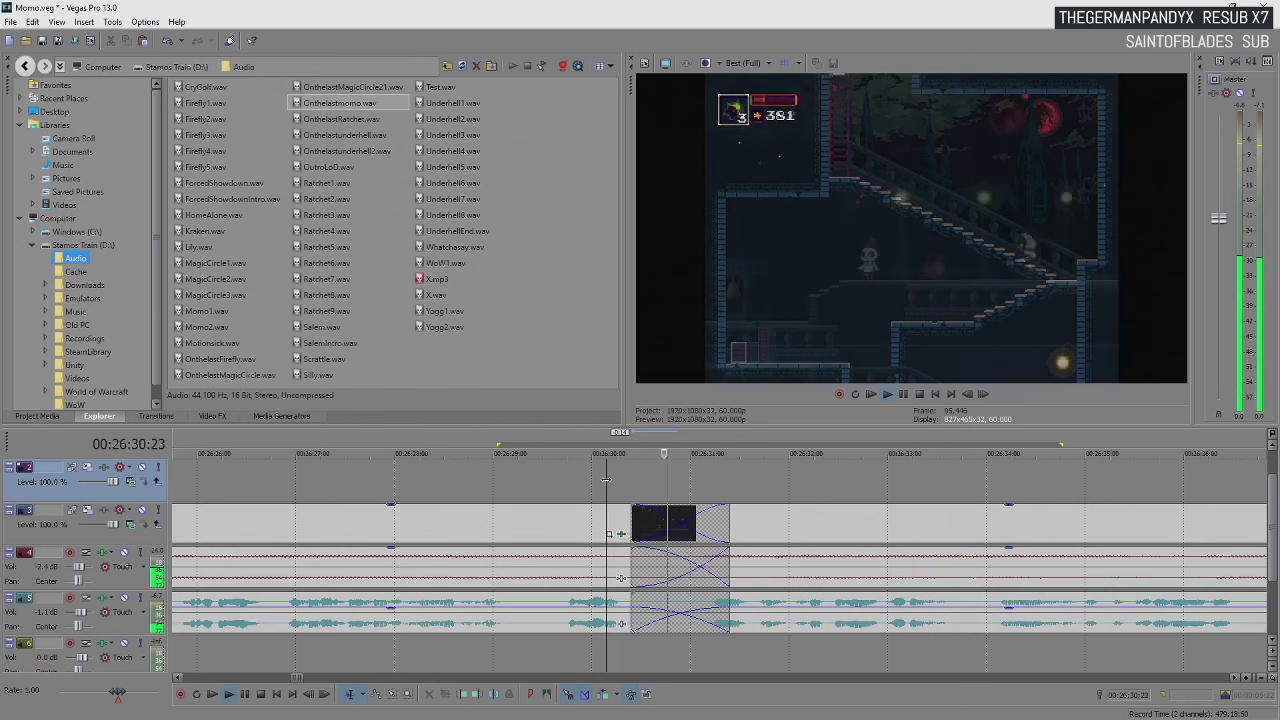
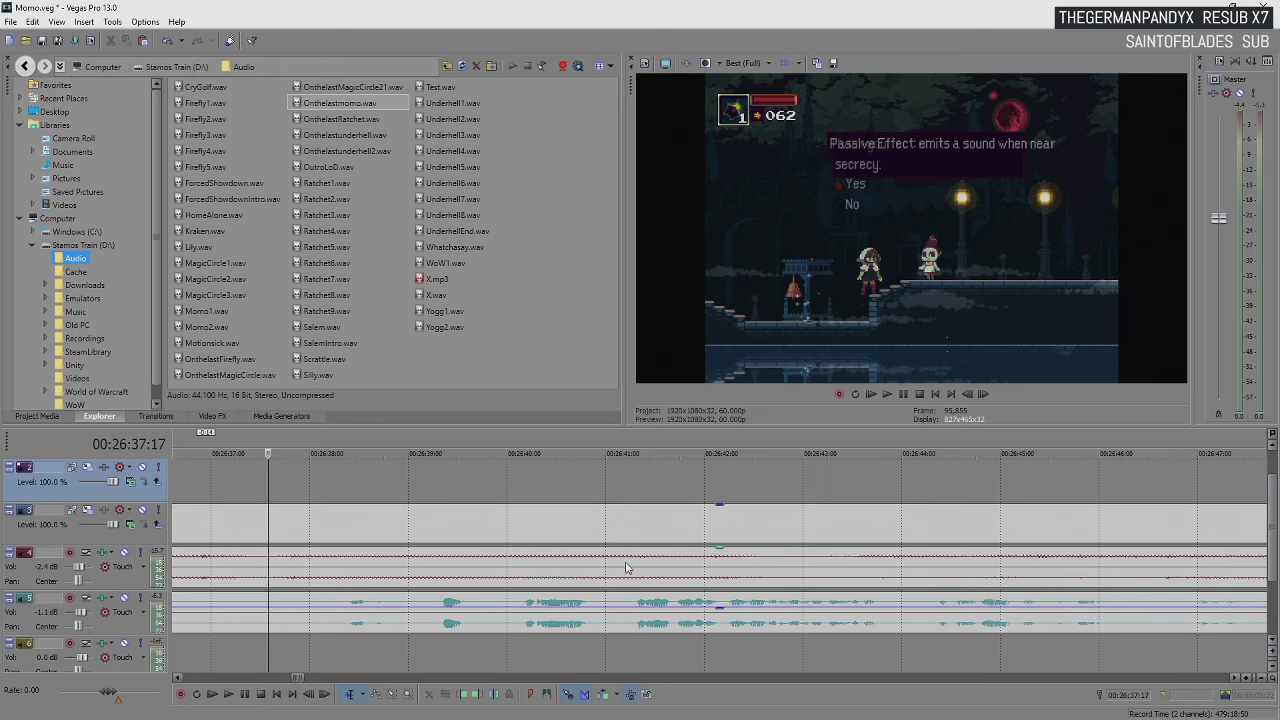
Play back the shop conversation from 00:26:37:17 onwards to check its pacing and look for dull moments
scroll(625, 567, down, 2)
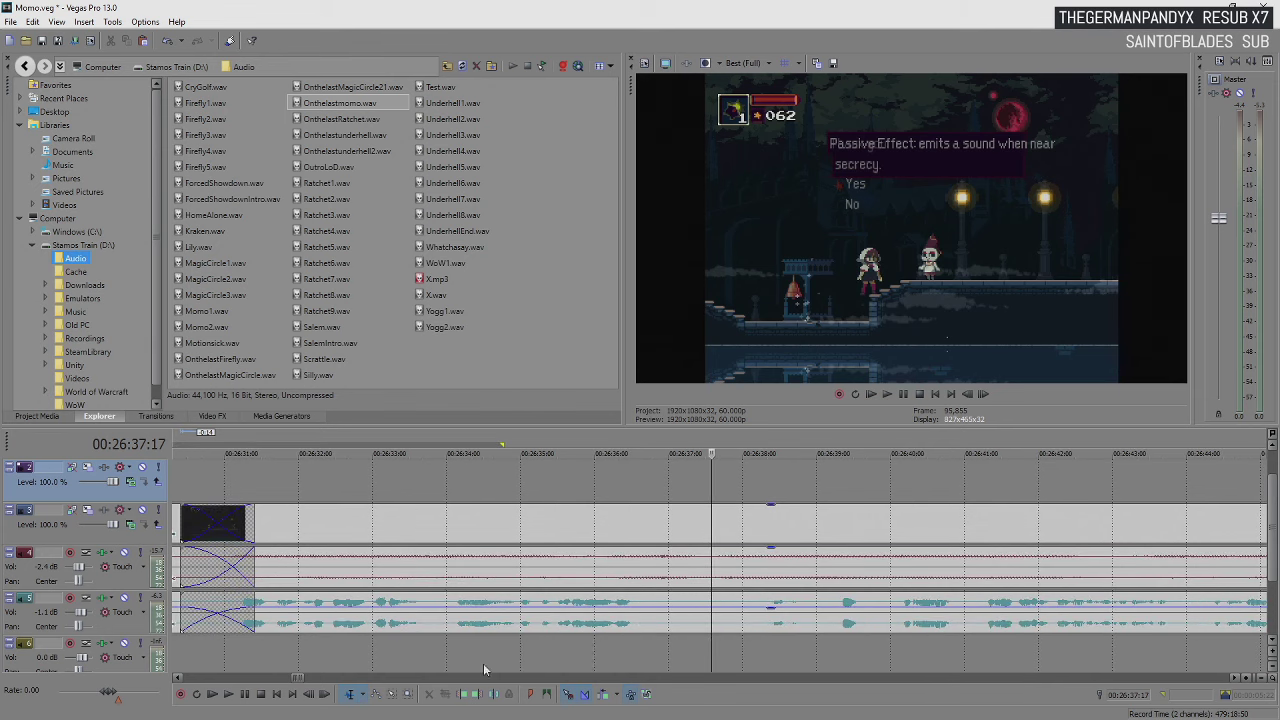
click(711, 621)
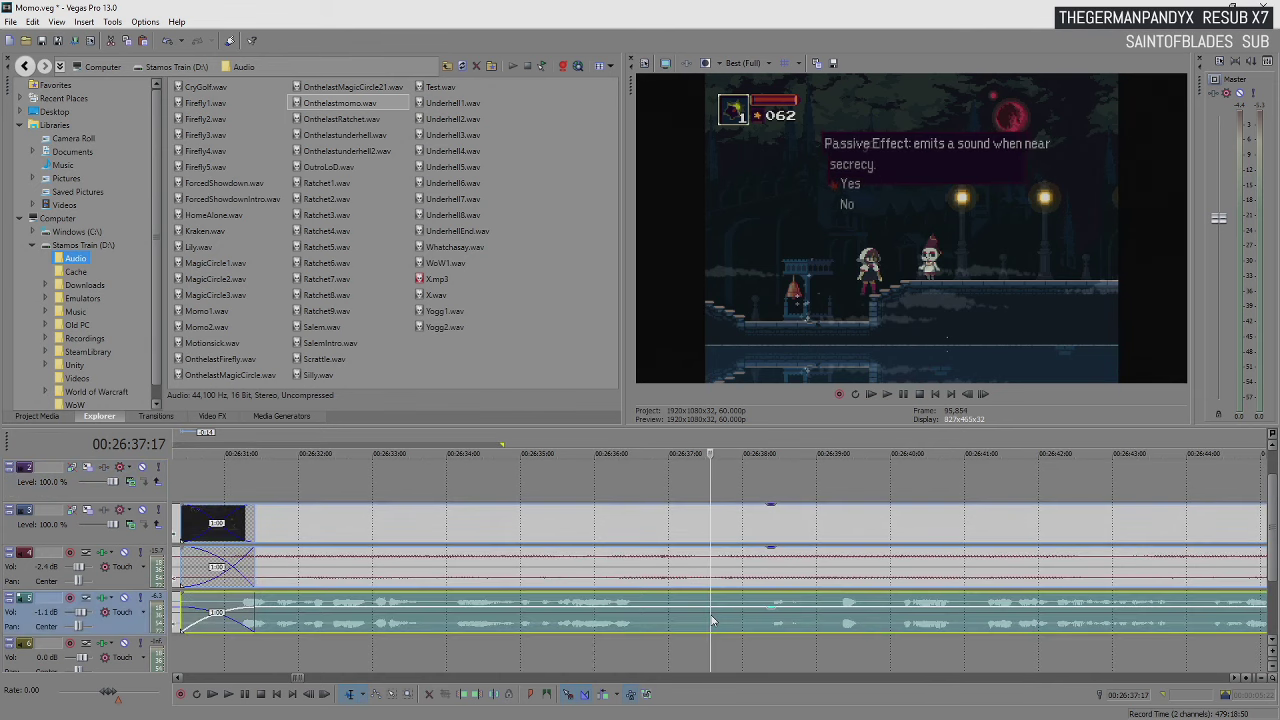
key(space)
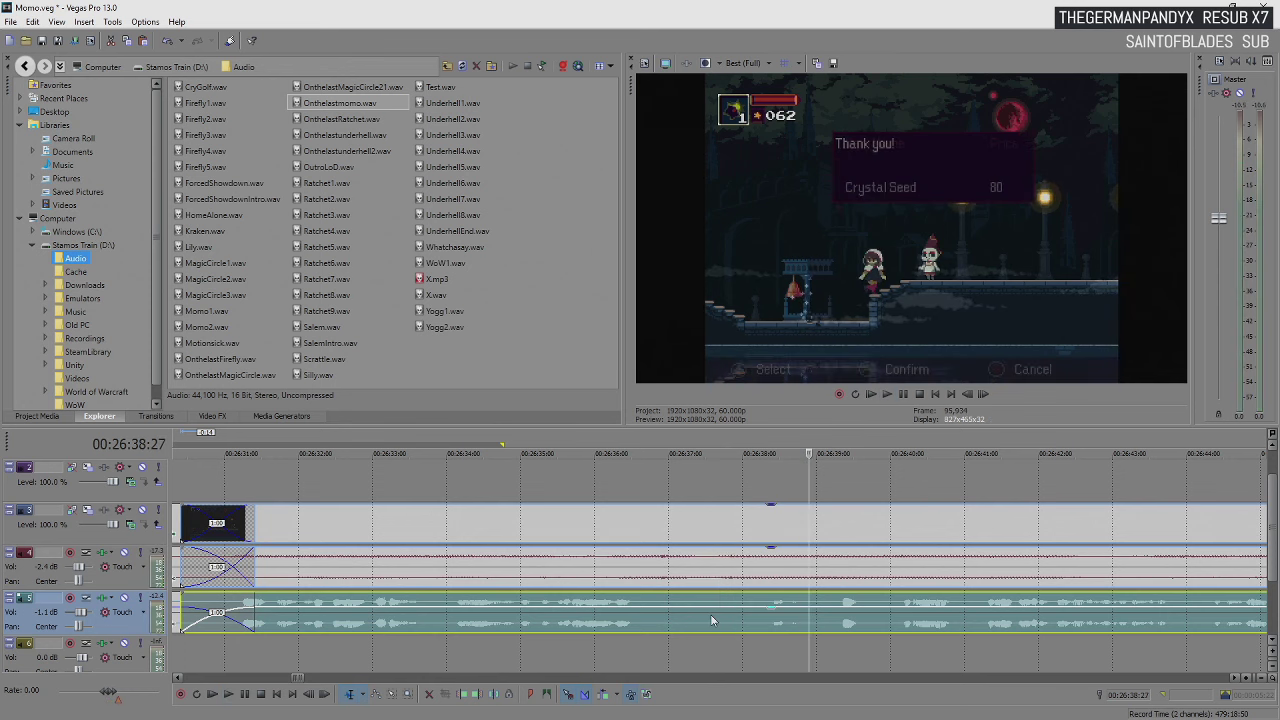
scroll(711, 621, down, 2)
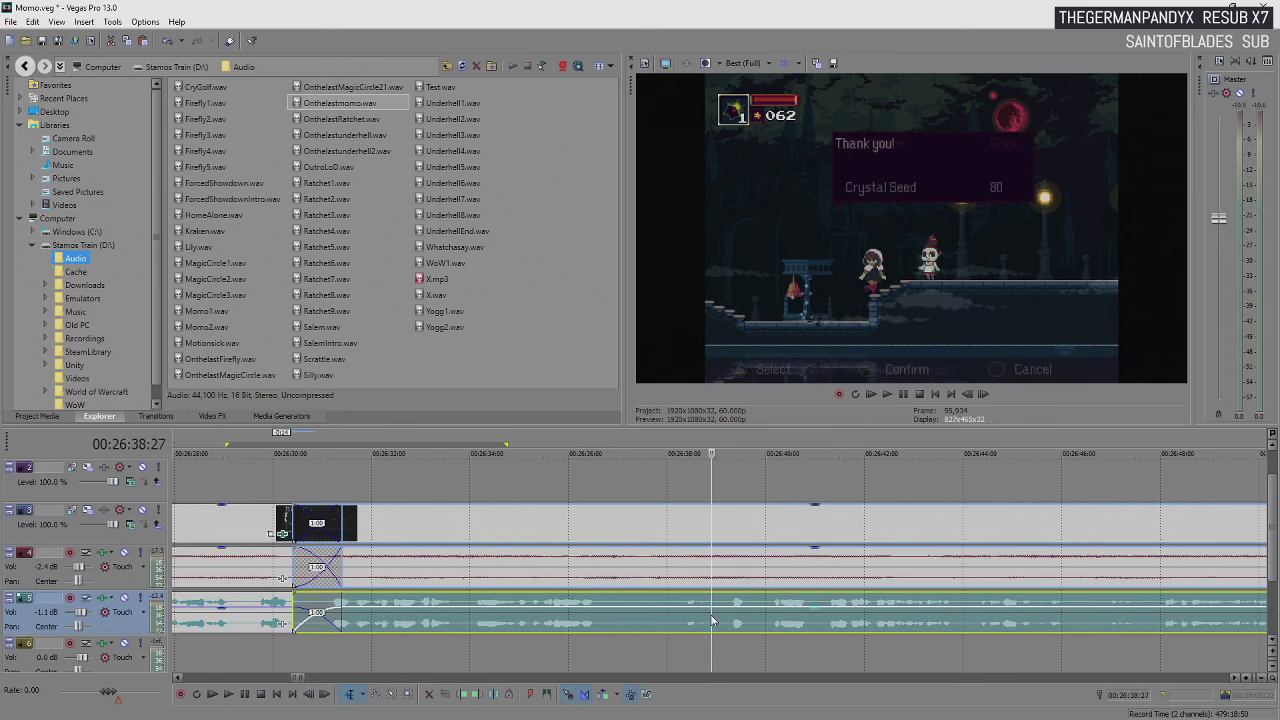
key(space)
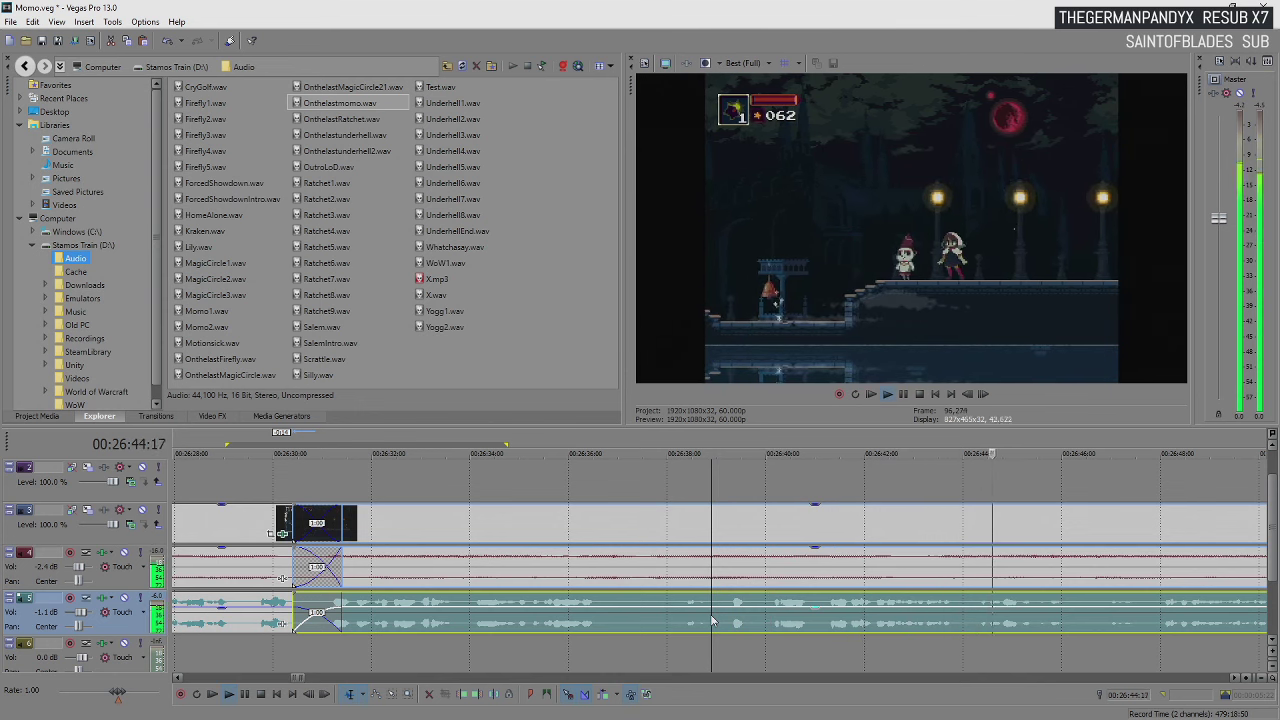
key(Return)
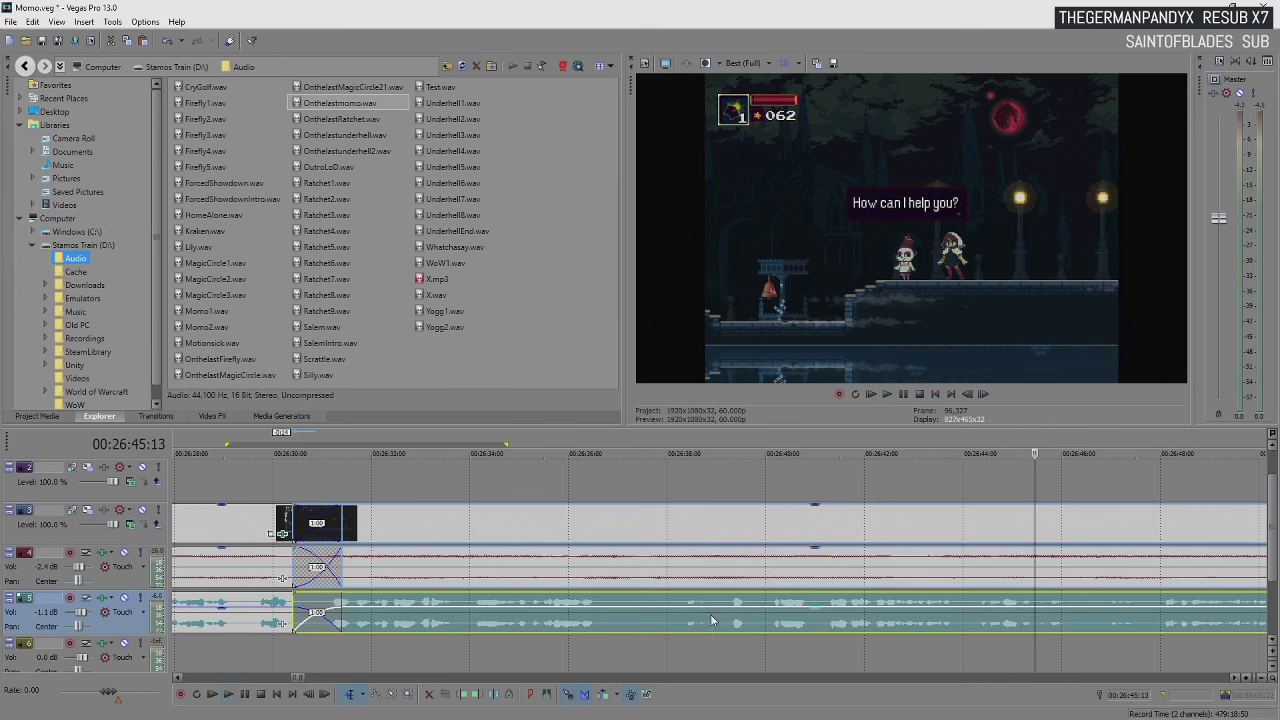
scroll(711, 622, down, 2)
key(space)
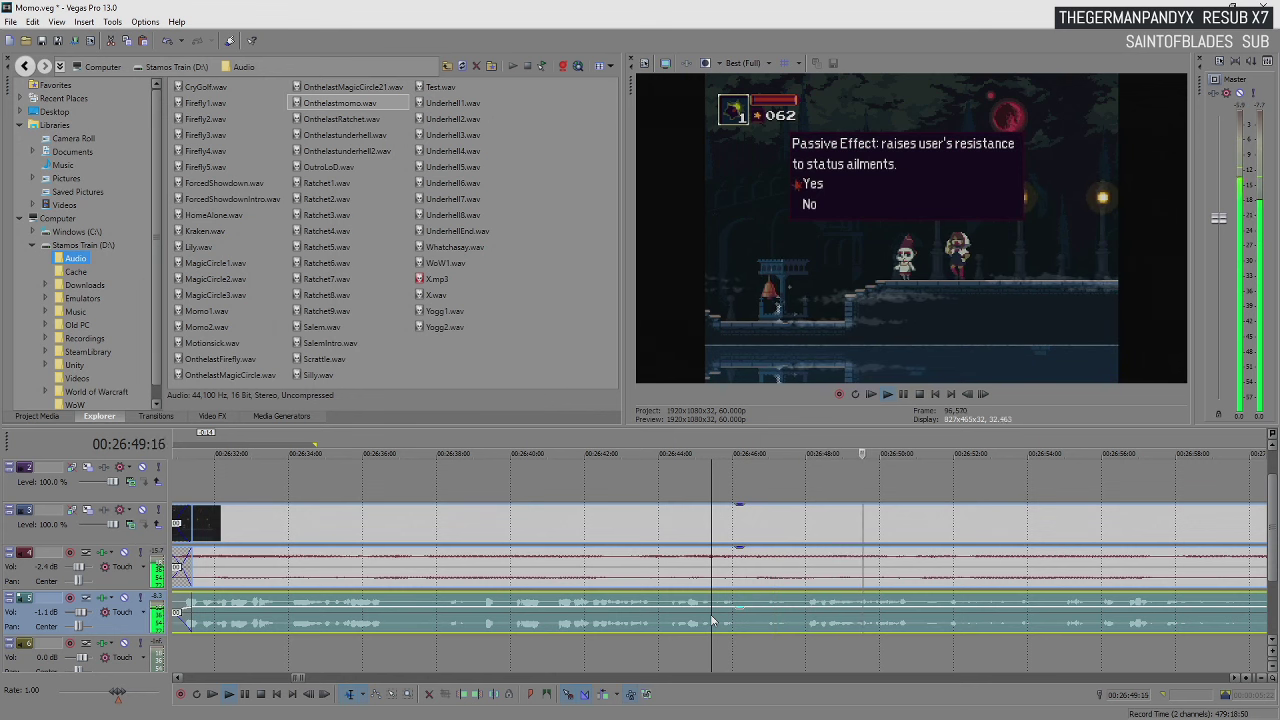
scroll(711, 622, down, 2)
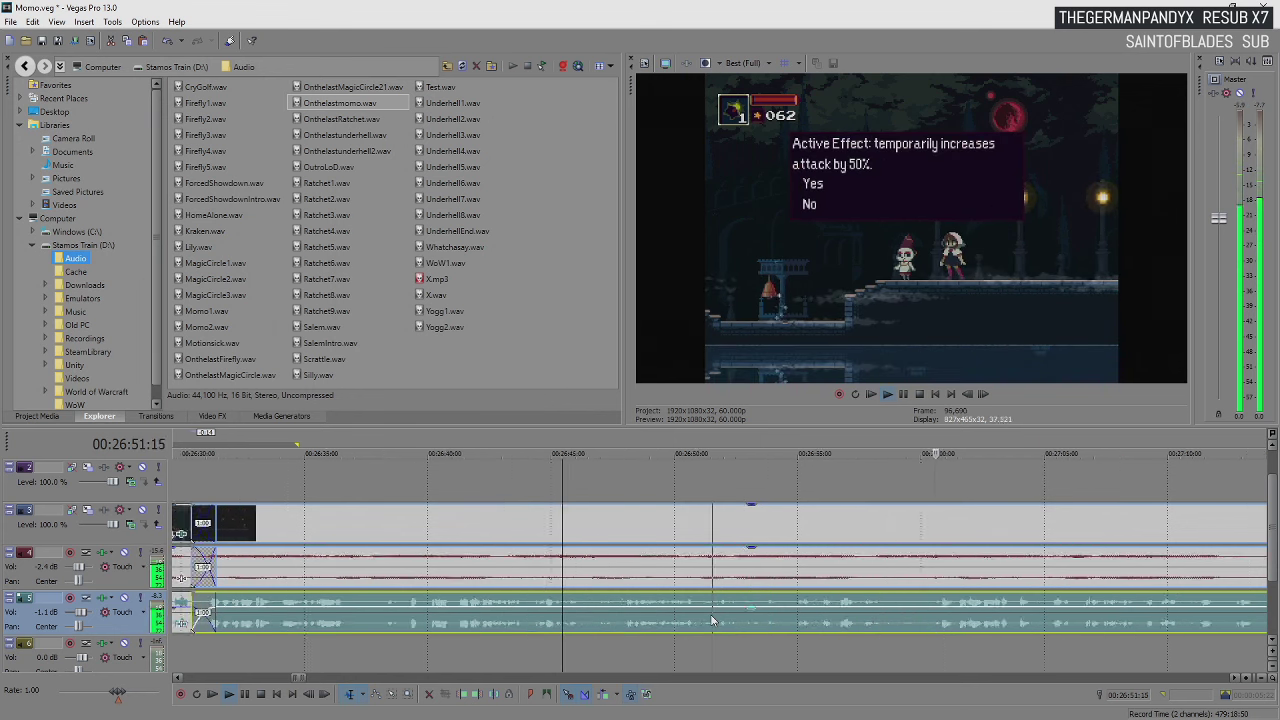
scroll(711, 622, down, 2)
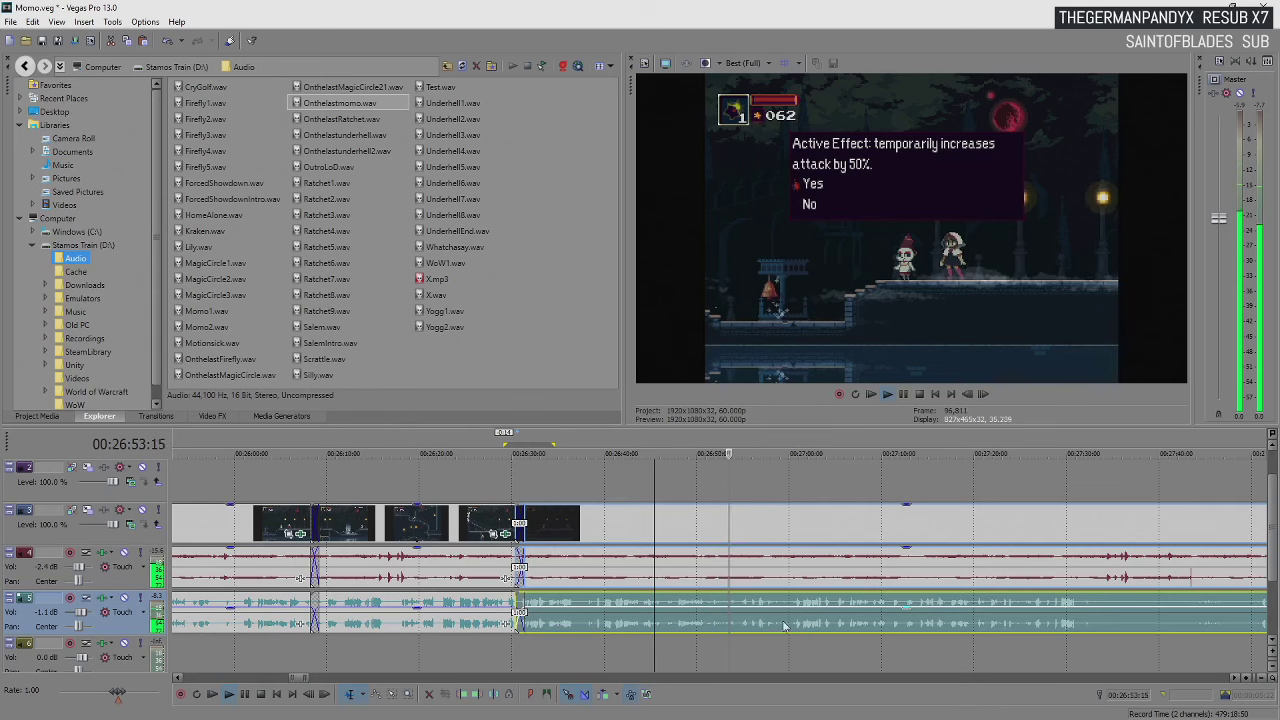
Play back the equipment menu and the return to the shop from about 00:27:07 to examine where the commentary stops
scroll(778, 628, up, 2)
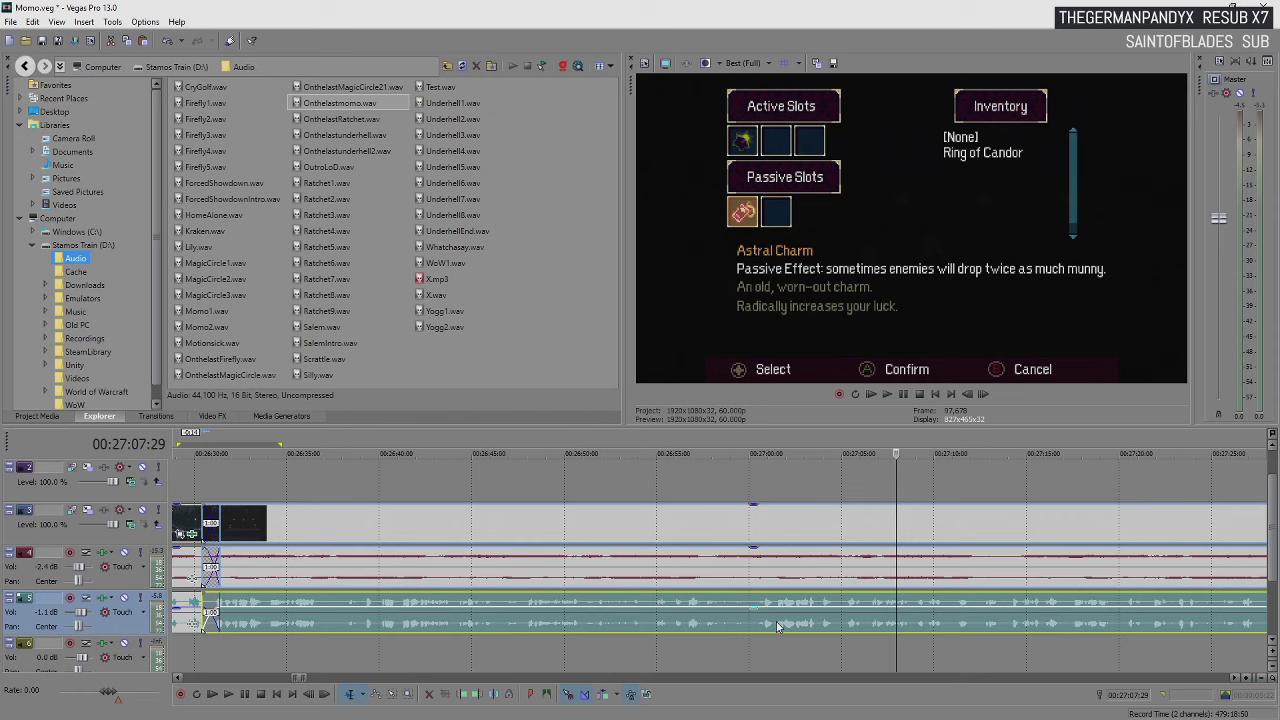
key(space)
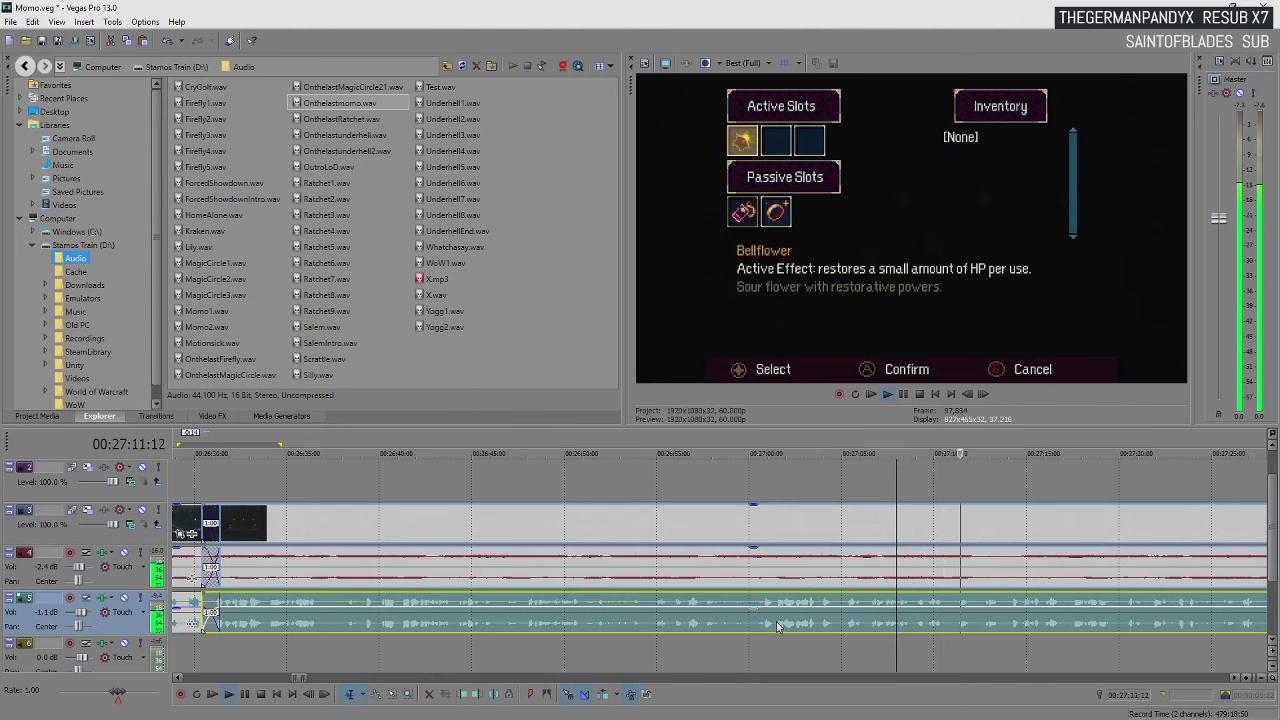
key(Return)
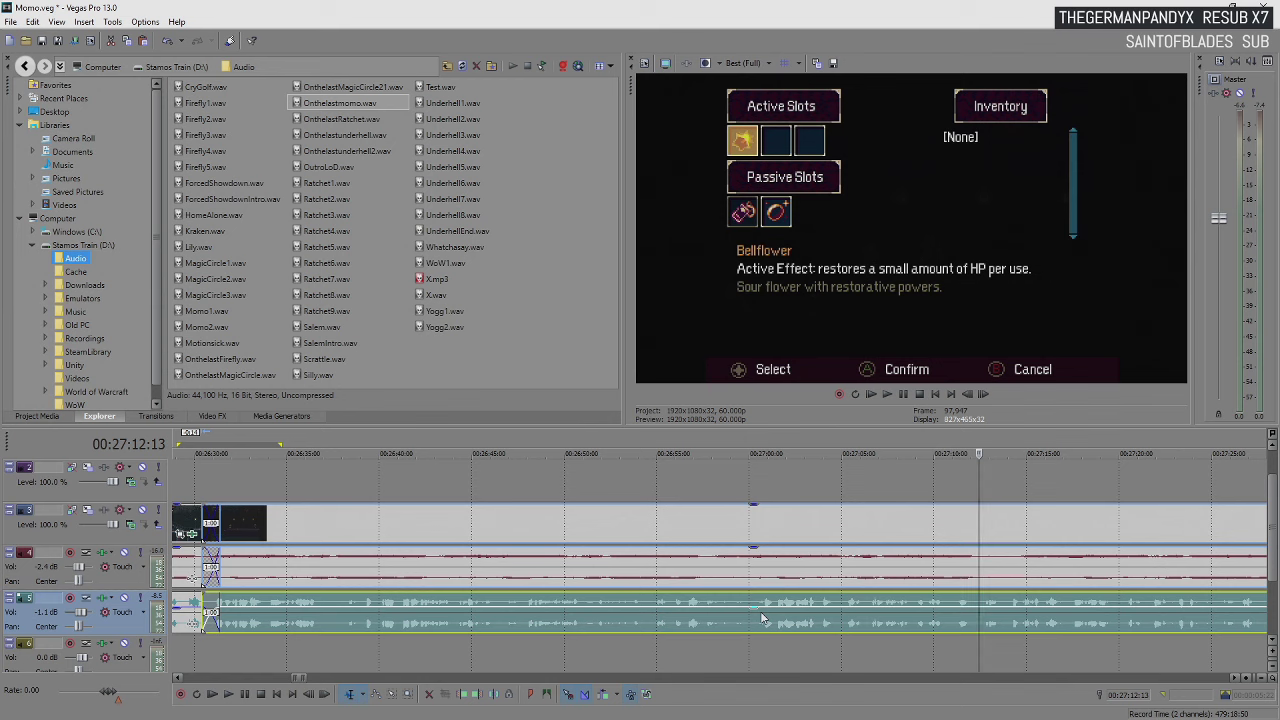
key(space)
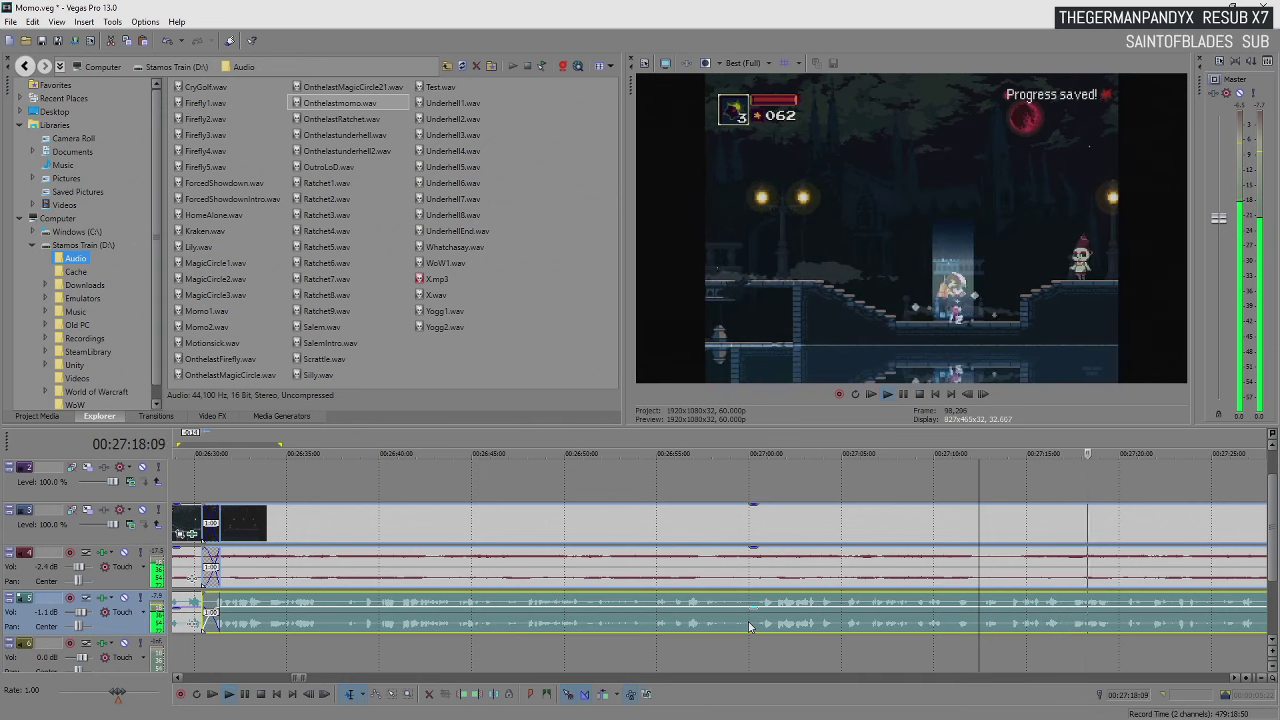
mouse_move(742, 618)
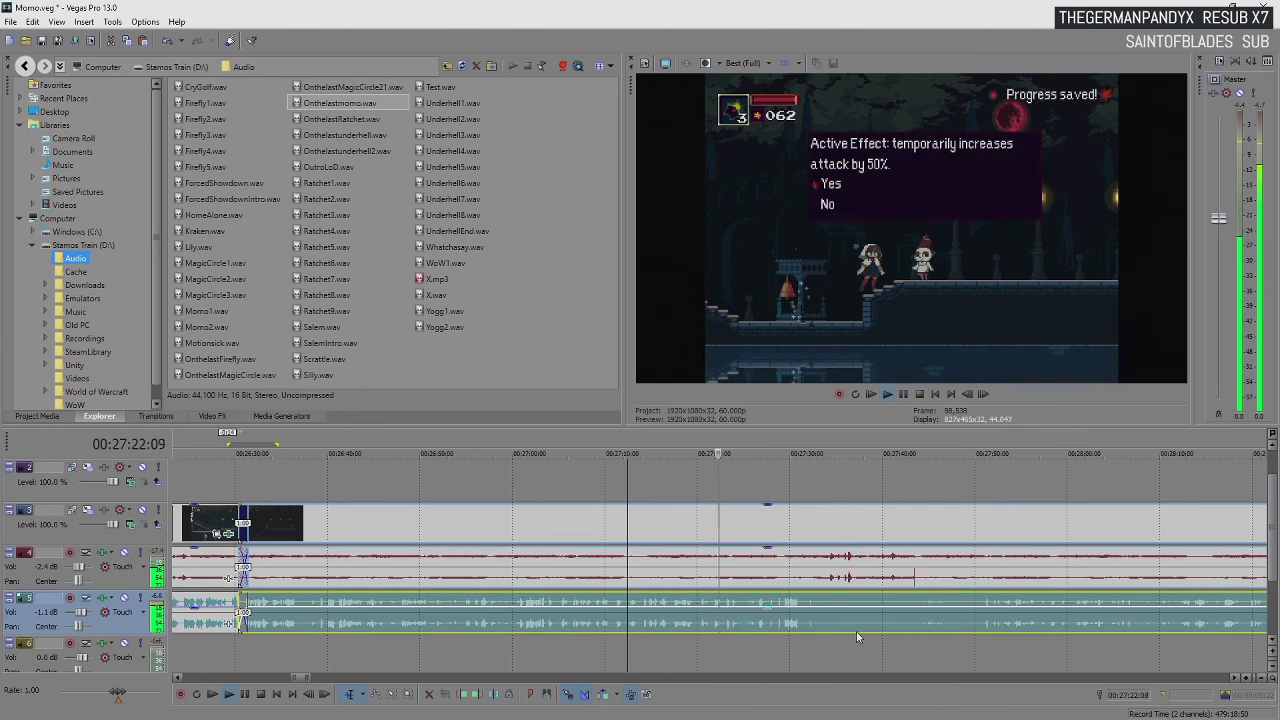
Split the clips at 00:27:31:27, trim the following quiet stretch up to 00:27:51:26, and overlap the remaining clips with the previous ones by 1:00
scroll(686, 641, up, 4)
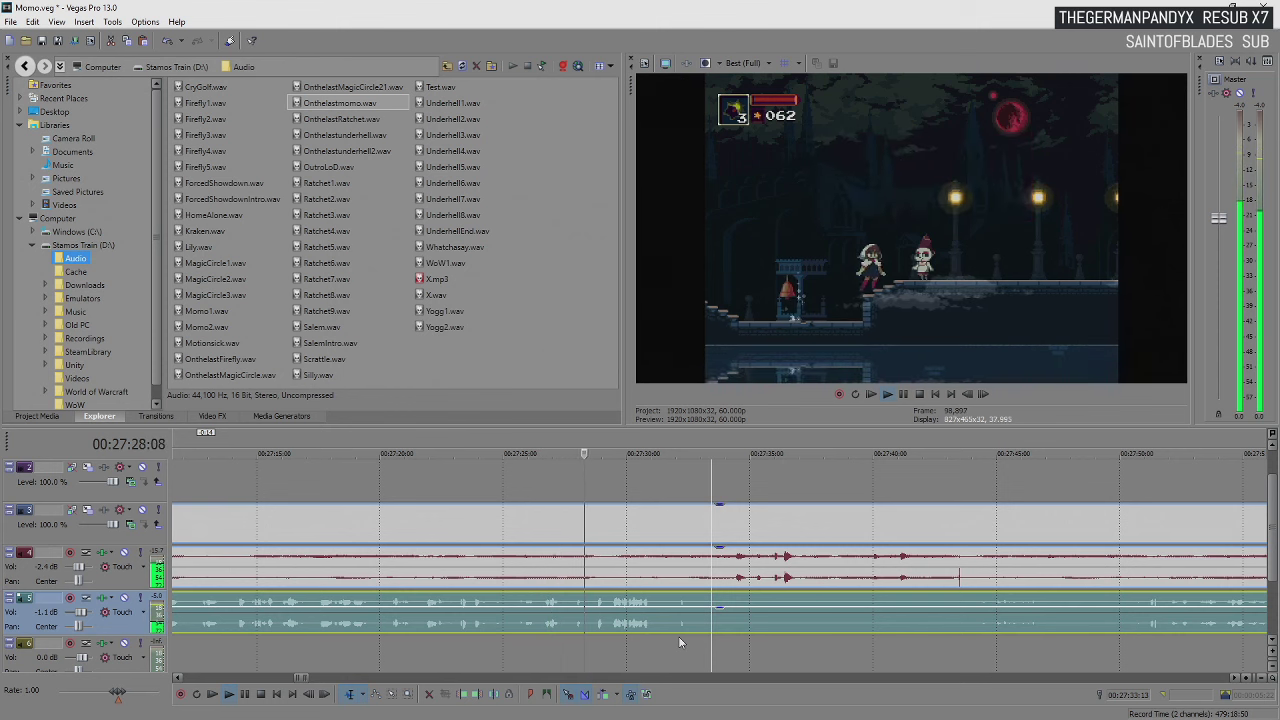
click(663, 524)
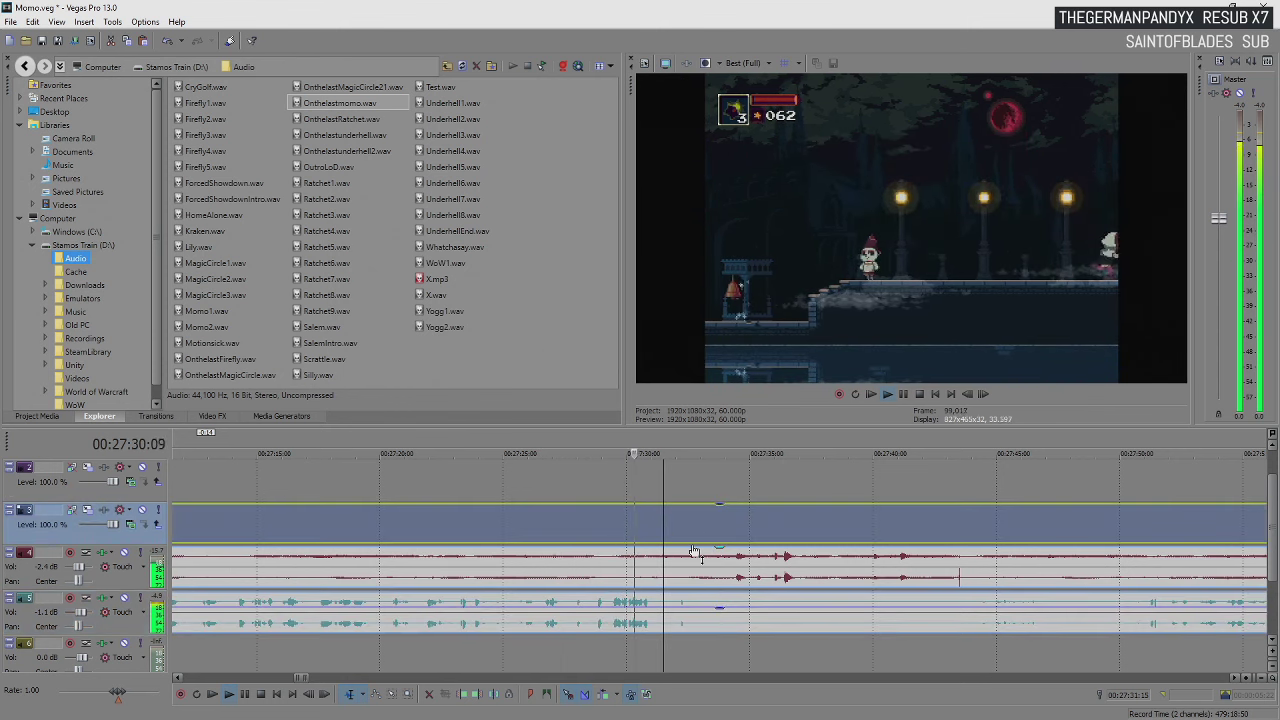
key(Return)
key(s)
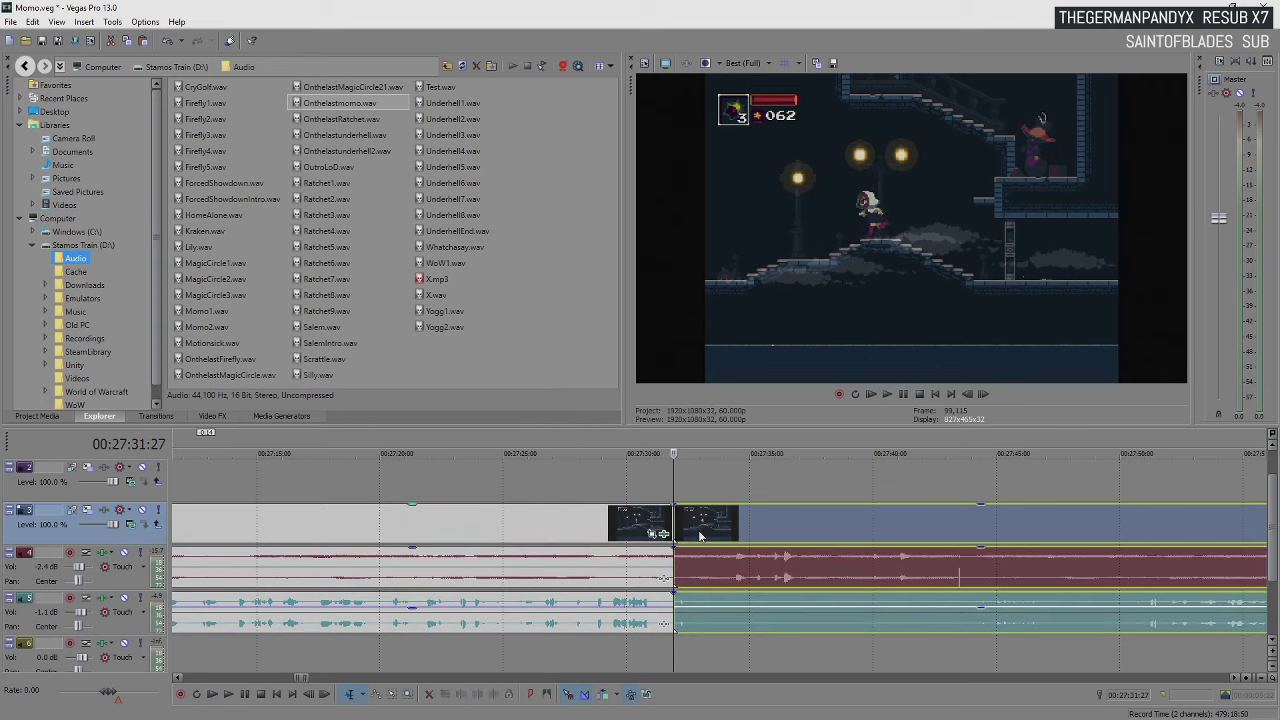
scroll(640, 622, down, 3)
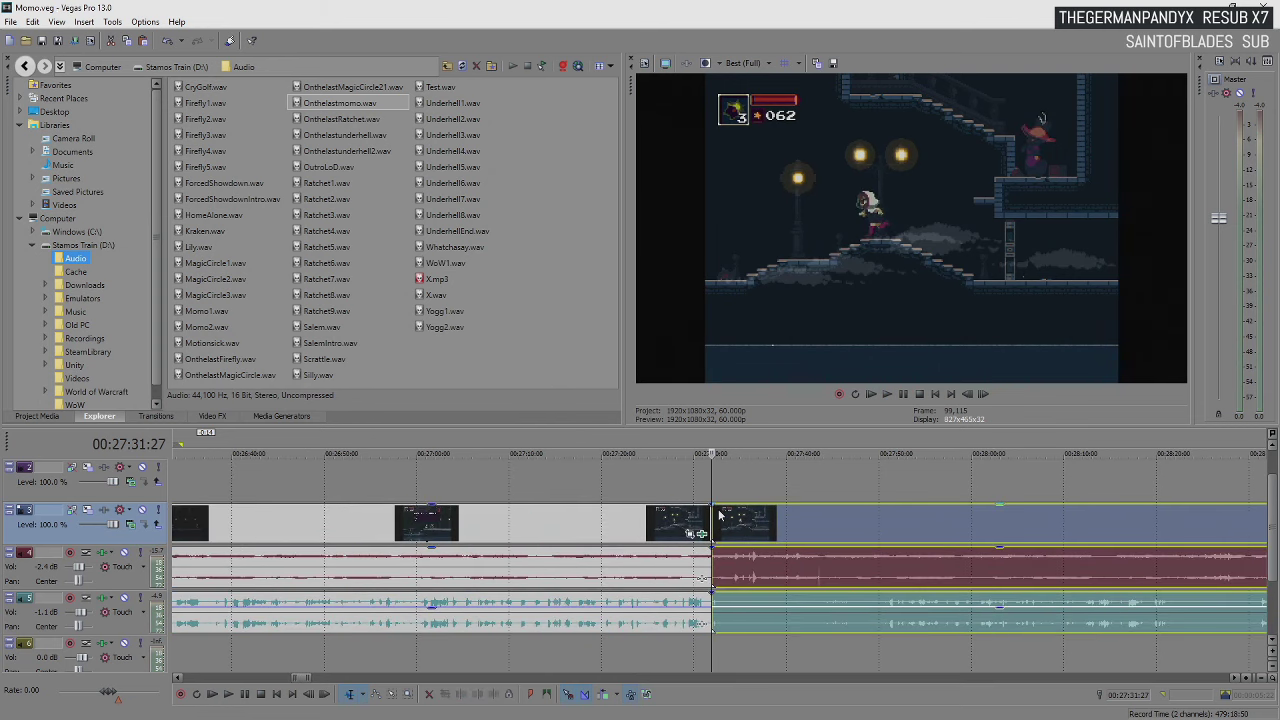
drag(713, 551, 705, 520)
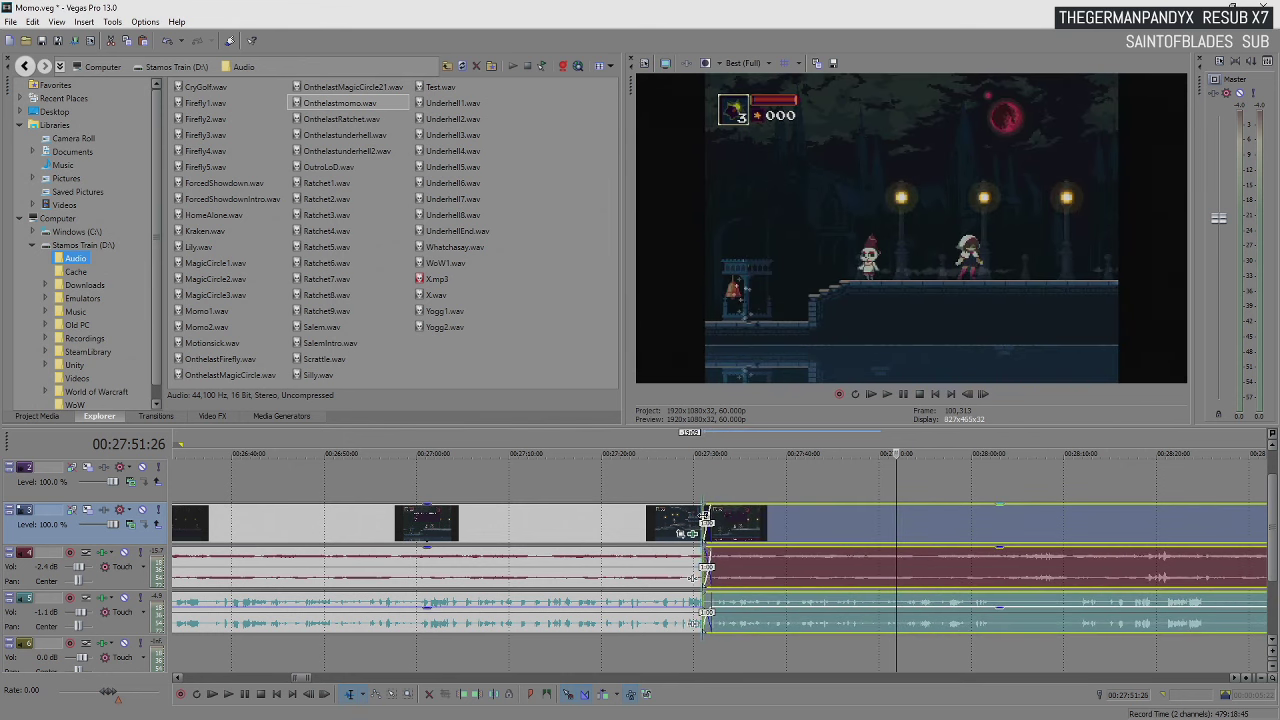
Play back the new crossfade from about 00:27:30 to check the picture and voice transition
scroll(705, 520, up, 5)
drag(666, 450, 845, 449)
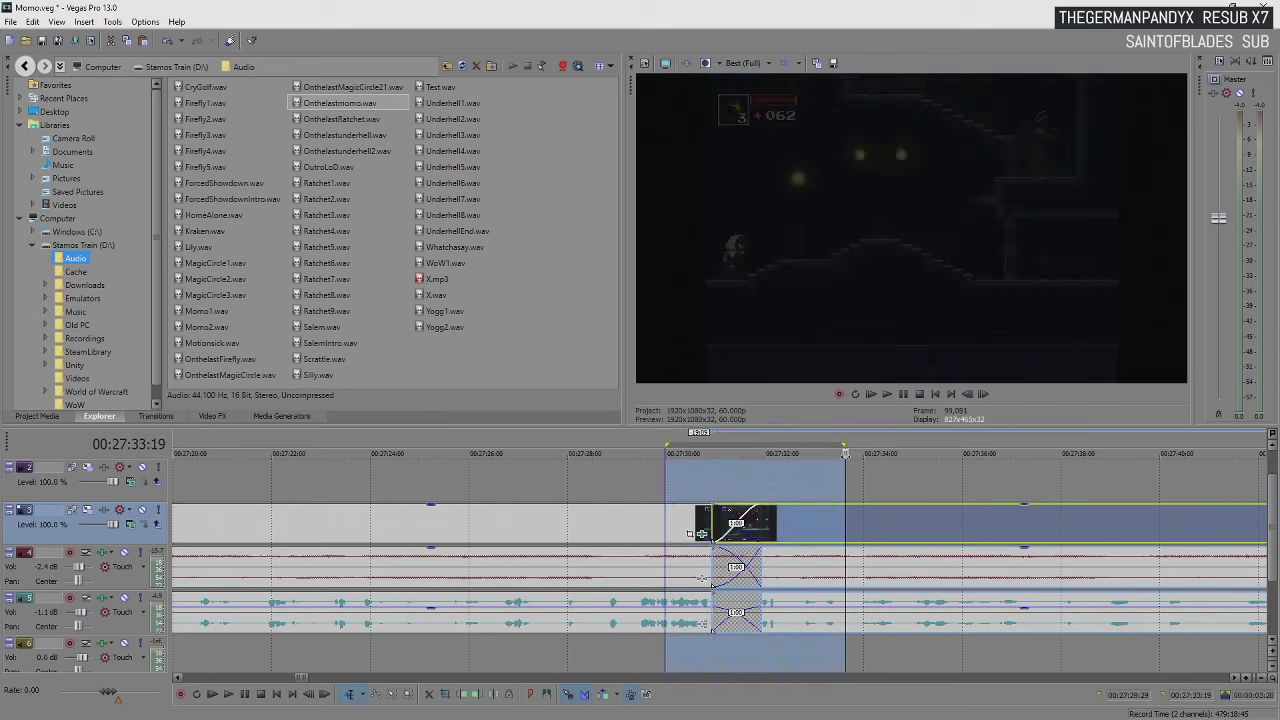
key(space)
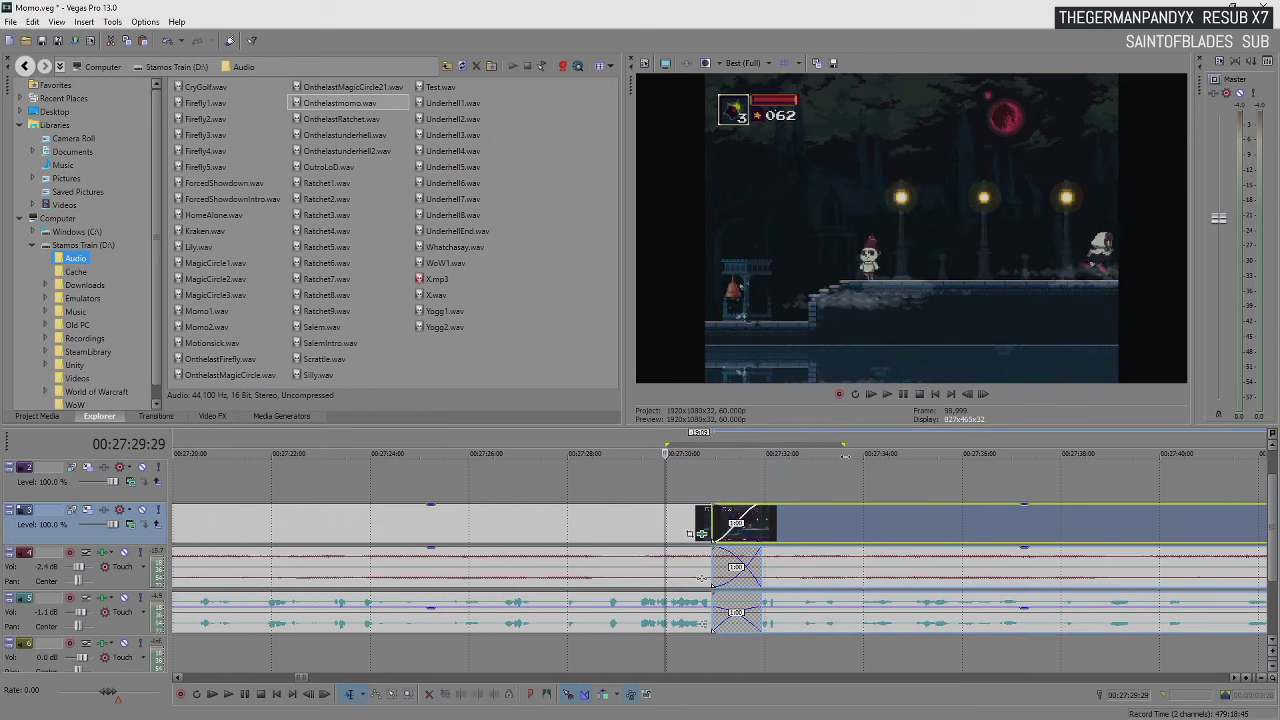
click(671, 519)
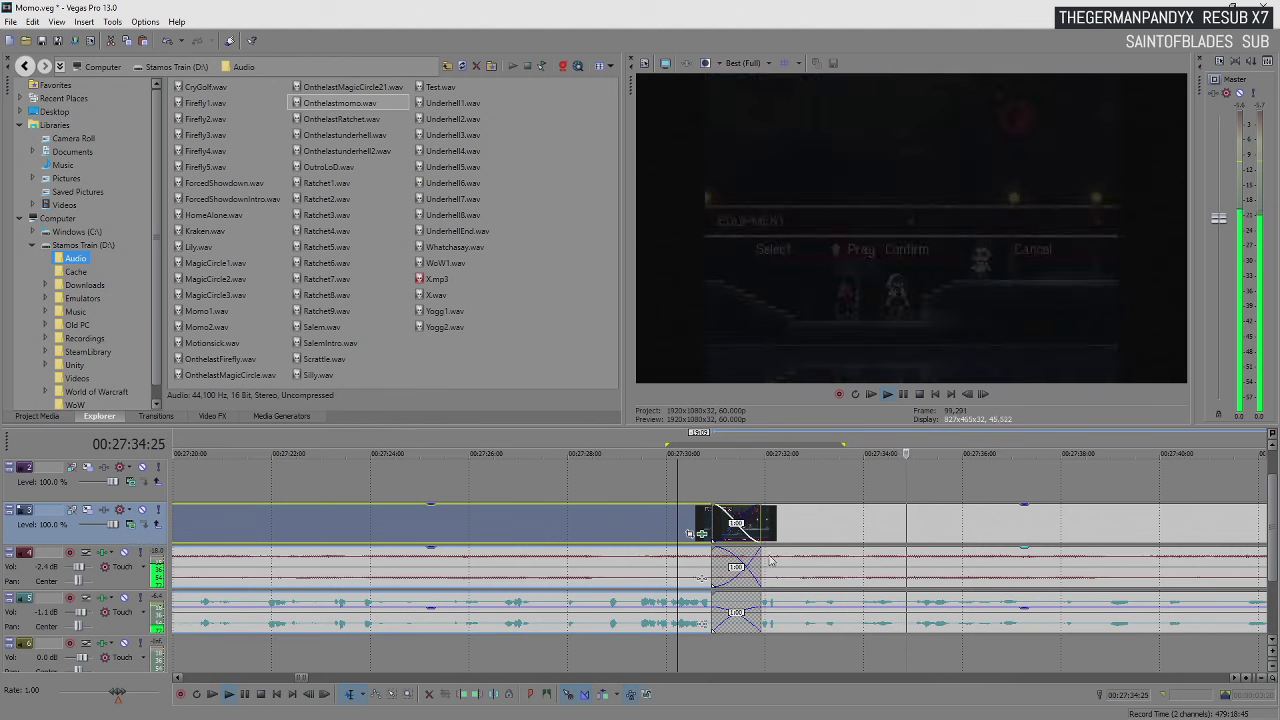
key(Return)
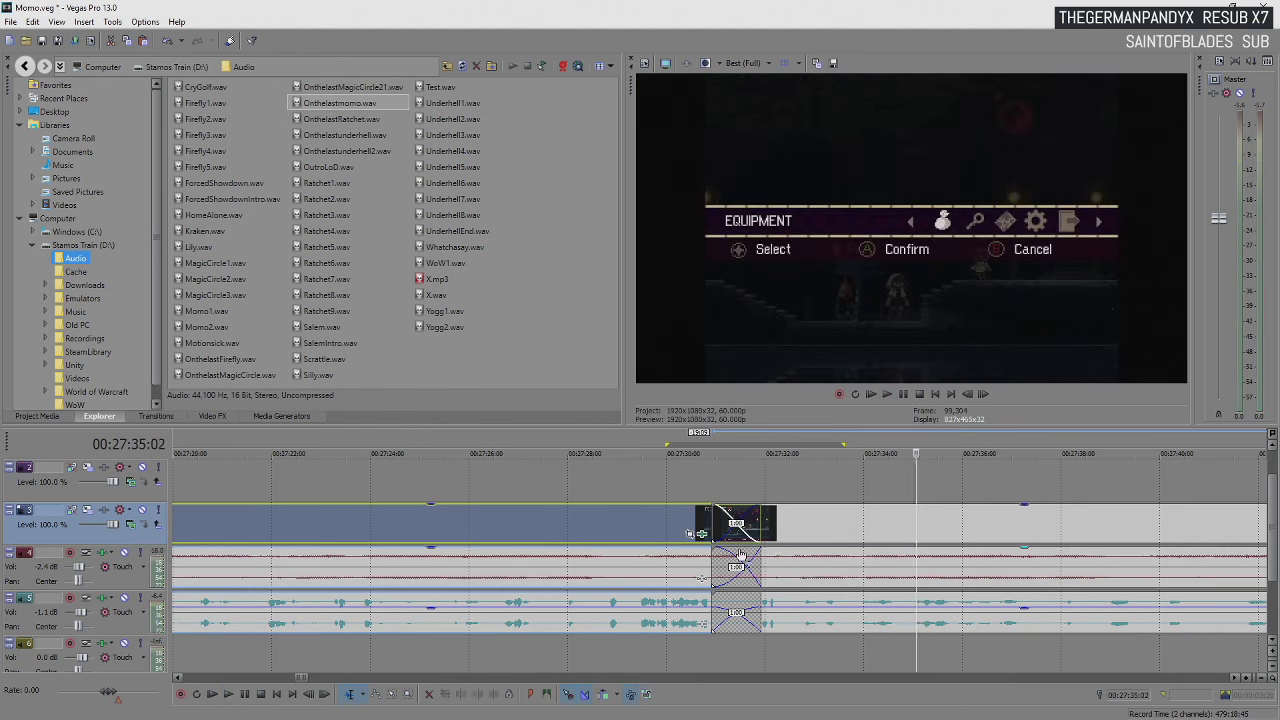
Change the fade curve of the game audio crossfade at about 00:27:31 and play the transition back from about 00:27:30
click(702, 475)
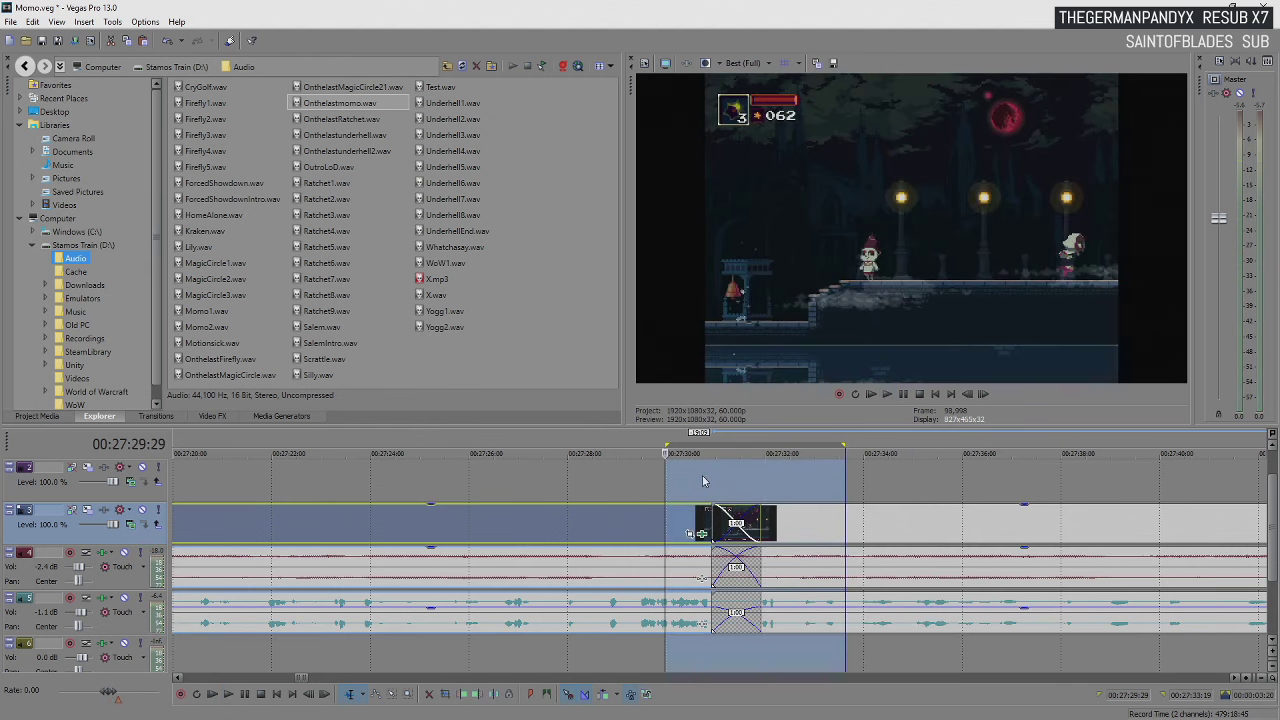
key(space)
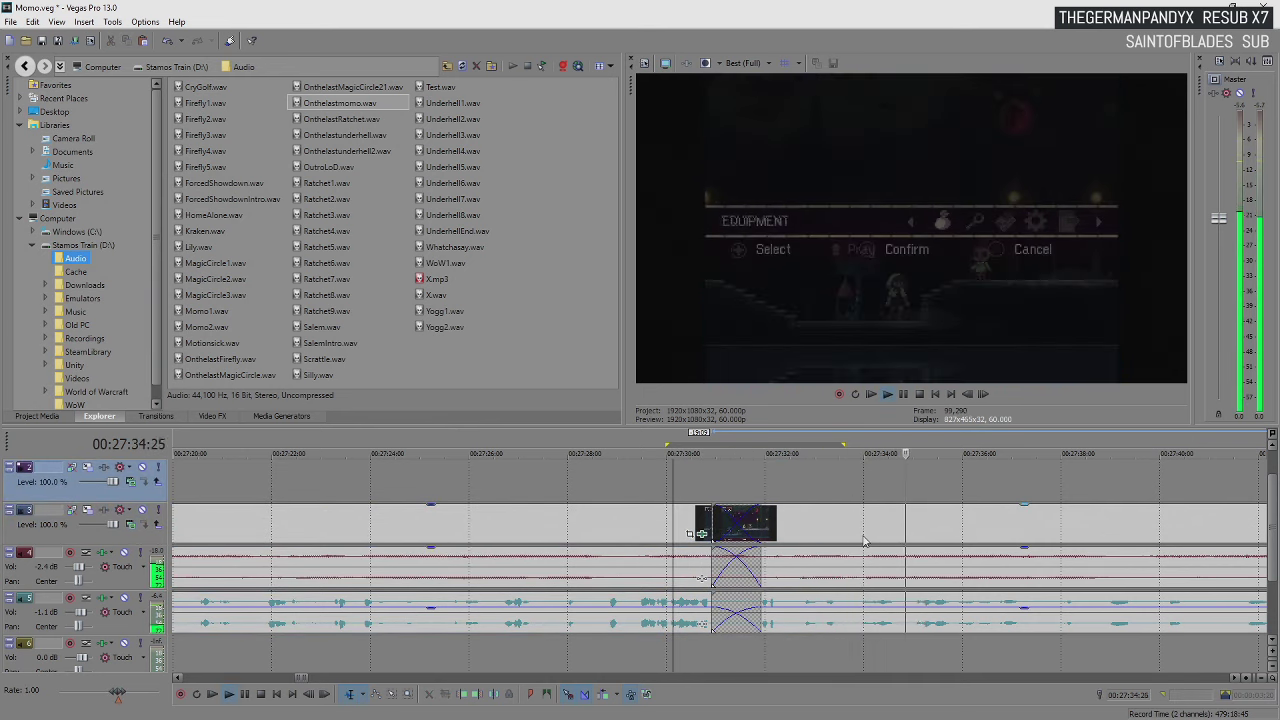
key(Return)
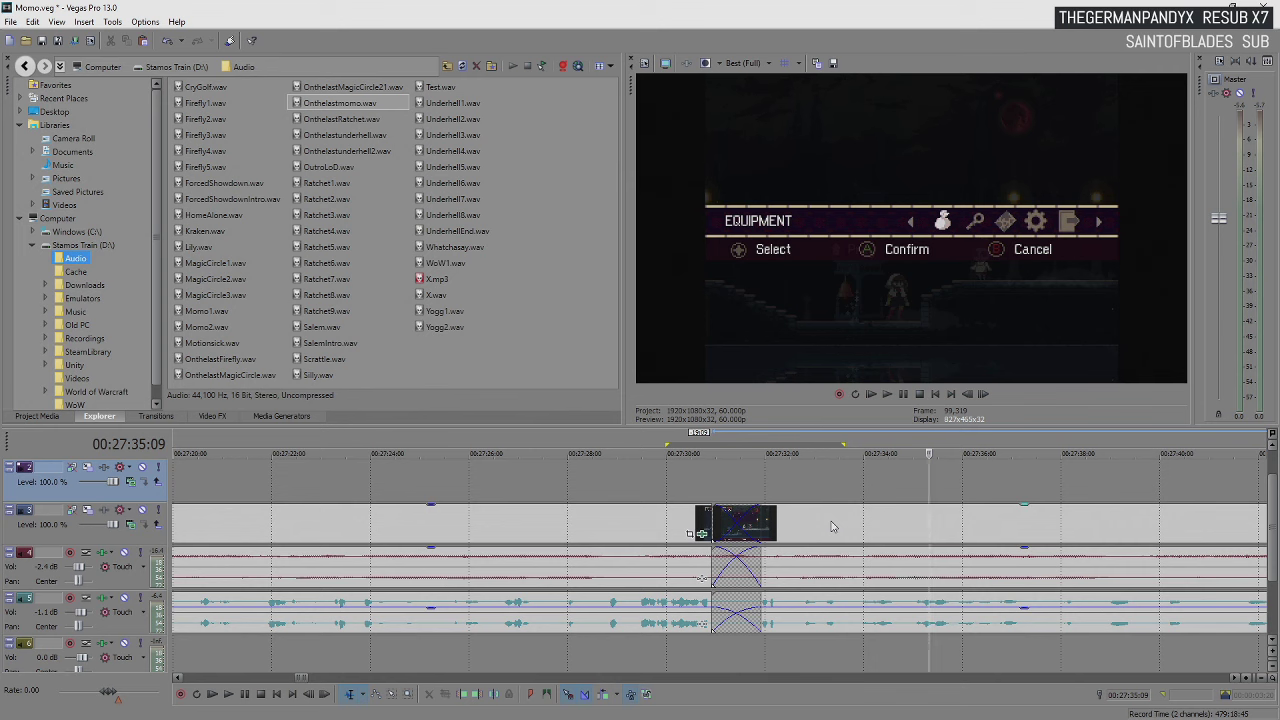
Play back the save point and shop area from about 00:27:35 to 00:27:59 to examine the commentary and gameplay
key(space)
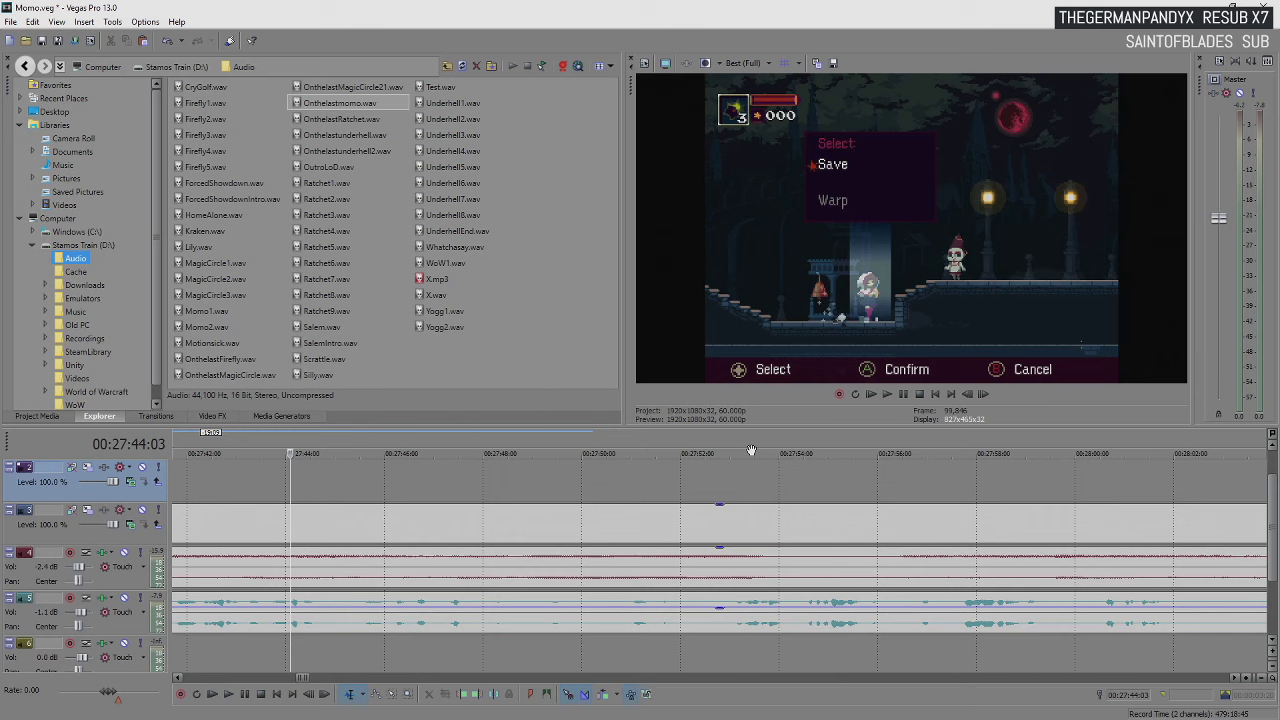
key(Return)
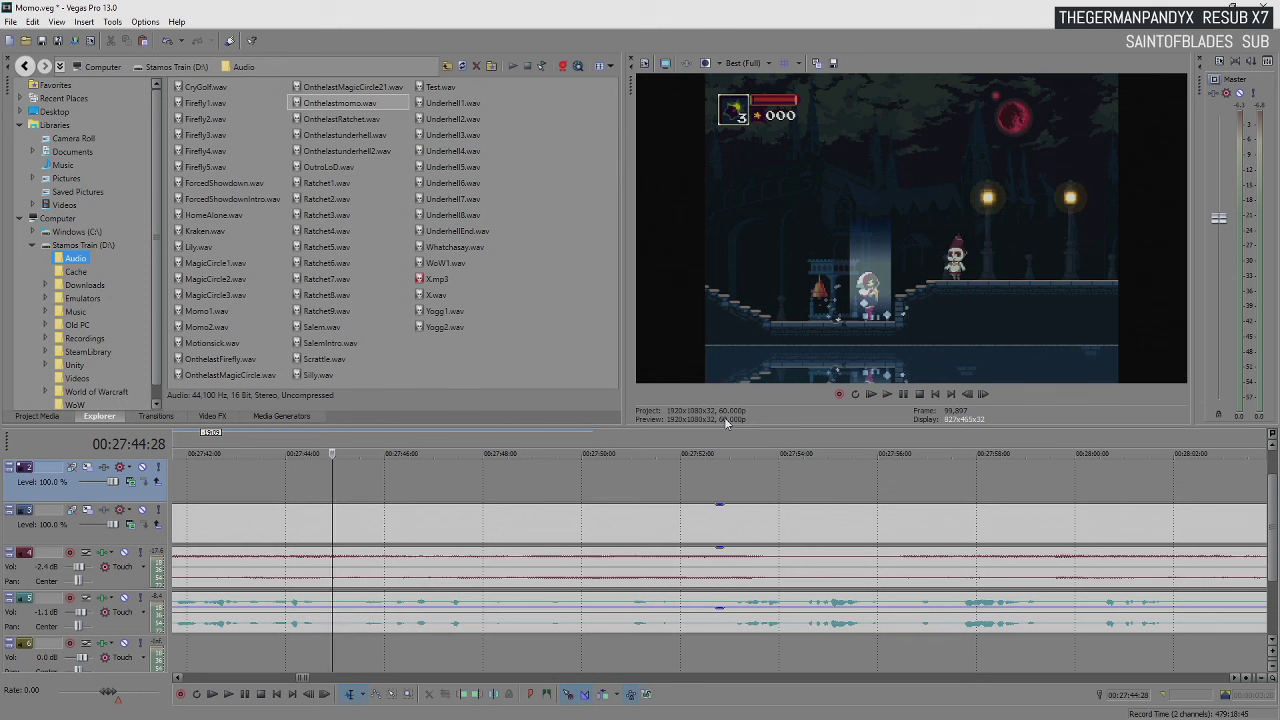
key(Return)
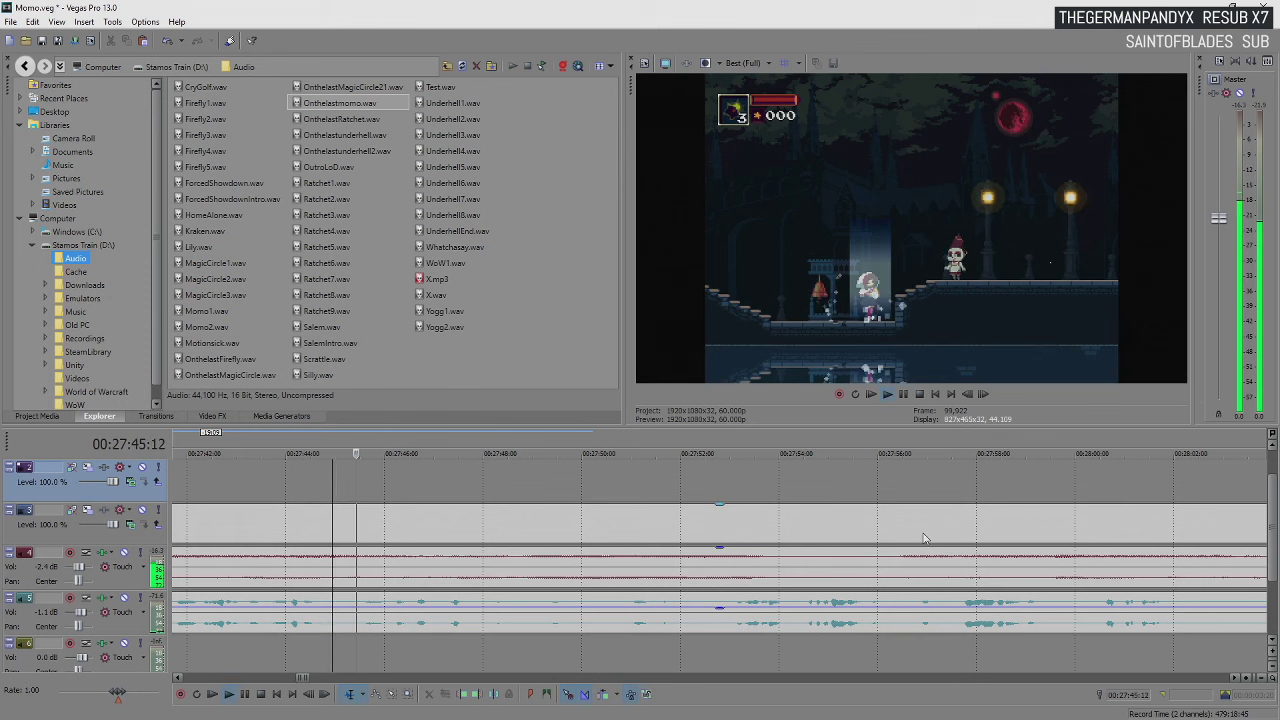
scroll(712, 617, down, 4)
click(818, 622)
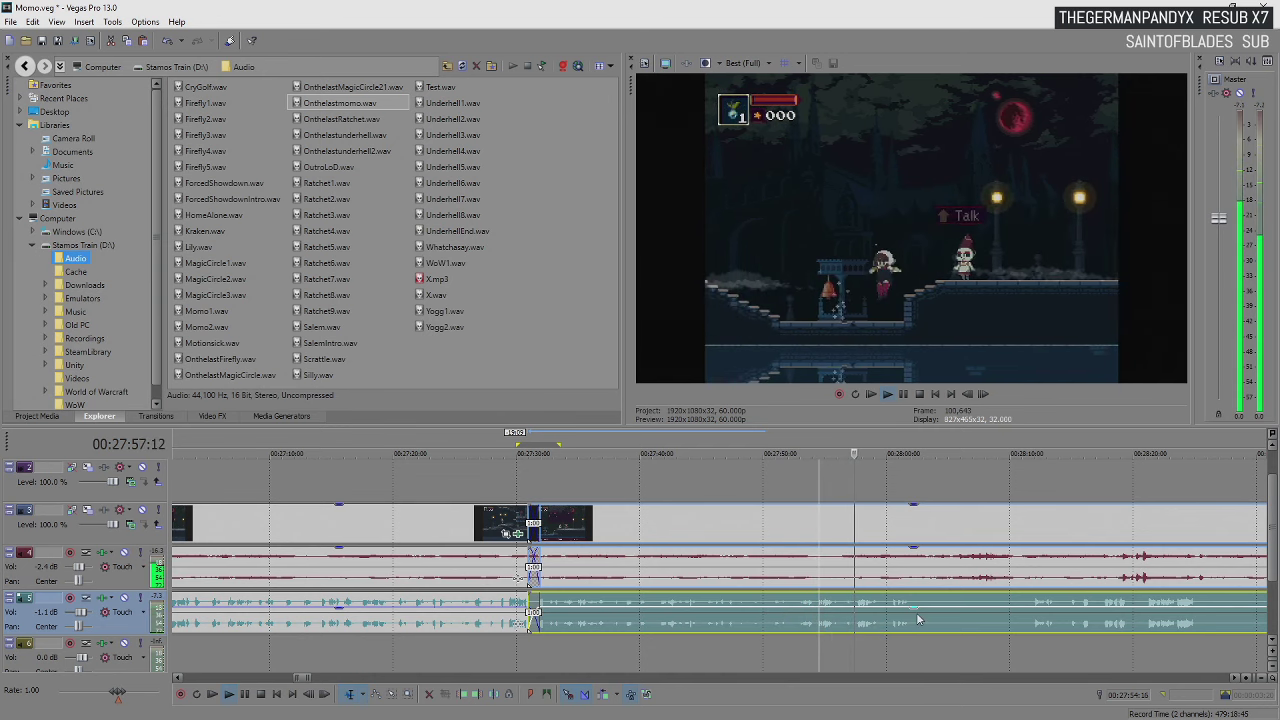
scroll(920, 621, up, 5)
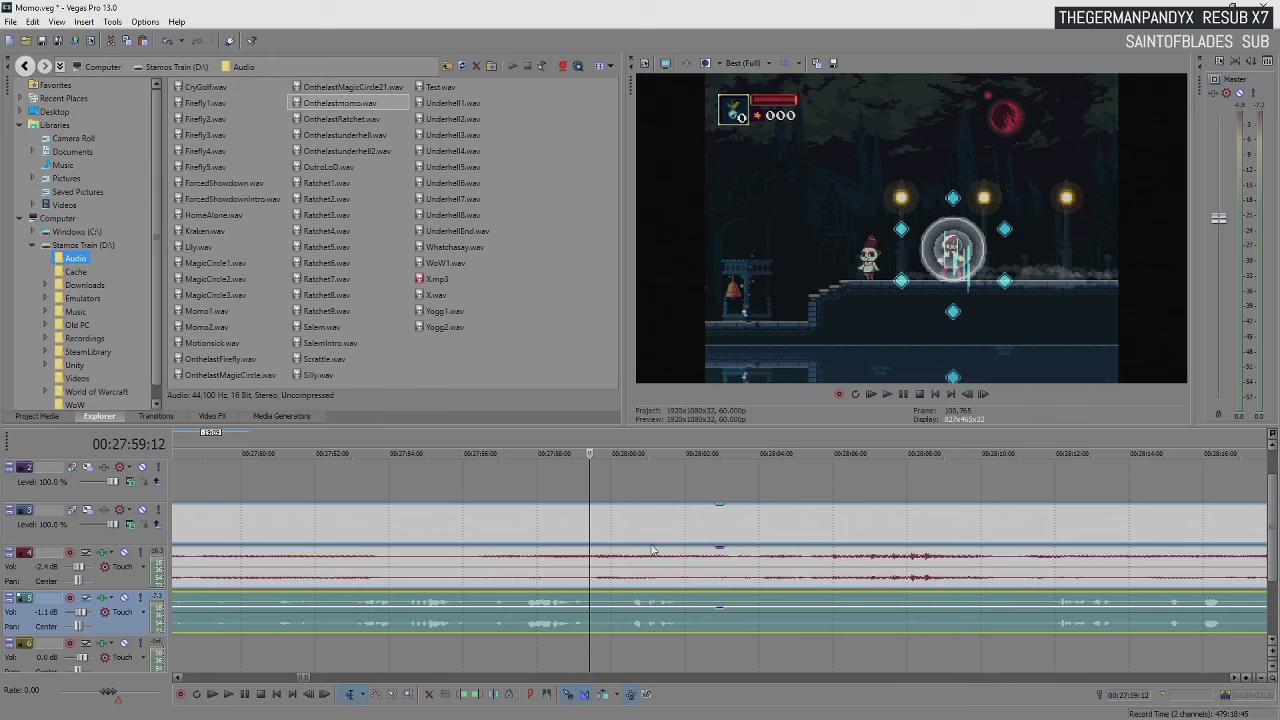
right_click(586, 530)
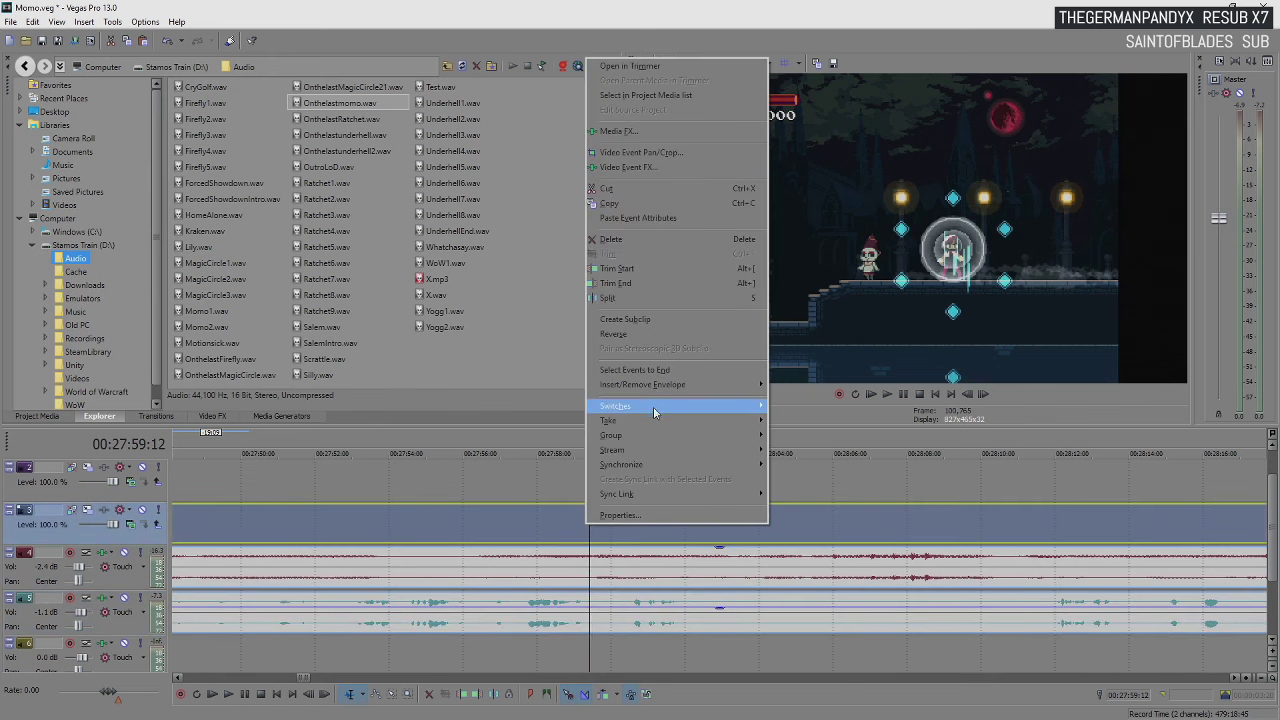
mouse_move(637, 504)
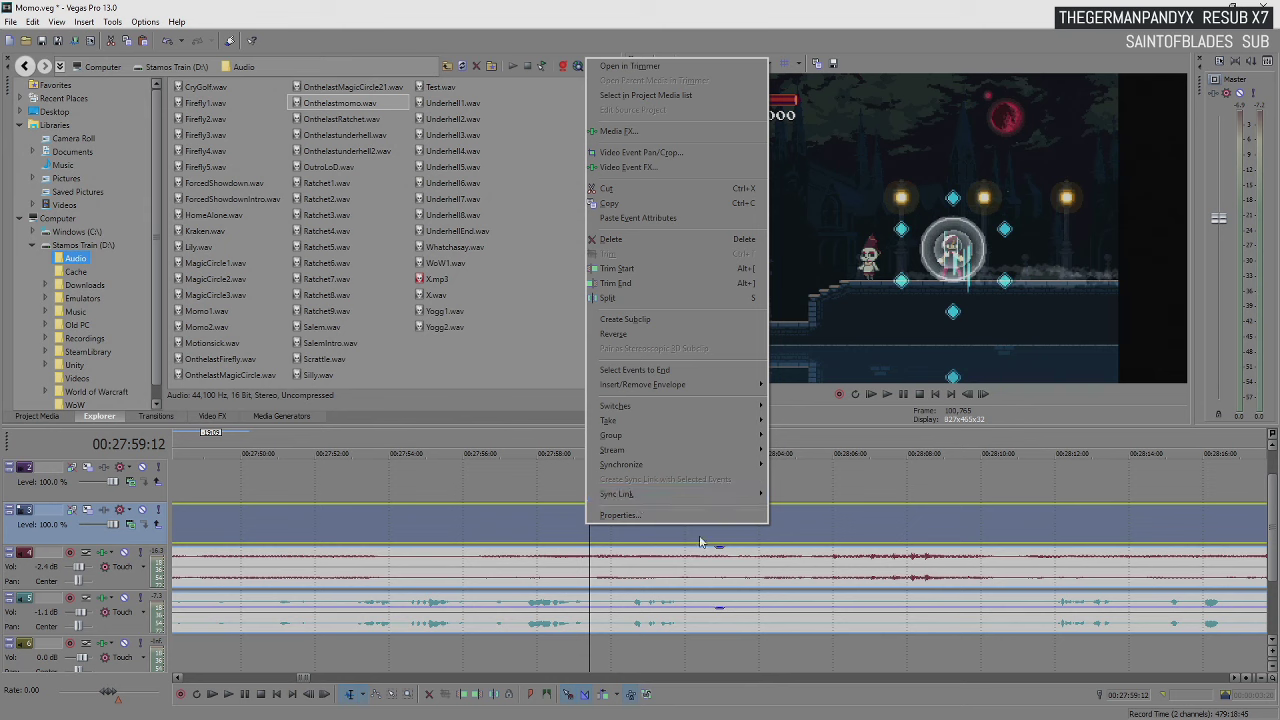
click(550, 524)
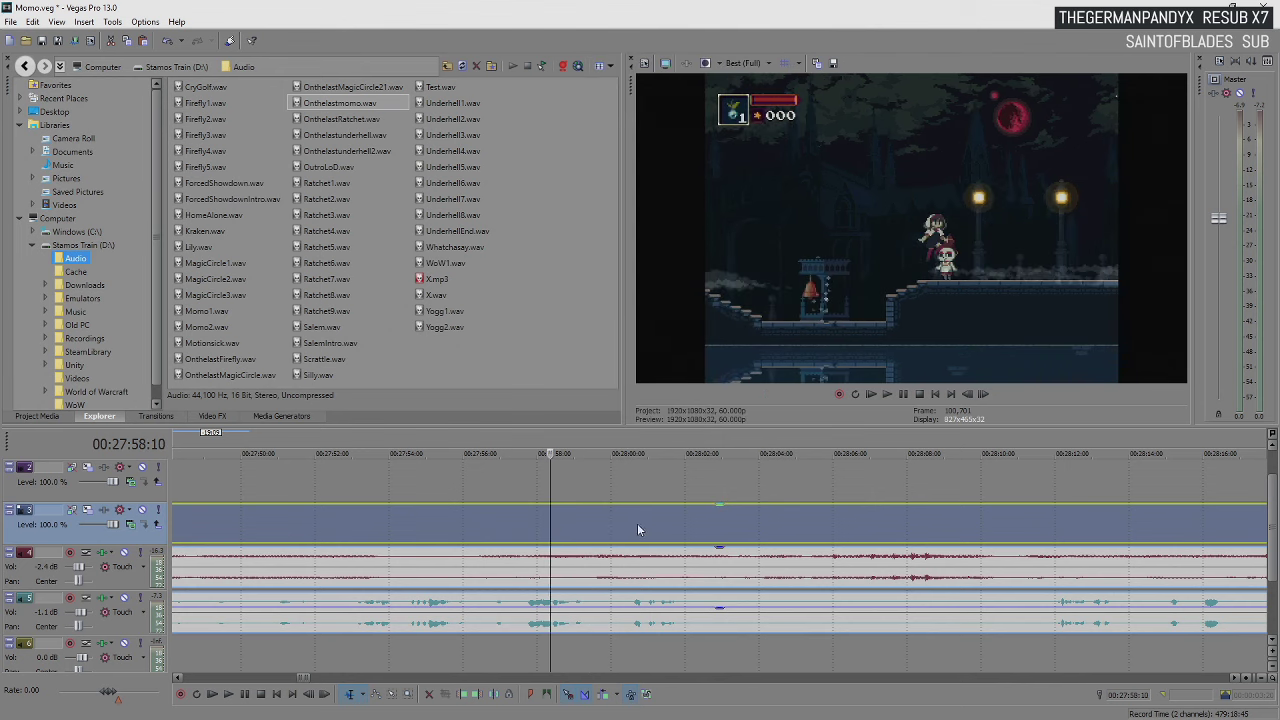
Split the gameplay video and its audio at 00:27:58:24 and 00:28:05:14 to isolate the segment between them
click(567, 523)
shift+click(813, 530)
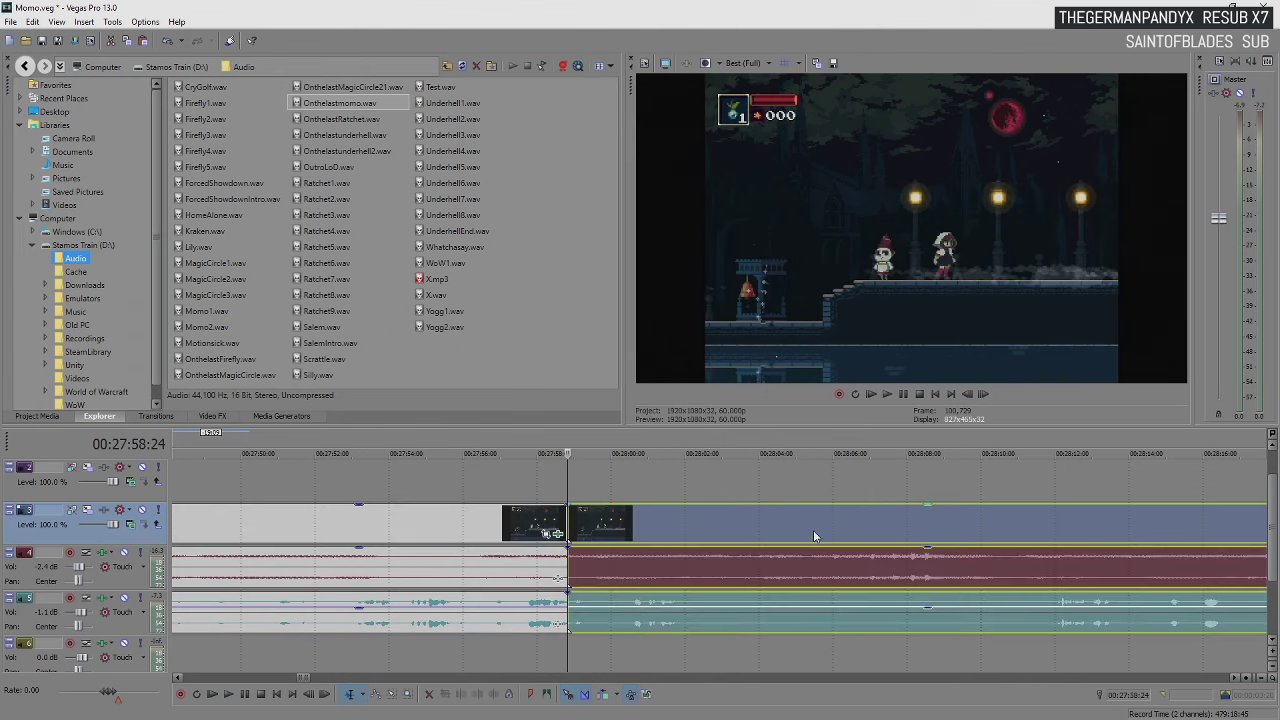
click(701, 535)
click(668, 527)
click(701, 528)
Place a copy of the isolated video segment on the empty track above, starting at 00:27:58:24
click(583, 486)
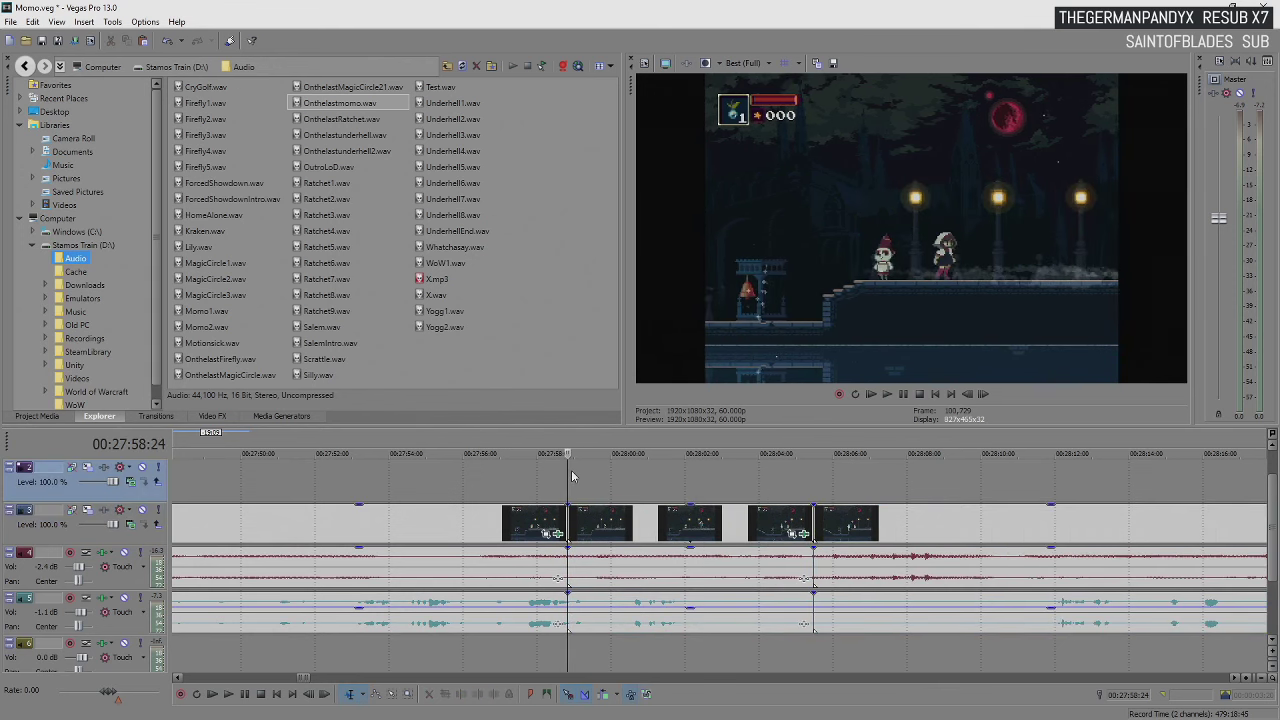
key(ctrl+v)
click(638, 527)
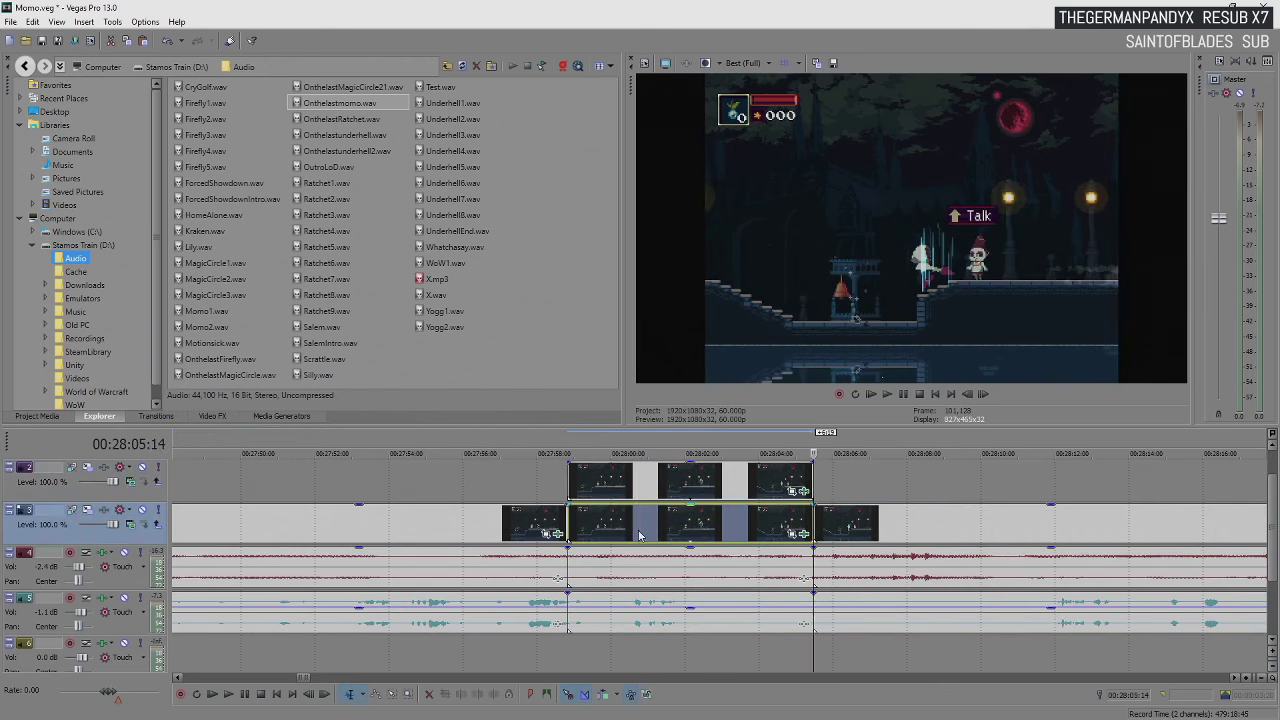
right_click(704, 533)
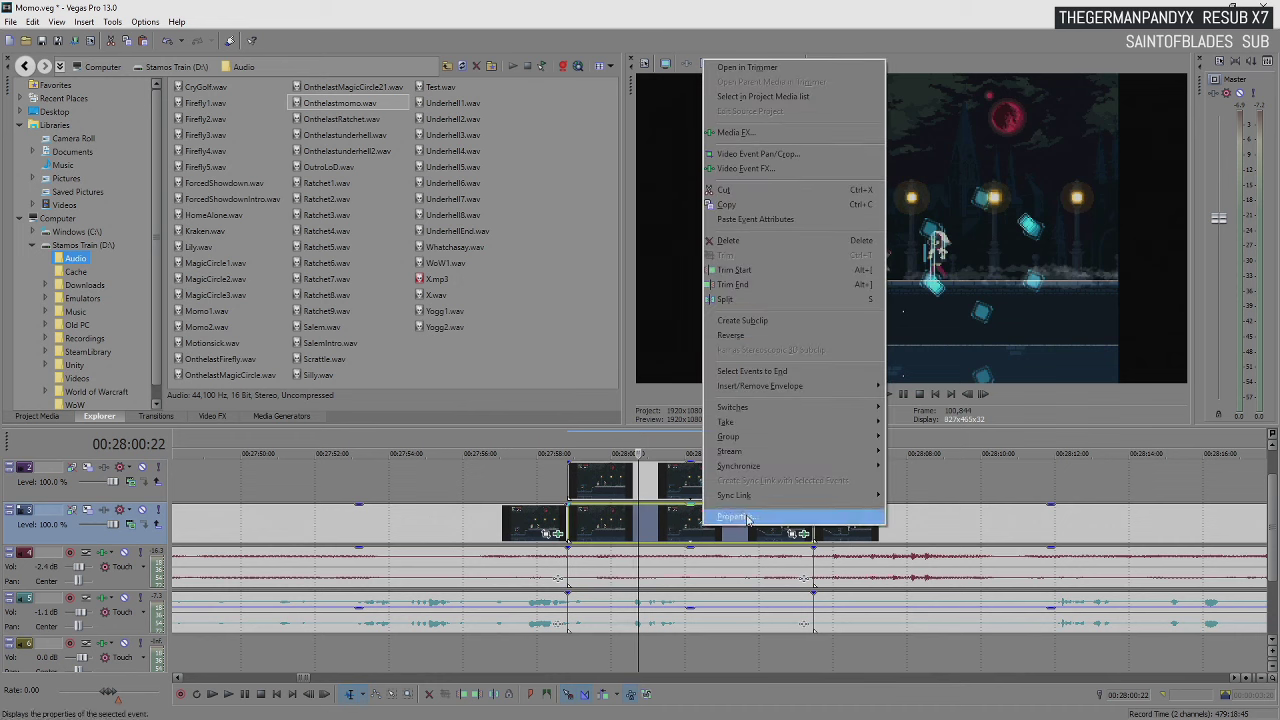
click(745, 518)
key(Return)
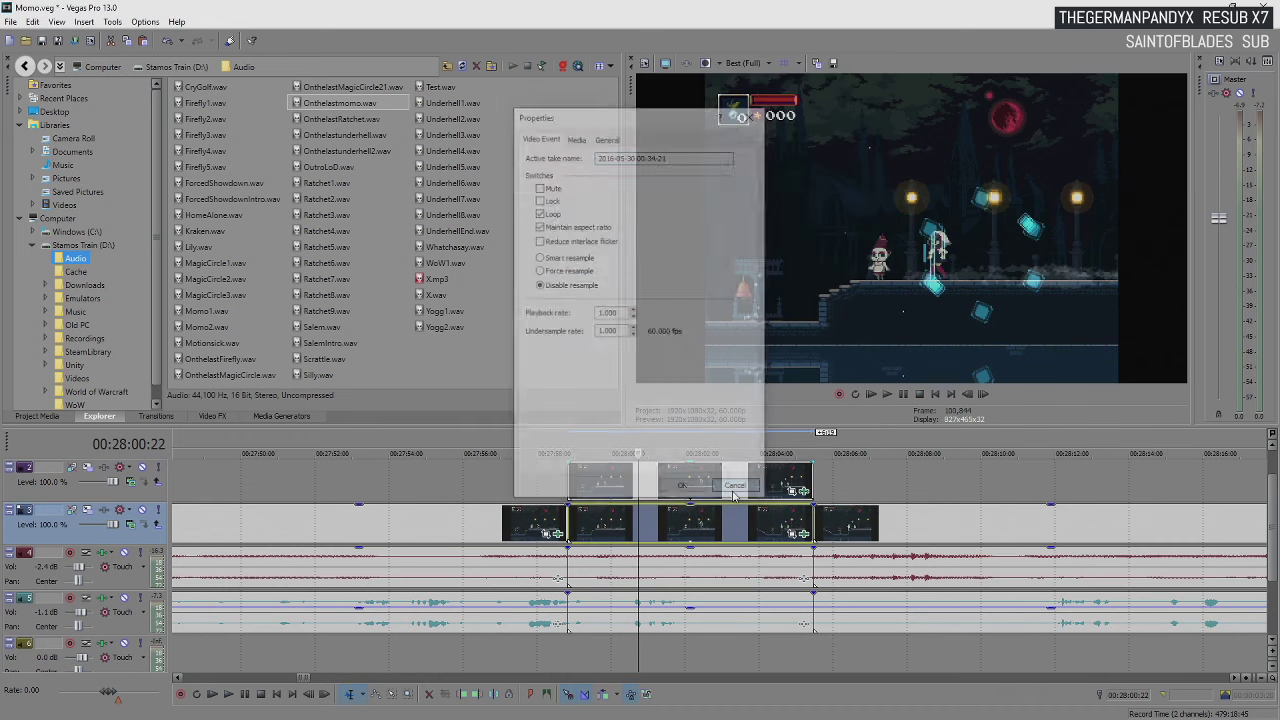
Crop the lower copy of the segment to the game picture without its black side bars, about 956 by 720
click(795, 534)
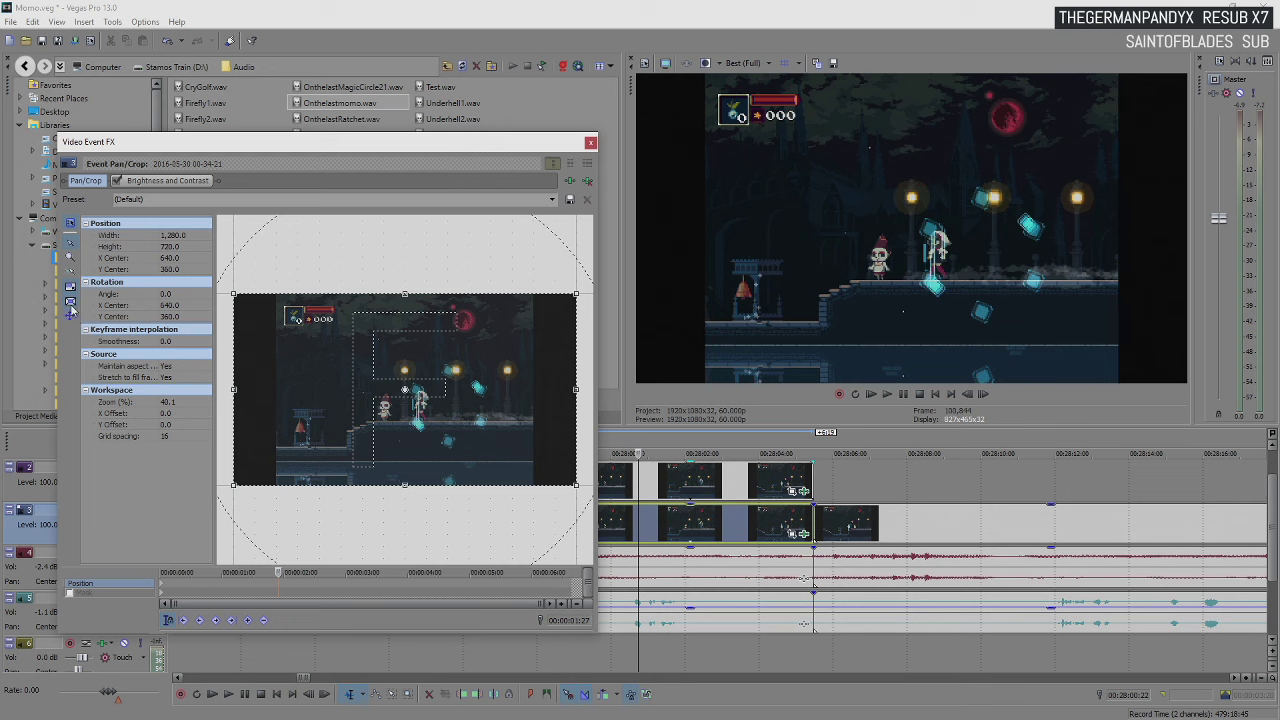
drag(233, 391, 276, 387)
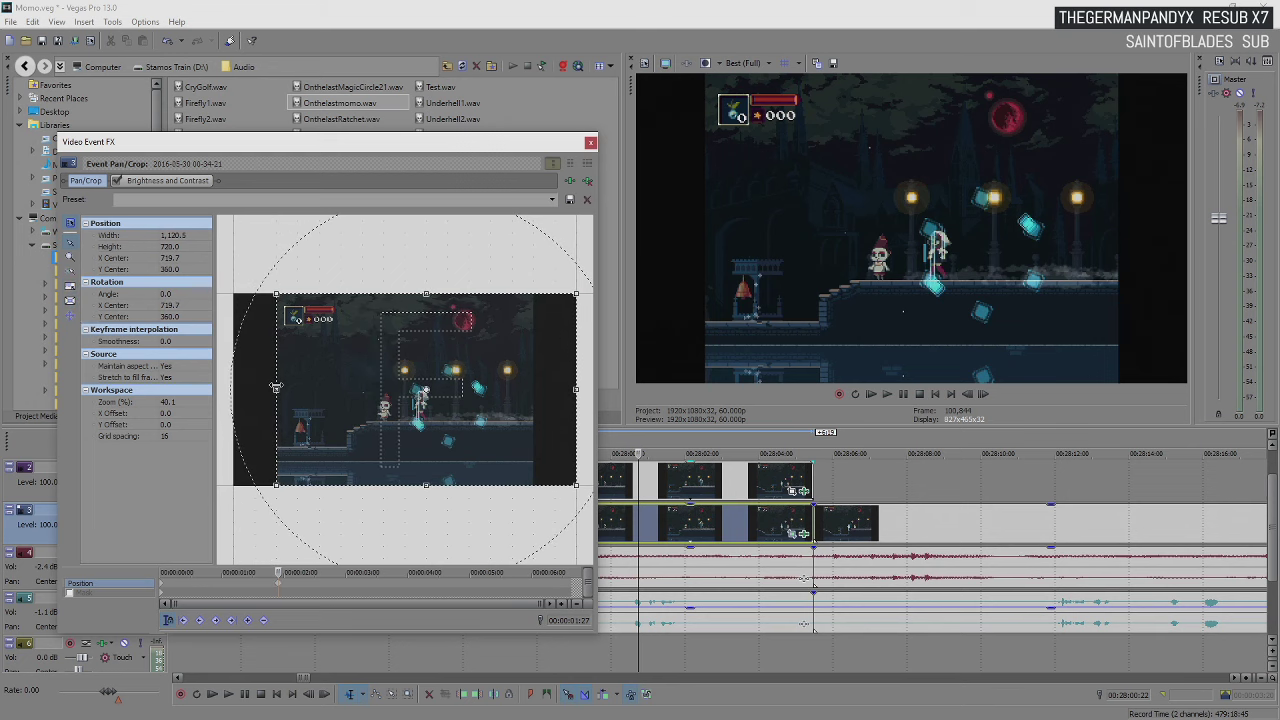
drag(577, 389, 534, 386)
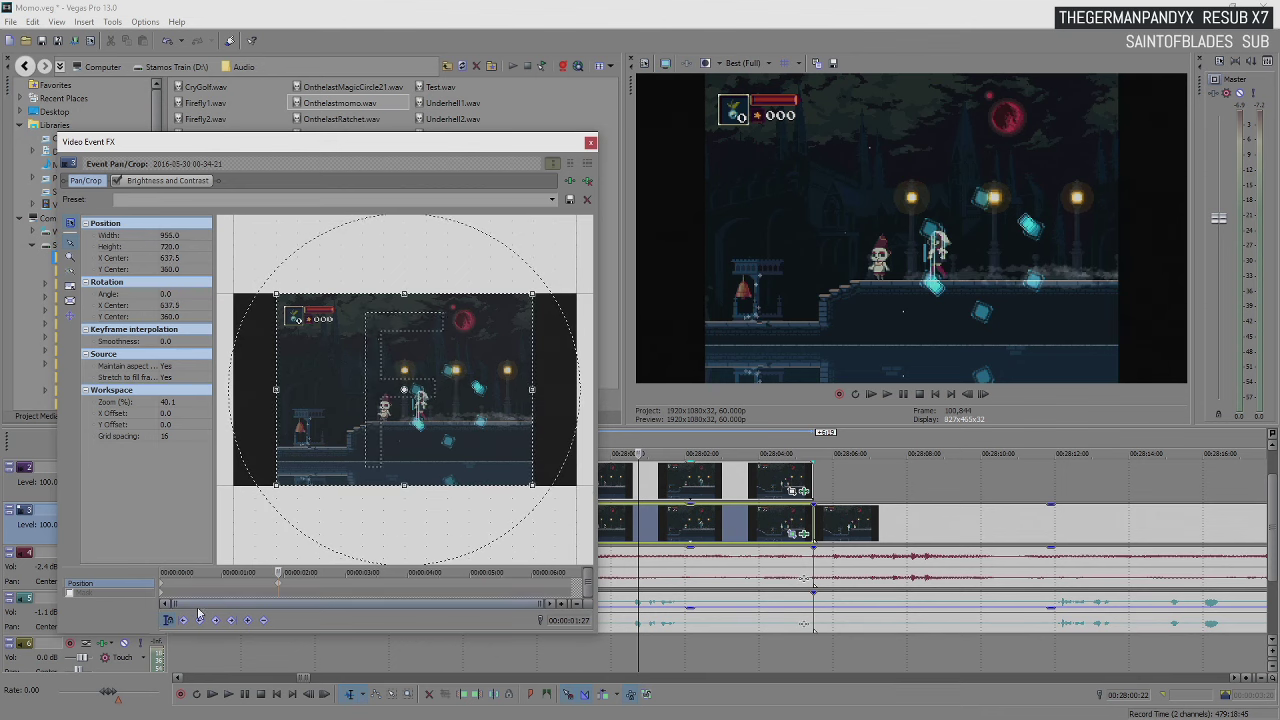
click(163, 589)
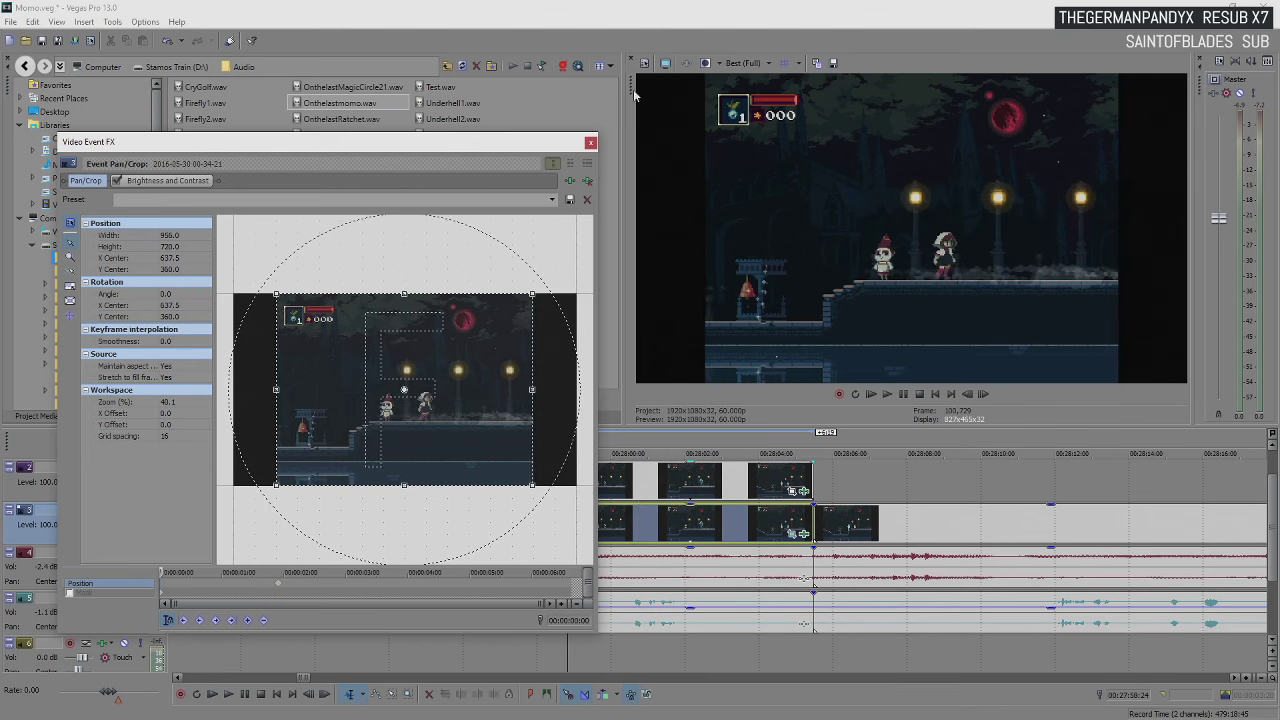
click(591, 143)
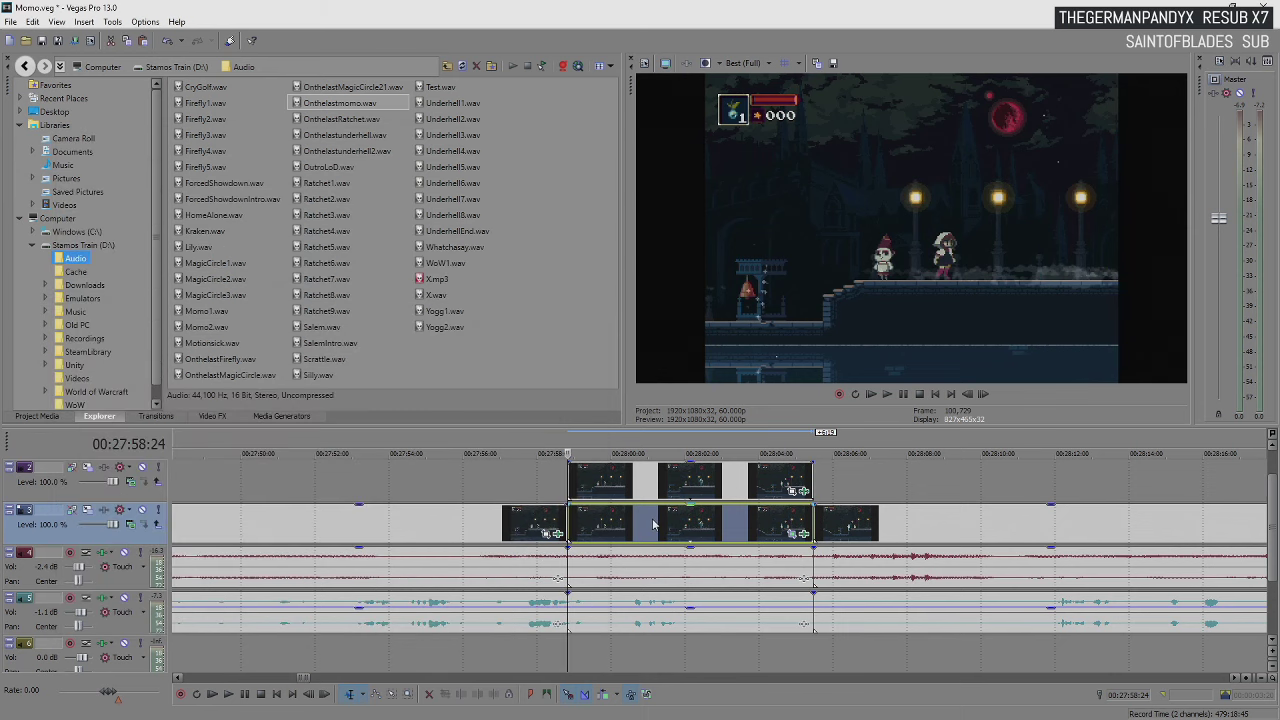
Disable Maintain Aspect Ratio for the cropped lower clip so it fills the frame width
click(682, 527)
right_click(782, 526)
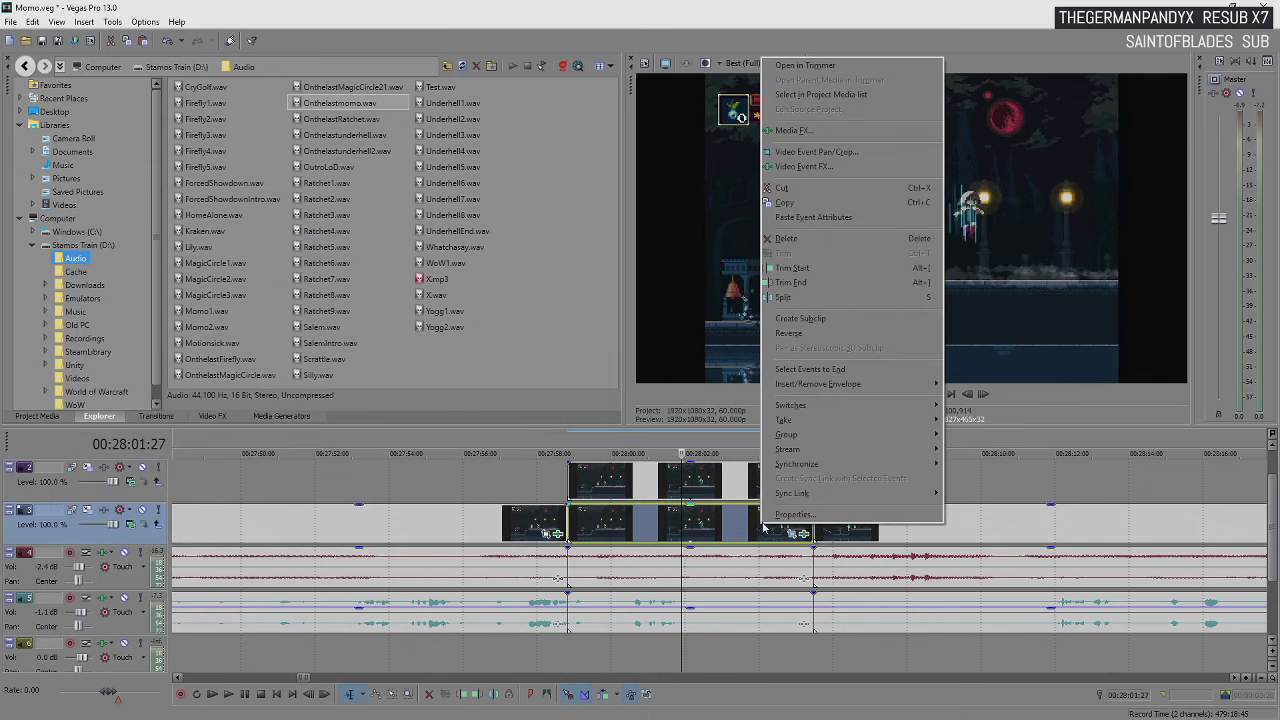
mouse_move(845, 407)
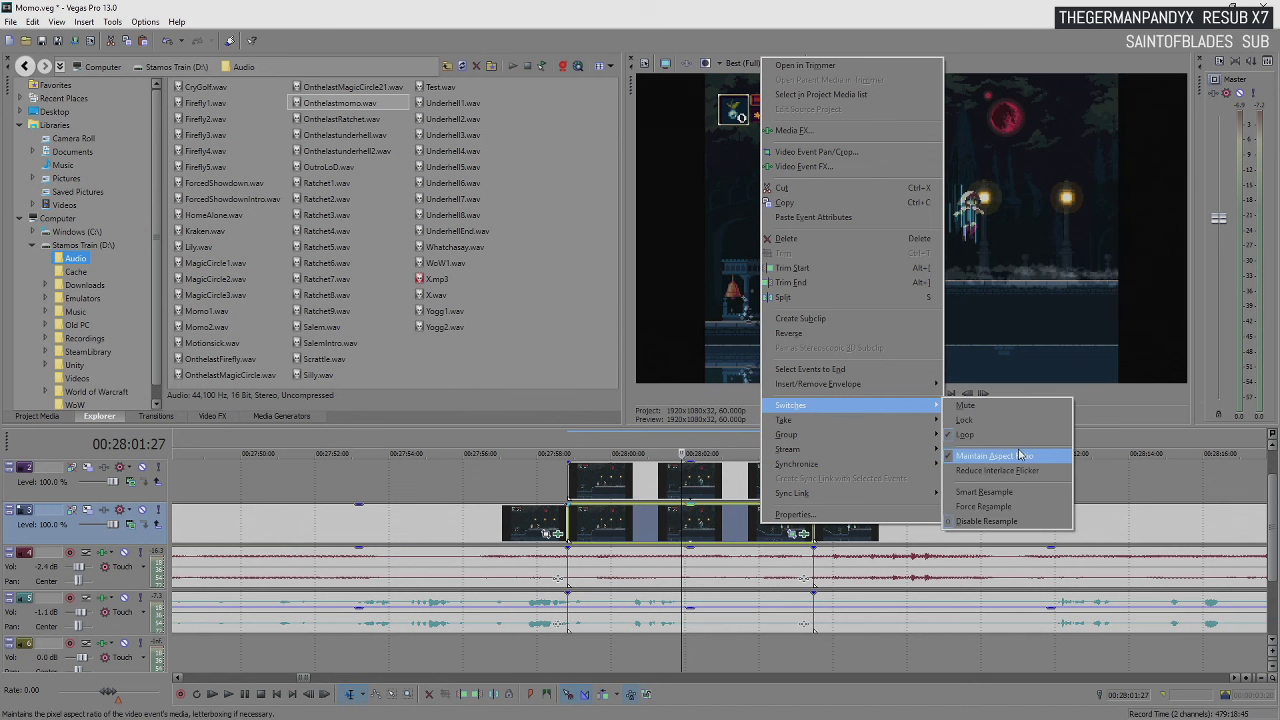
click(1040, 456)
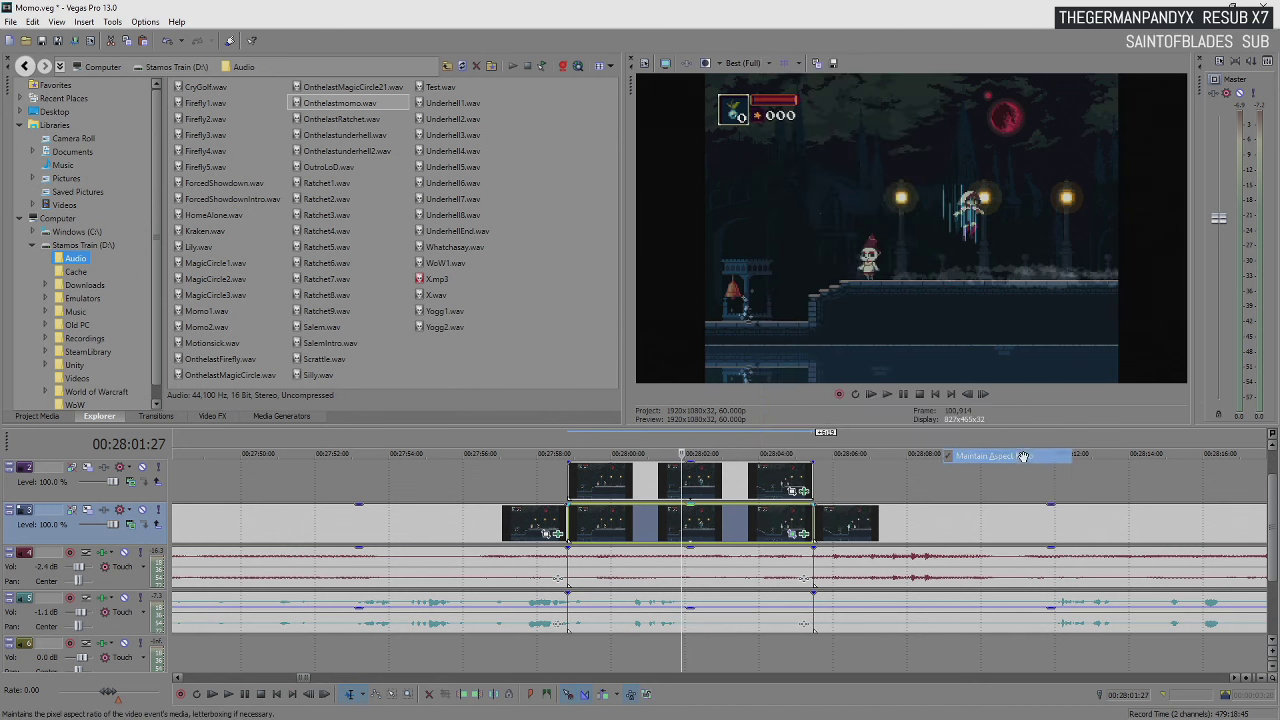
Enable masking on the upper clip and cover its left black bar with a rectangular mask in Negative mode
click(770, 490)
click(793, 490)
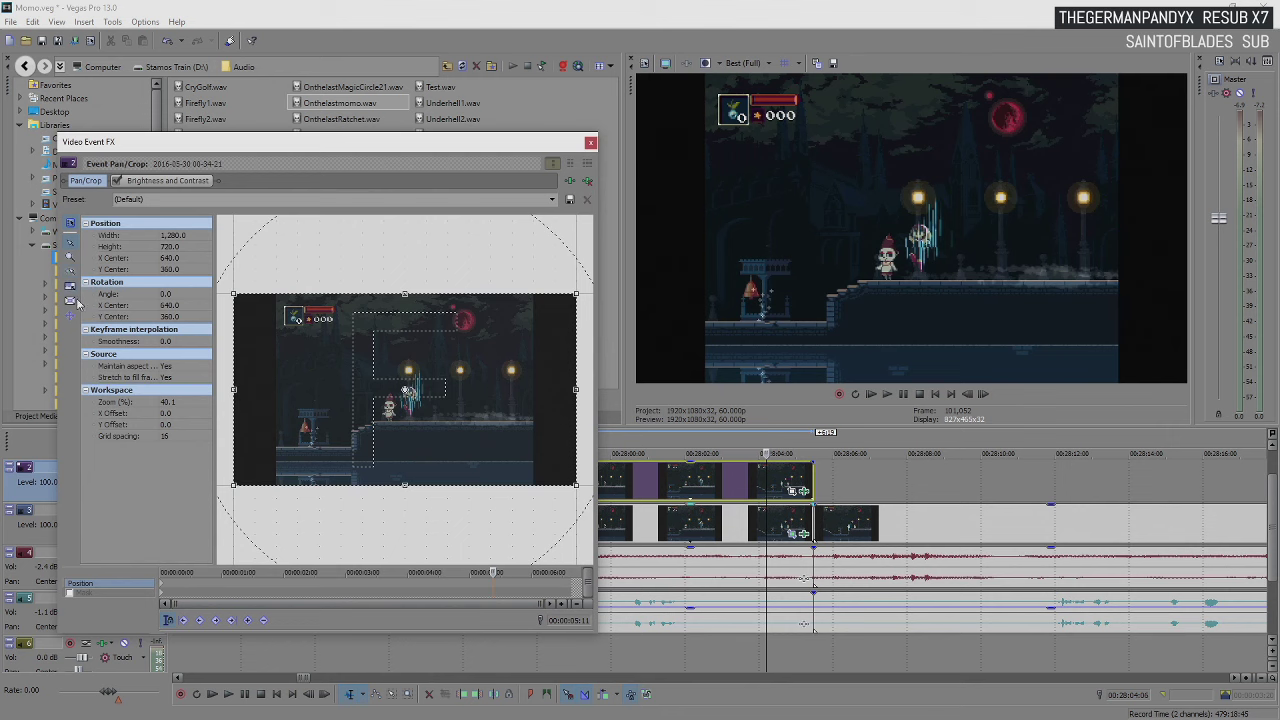
click(69, 594)
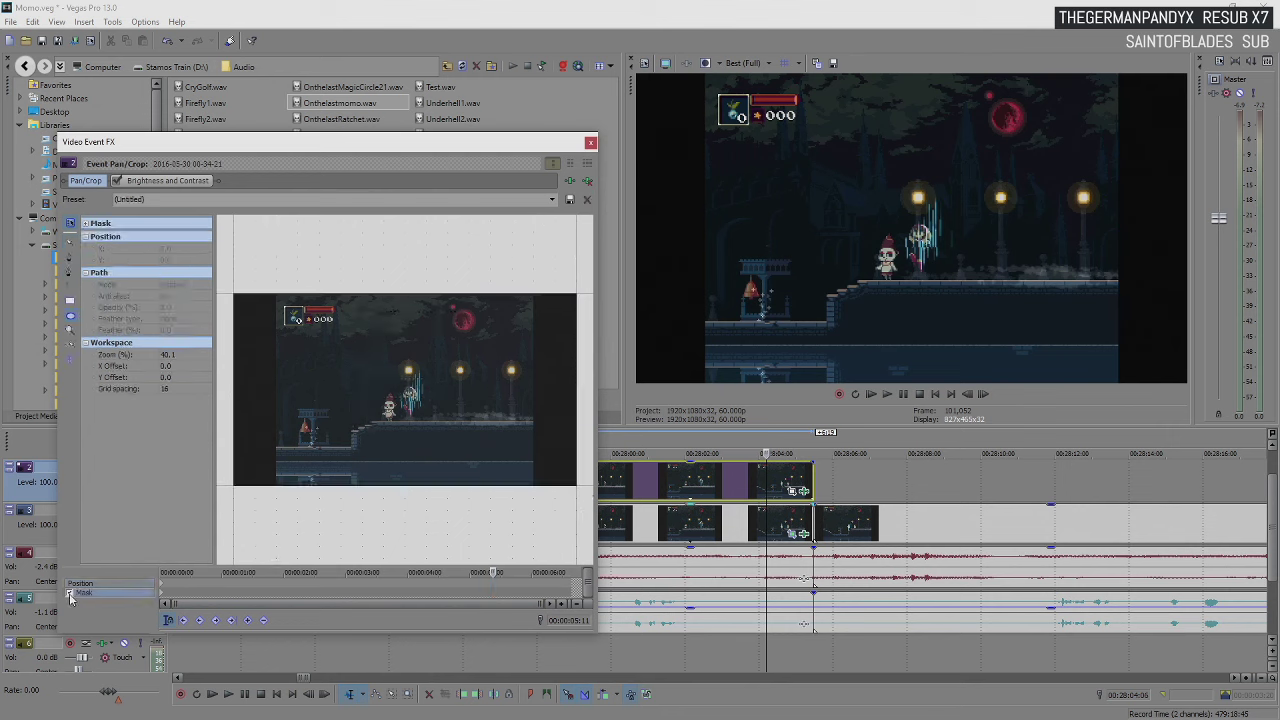
click(250, 597)
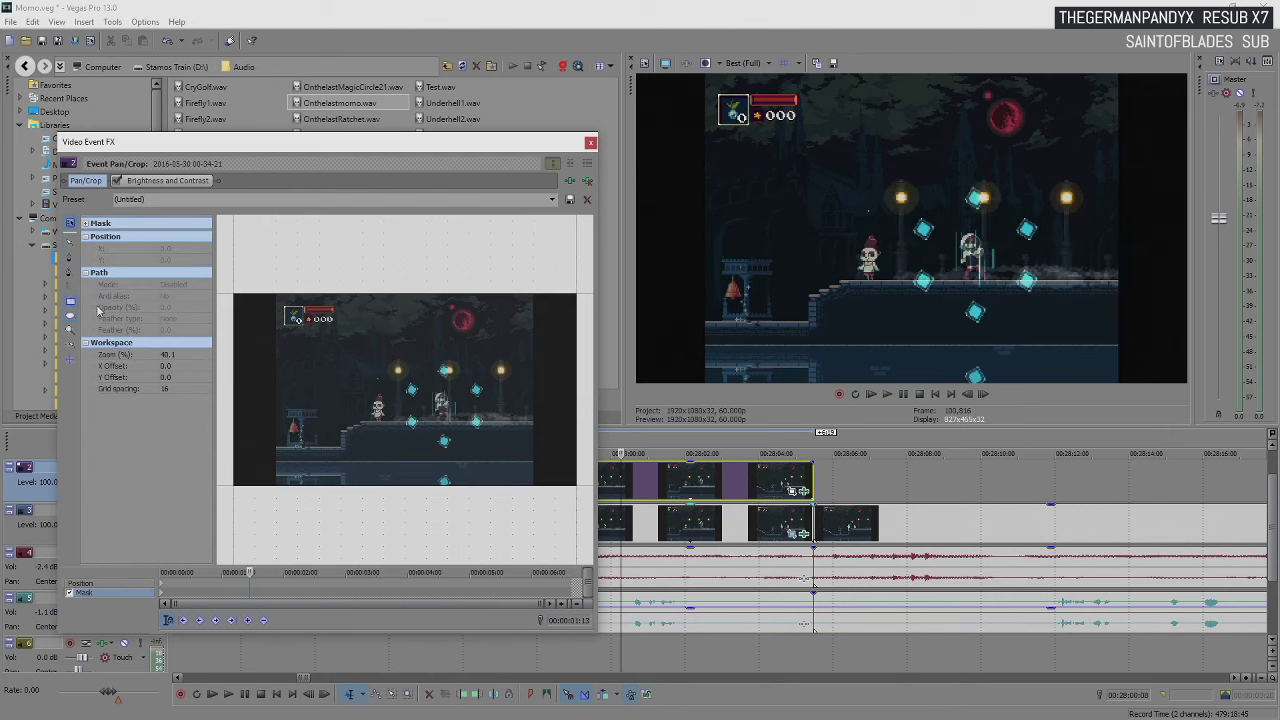
drag(226, 288, 275, 502)
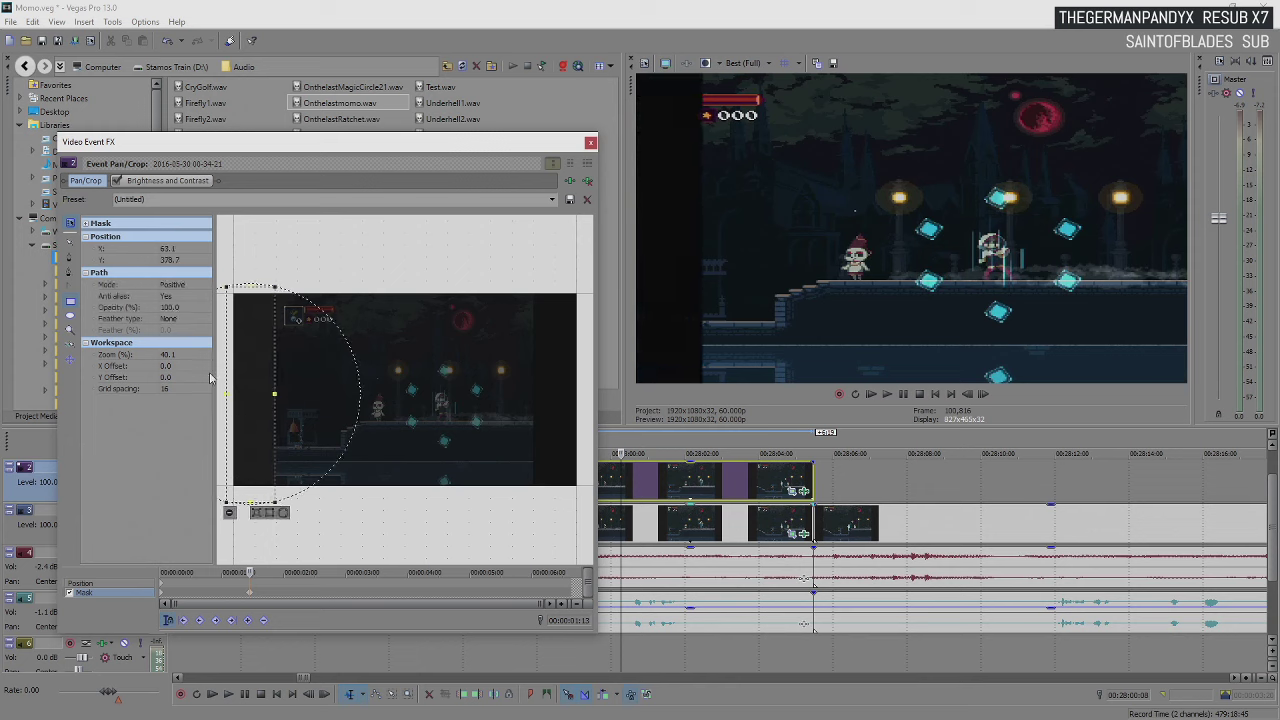
click(175, 284)
click(205, 284)
click(175, 300)
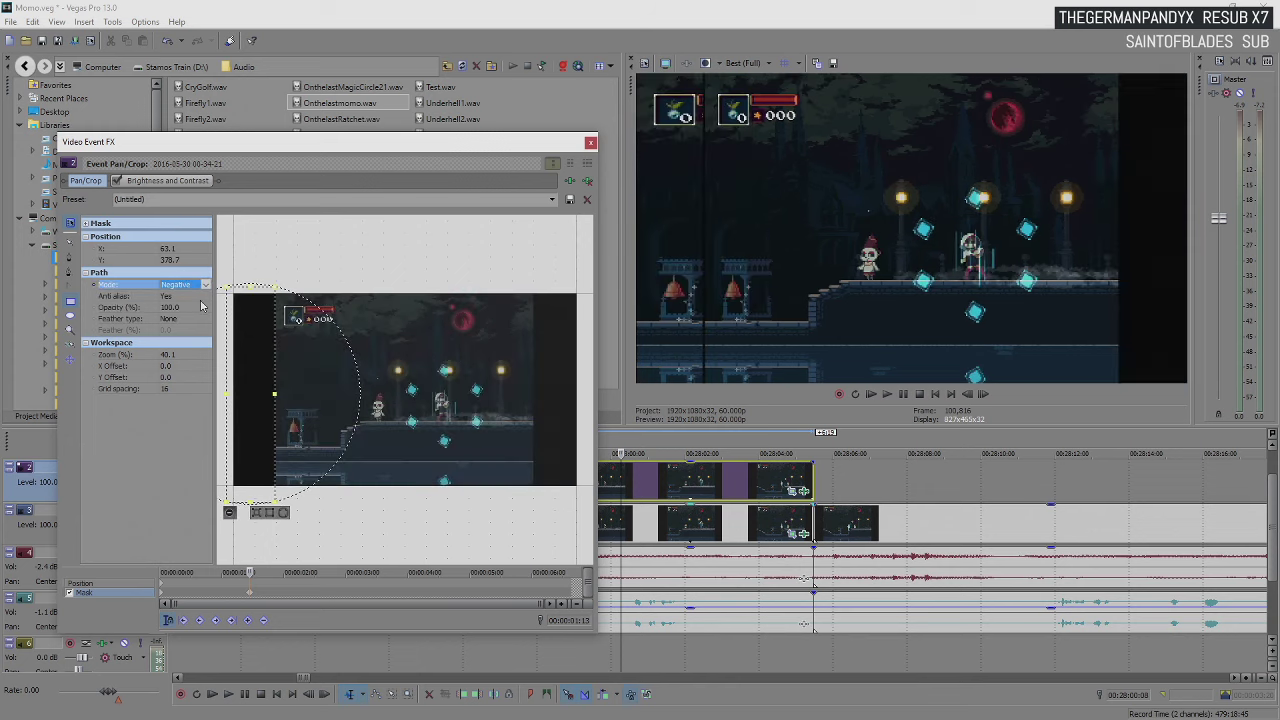
Add a rectangular mask over the upper clip's right black bar and widen the left mask slightly inward
drag(532, 283, 592, 516)
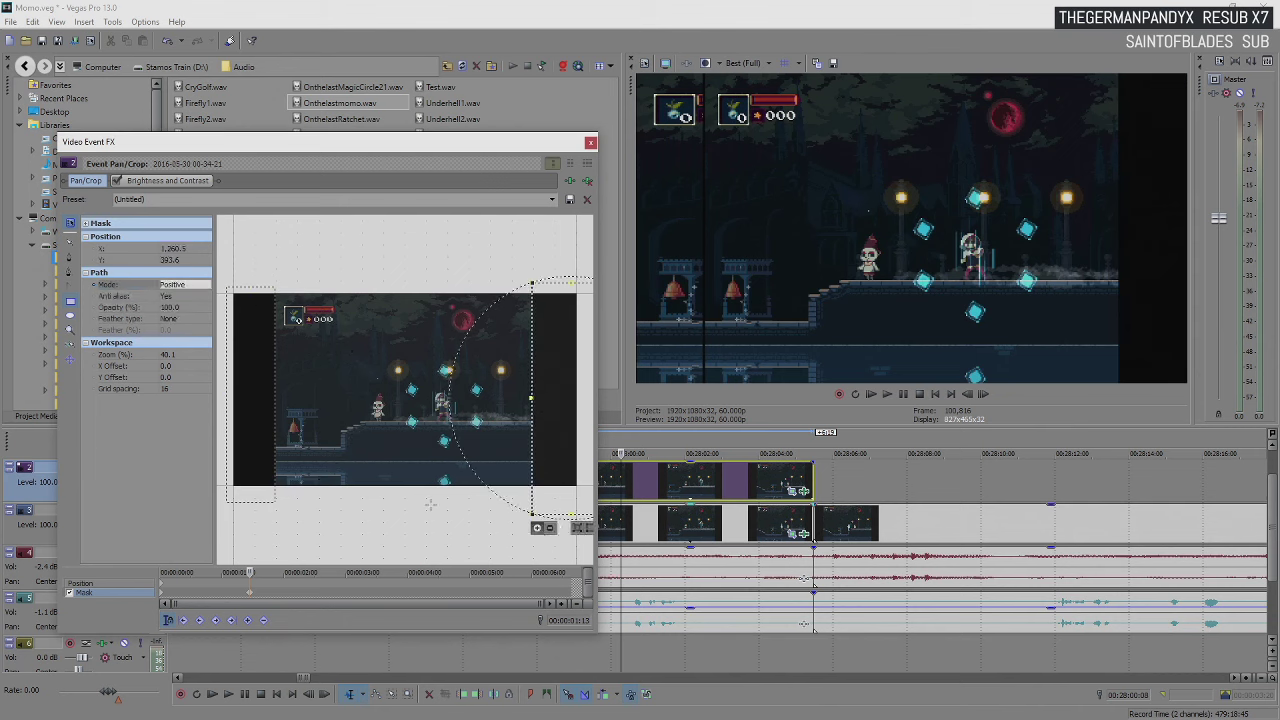
click(371, 451)
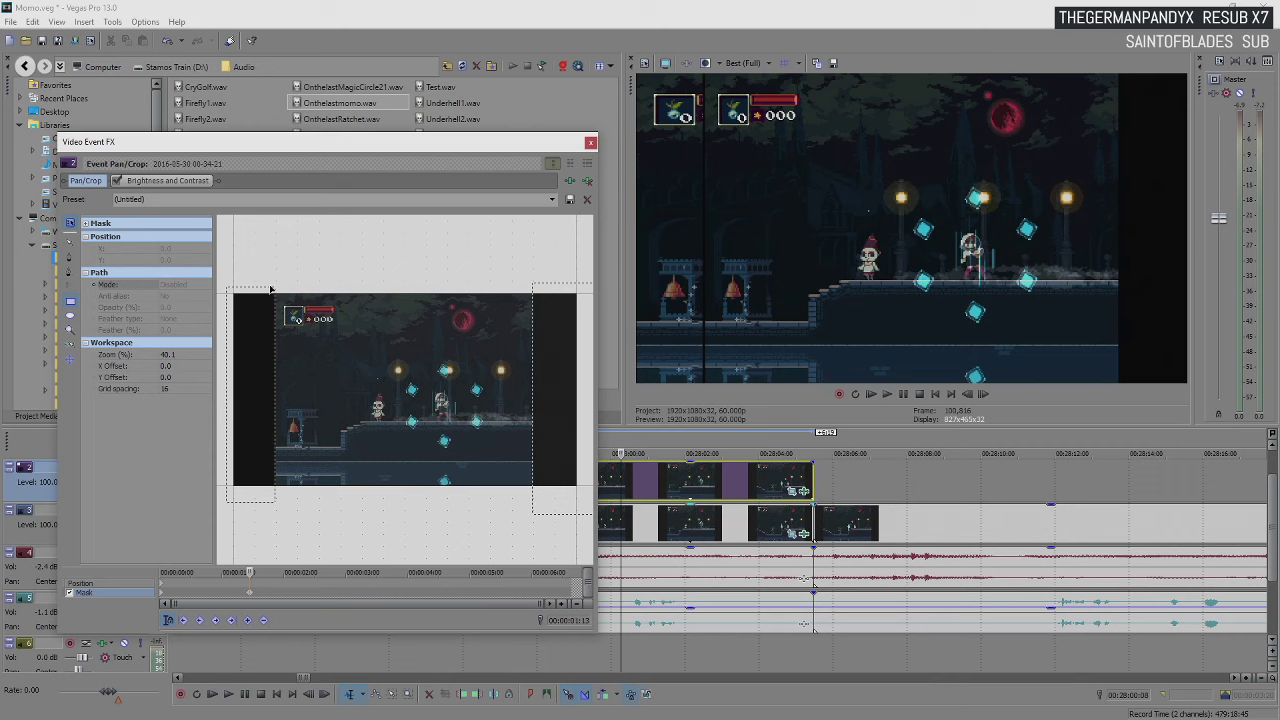
click(264, 317)
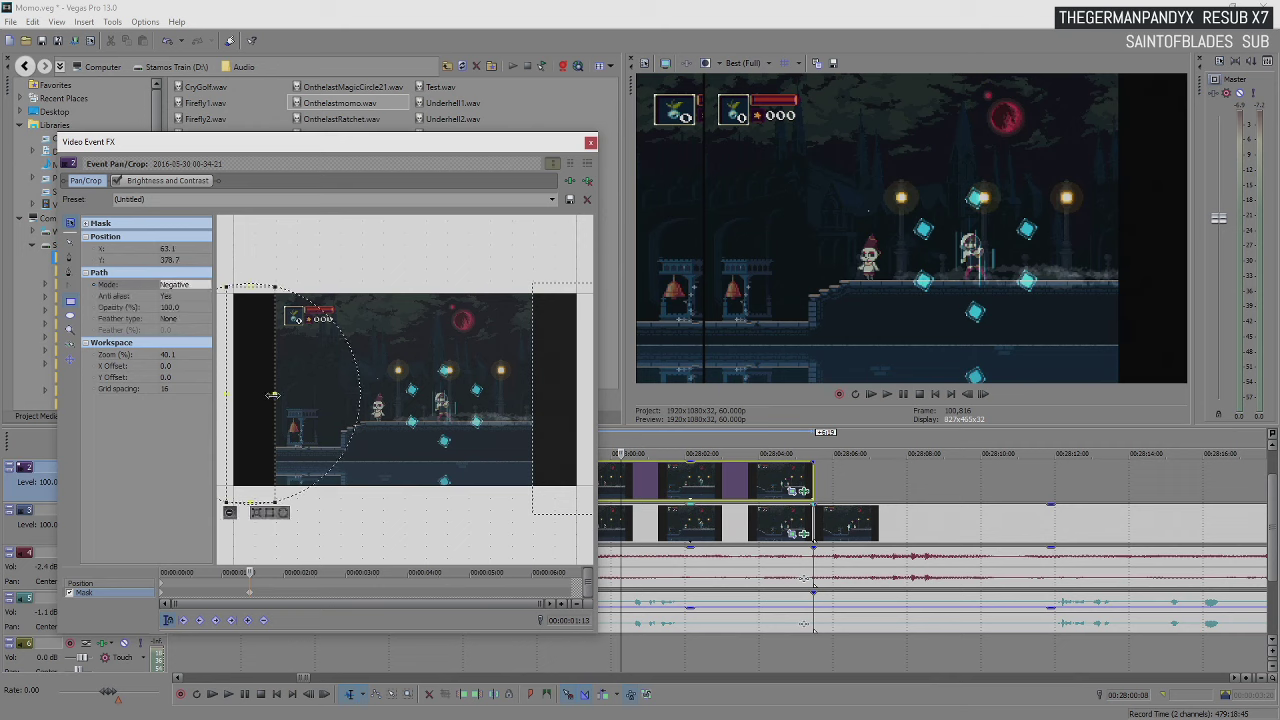
drag(272, 395, 277, 398)
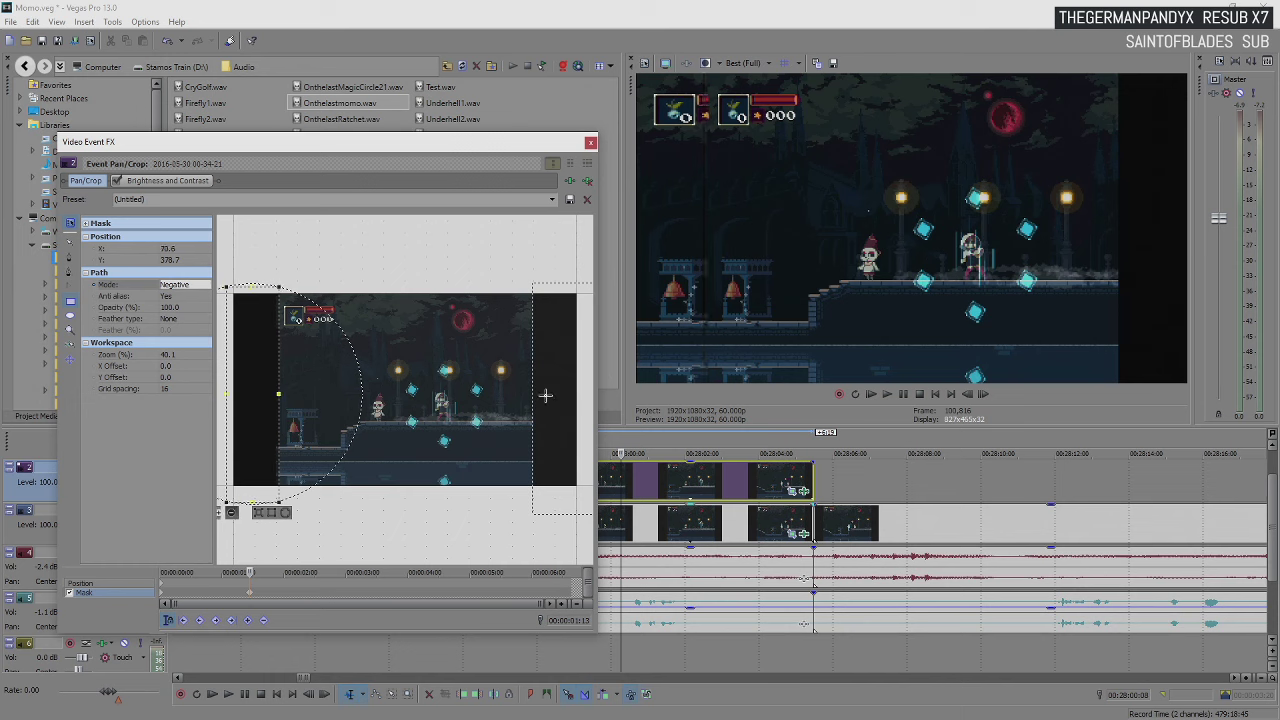
Set the right bar's mask to Negative mode and close the upper clip's crop settings
click(541, 386)
click(535, 377)
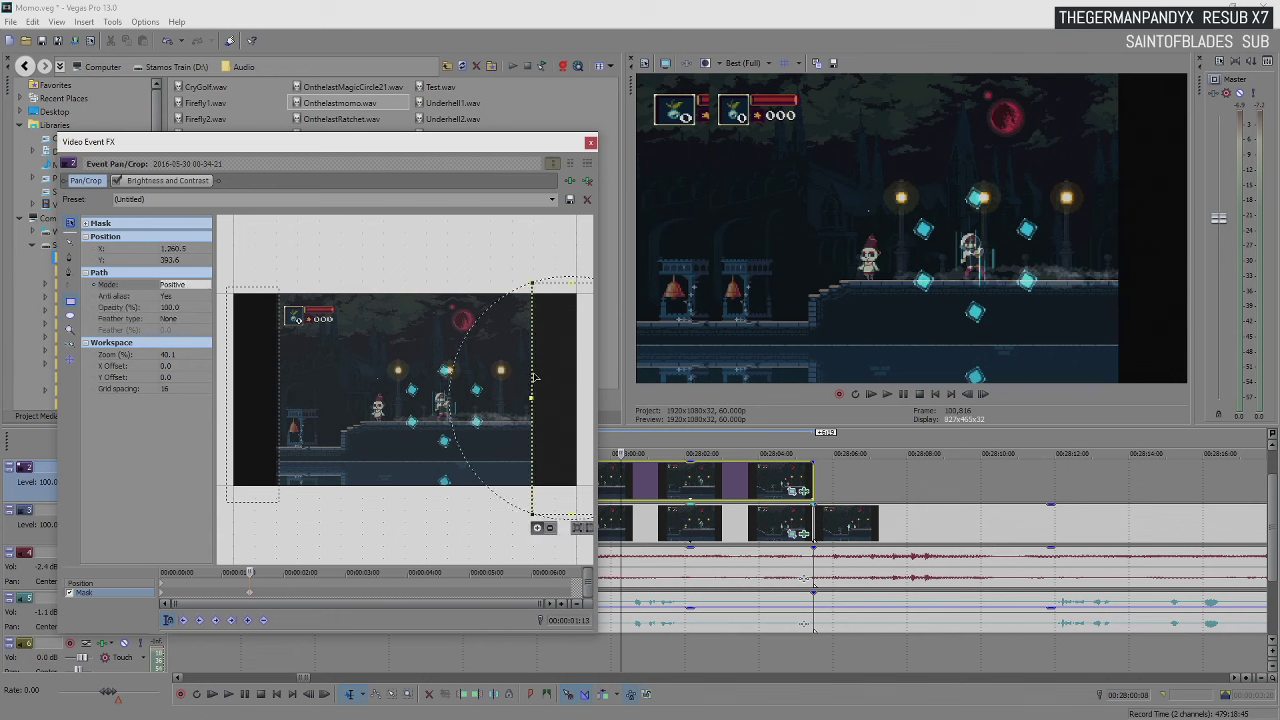
click(175, 285)
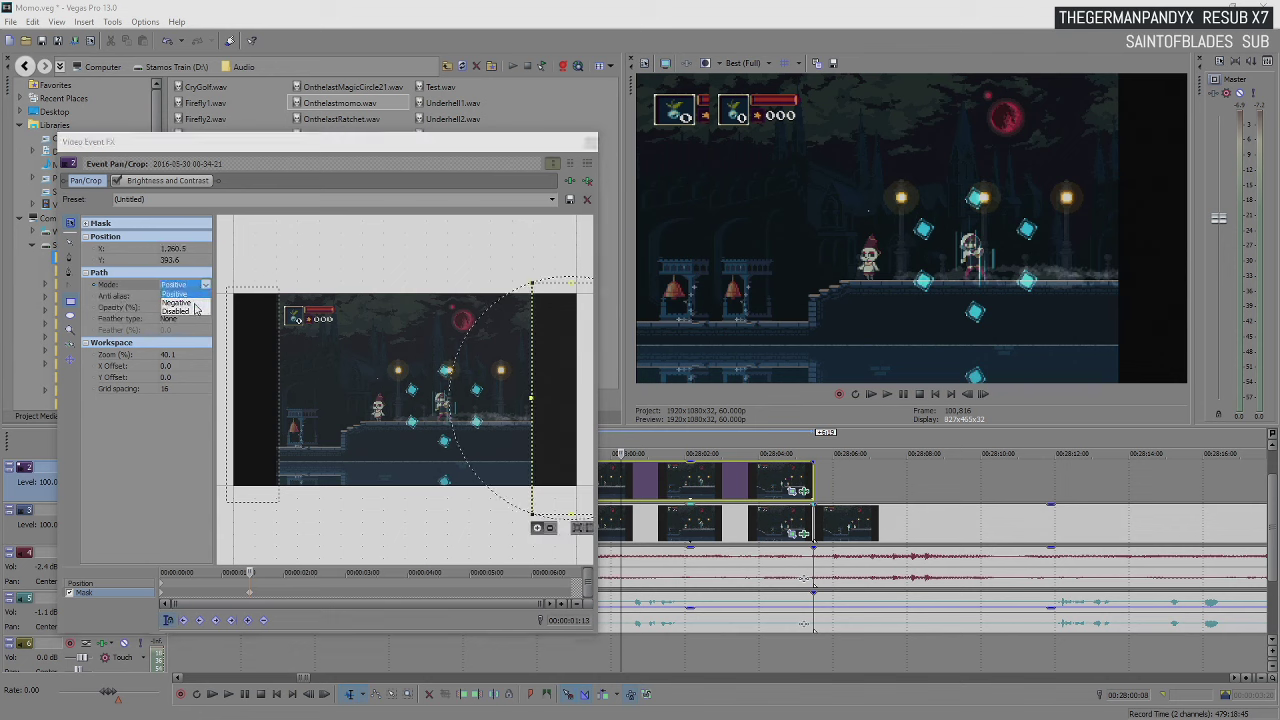
click(195, 303)
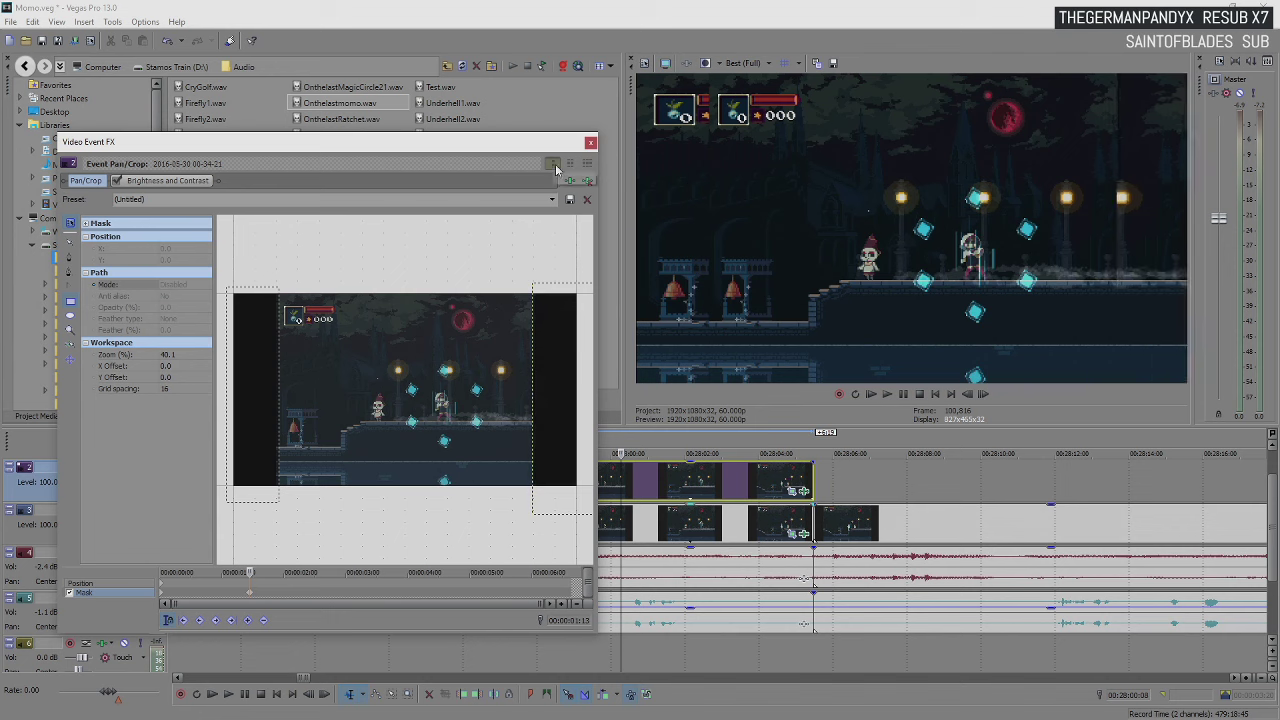
click(590, 142)
Lower the opacity of the stretched clip on the lower track so the side areas appear darker
click(690, 517)
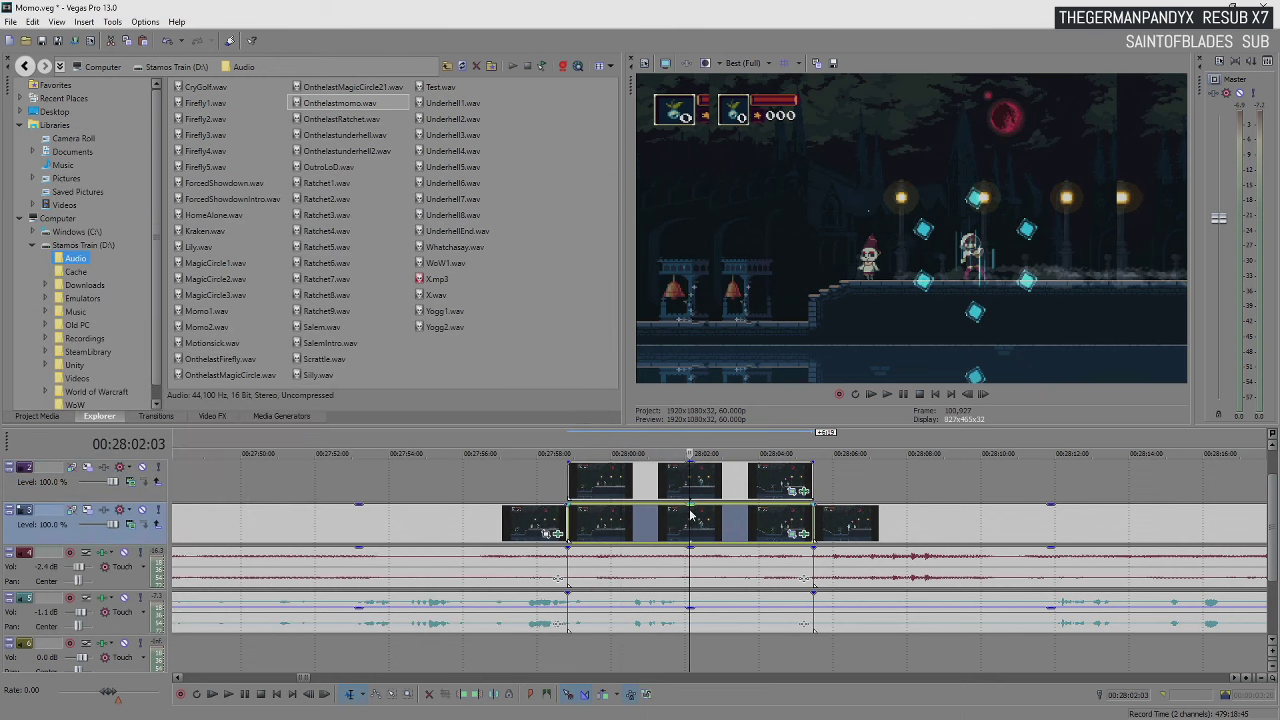
drag(691, 512, 699, 538)
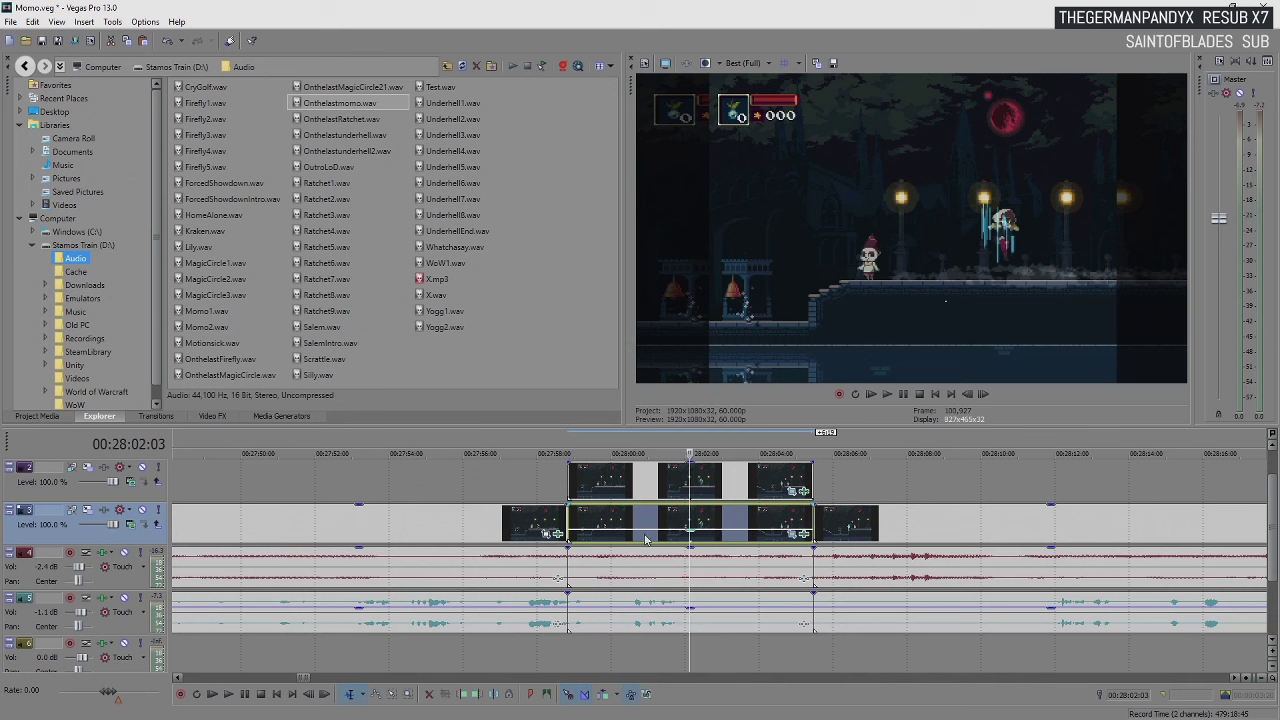
Apply the Gaussian Blur effect with the Medium Blur preset to the stretched clip on the lower track and close its effect settings
click(200, 417)
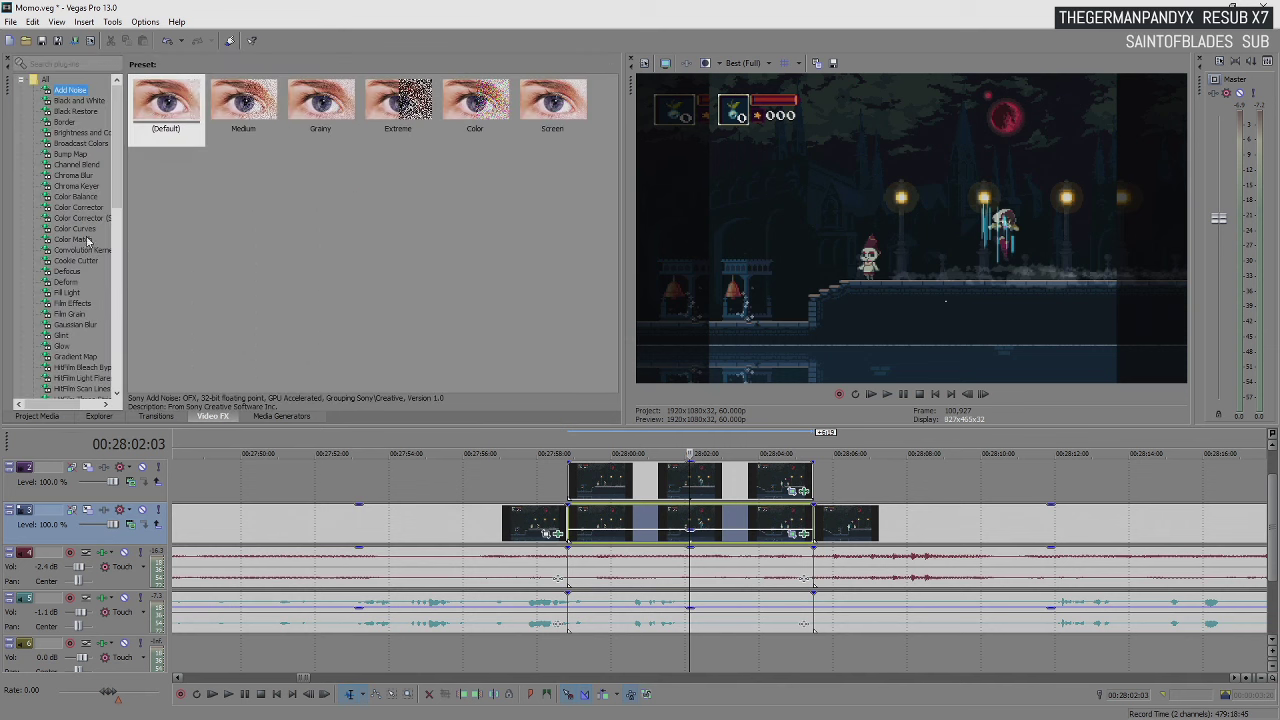
click(75, 324)
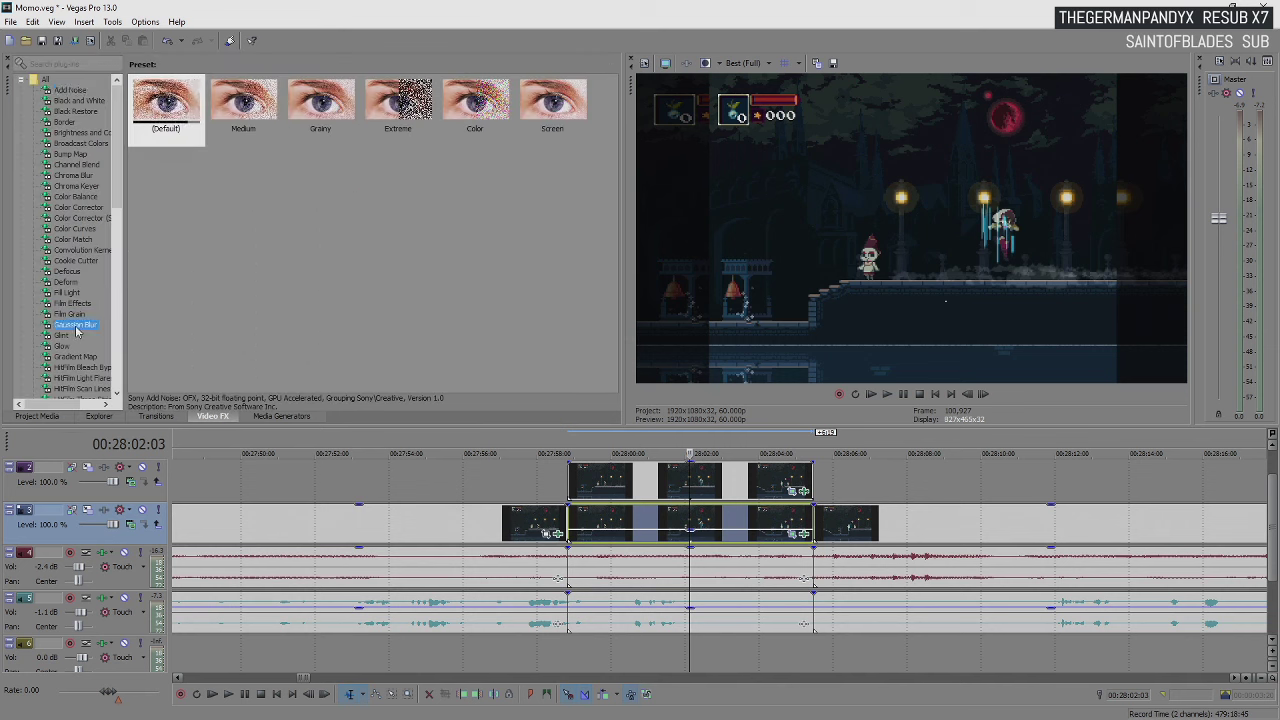
drag(240, 100, 462, 293)
drag(624, 520, 624, 521)
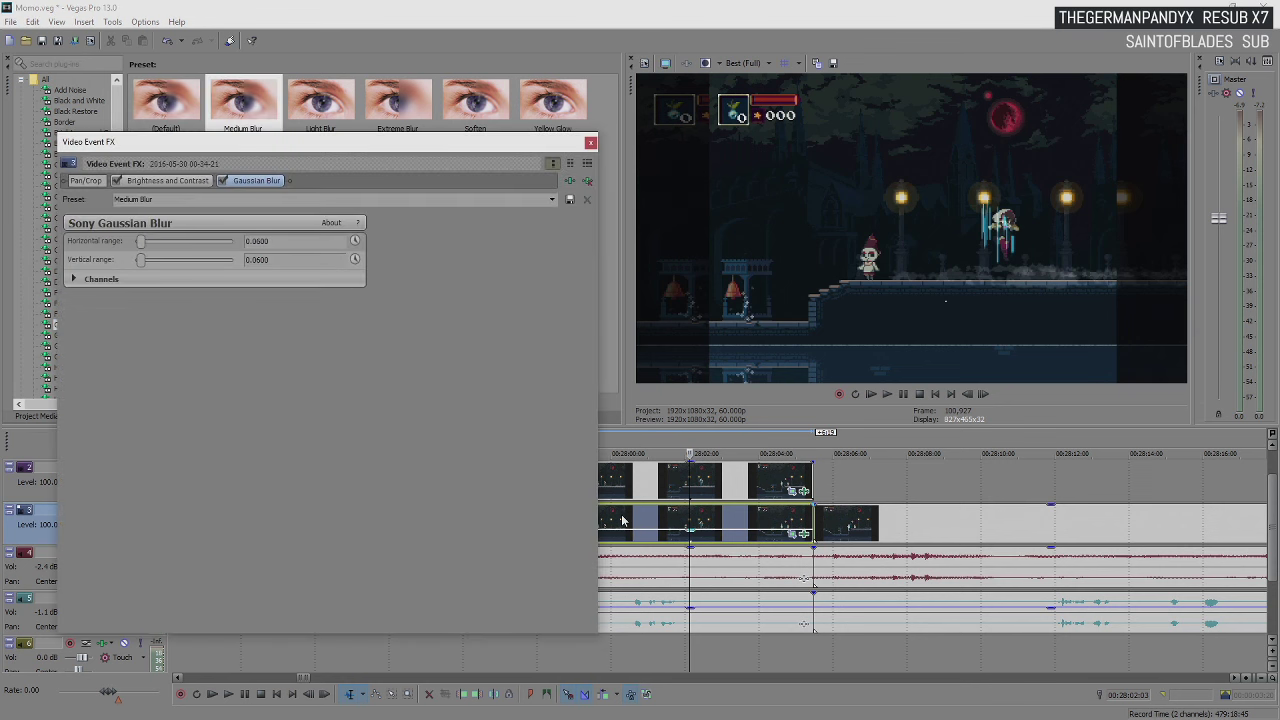
click(590, 145)
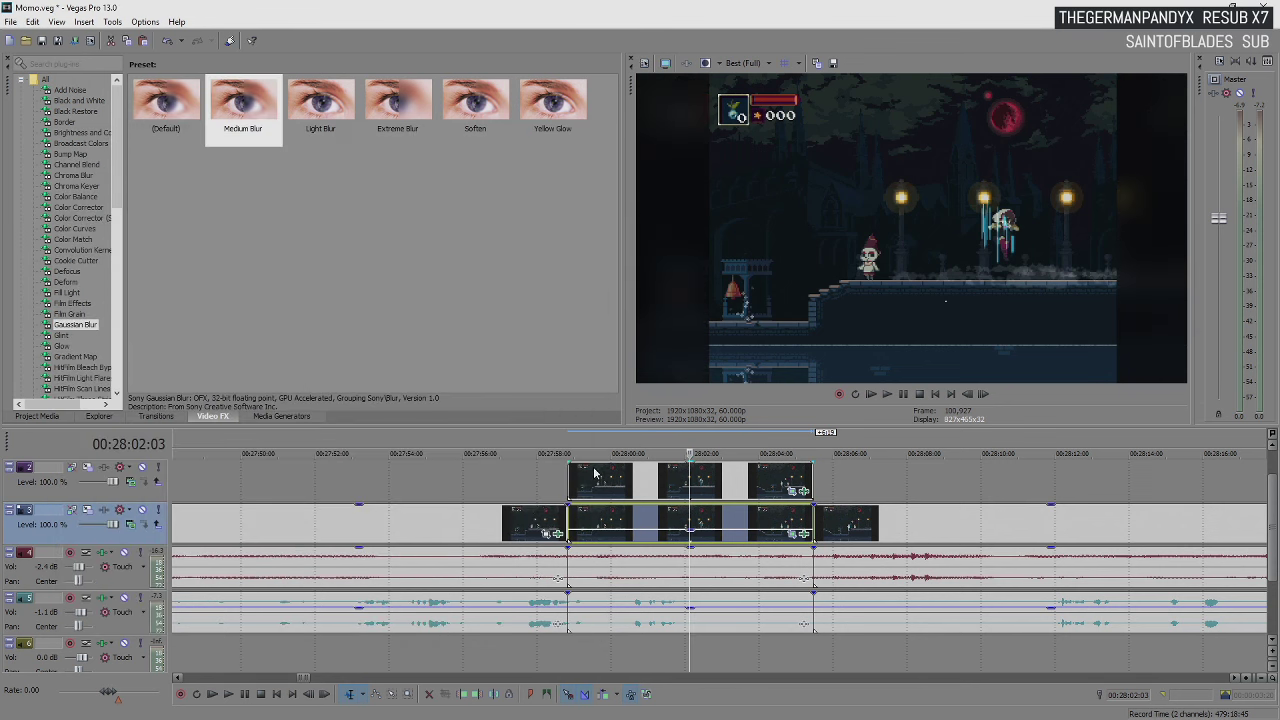
Mark a playback range around the layered section and play it to review the blurred side areas
drag(525, 452, 846, 452)
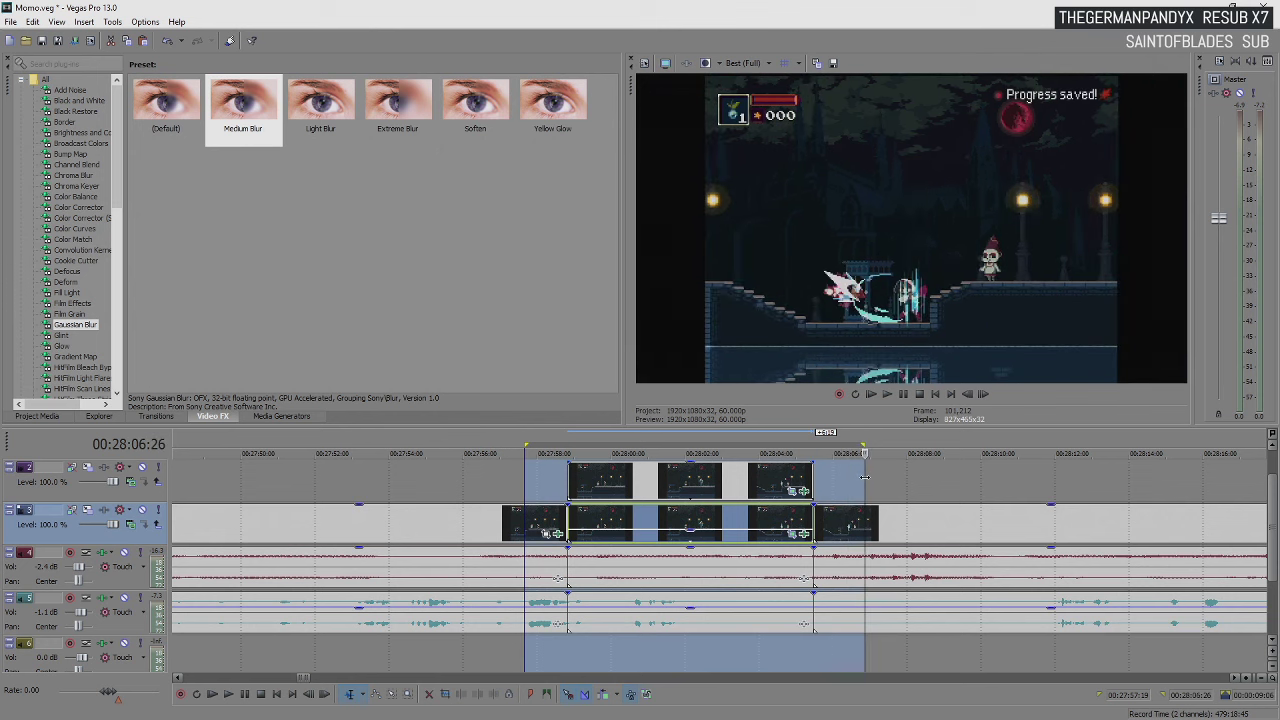
click(665, 500)
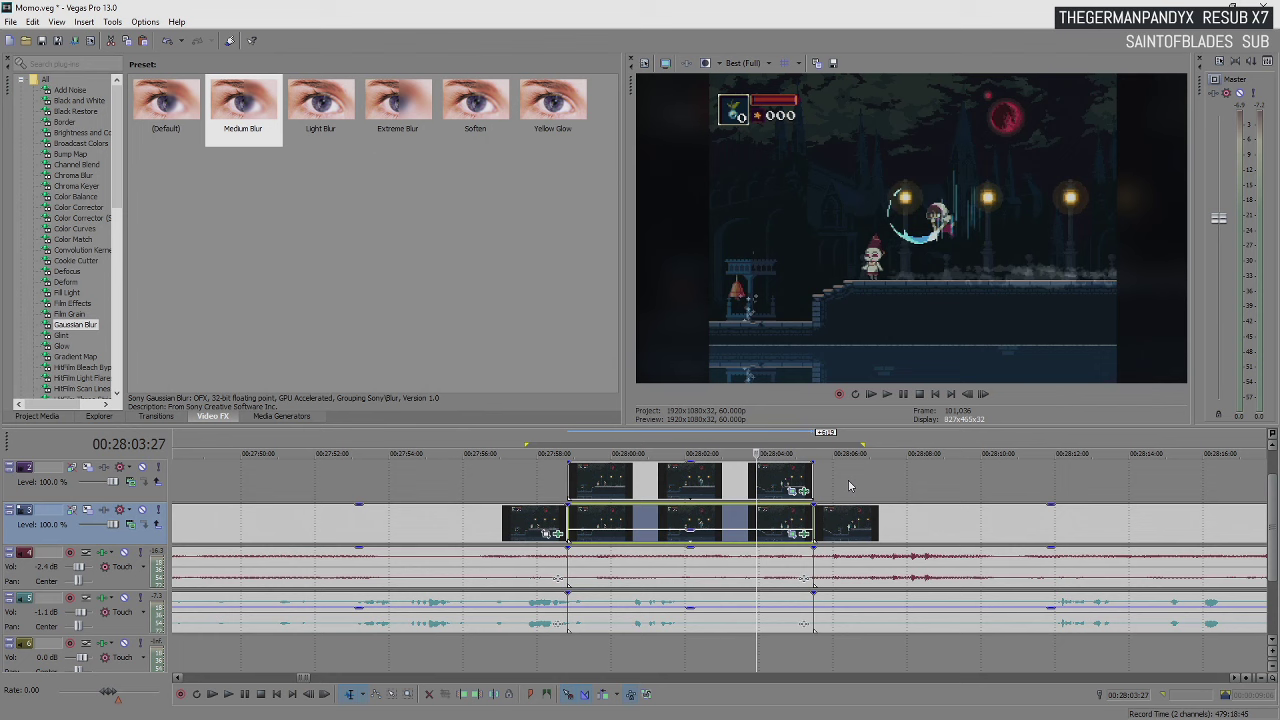
key(o)
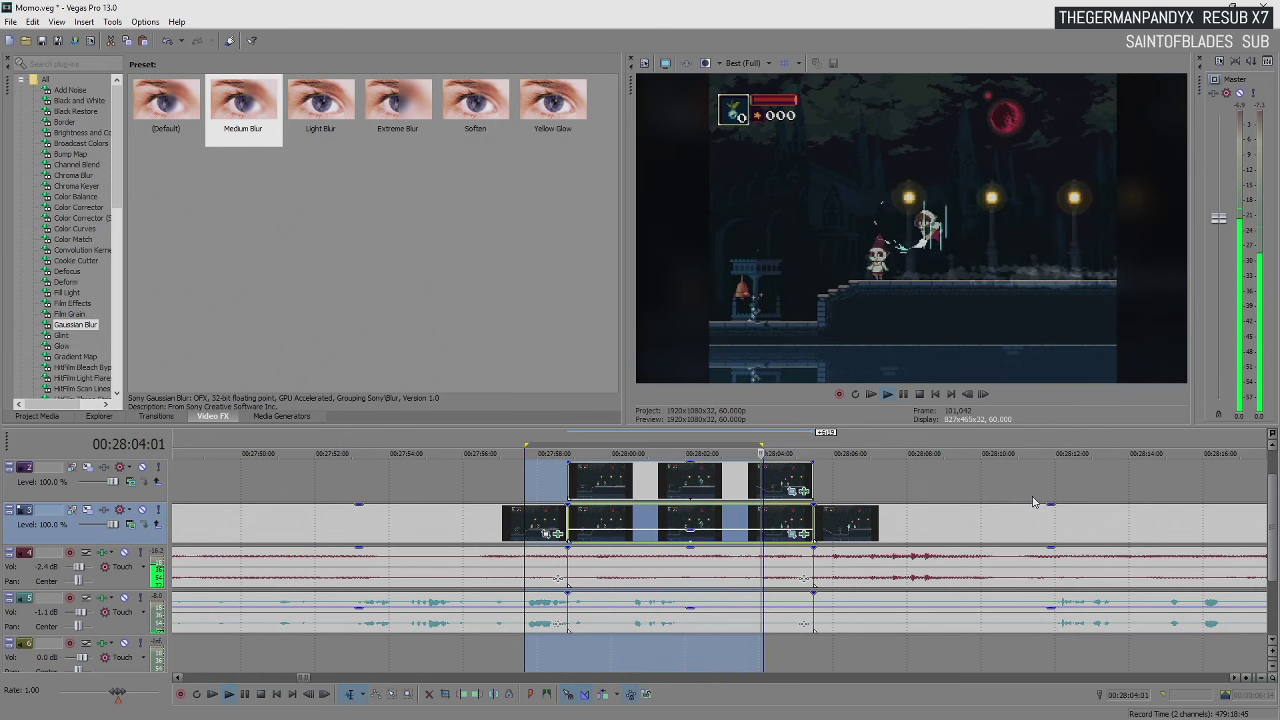
Revert the side-bar fill by removing the masked upper clip and restoring the lower track's footage as one unsplit event
click(538, 587)
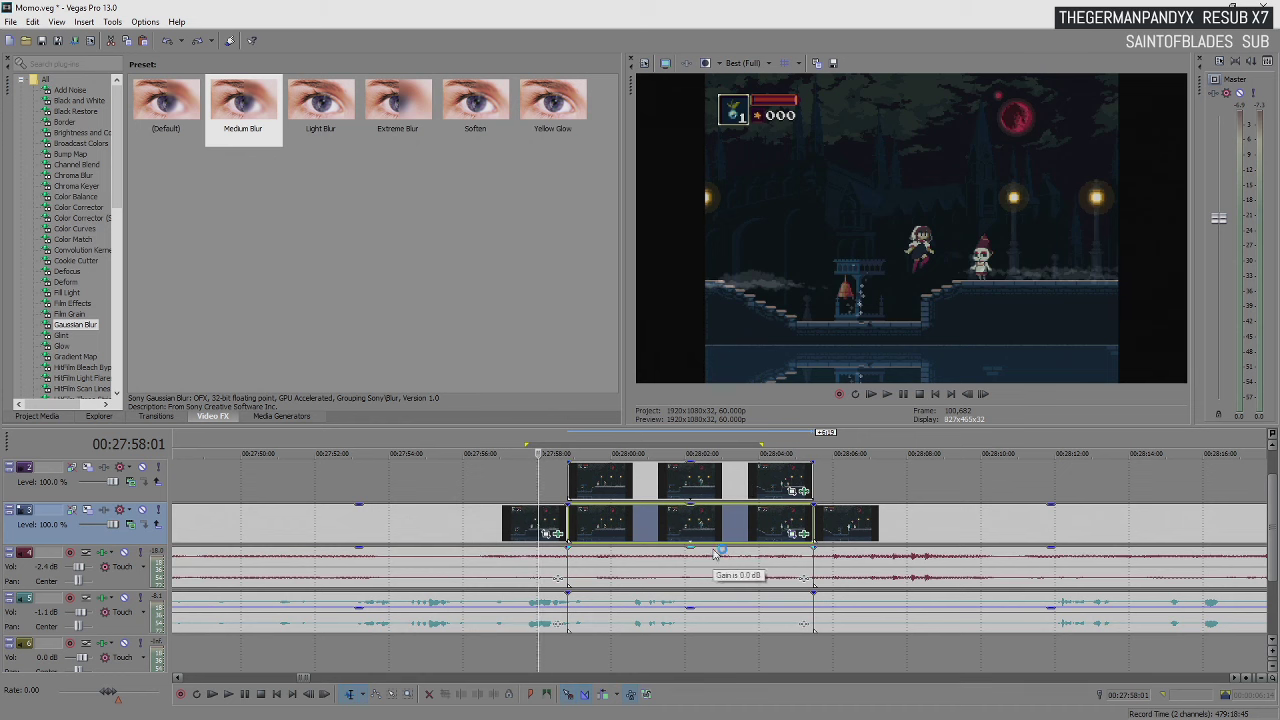
key(Delete)
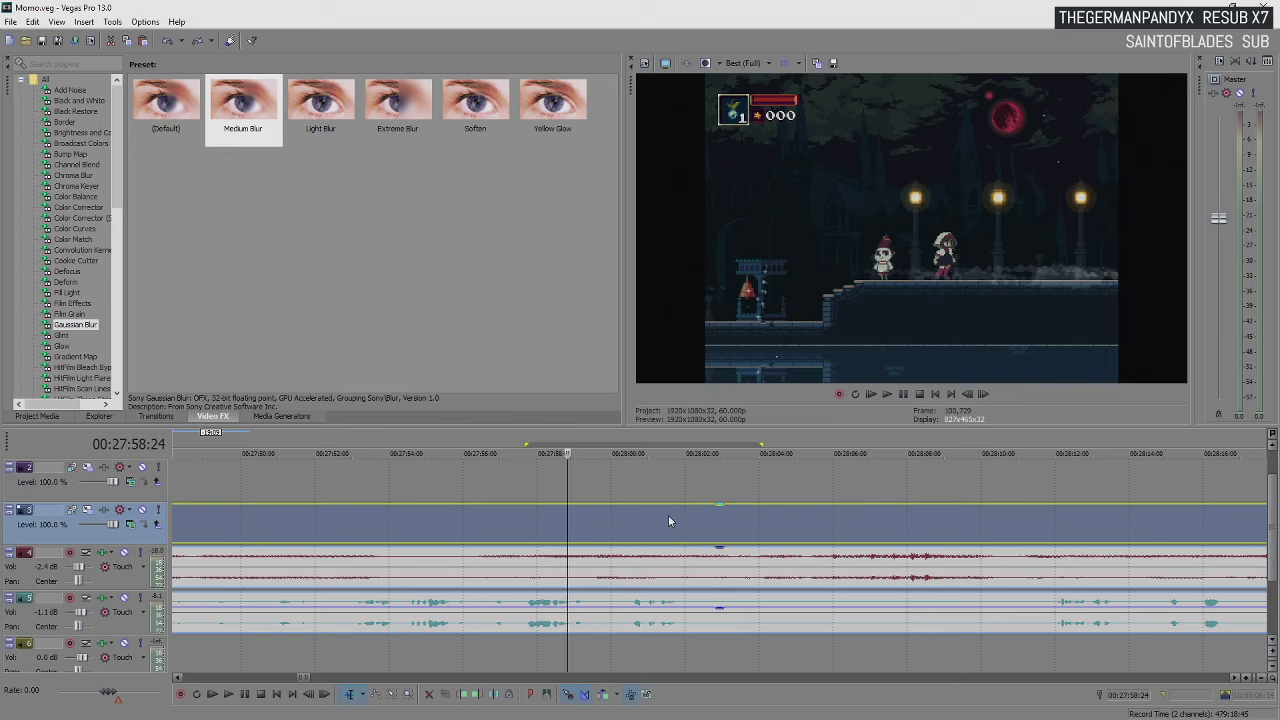
Play the restored footage from about 00:27:58:23 with pauses to review the fight up to about 00:28:04:22
click(565, 495)
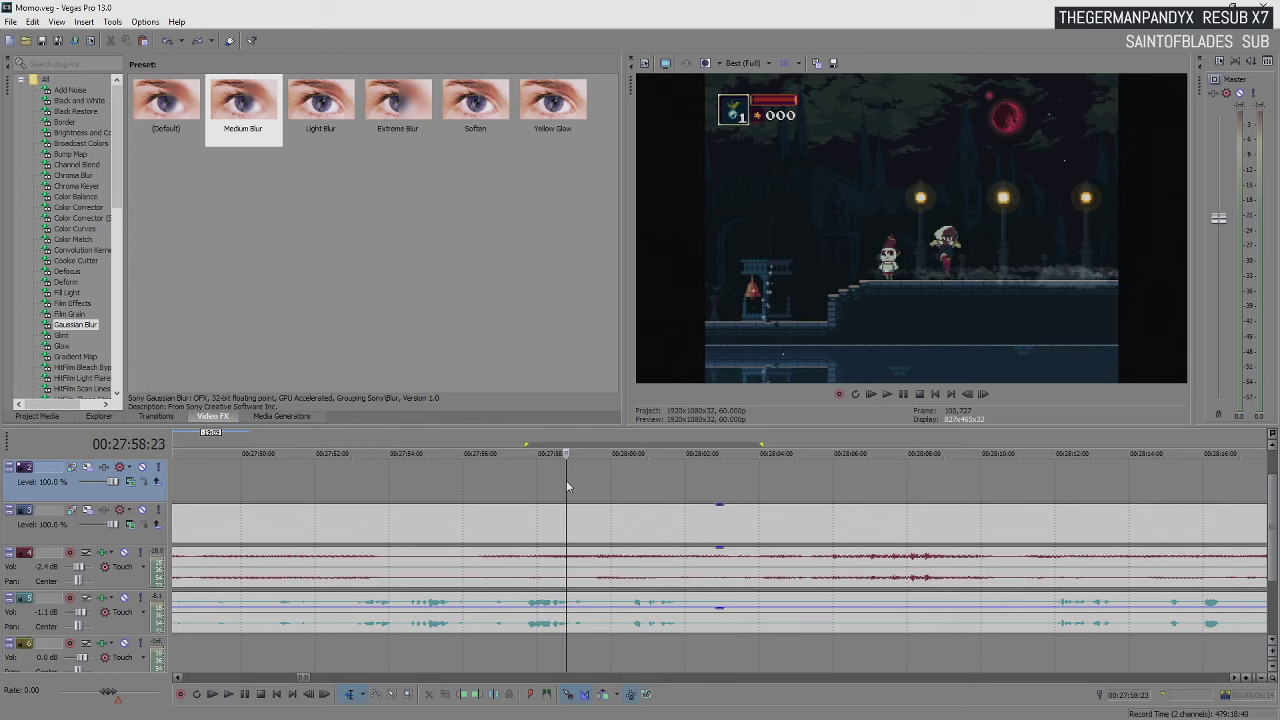
key(space)
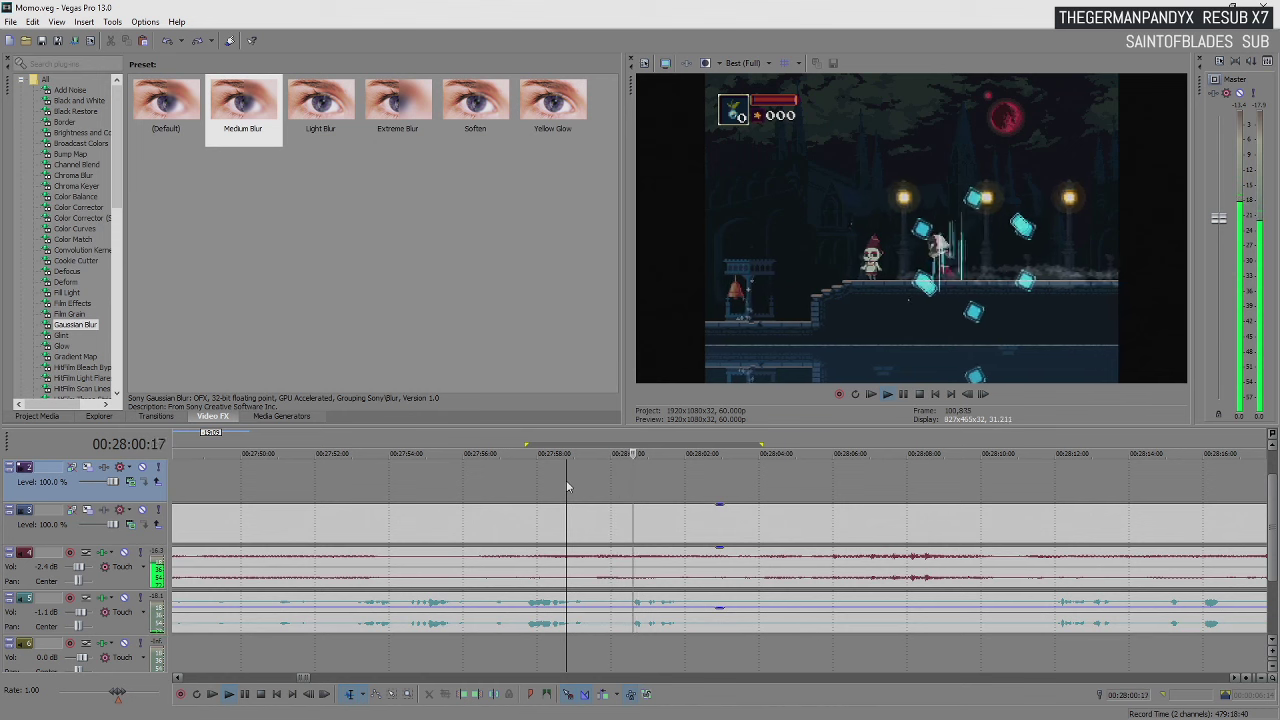
key(Return)
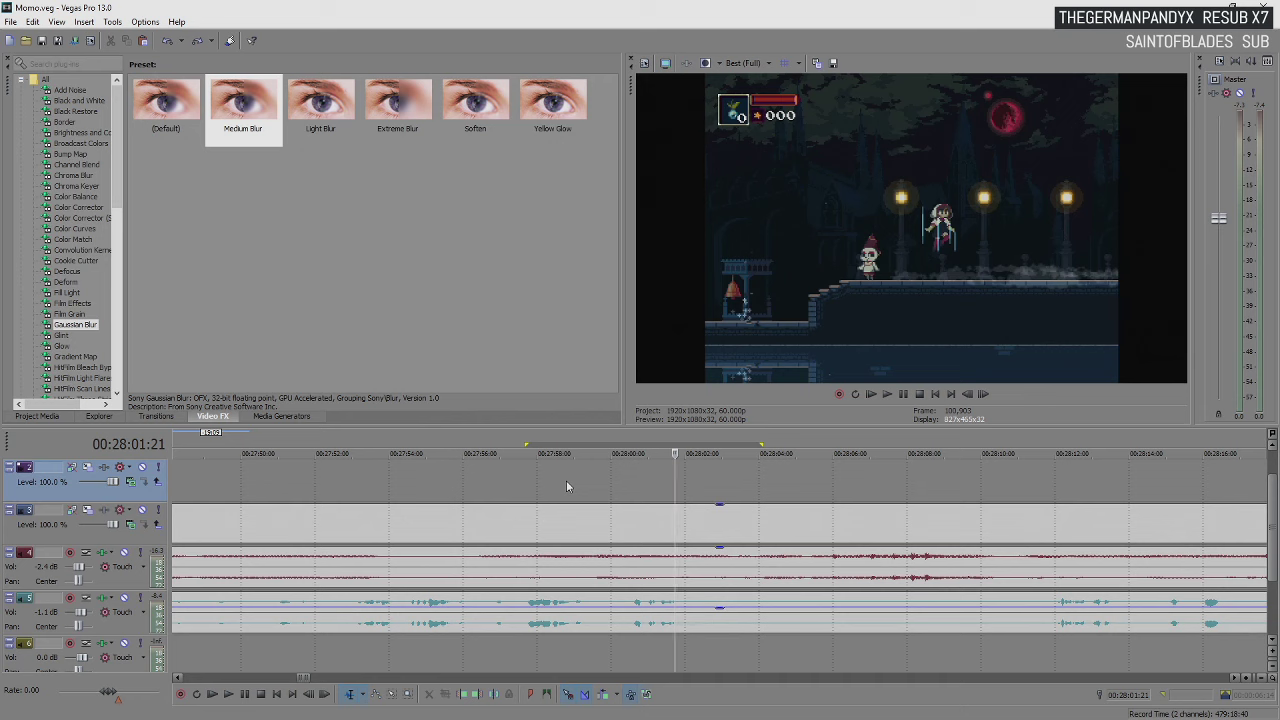
key(space)
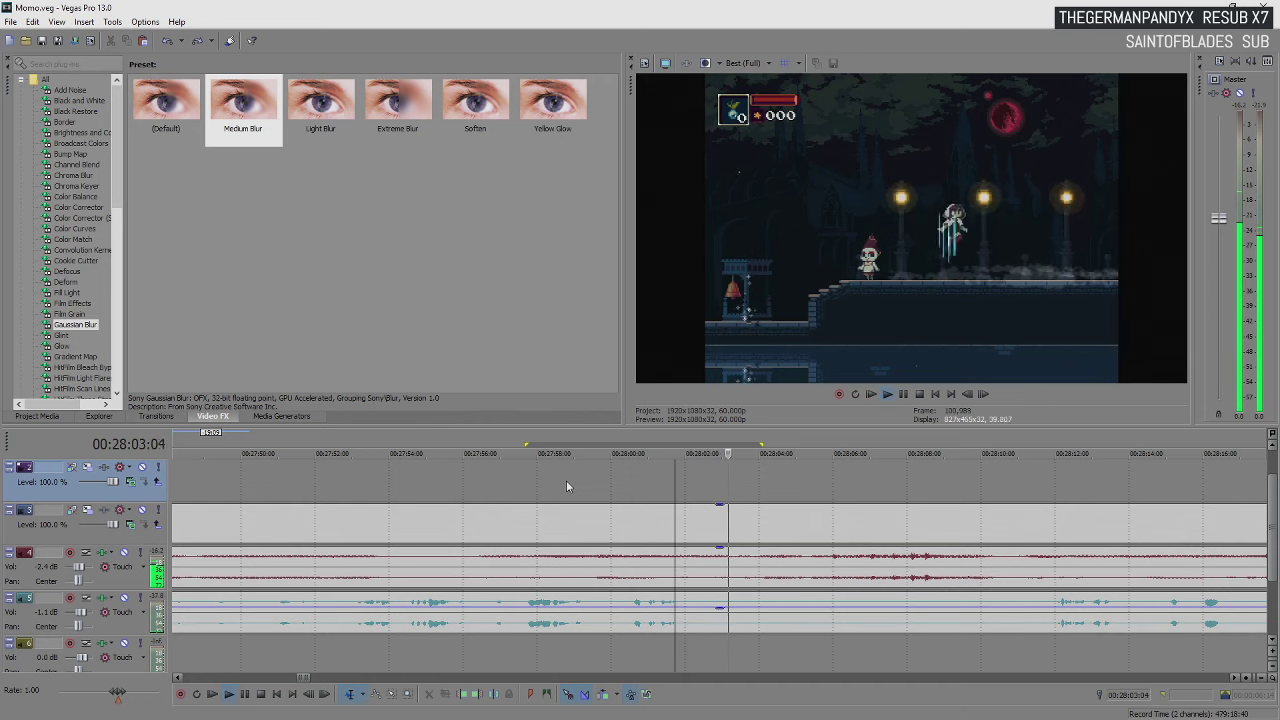
key(Return)
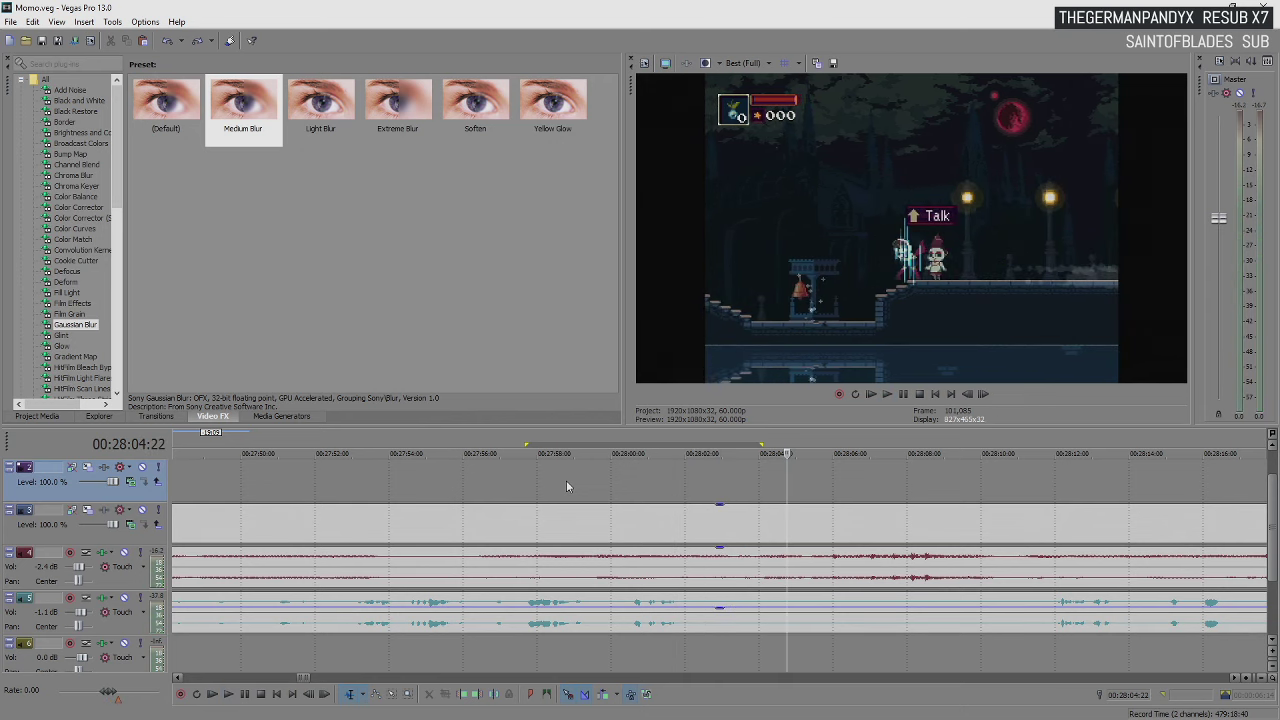